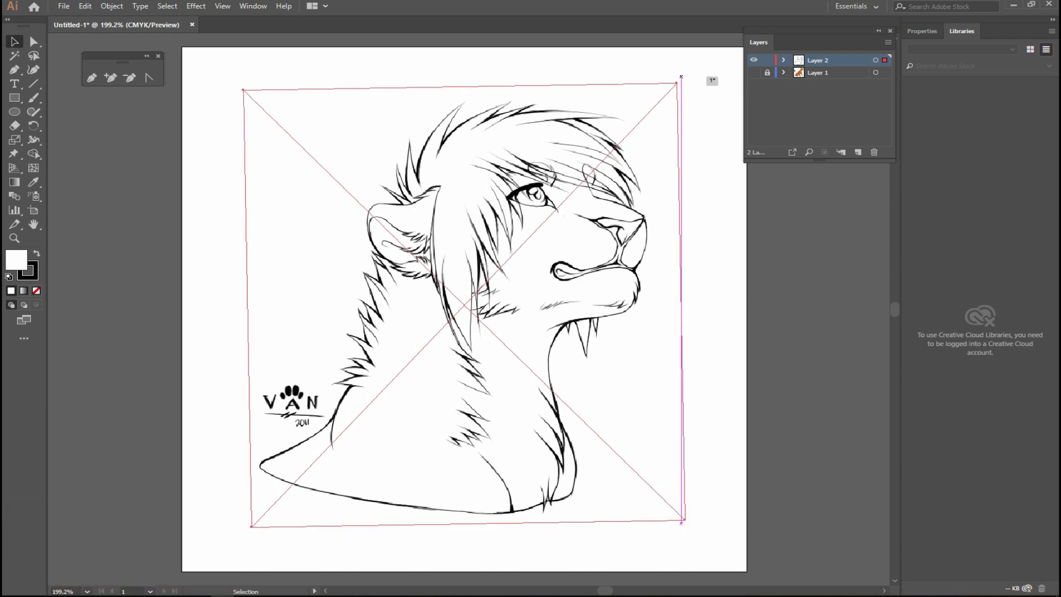
- Rotate the placed lion sketch until it sits level on the artboard, then deselect everything
left_click_drag(711, 78, 716, 83)
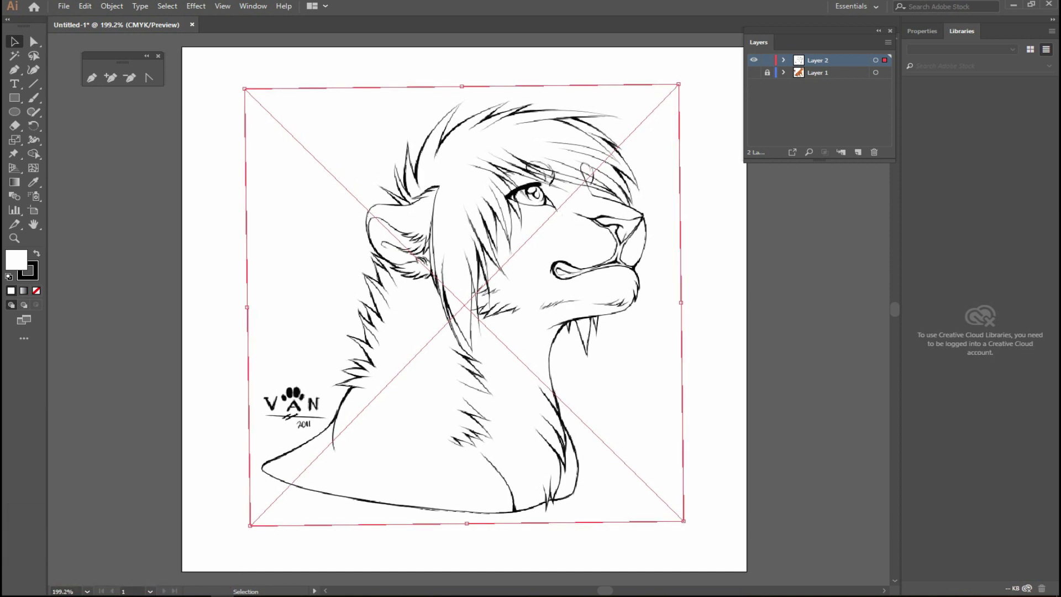
key("ctrl+shift+a")
key("ctrl+a")
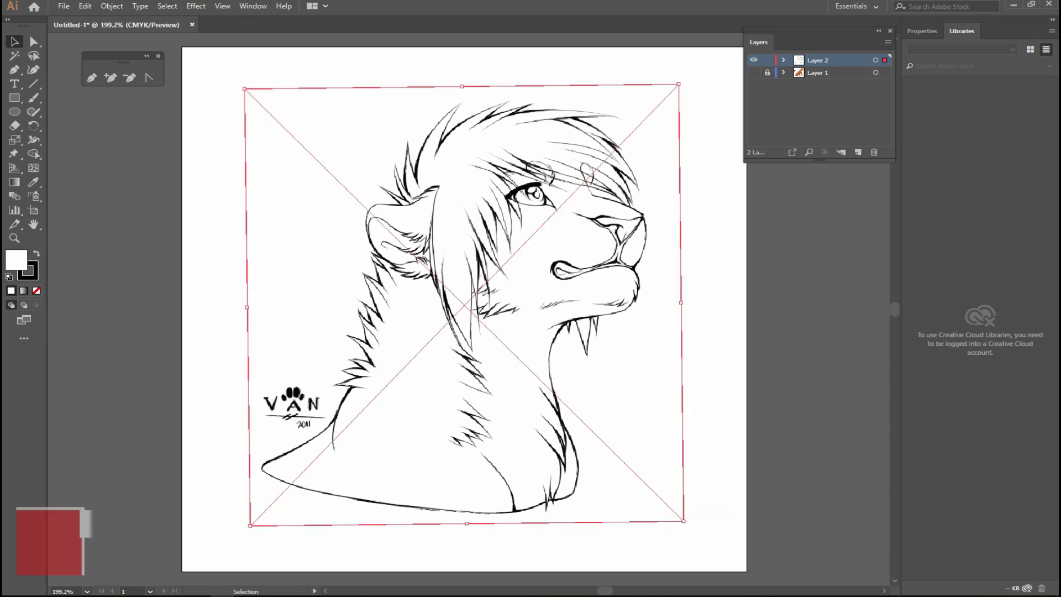
key("ctrl+shift+a")
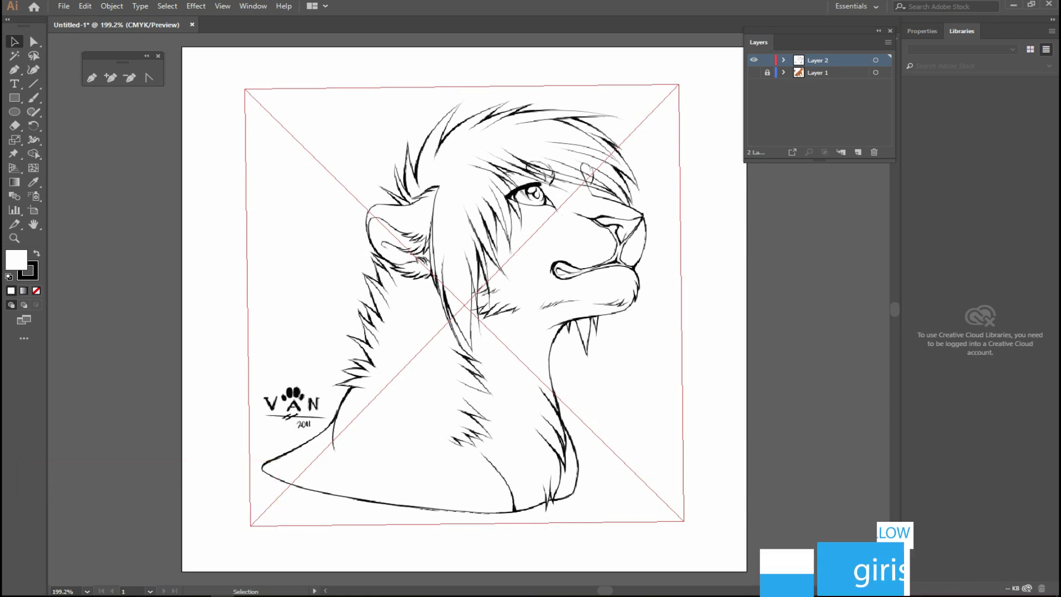
key("n")
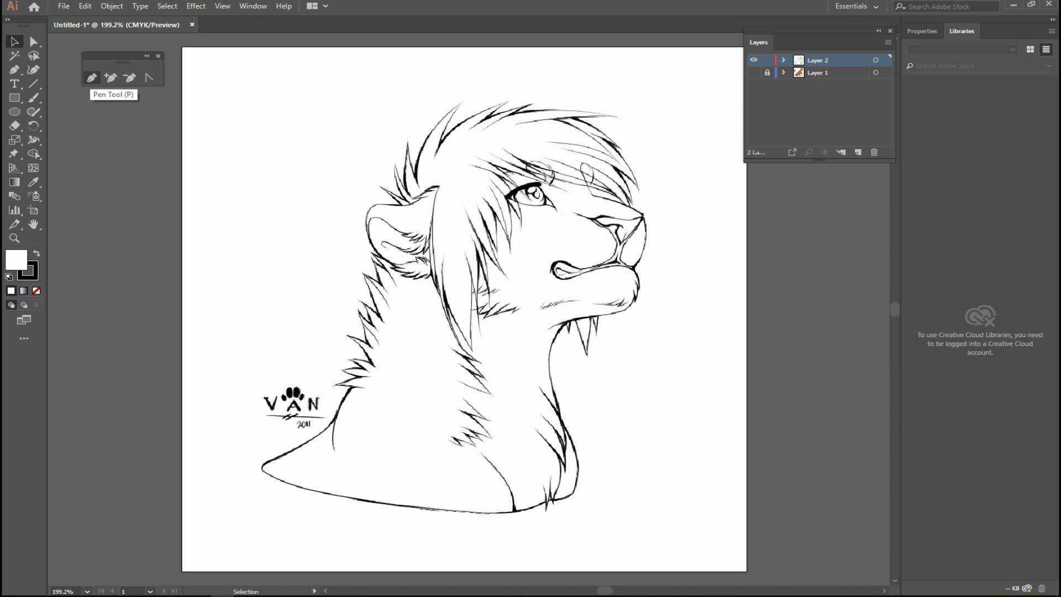
- Zoom the view in on the lion's head
left_click(91, 77)
left_click(14, 69)
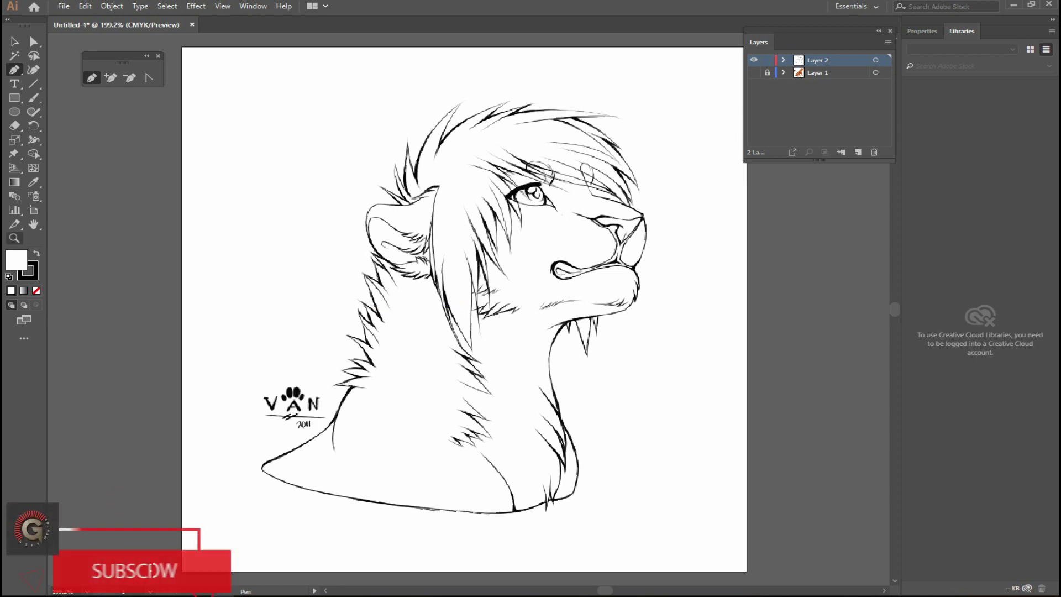
key("z")
left_click_drag(393, 90, 639, 333)
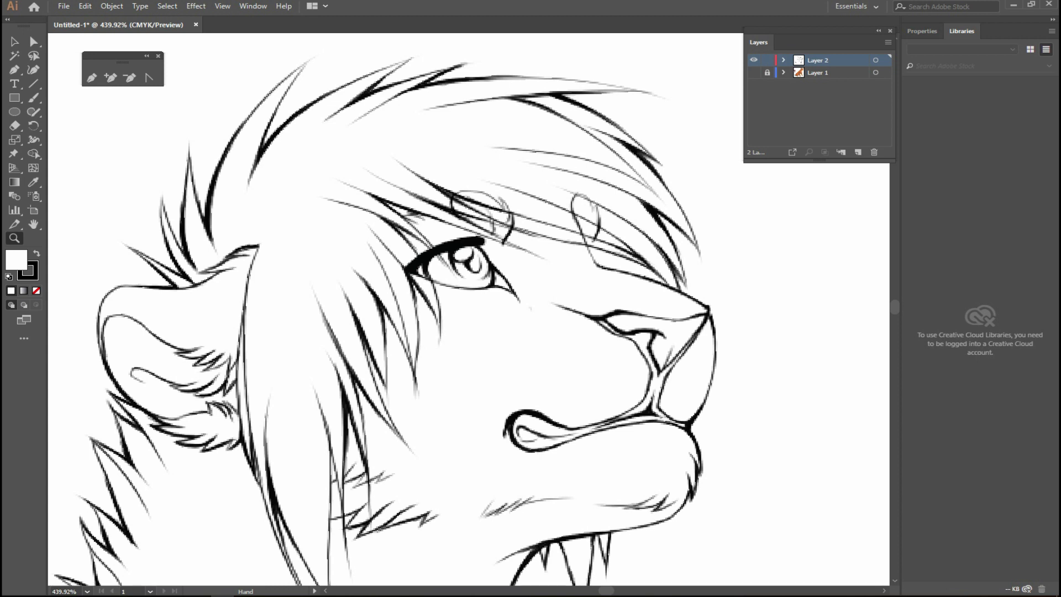
left_click_drag(469, 309, 452, 298)
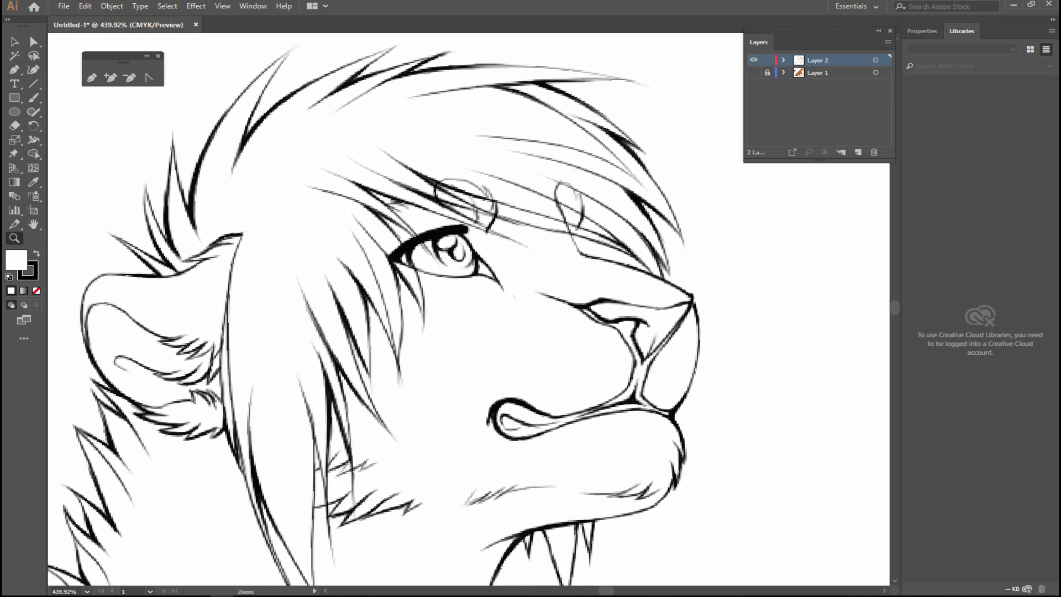
- Add Layer 3 on top, lock Layer 2, and make Layer 3 active
left_click(858, 152)
left_click(817, 72)
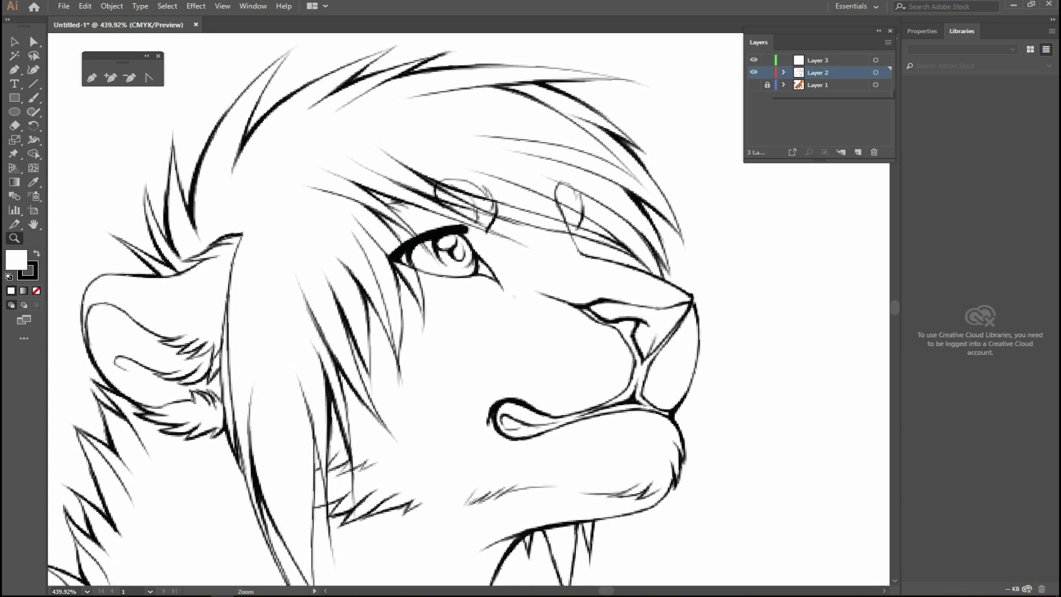
left_click(767, 72)
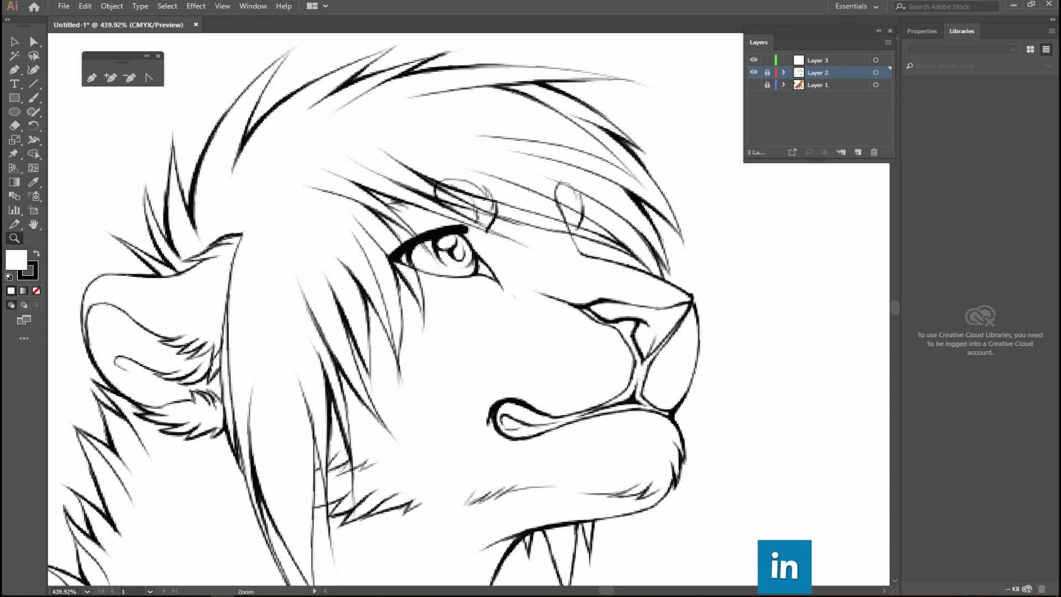
left_click(818, 60)
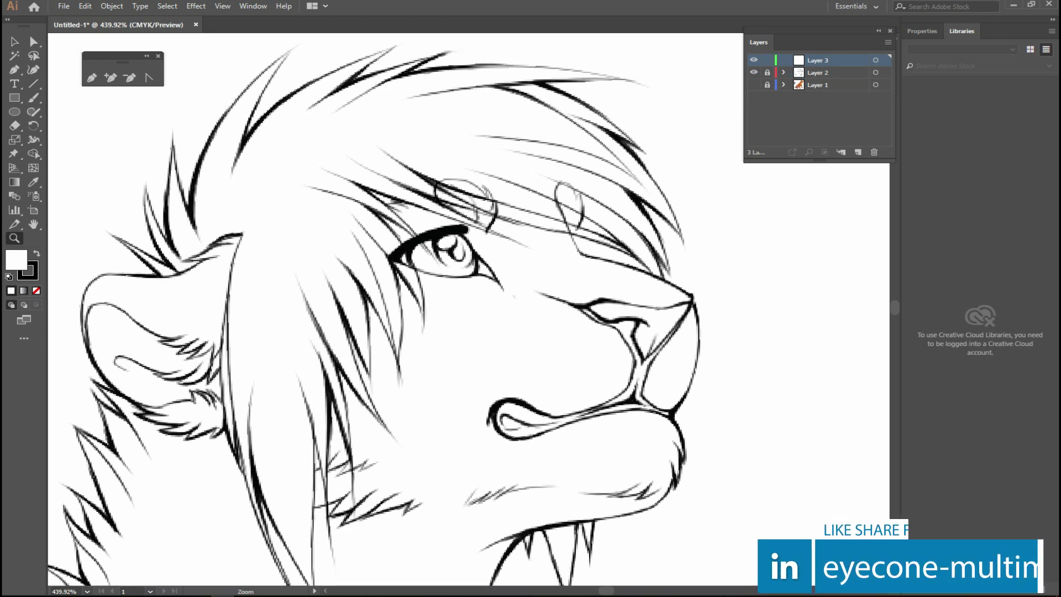
left_click_drag(442, 276, 440, 276)
left_click_drag(373, 316, 367, 318)
key("p")
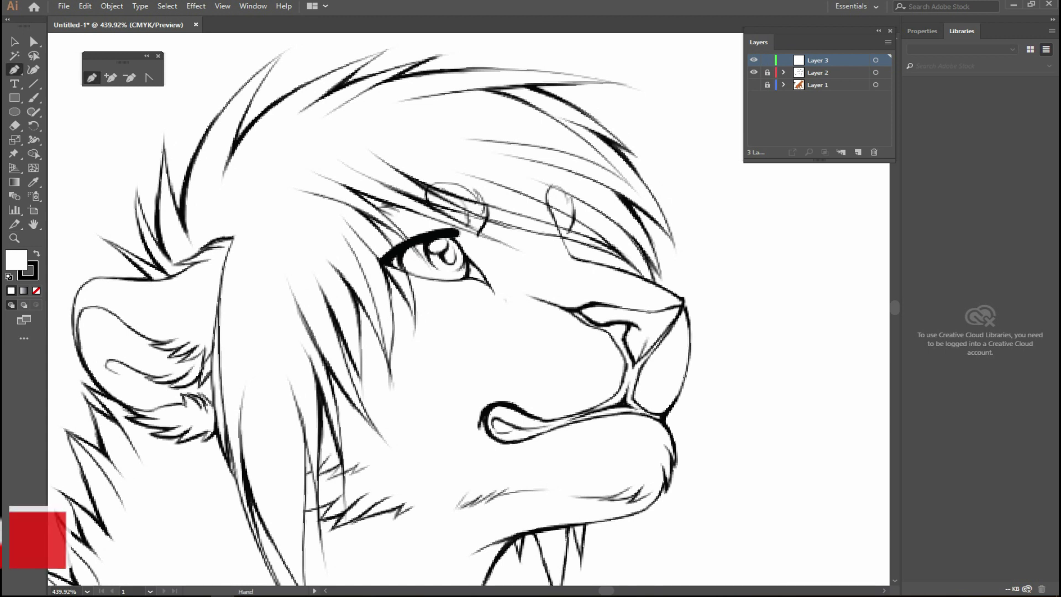
- Trace the top mane strand as a closed three-point wedge
left_click(394, 106)
left_click(618, 89)
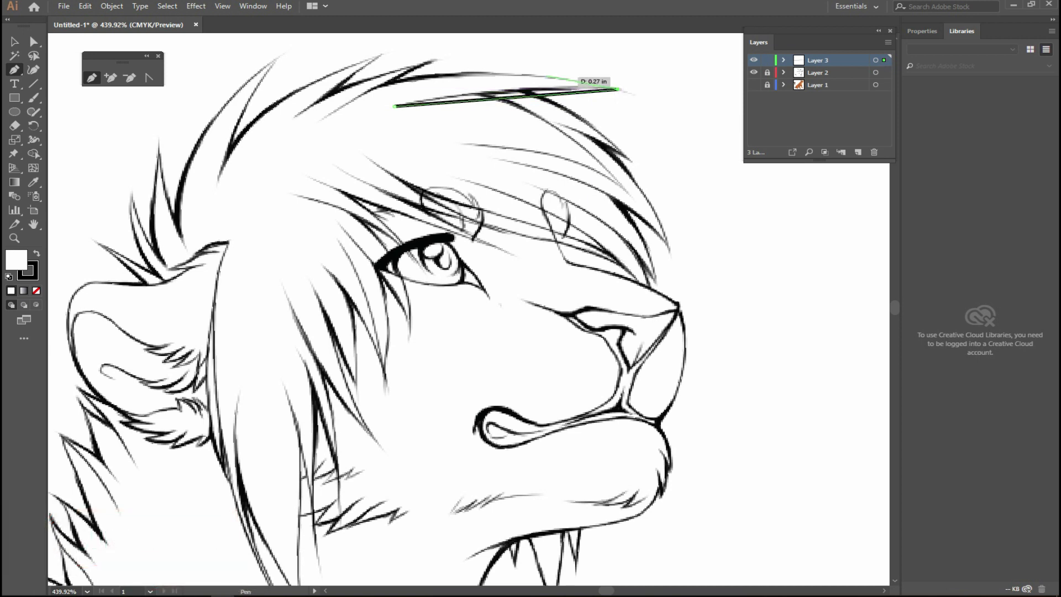
left_click(386, 83)
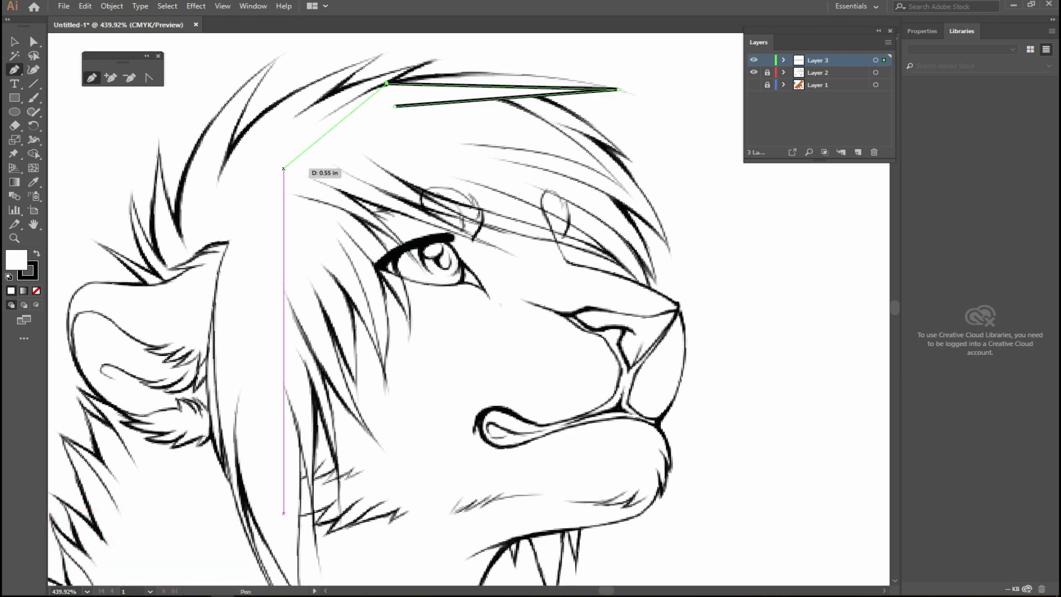
left_click(394, 105)
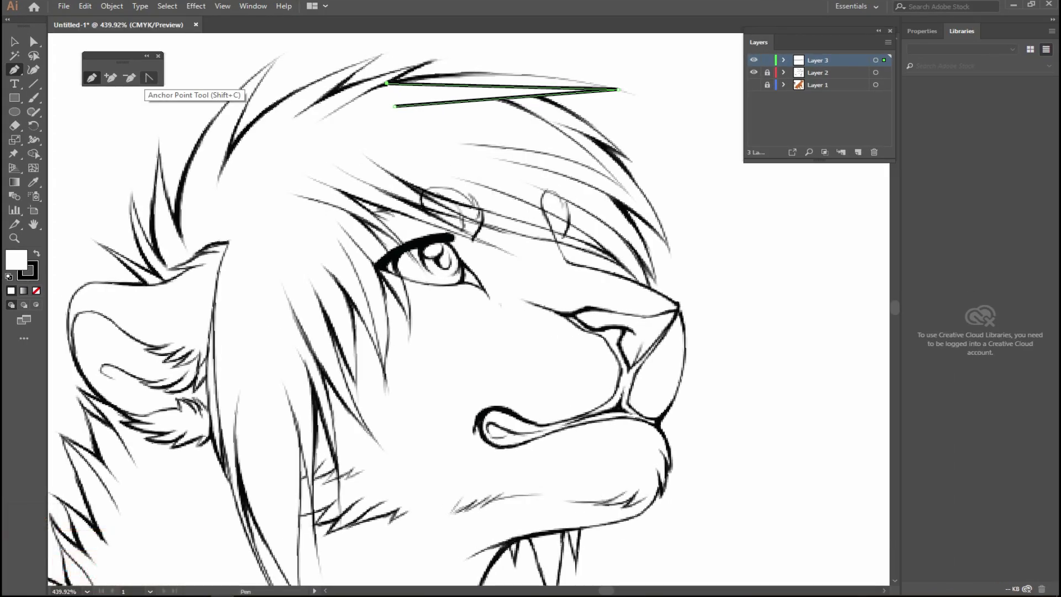
- Test pulling a curve from the strand's tip, then restore its sharp point
left_click(149, 77)
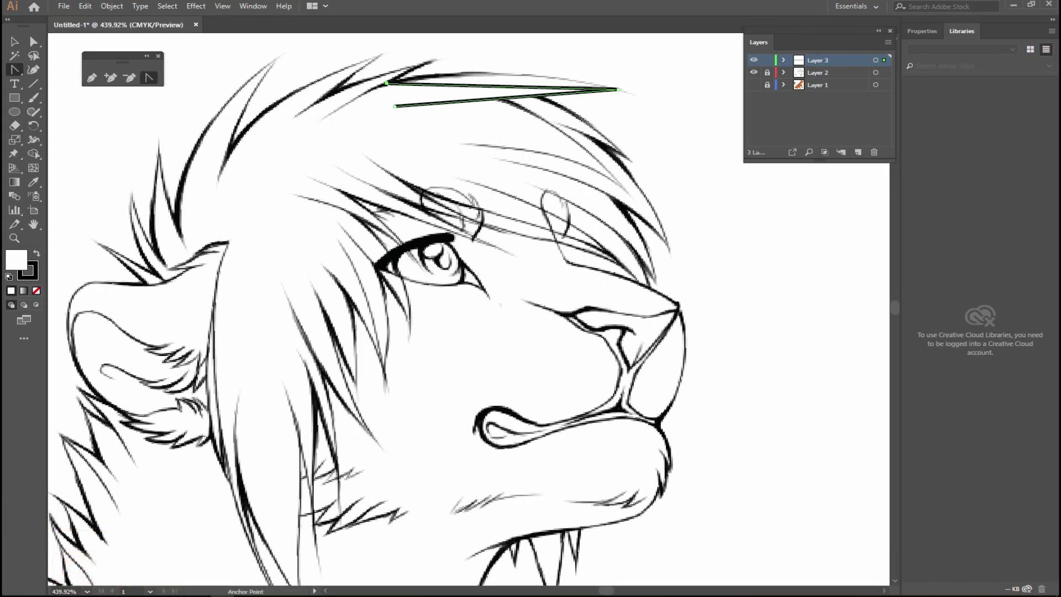
left_click_drag(617, 89, 624, 92)
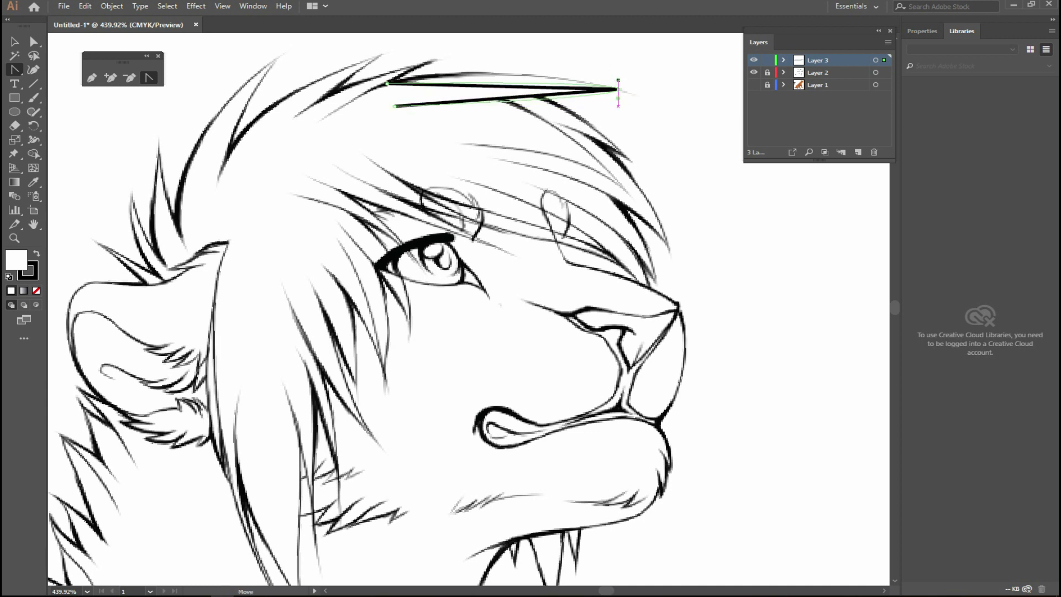
left_click_drag(623, 91, 618, 90)
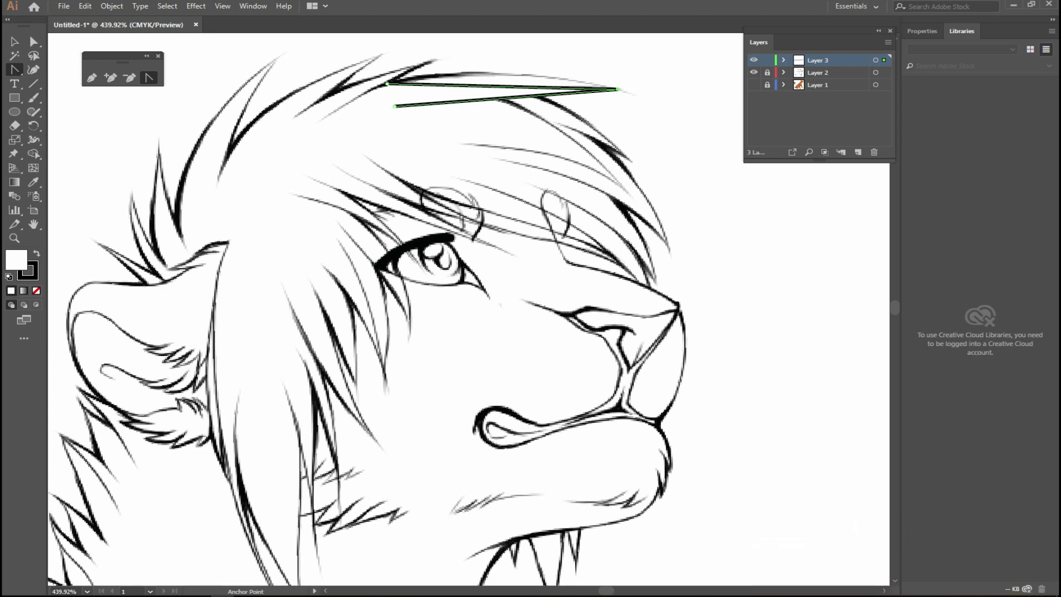
left_click_drag(121, 56, 108, 53)
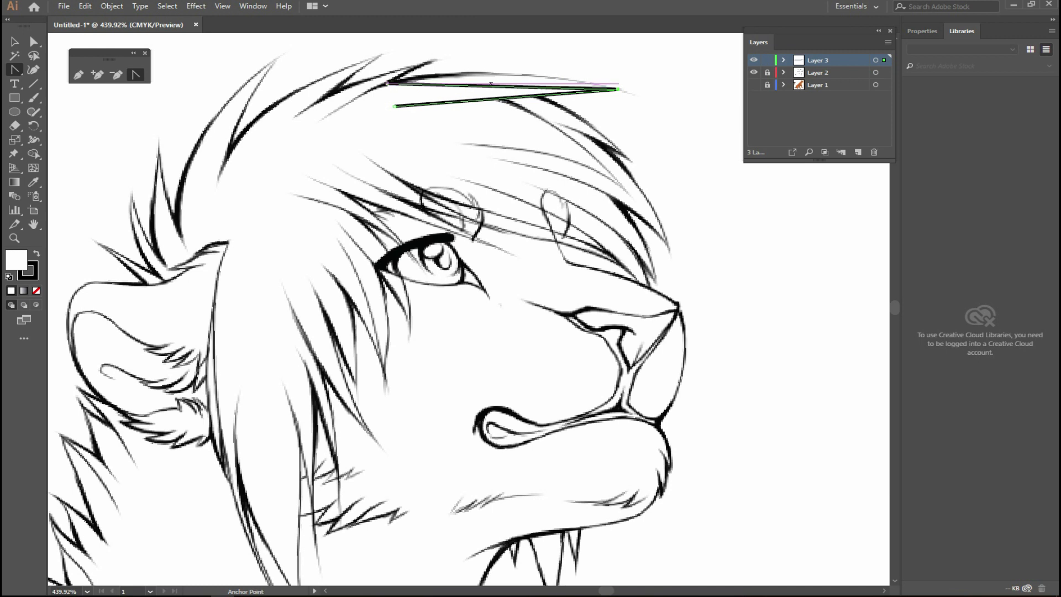
- Curve the top strand's upper and lower edges and set its fill to None
left_click_drag(499, 85, 501, 71)
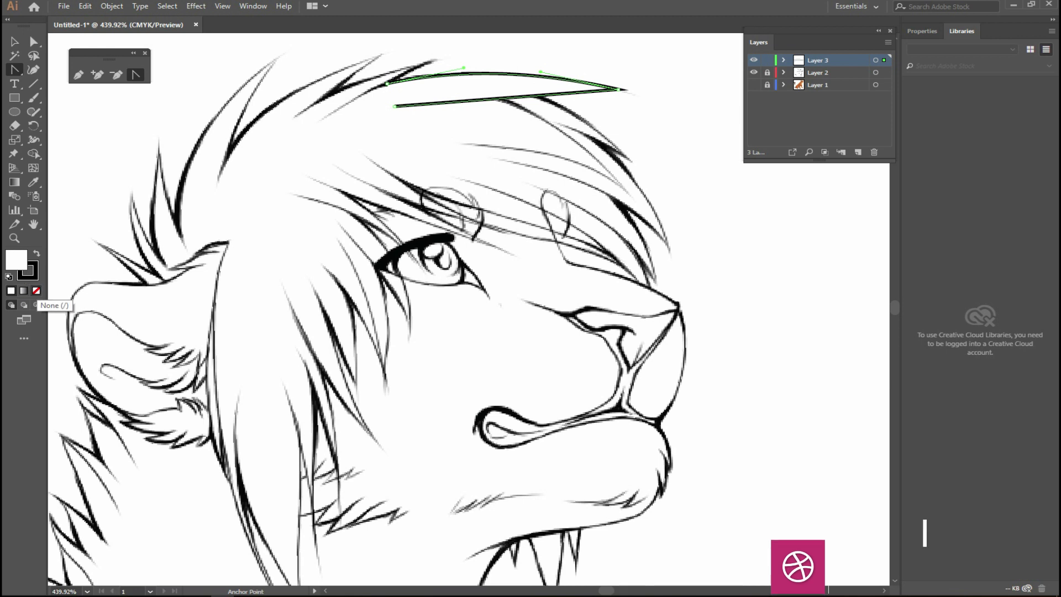
key("slash")
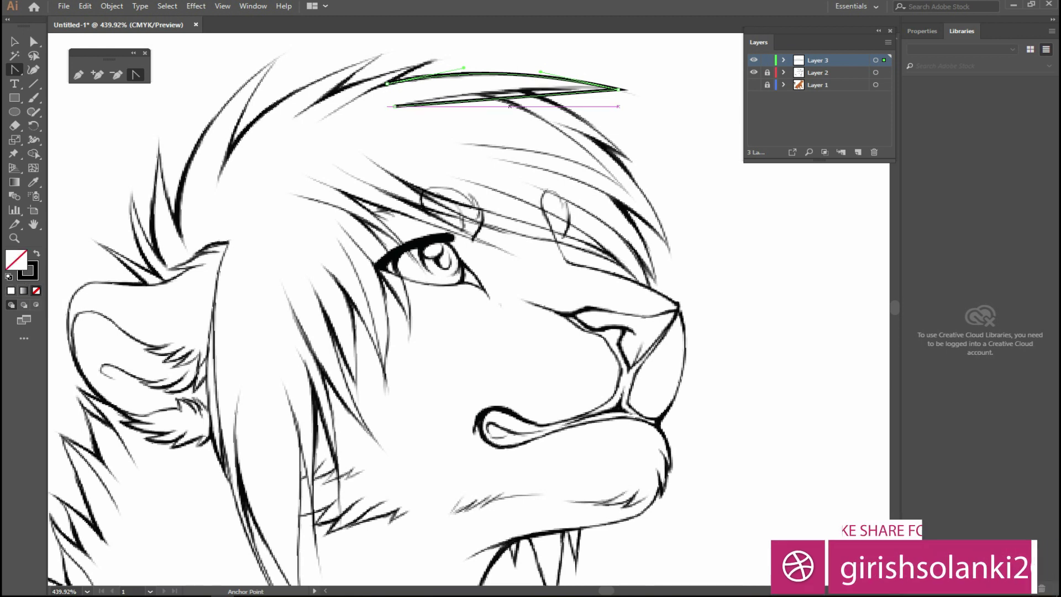
left_click_drag(518, 94, 518, 88)
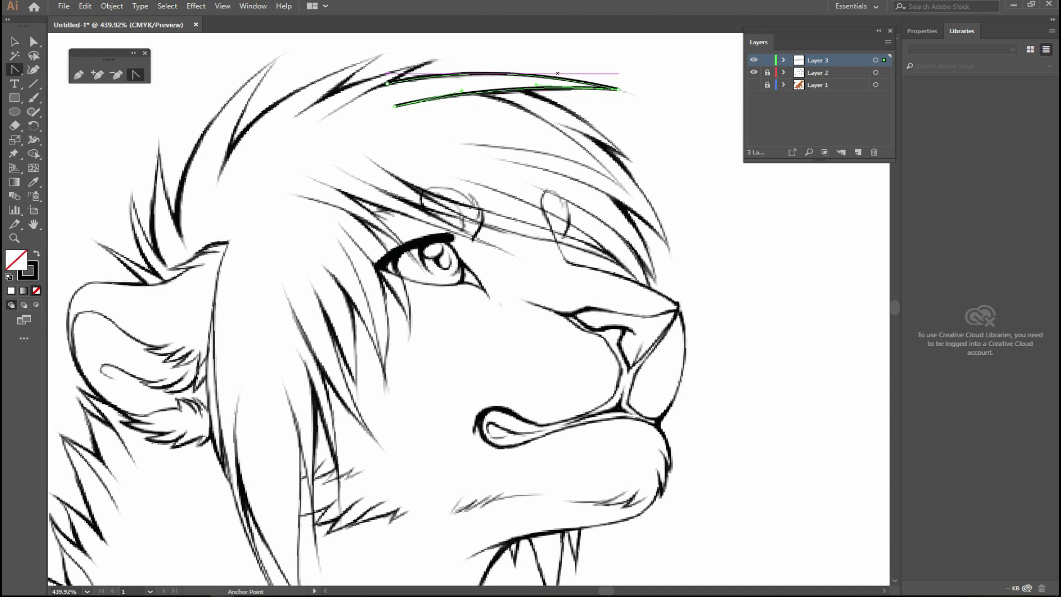
- Outline a second mane strand below the first with three pen anchors
key("p")
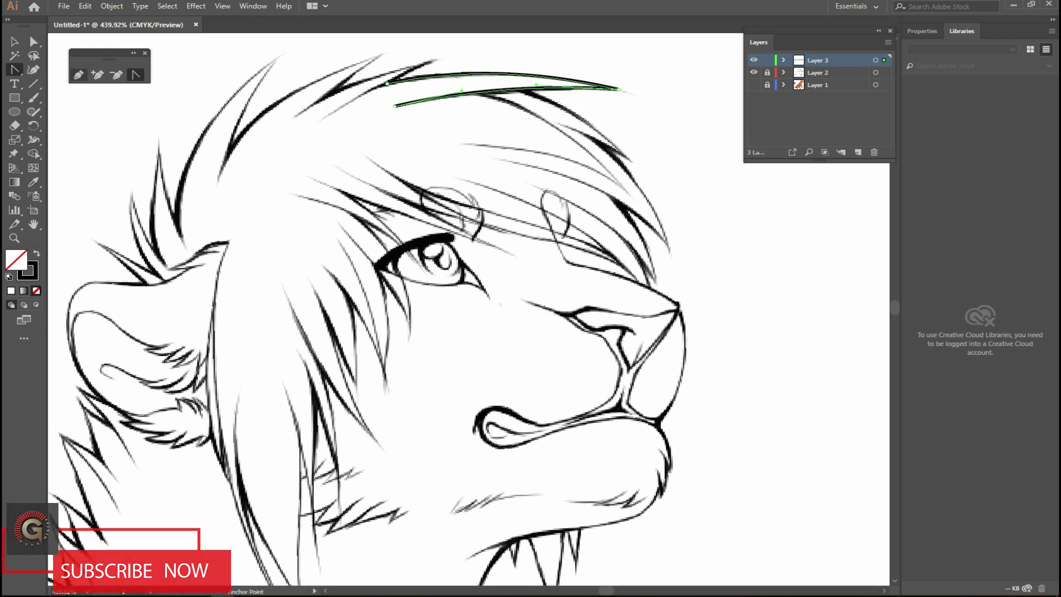
left_click(472, 93)
left_click(514, 83)
left_click(630, 160)
left_click(472, 93)
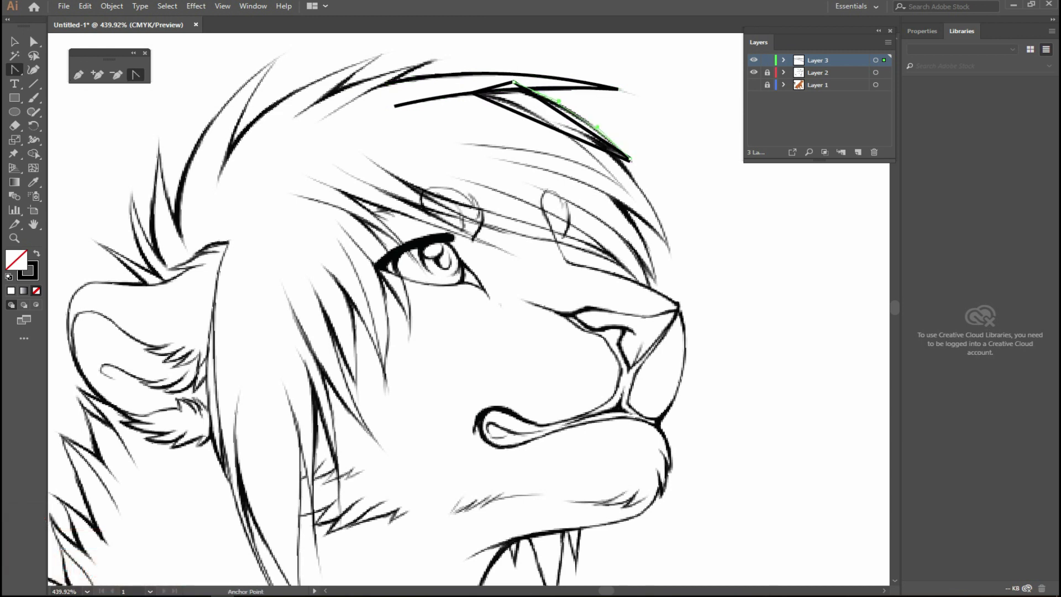
- Curve the second strand's lower edge to follow the sketch
key("shift+c")
left_click_drag(563, 130, 555, 117)
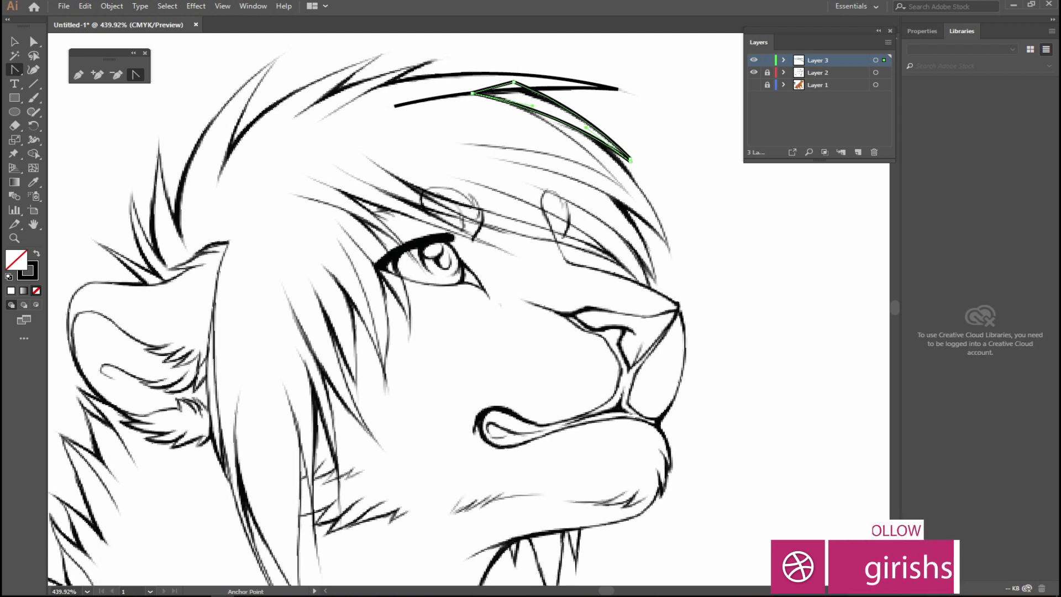
scroll(365, 318, "right", 2)
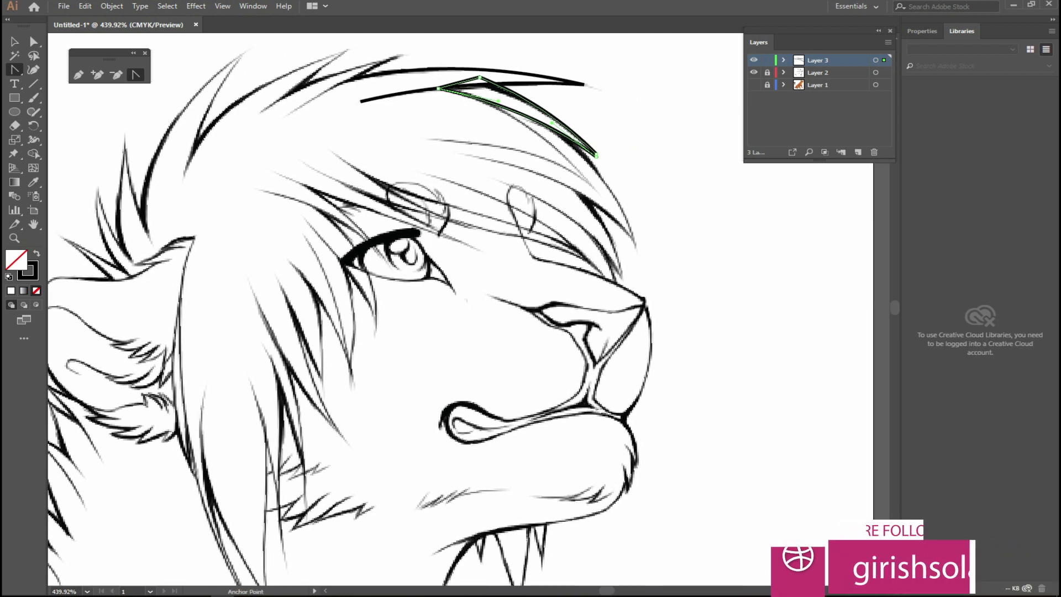
- Draw a third strand line from its lower tip upward and curve it along the sketch
key("p")
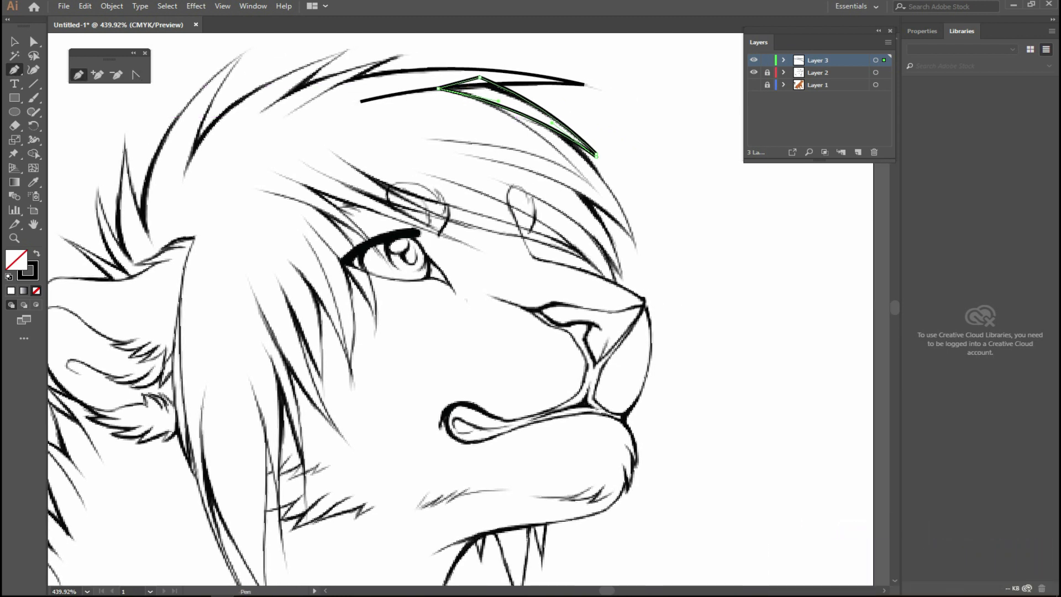
left_click(635, 245)
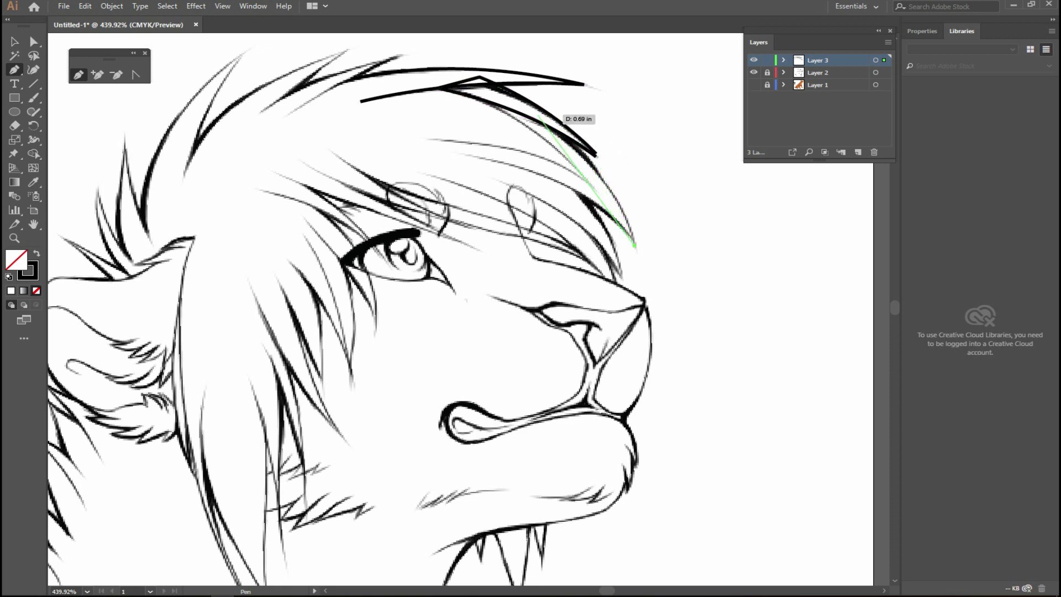
left_click(535, 113)
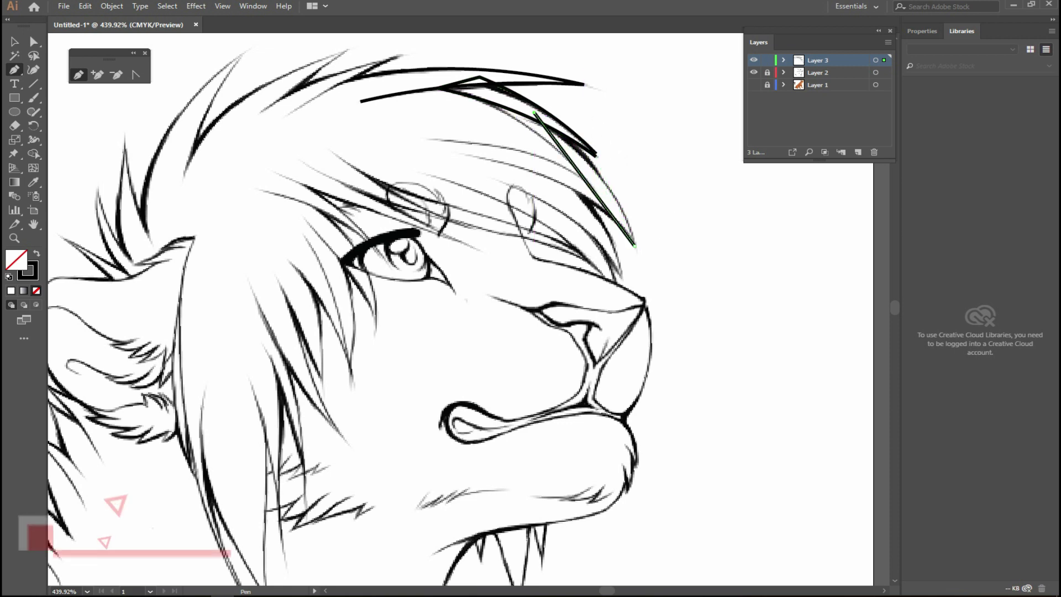
left_click(135, 75)
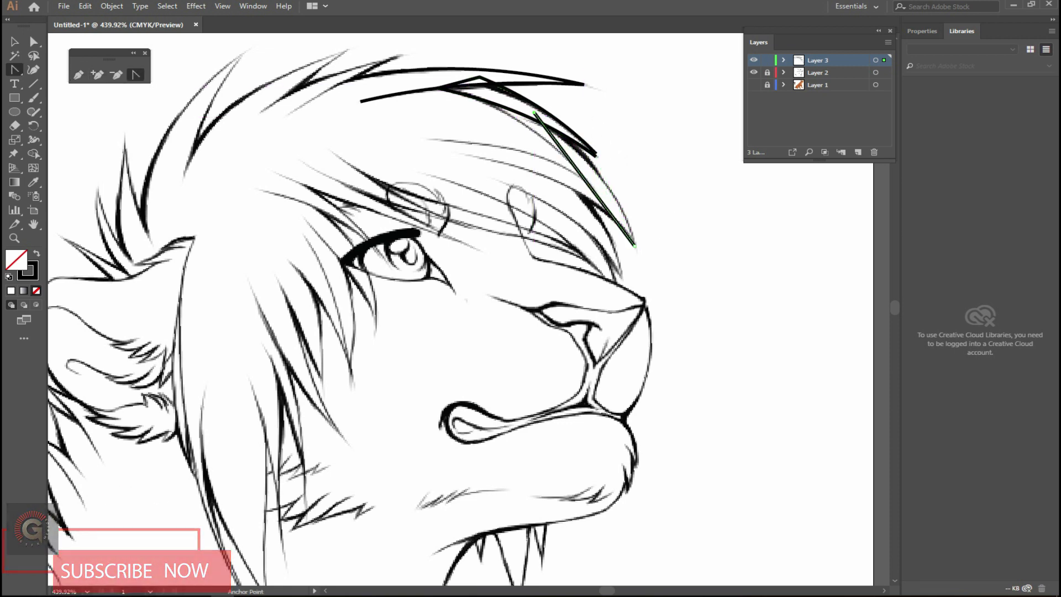
left_click_drag(598, 182, 601, 173)
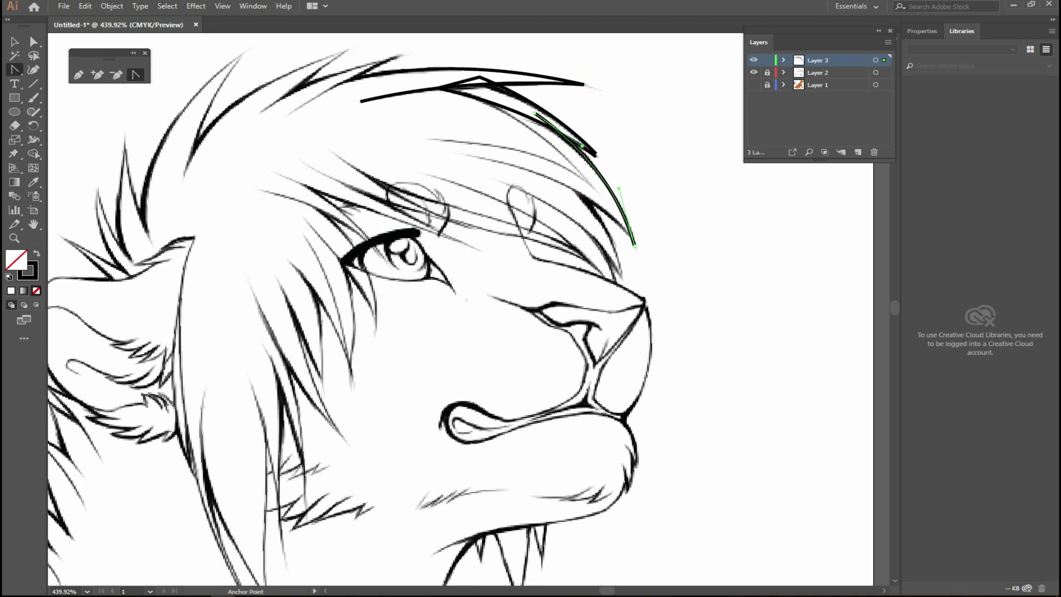
key("p")
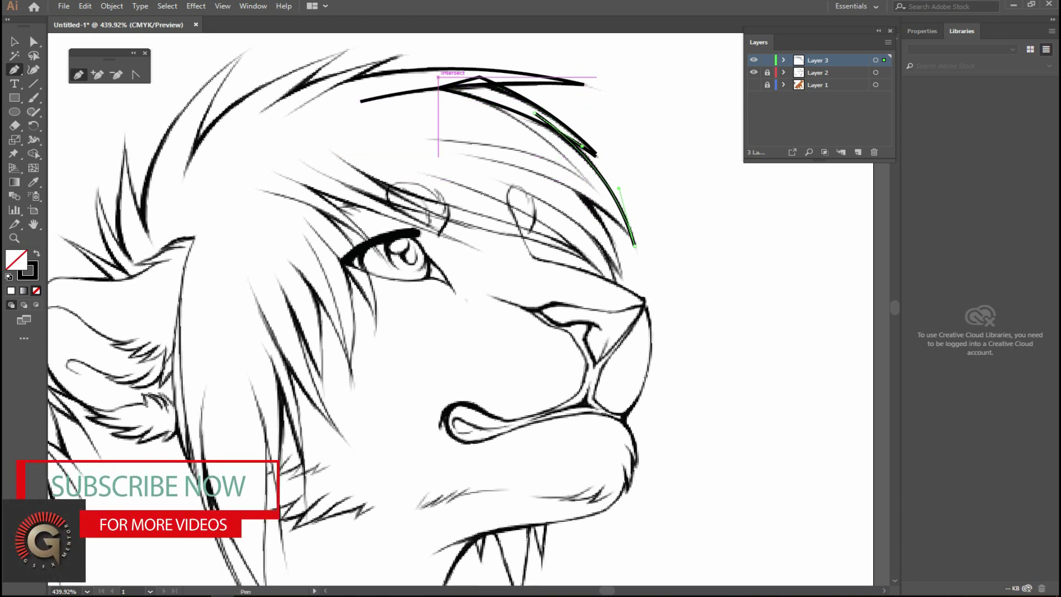
left_click(597, 191)
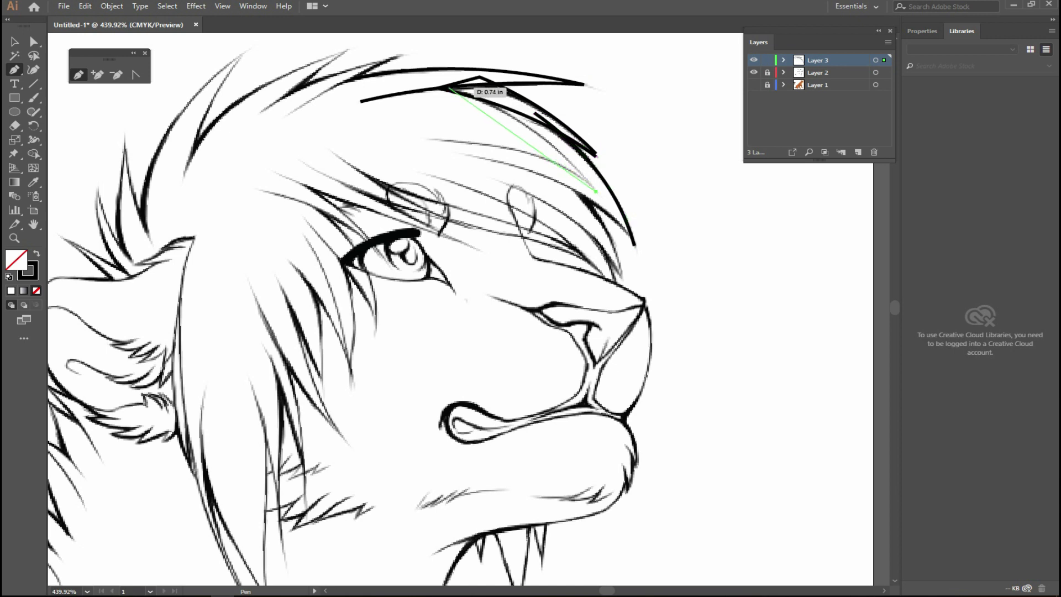
- Finish the strand at its tip and draw a new path joining the earlier line's end
left_click(438, 81)
key("Escape")
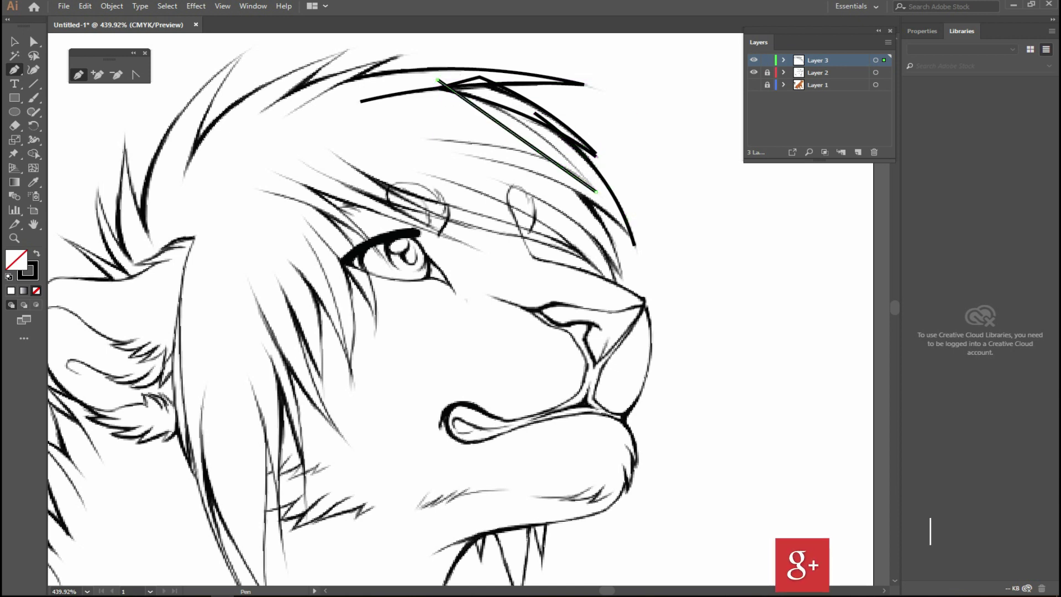
left_click(419, 134)
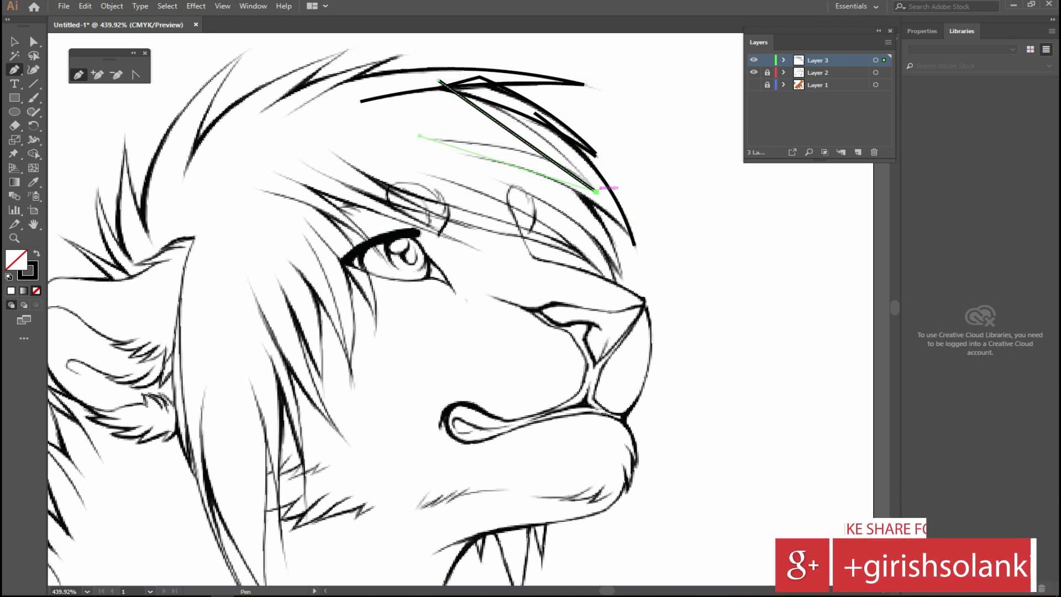
left_click(596, 192)
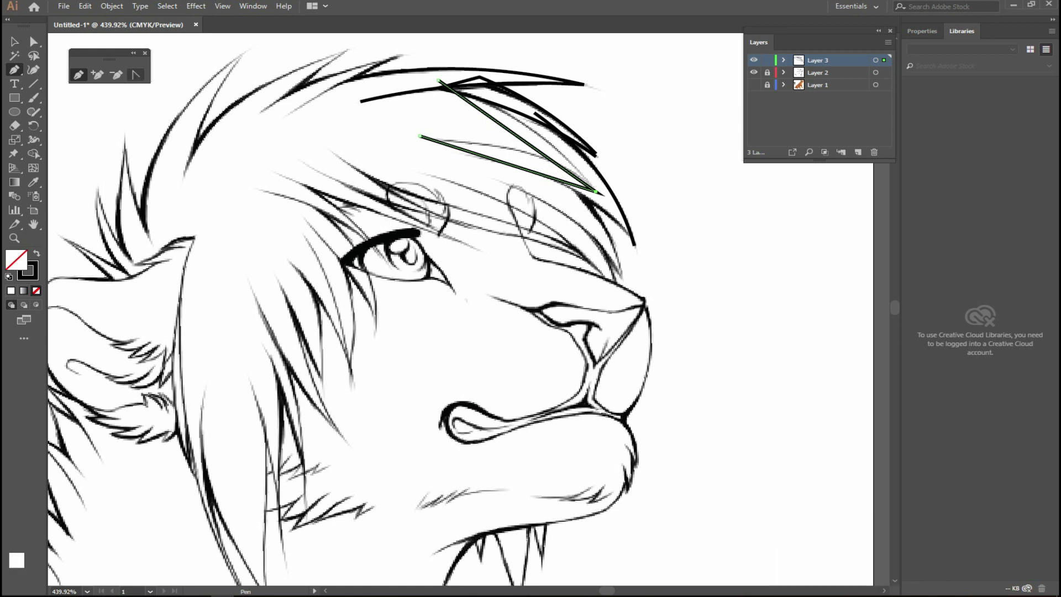
- Bend the new strand's upper and lower segments into matching curves
left_click(135, 74)
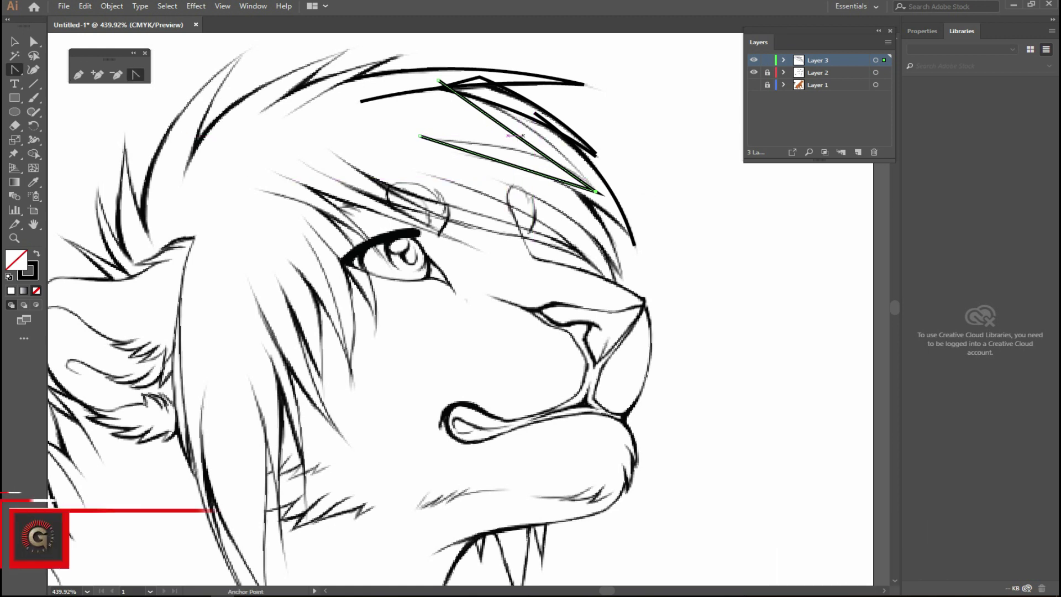
left_click_drag(523, 138, 539, 117)
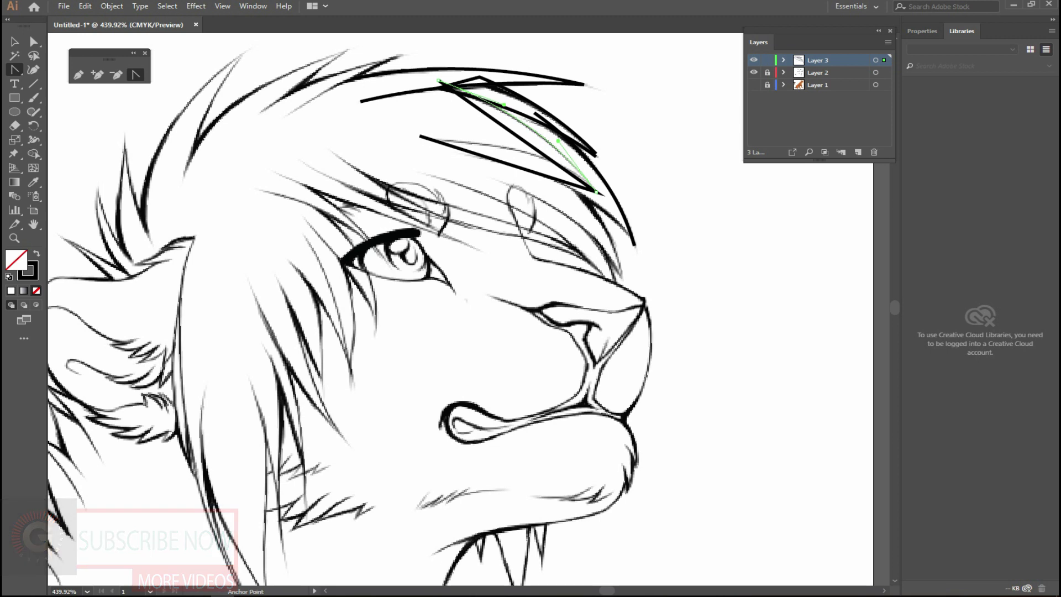
left_click_drag(531, 164, 534, 153)
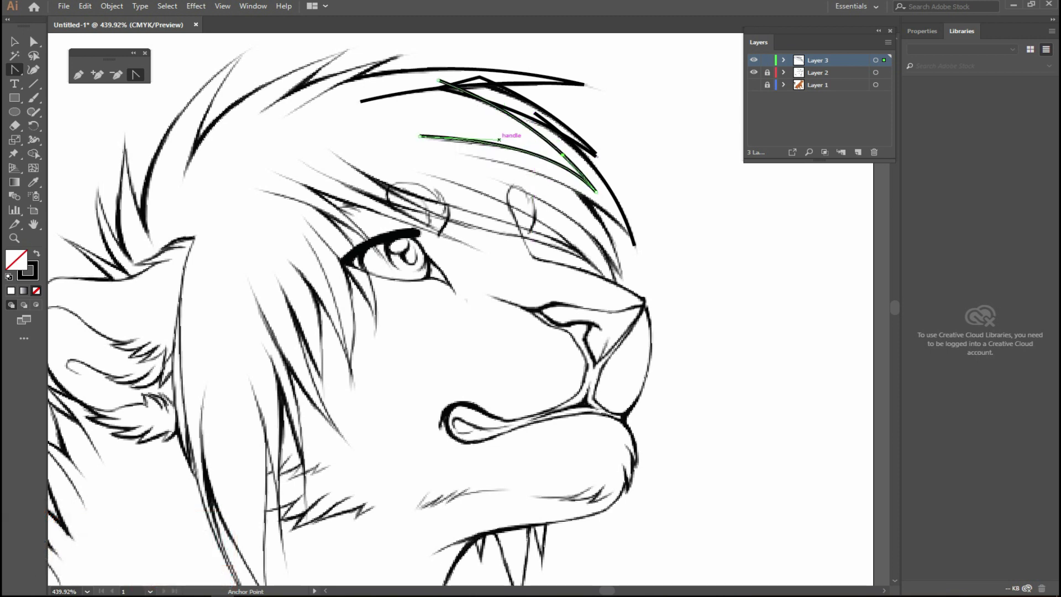
left_click_drag(595, 254, 528, 218)
- Trace the strand by the brow and curve it outward to match the sketch
key("p")
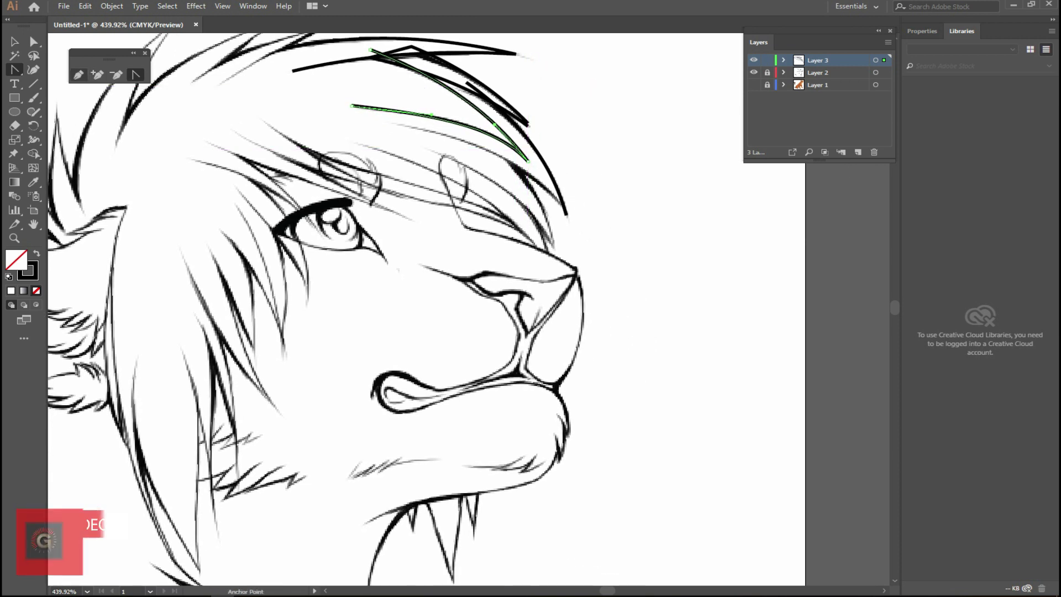
left_click(507, 156)
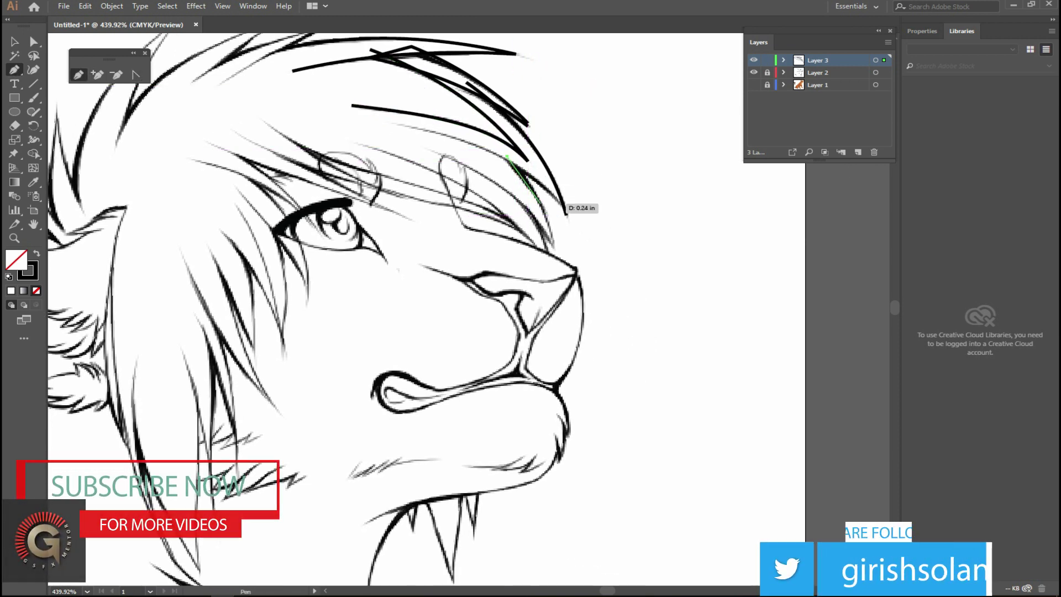
left_click(553, 249)
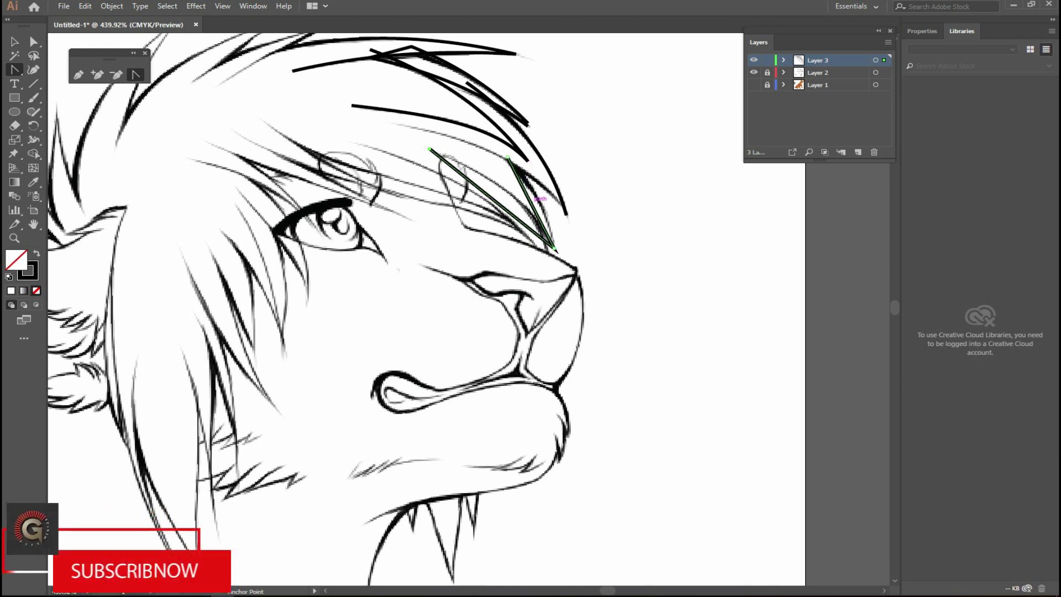
left_click_drag(538, 203, 546, 202)
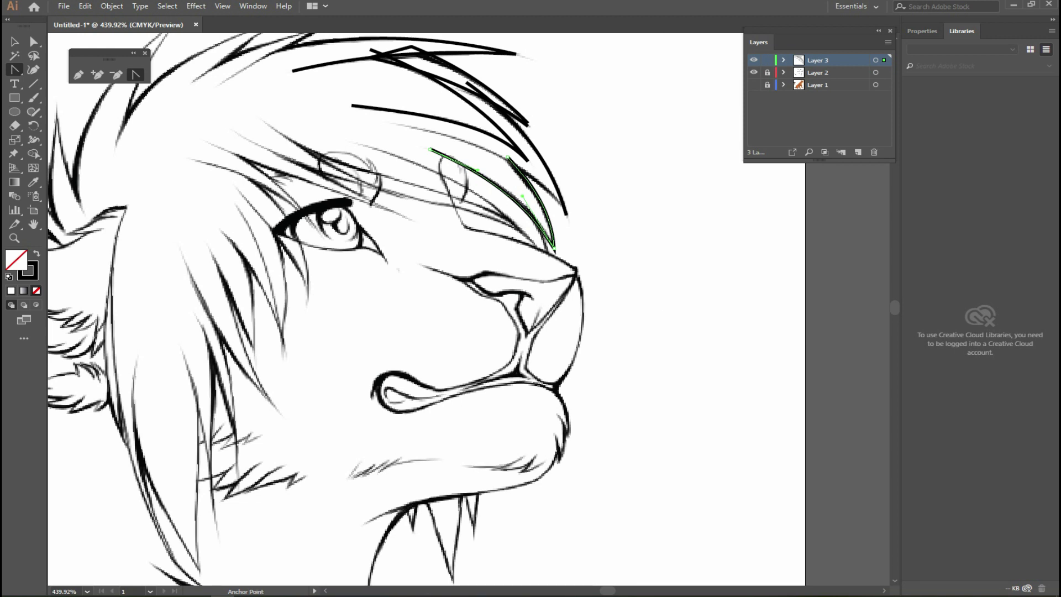
left_click_drag(386, 277, 427, 352)
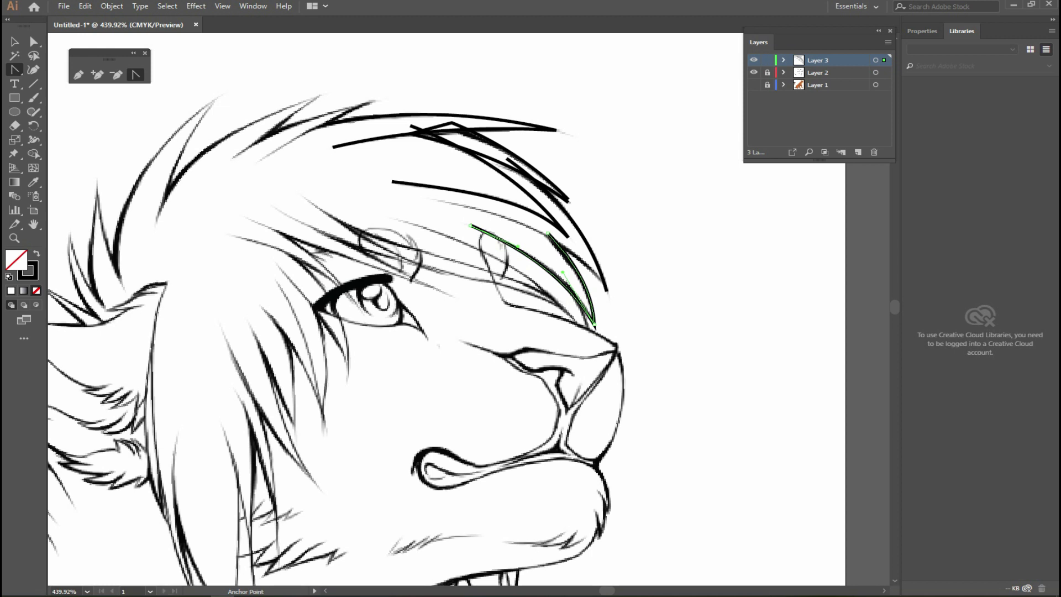
scroll(440, 350, "down", 2)
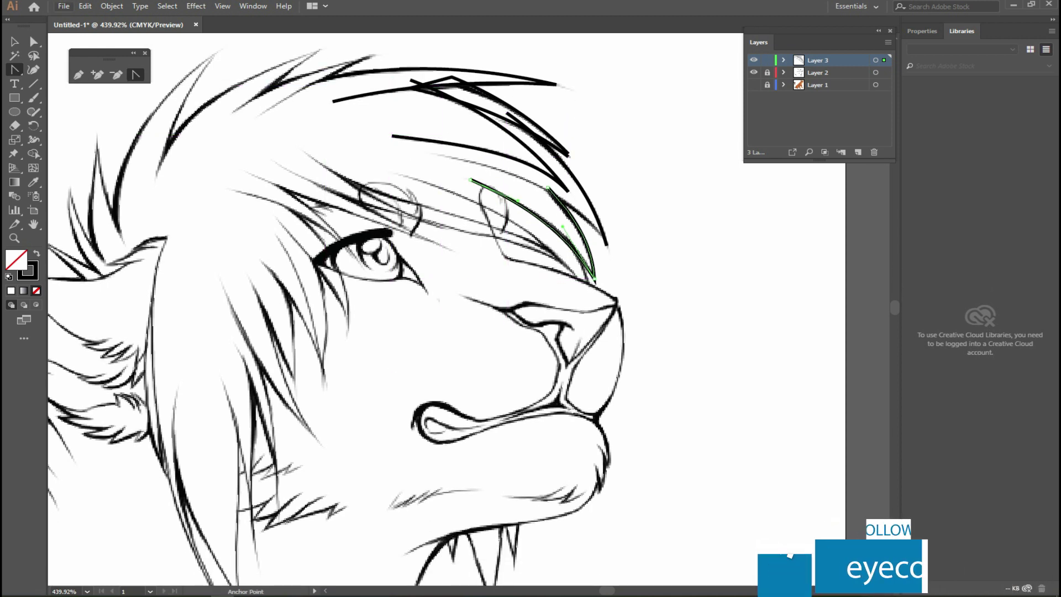
- Create a new blank 5 x 5 inch document
left_click(64, 6)
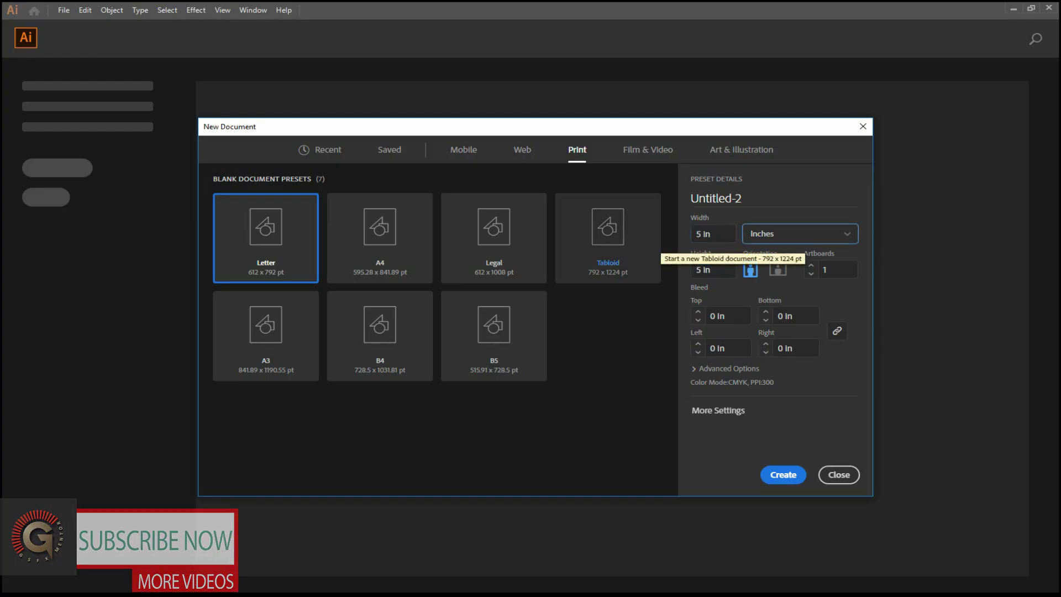
key("Return")
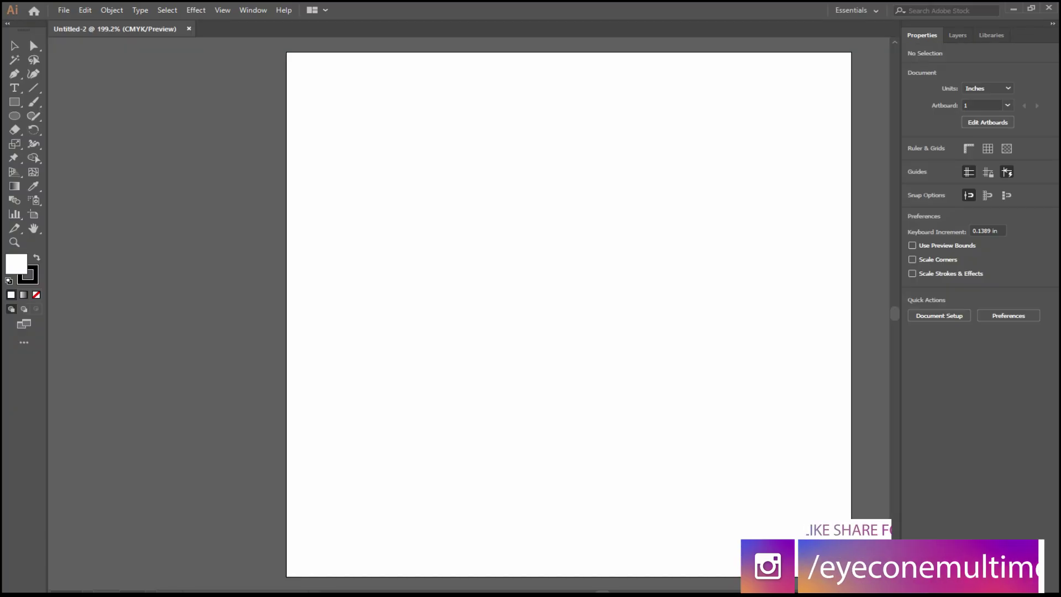
left_click(63, 10)
- Place the lion line-art file from the pentool folder onto the artboard
left_click(77, 200)
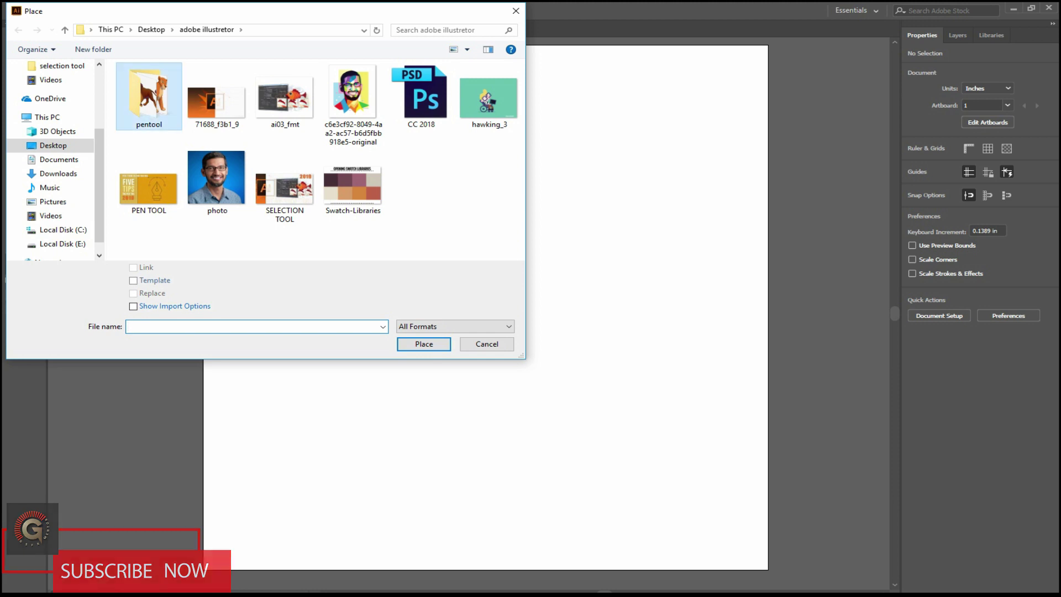
double_click(149, 97)
double_click(148, 186)
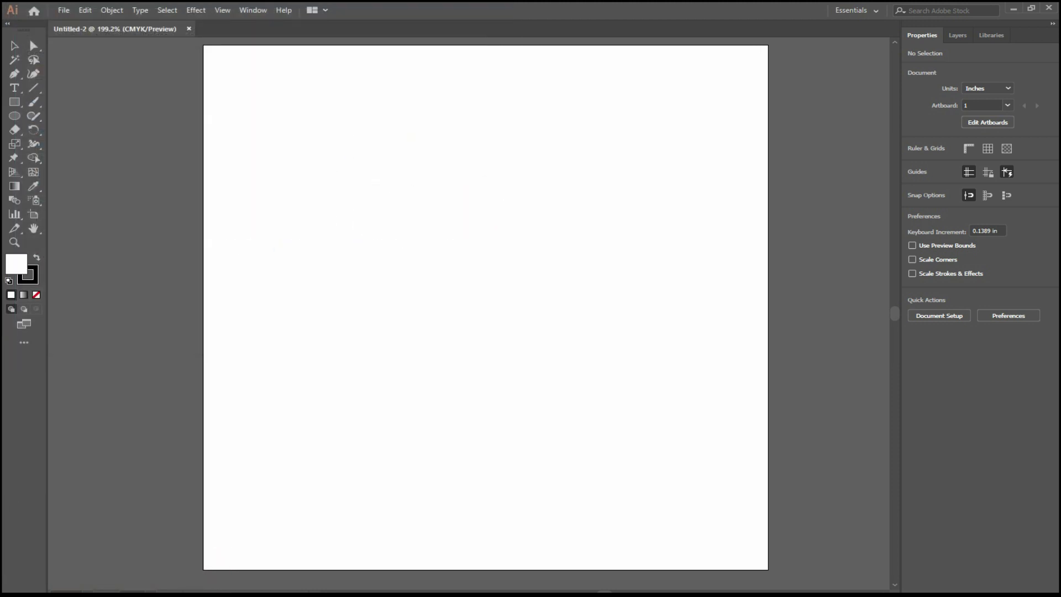
left_click(214, 67)
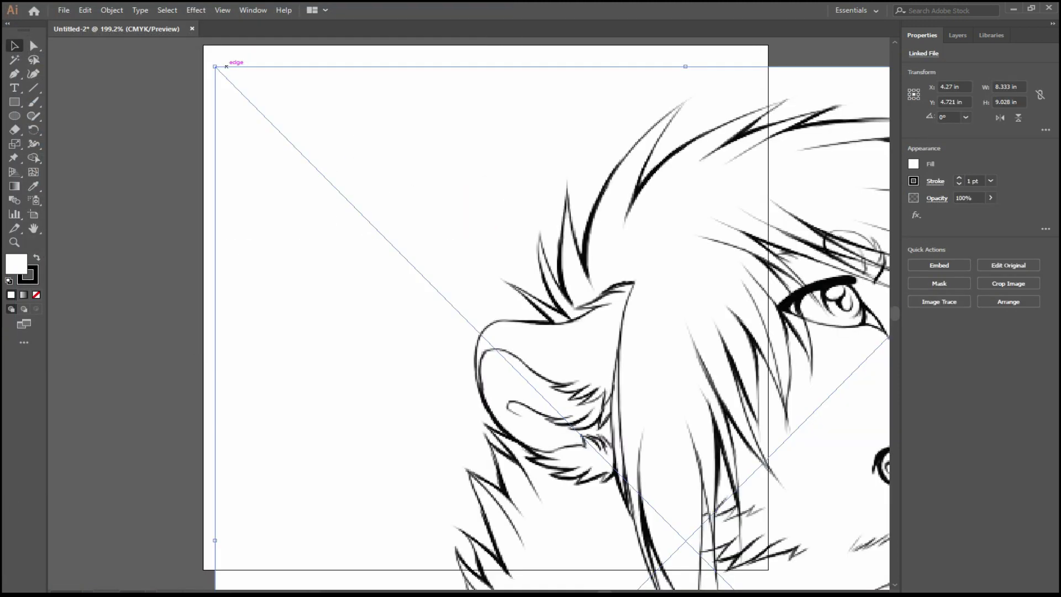
type("8")
- Scale the image to 5 x 5 inches and align it to the artboard's top-left
key("Tab")
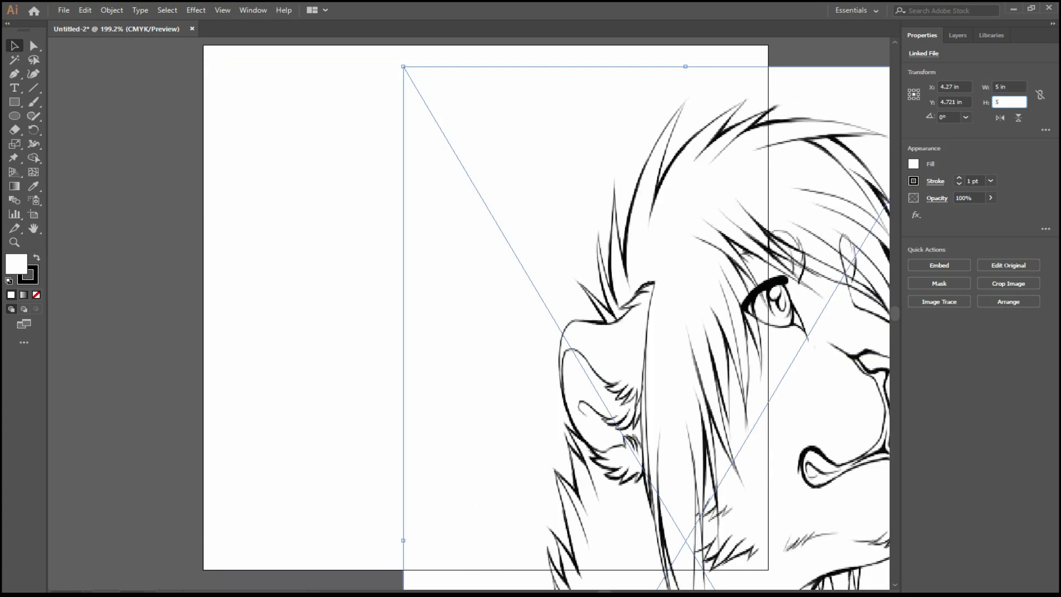
type("5")
key("Return")
left_click_drag(735, 450, 534, 206)
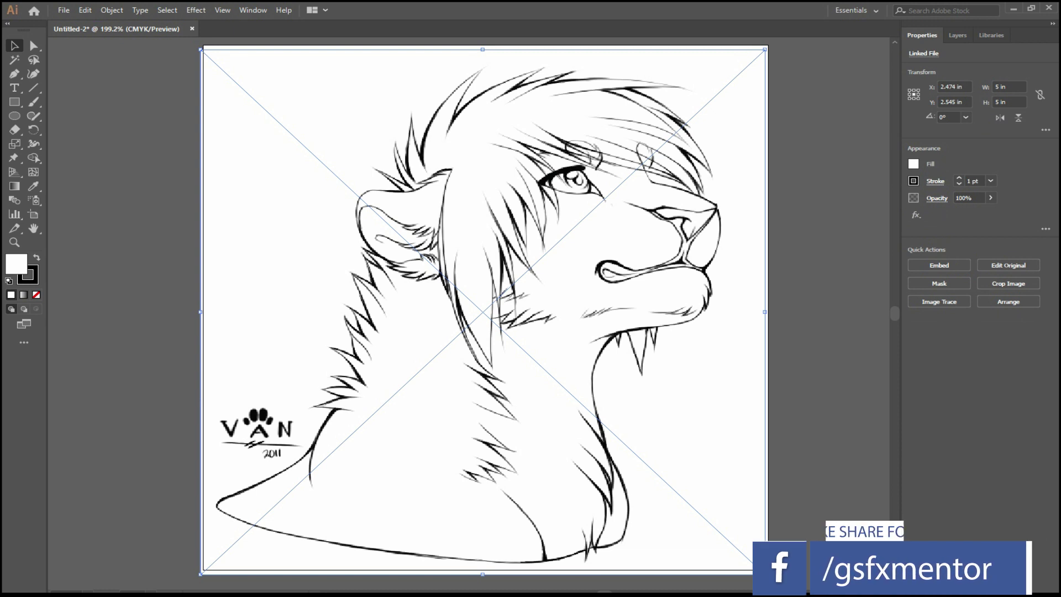
left_click(909, 90)
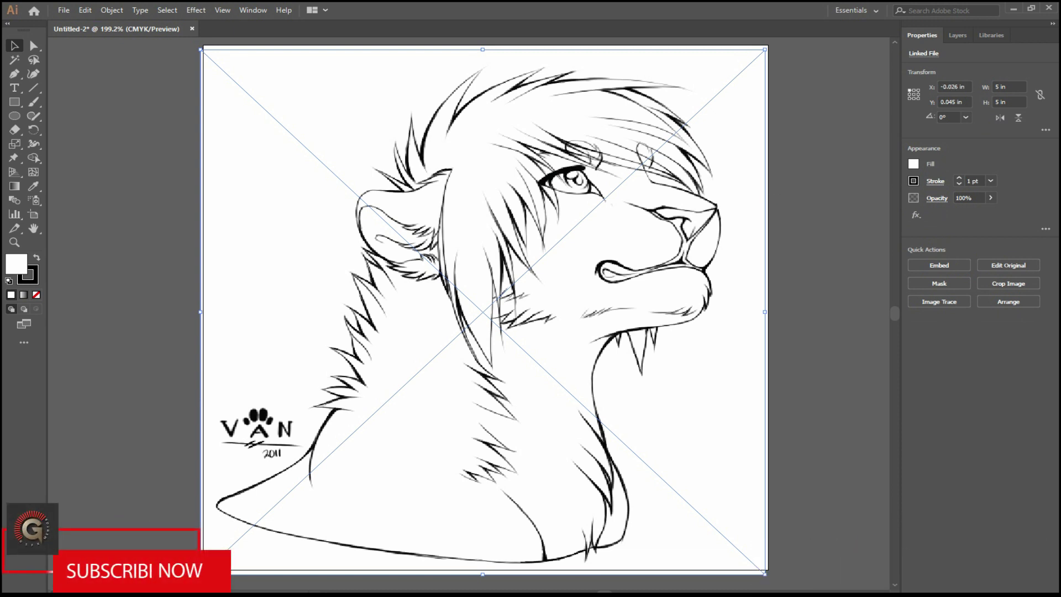
left_click(1046, 129)
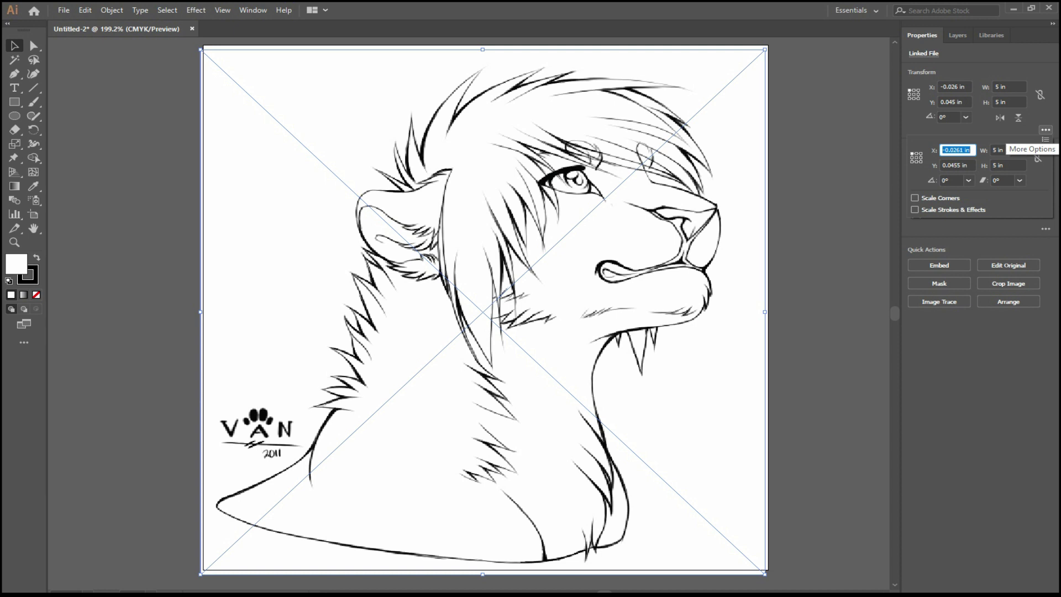
left_click(958, 35)
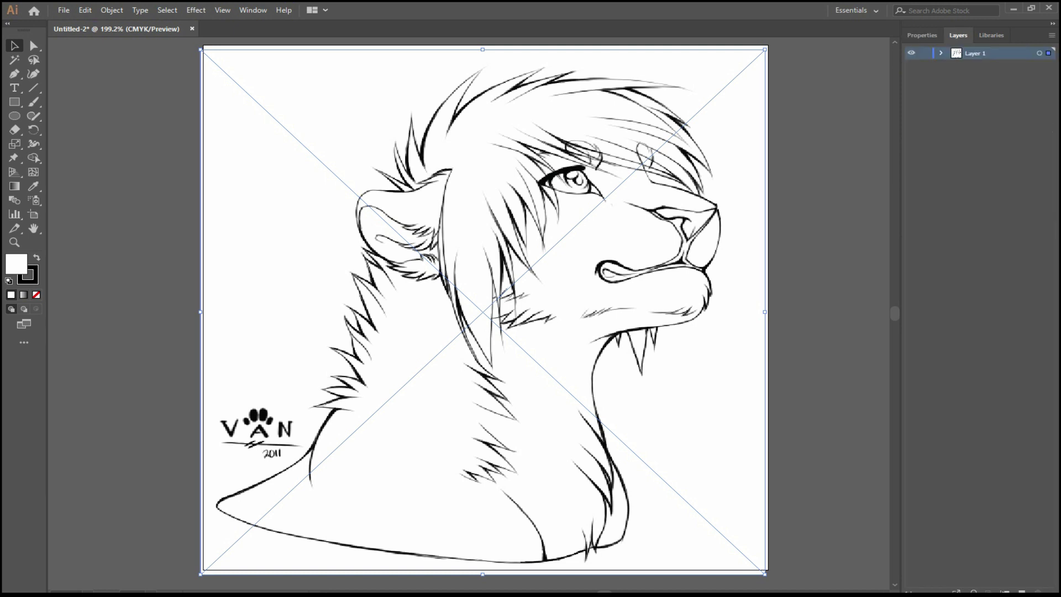
- Make Layer 1 a 50%-dimmed template and deselect the artwork
double_click(976, 53)
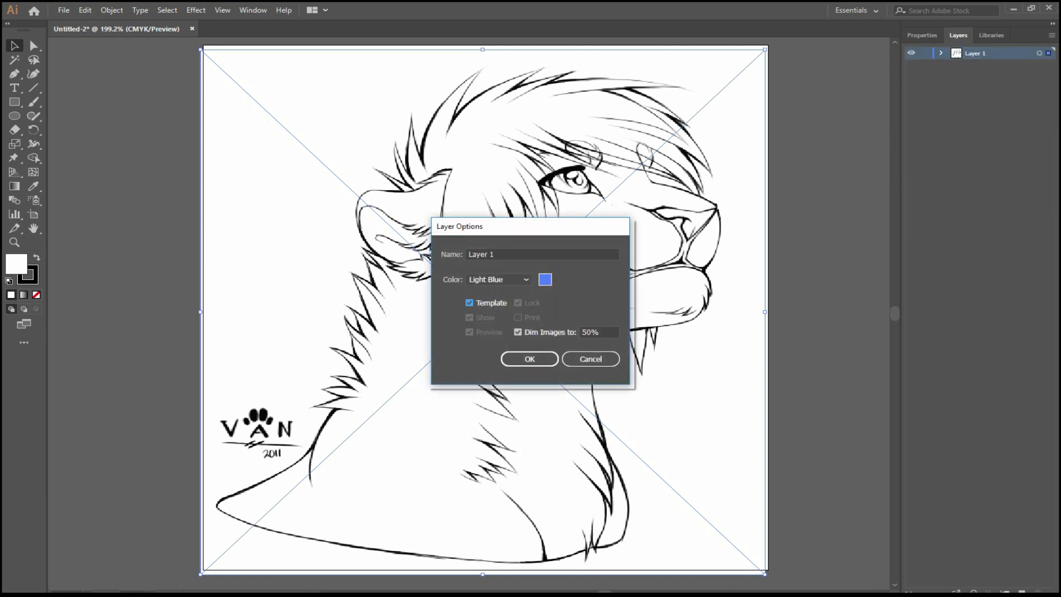
key("Return")
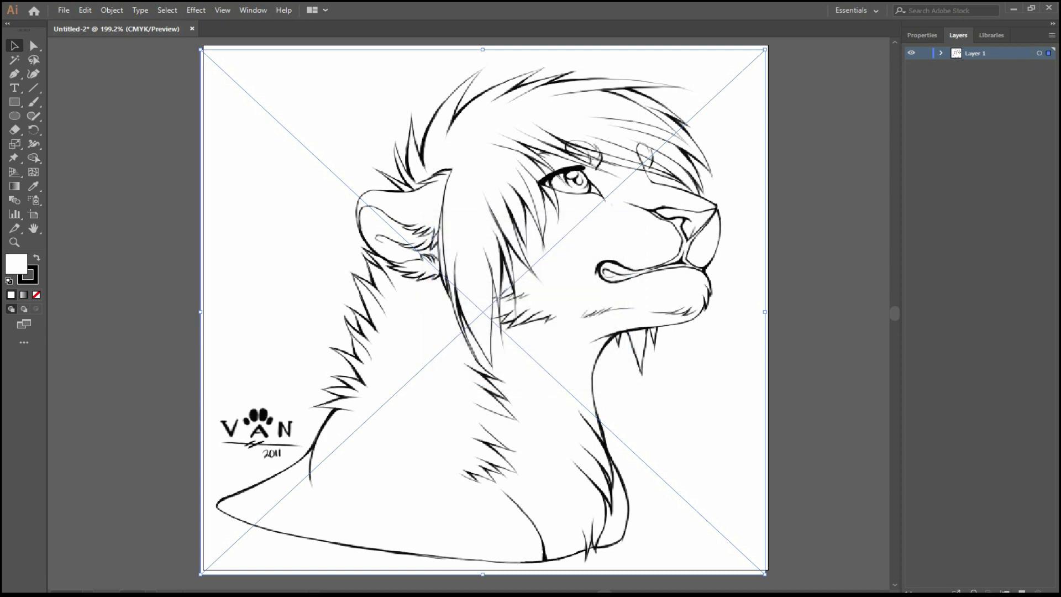
key("ctrl+shift+a")
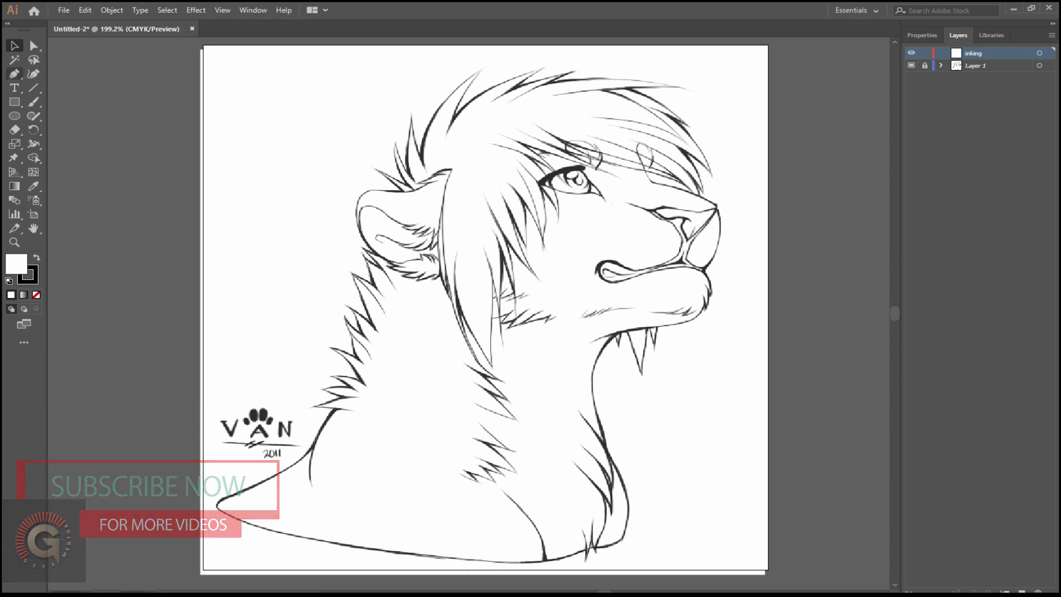
- Tear off the Pen tool flyout into a floating panel and move it aside
left_click(14, 73)
left_click(159, 94)
left_click_drag(62, 79, 159, 79)
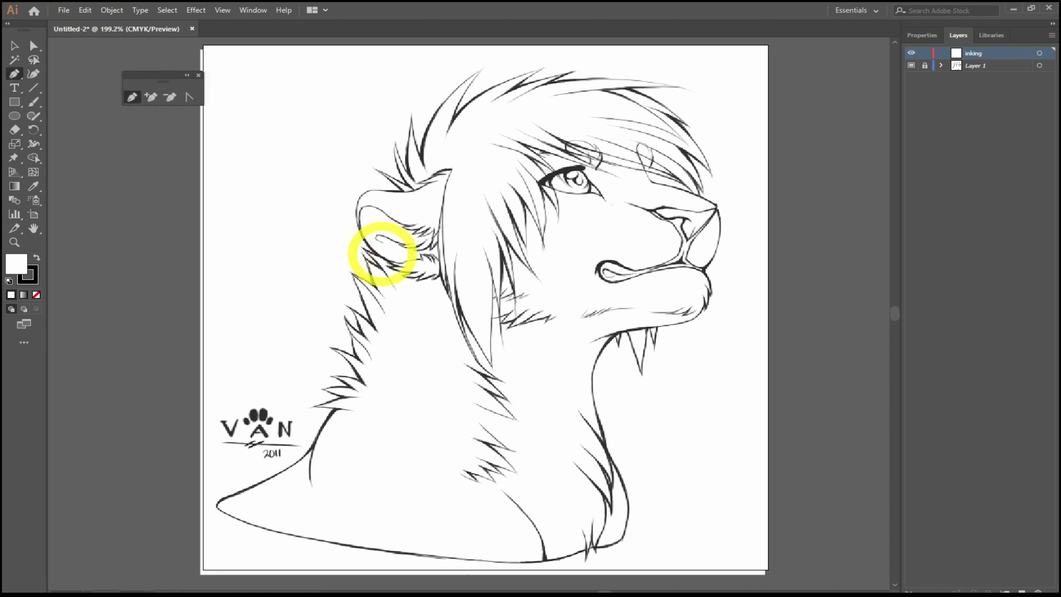
- Zoom in on the muzzle and trace the nose line as an outward-curved stroke
key("ctrl+equal")
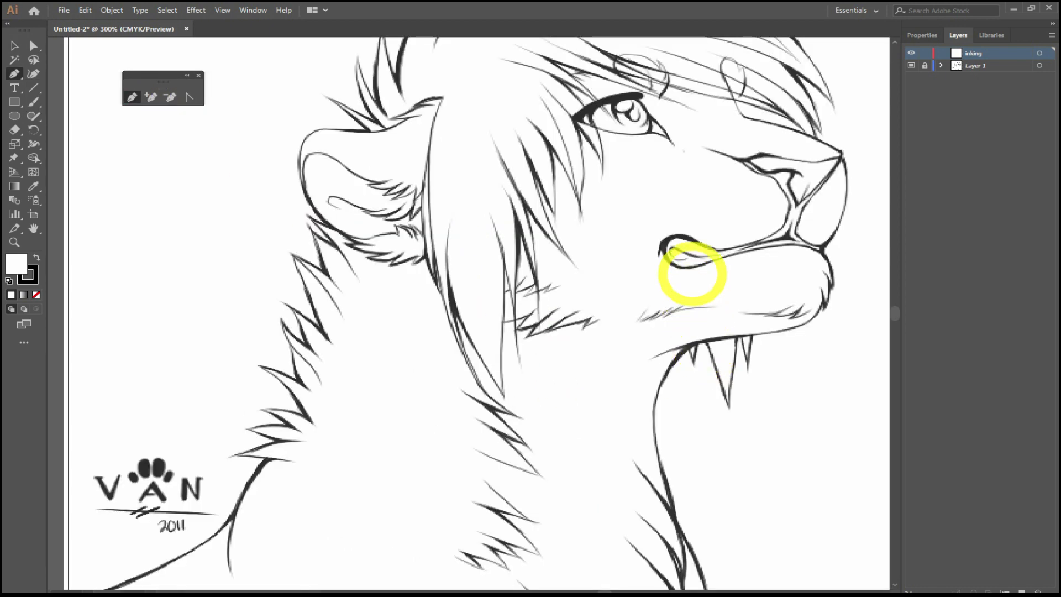
left_click_drag(687, 267, 509, 315)
left_click_drag(573, 281, 557, 330)
scroll(557, 332, "down", 3)
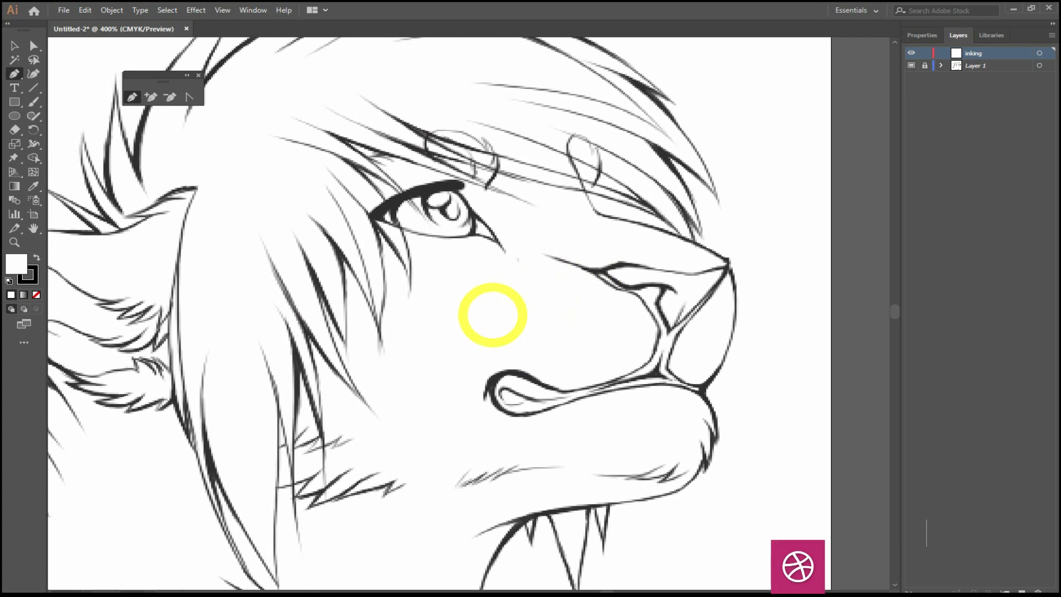
scroll(440, 348, "down", 2)
scroll(580, 382, "down", 3)
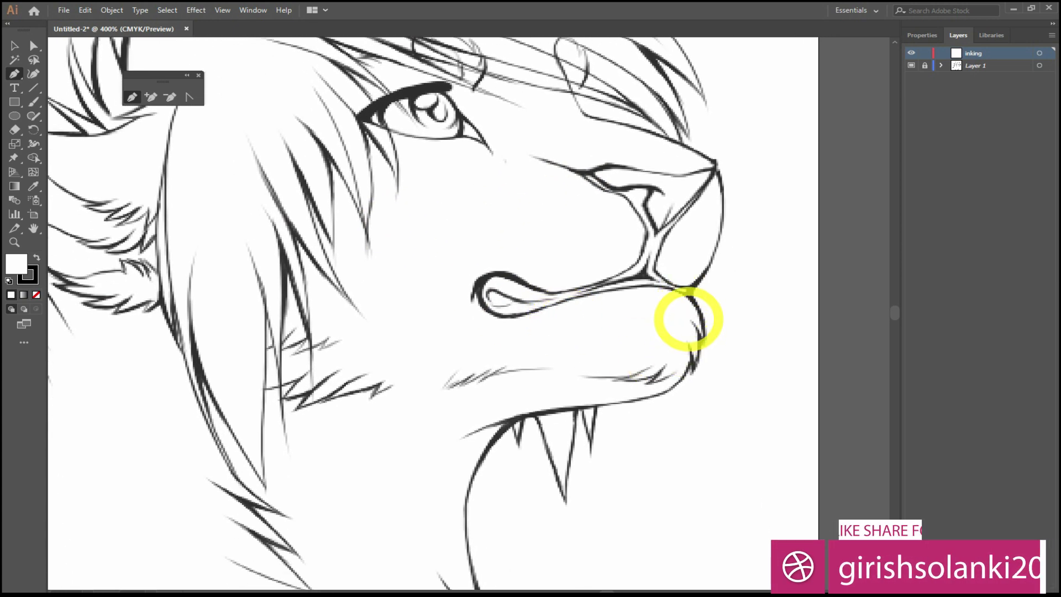
left_click(690, 286)
left_click(715, 171)
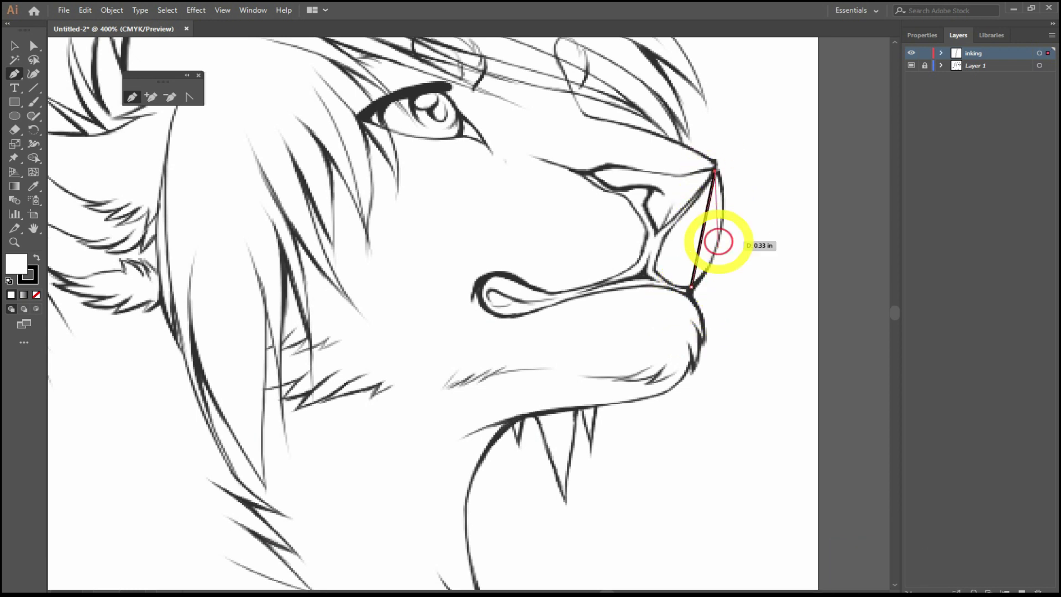
left_click(36, 295)
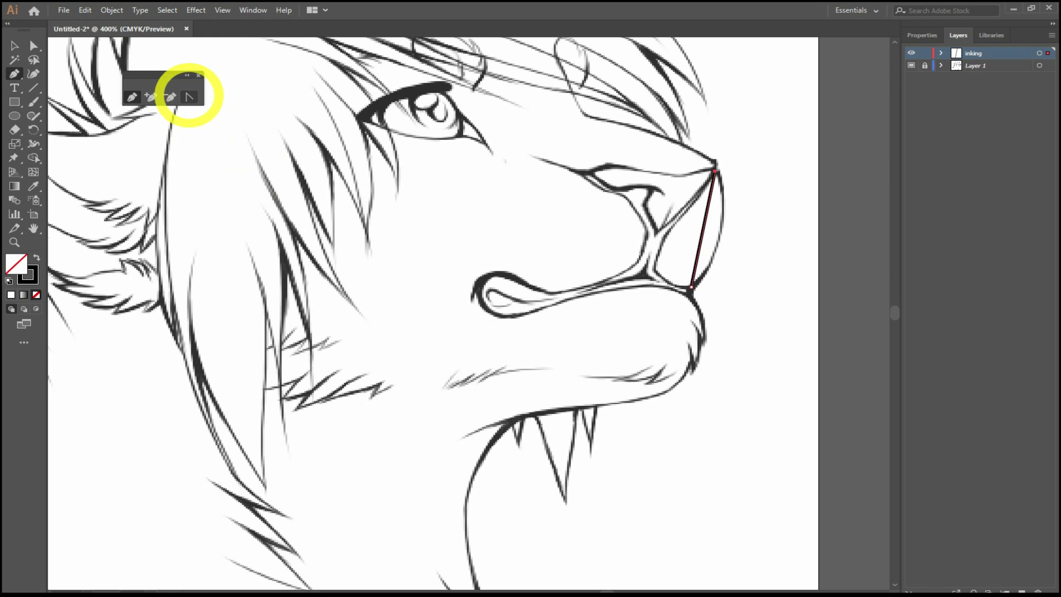
left_click(189, 97)
left_click_drag(703, 236, 722, 232)
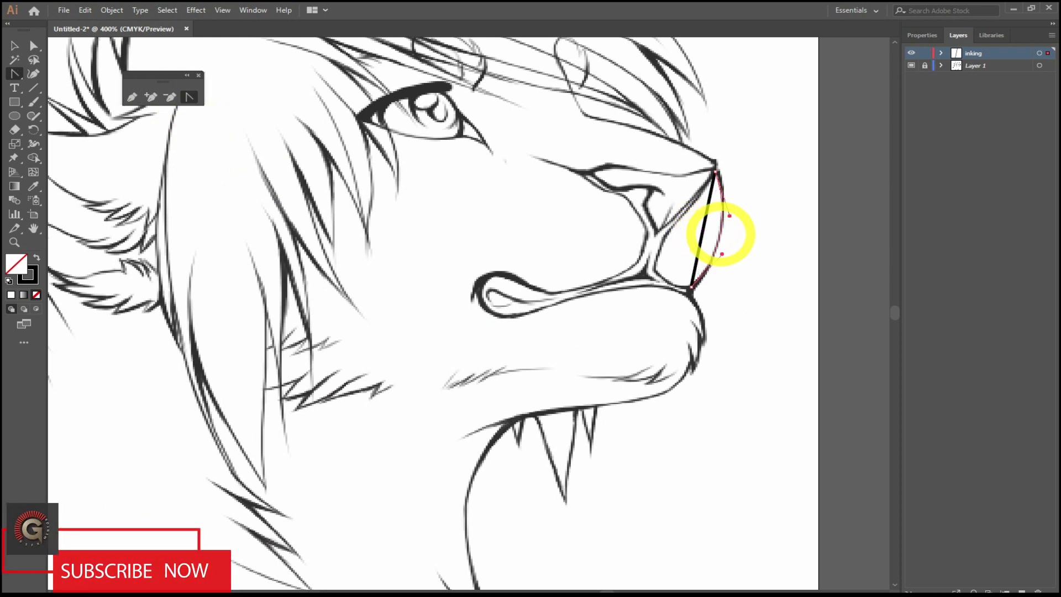
- Trace anchors along the upper lip down to the chin
left_click(132, 98)
left_click(703, 340)
left_click(691, 320)
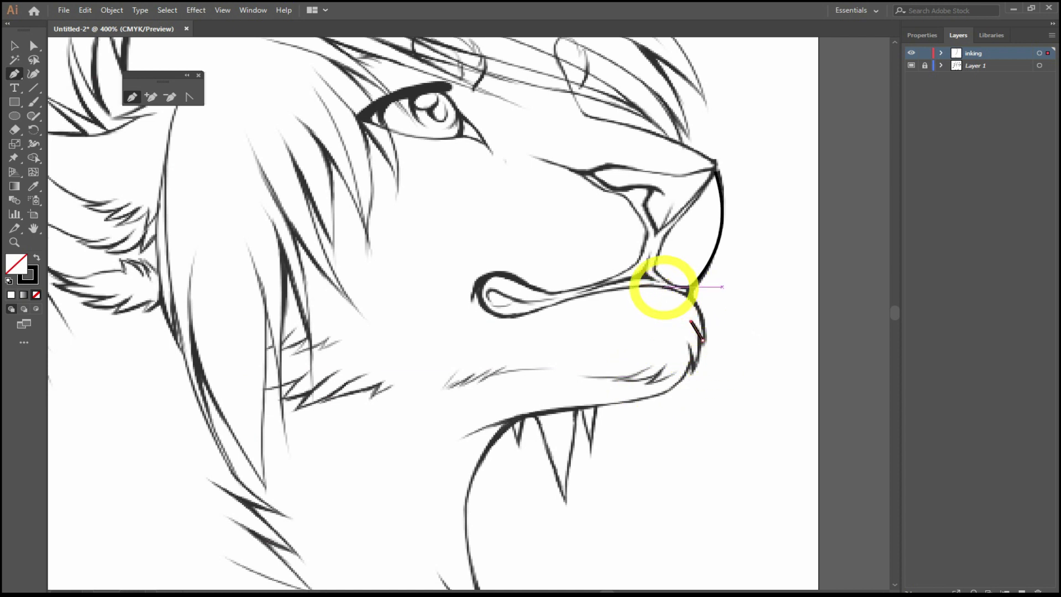
left_click(595, 292)
left_click(673, 289)
left_click(702, 336)
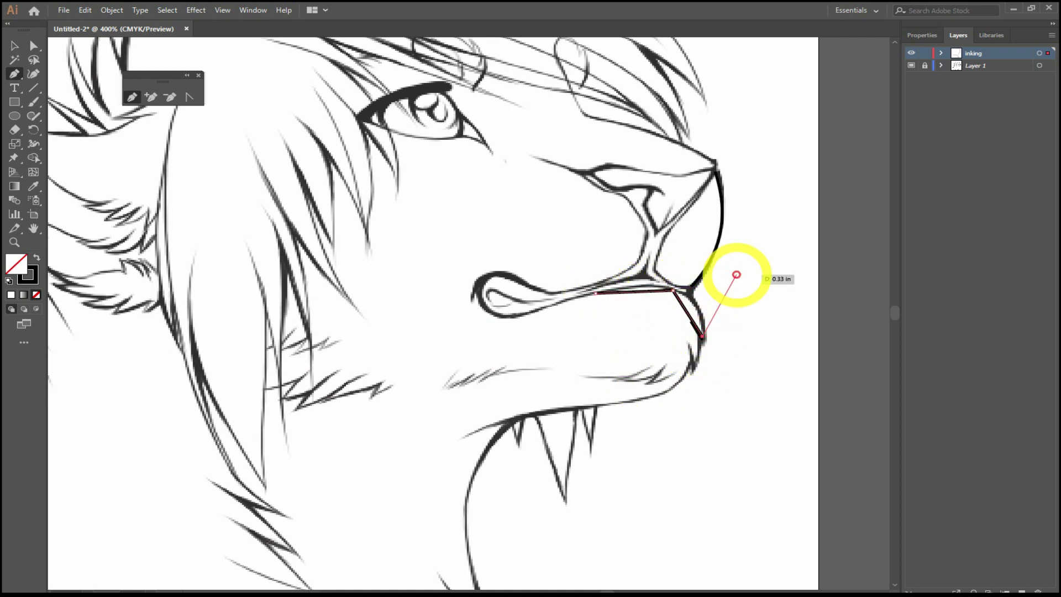
left_click(691, 347, "ctrl")
left_click(687, 343)
left_click(691, 369)
left_click(699, 334)
- Trace the lower jaw line from the left up to the chin
left_click(526, 421, "ctrl")
left_click(463, 435)
left_click(588, 406)
left_click(661, 392)
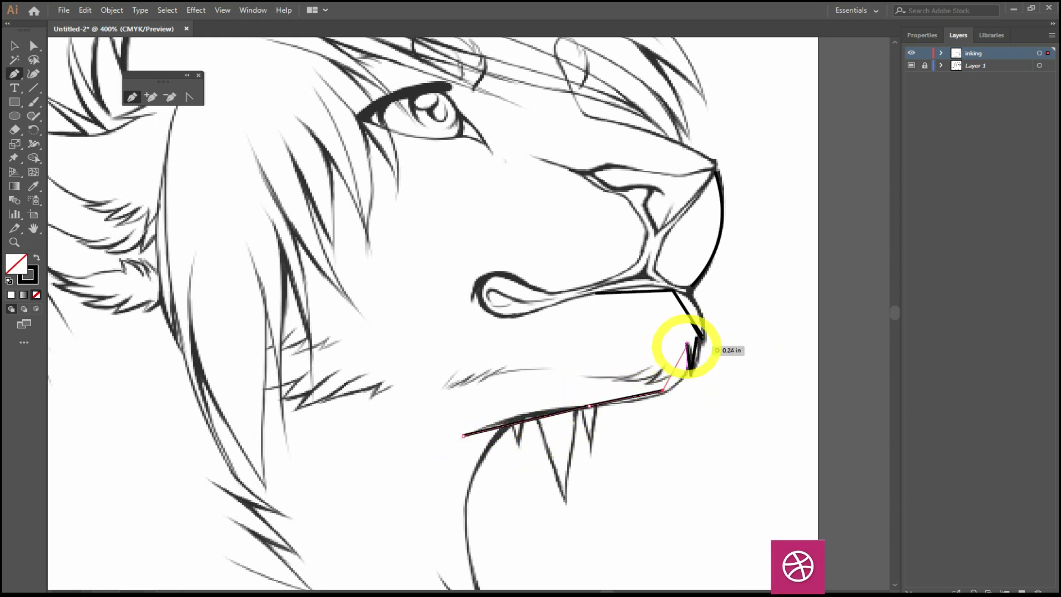
left_click(687, 345)
- Curve the jaw line, hook the chin, and bulge the upper lip line
left_click(189, 97)
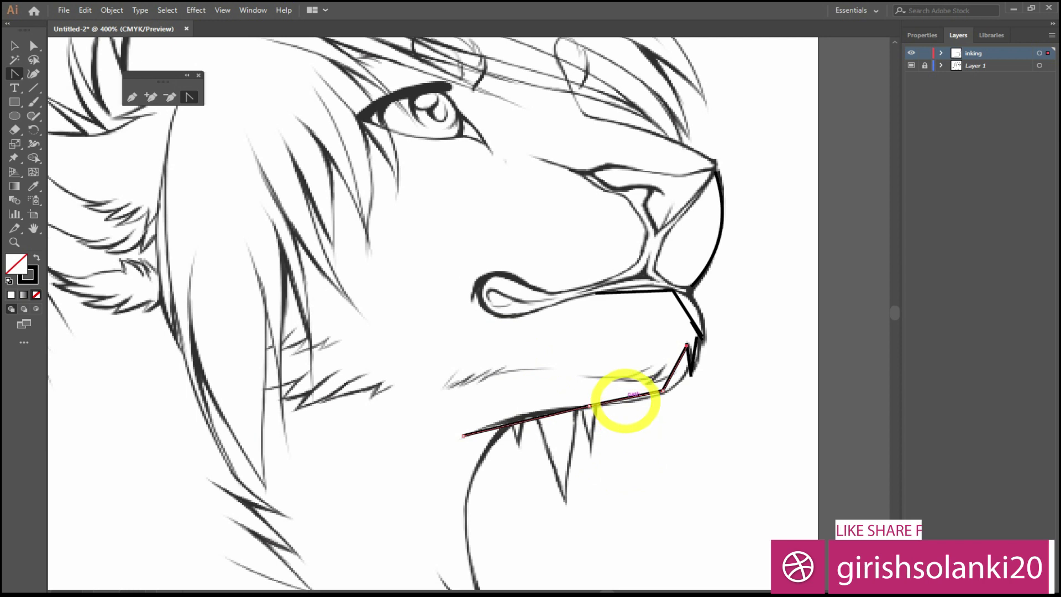
left_click_drag(540, 420, 543, 413)
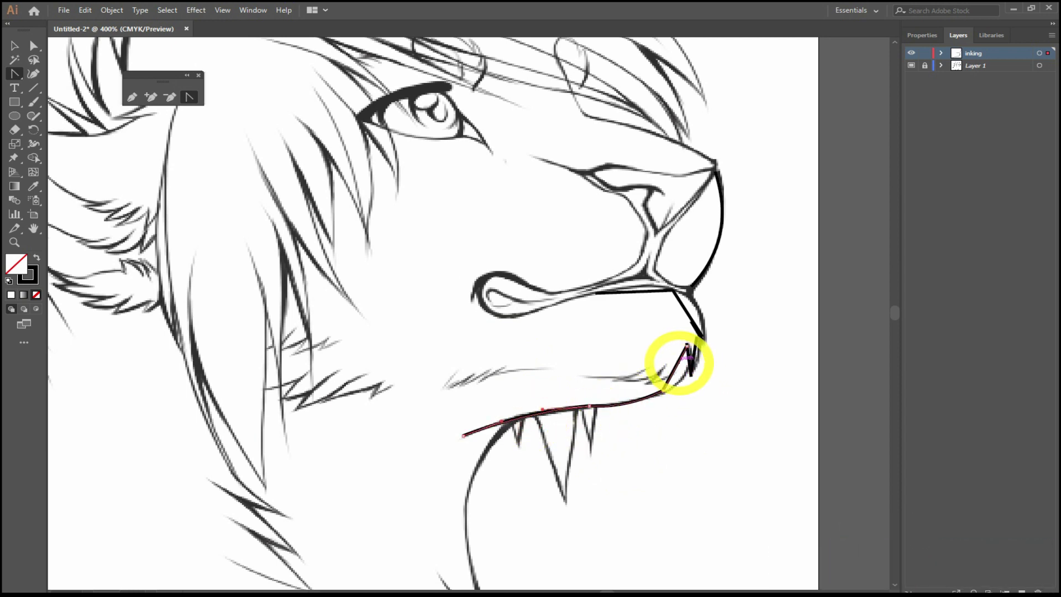
left_click_drag(684, 374, 700, 351)
left_click_drag(686, 309, 722, 297)
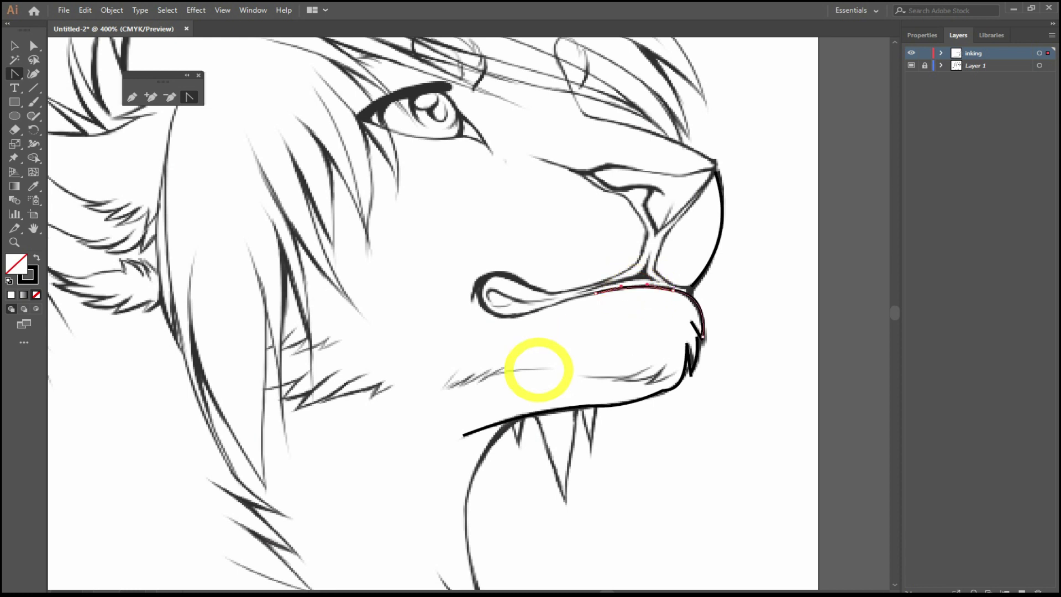
left_click(666, 388)
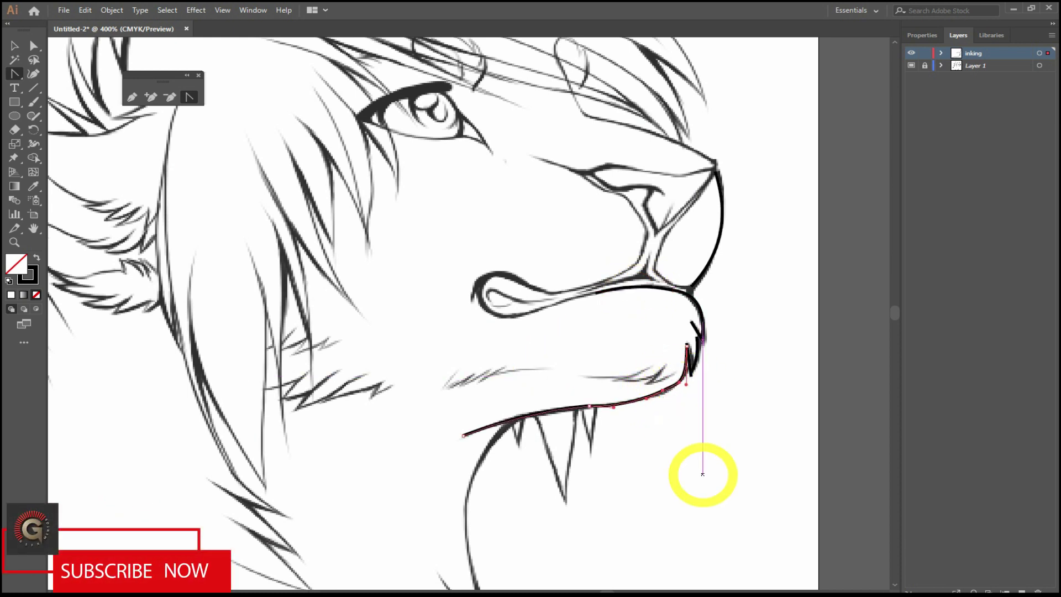
- Start a curved stroke along the mouth line and bend it downward
left_click(132, 97)
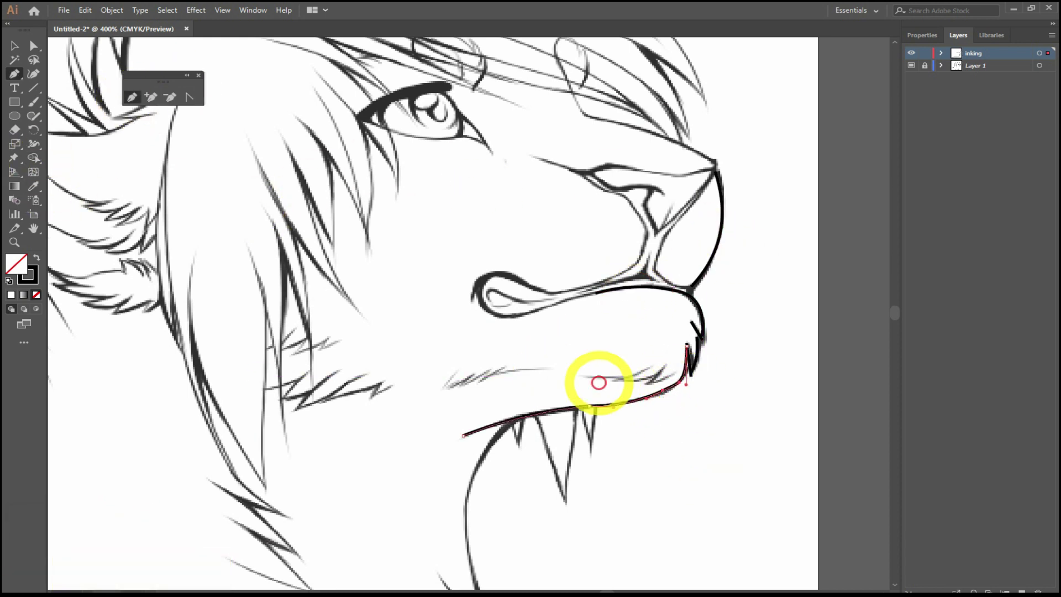
left_click(479, 296)
left_click_drag(546, 305, 595, 293)
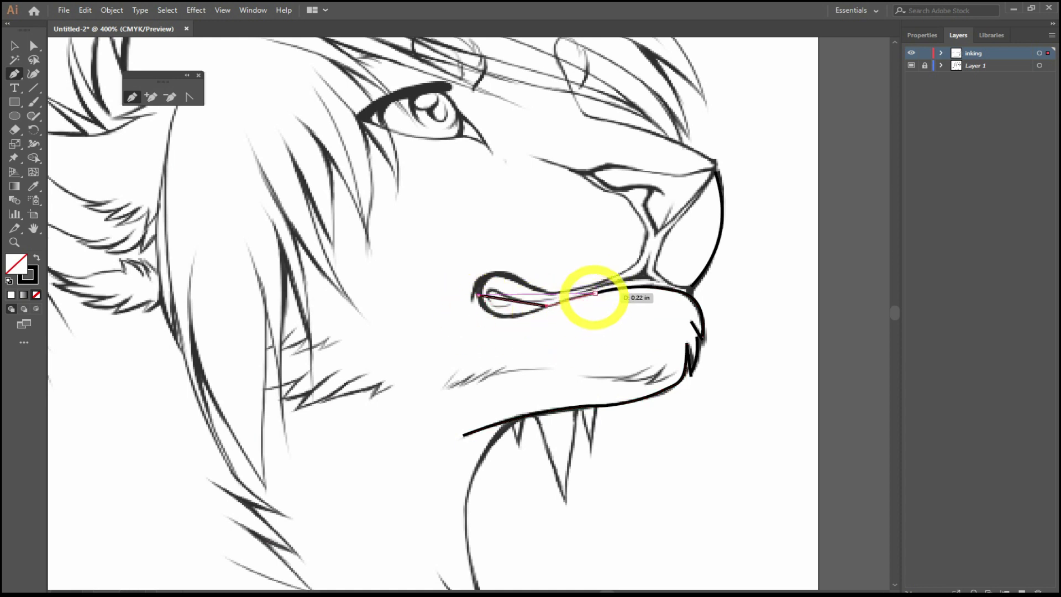
key("shift+c")
mouse_move(516, 300)
left_mouse_down()
mouse_move(504, 316)
mouse_move(584, 297)
left_mouse_up()
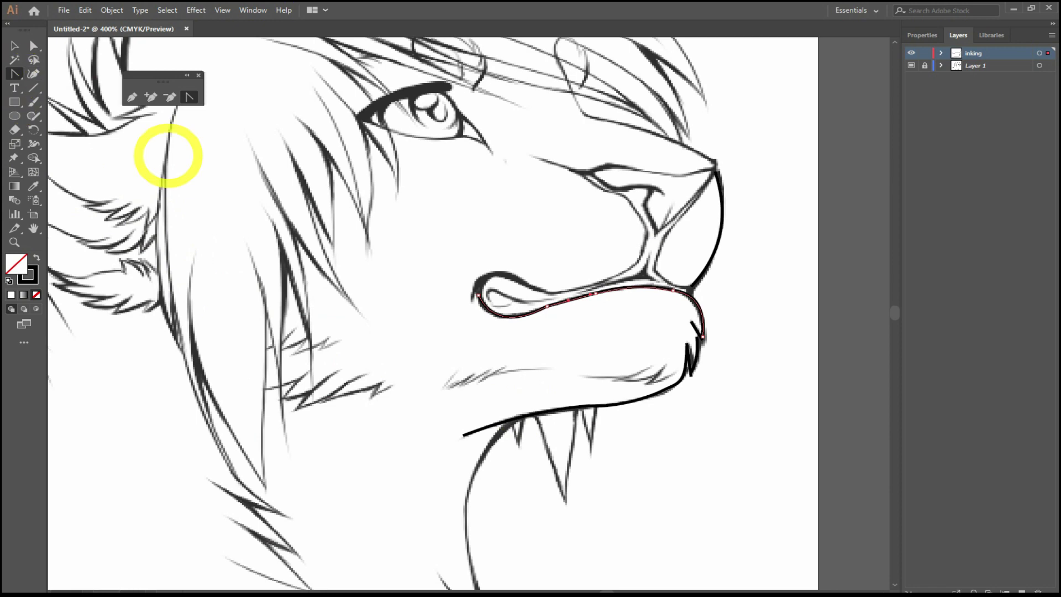
- Check the inking by toggling Layer 1's visibility, then smooth the kinked lip curve at the chin
left_click(308, 344, "ctrl")
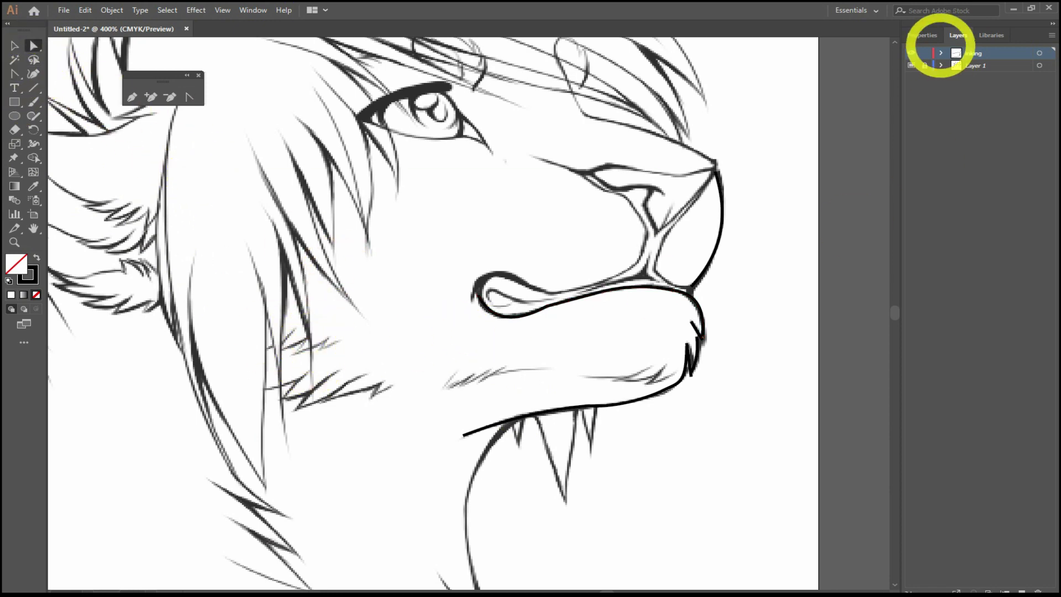
left_click(912, 65)
left_click(912, 64)
key("shift+c")
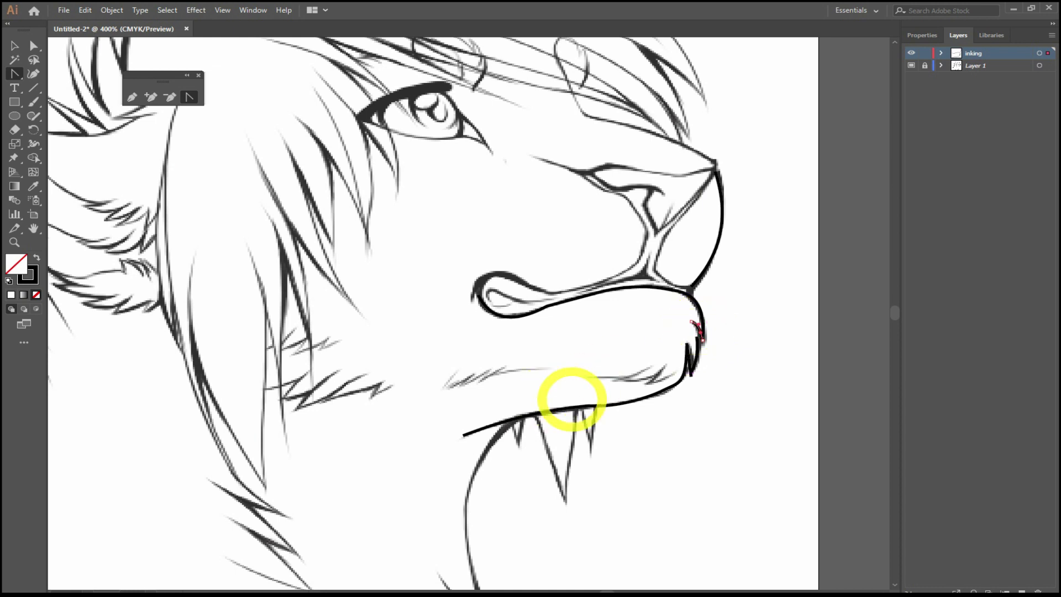
left_click_drag(698, 336, 642, 380)
- Draw a curved Pen stroke along the front of the nose and smooth its left anchor
left_click(130, 98)
left_click(715, 171)
left_click(666, 236)
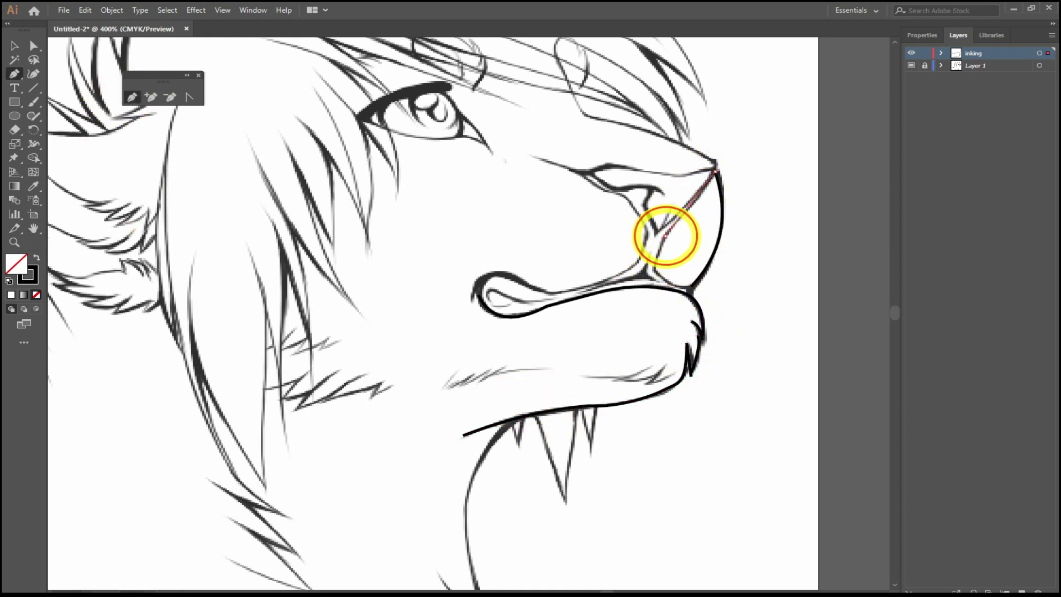
left_click_drag(655, 244, 669, 274)
left_click(687, 285)
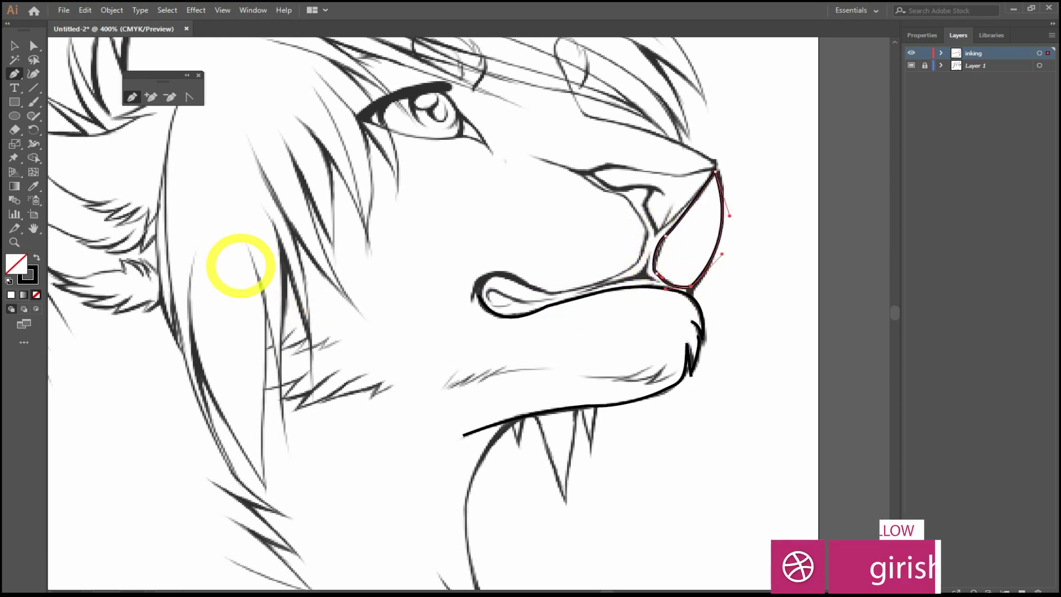
left_click(189, 97)
left_click(661, 247)
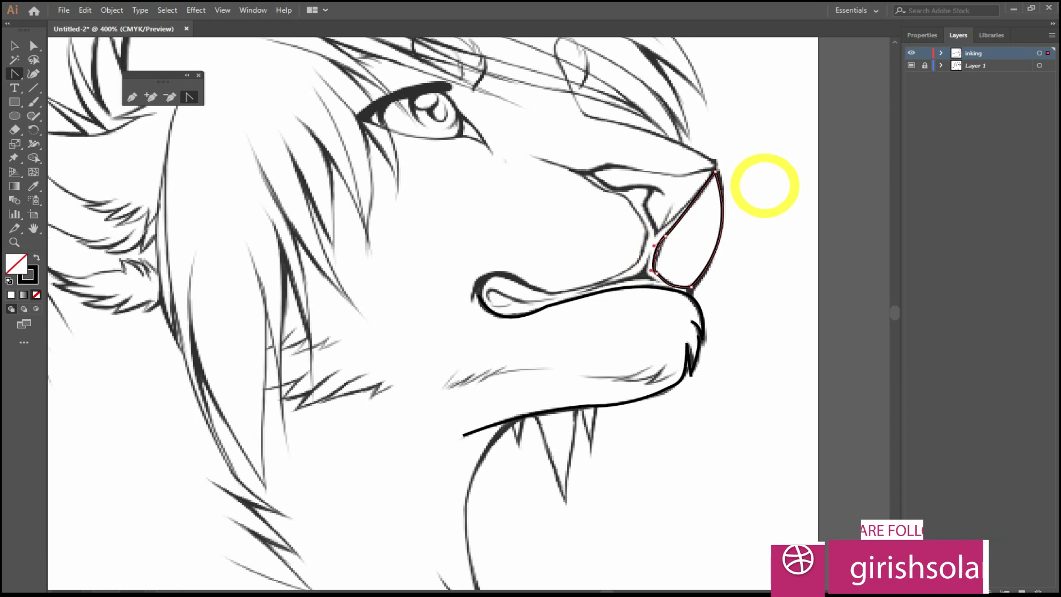
- Trace several straight and slightly curved fur strokes over the cheek fur
left_click(297, 117)
left_click(367, 238)
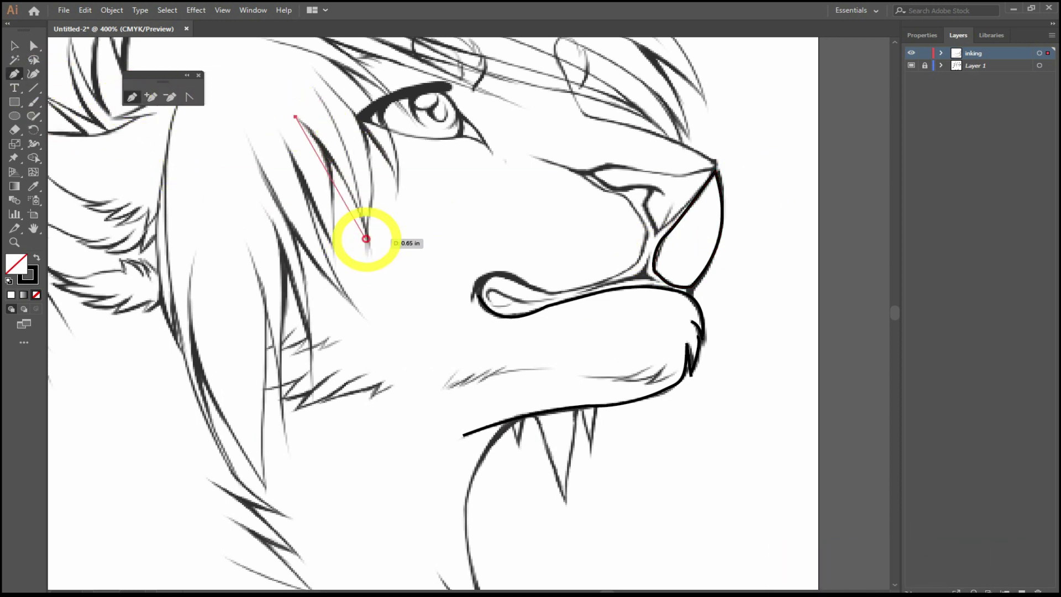
left_click_drag(343, 210, 343, 177)
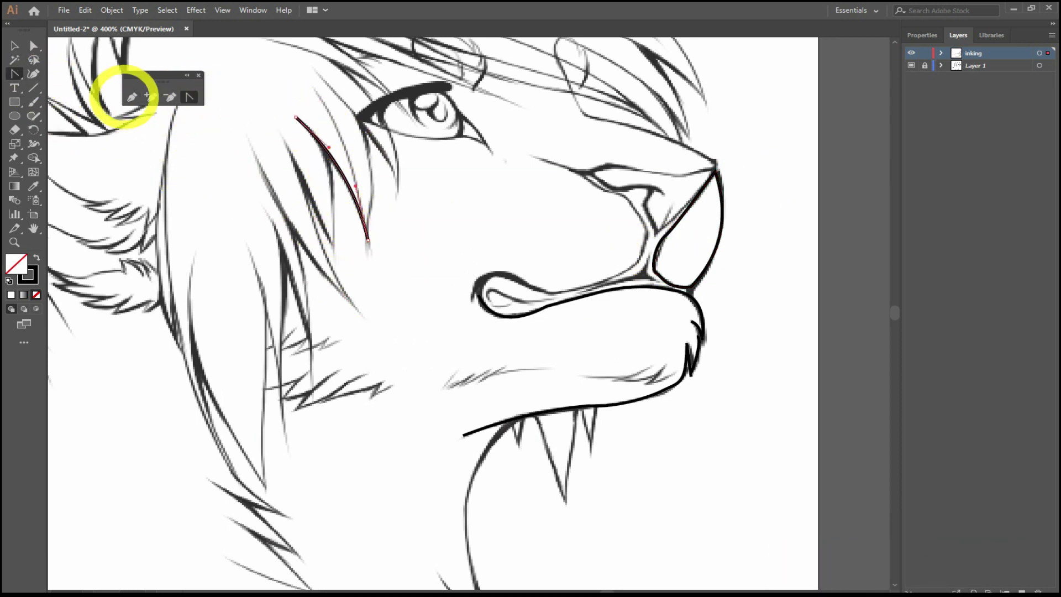
left_click(280, 134)
left_click(331, 243)
left_click(245, 137)
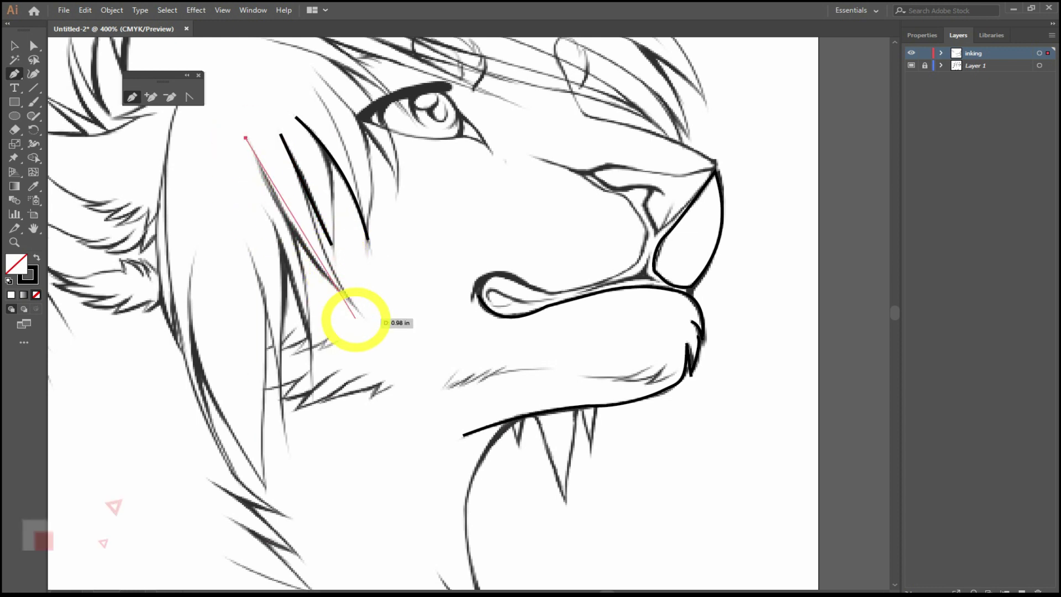
left_click(344, 297)
left_click(365, 318)
left_click(306, 189)
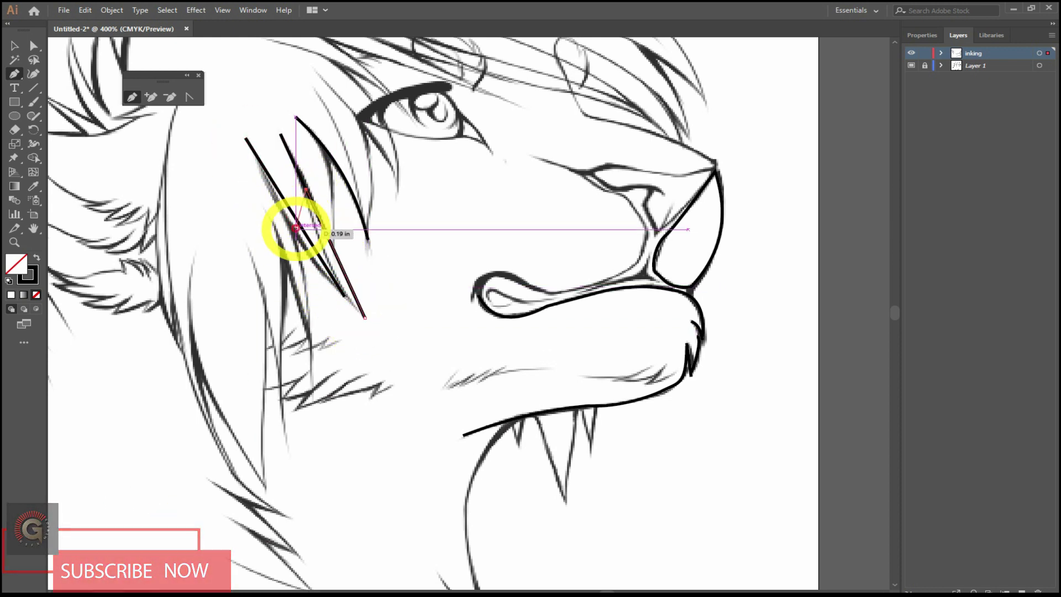
- Add long vertical fur strokes running down the cheek
left_click(312, 380)
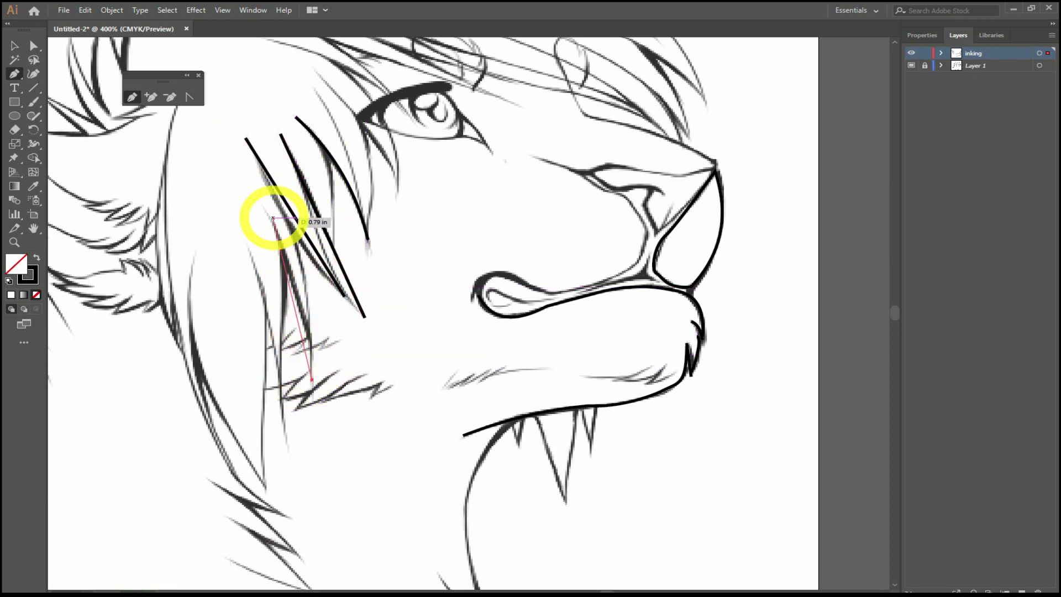
left_click(266, 211)
left_click(312, 380)
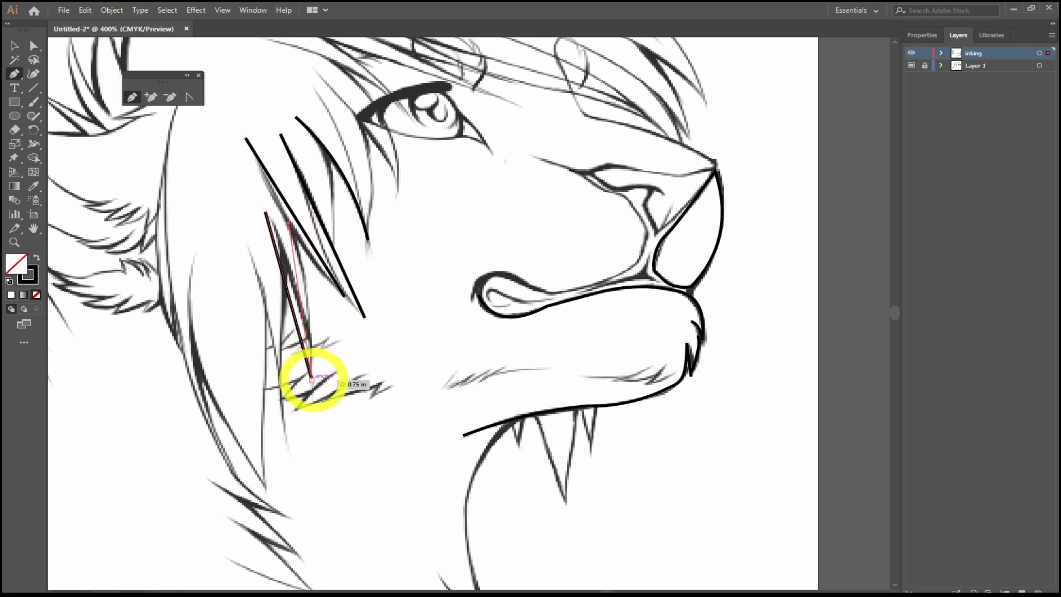
left_click(289, 223)
left_click(289, 443)
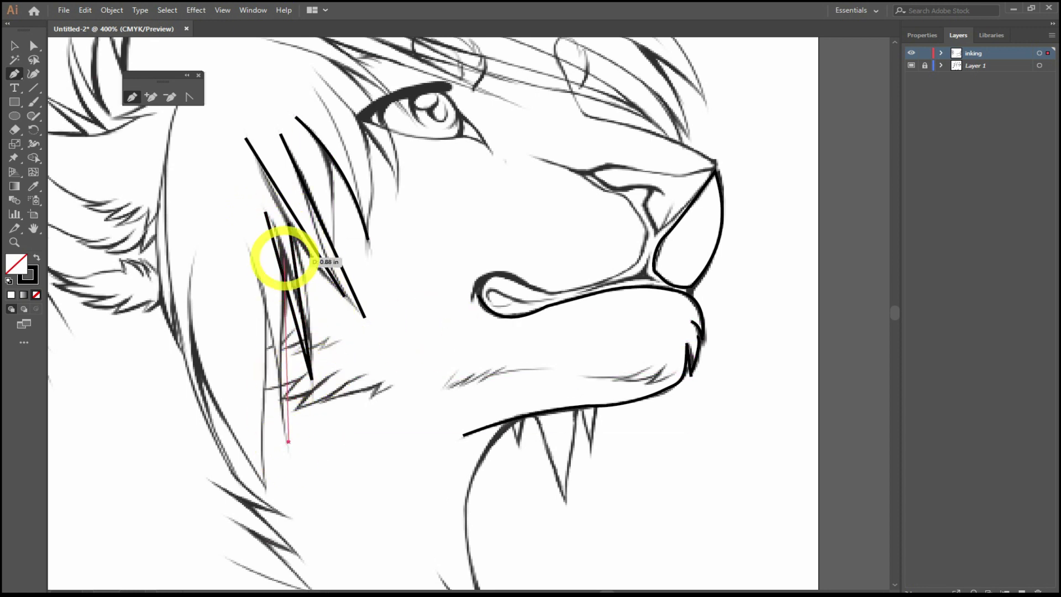
left_click(291, 225)
left_click(248, 245)
left_click(289, 442)
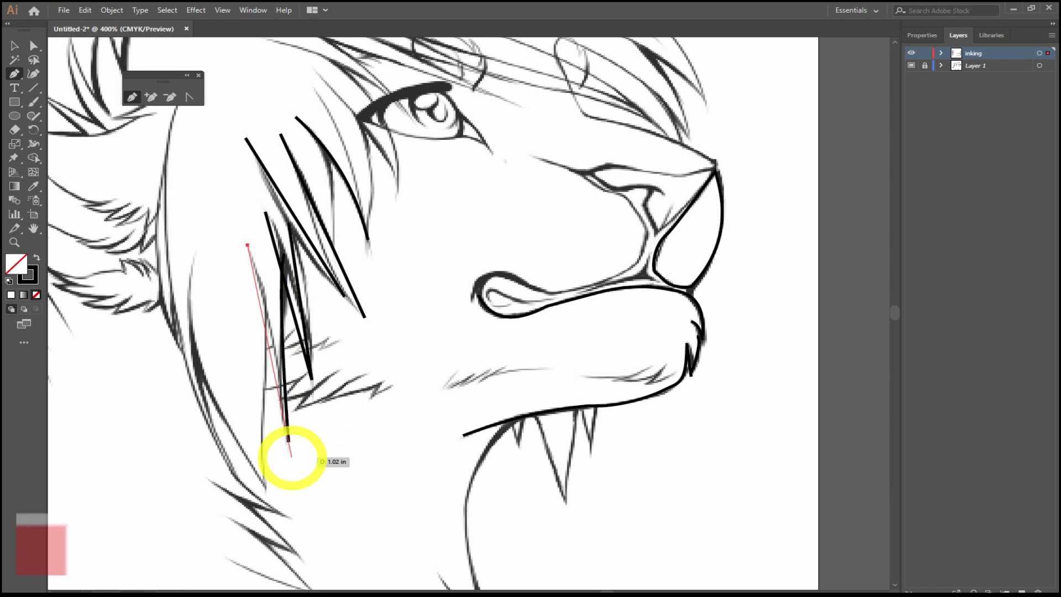
- Draw a stroke along the edge of the mane
left_click(265, 487)
left_click(267, 280)
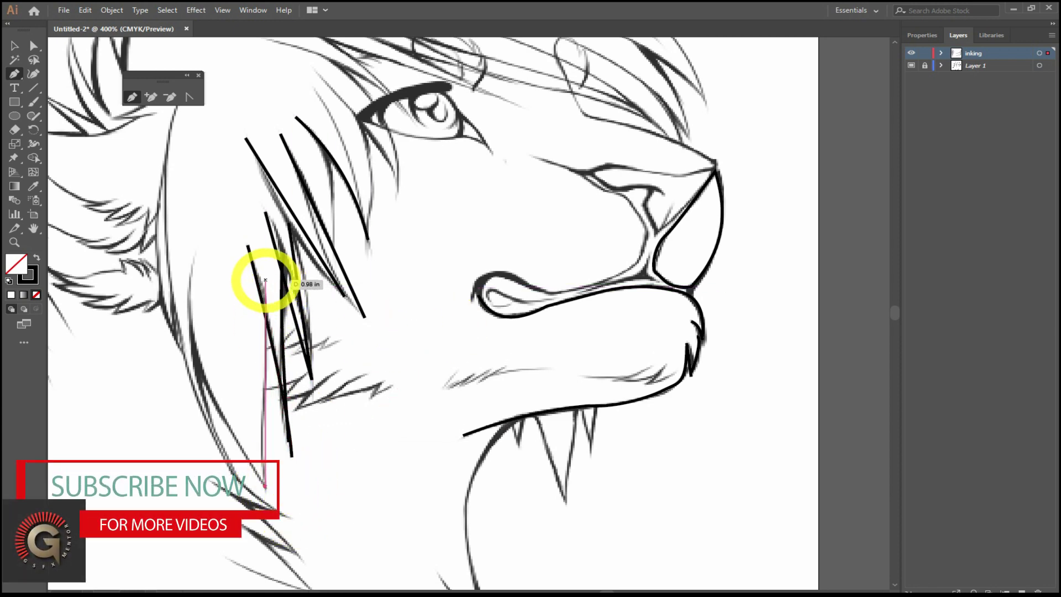
left_click(193, 257)
left_click(276, 499)
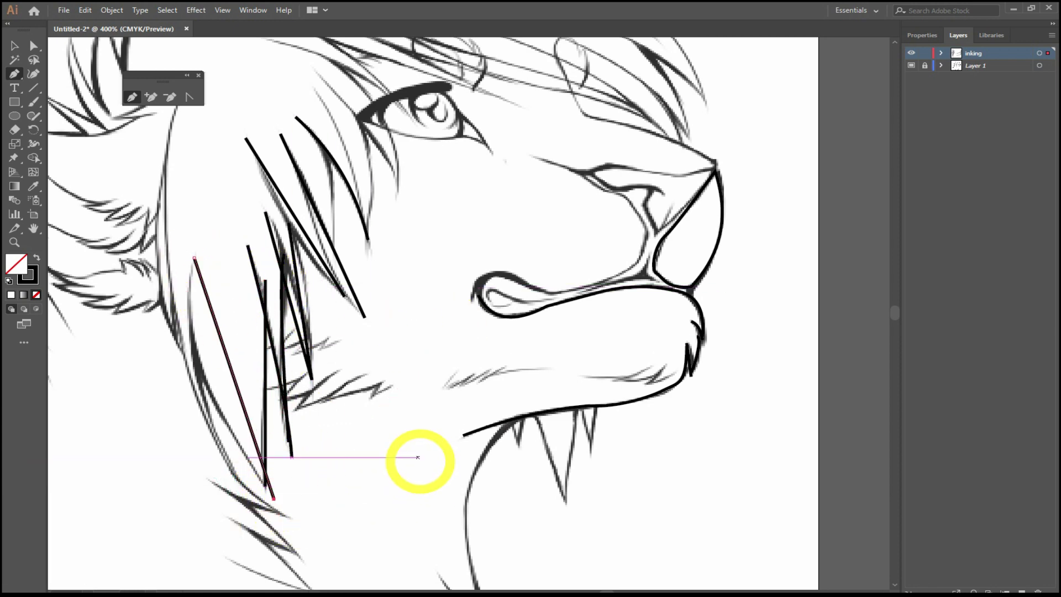
- Start tracing the neck fur with a stroke that curves at its end
scroll(398, 343, "down", 5)
left_click(312, 341)
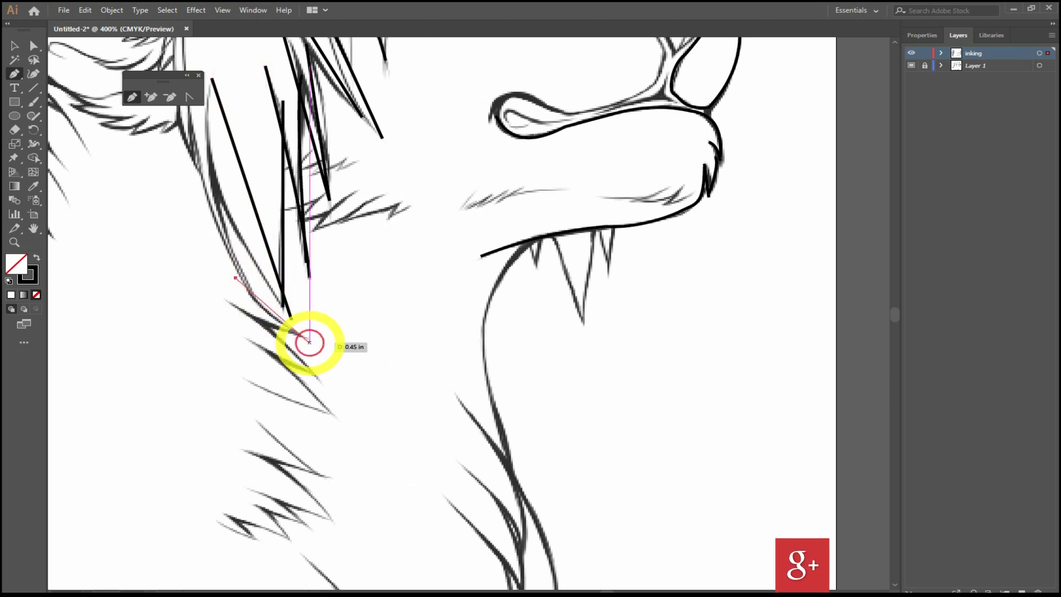
left_click(217, 294)
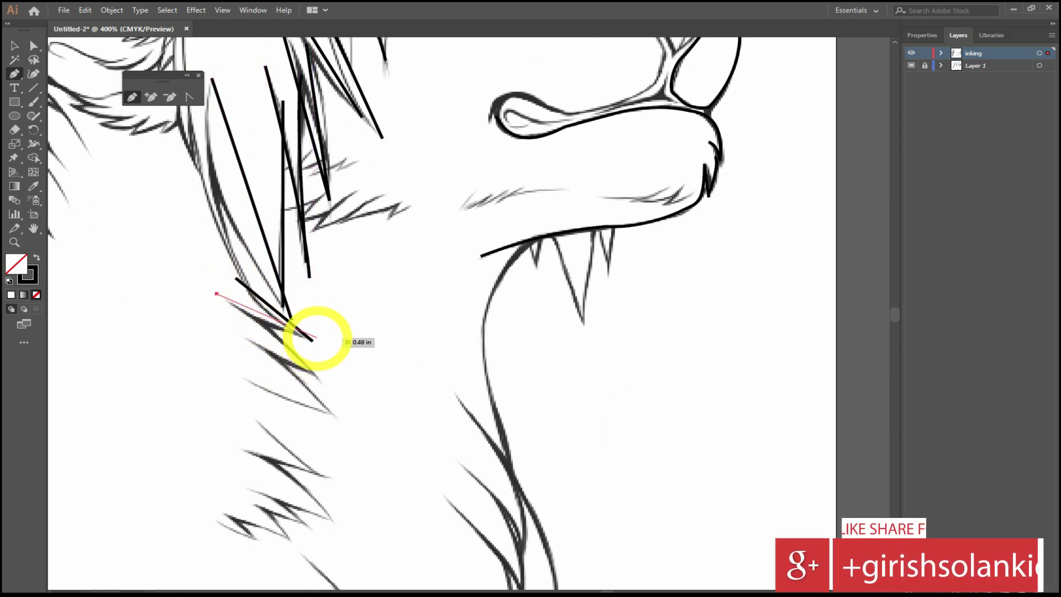
left_click(227, 290)
left_click(329, 385)
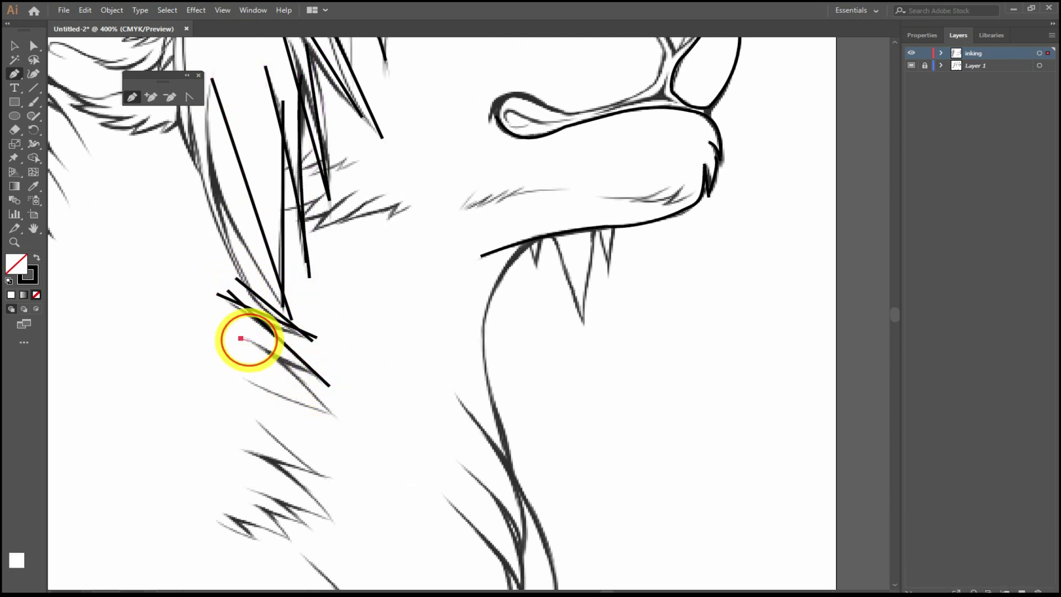
left_click_drag(331, 380, 367, 399)
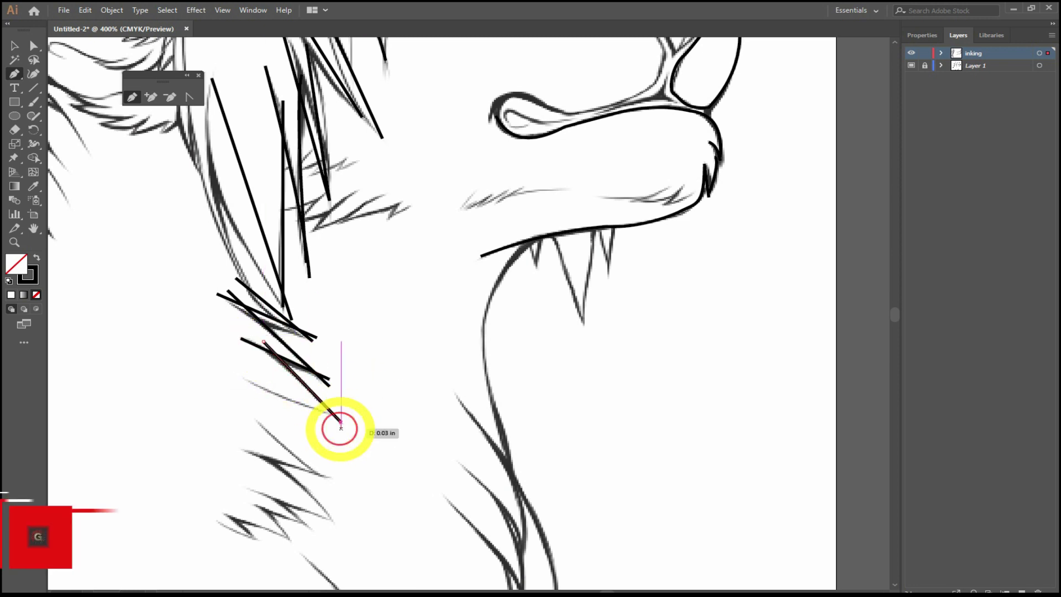
- Add more straight neck-fur strokes lower down the neck
left_click(240, 379)
left_click(340, 416)
left_click(251, 413)
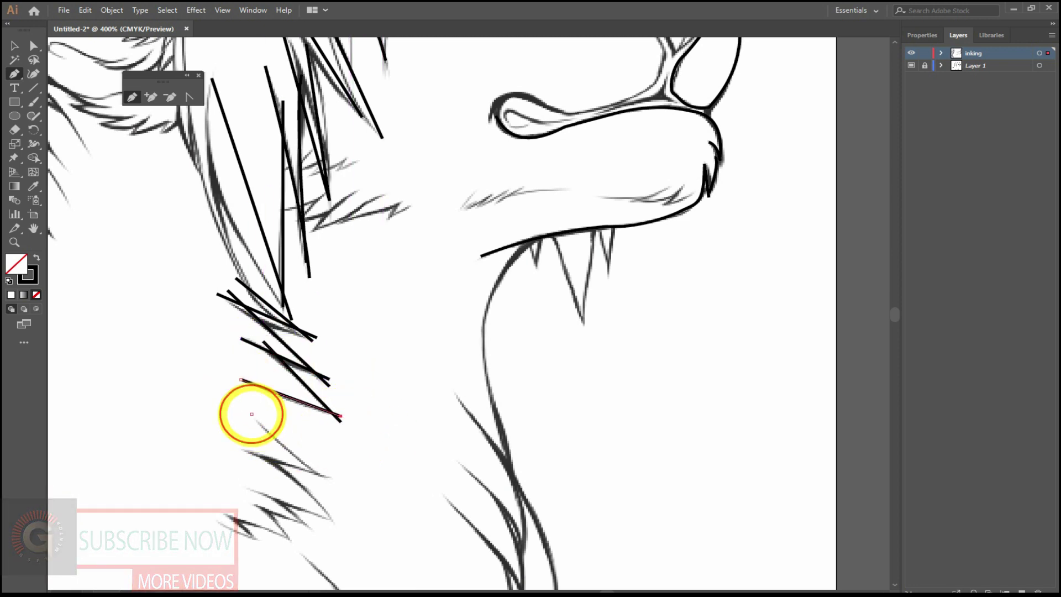
left_click(326, 475)
left_click(236, 448)
left_click(332, 476)
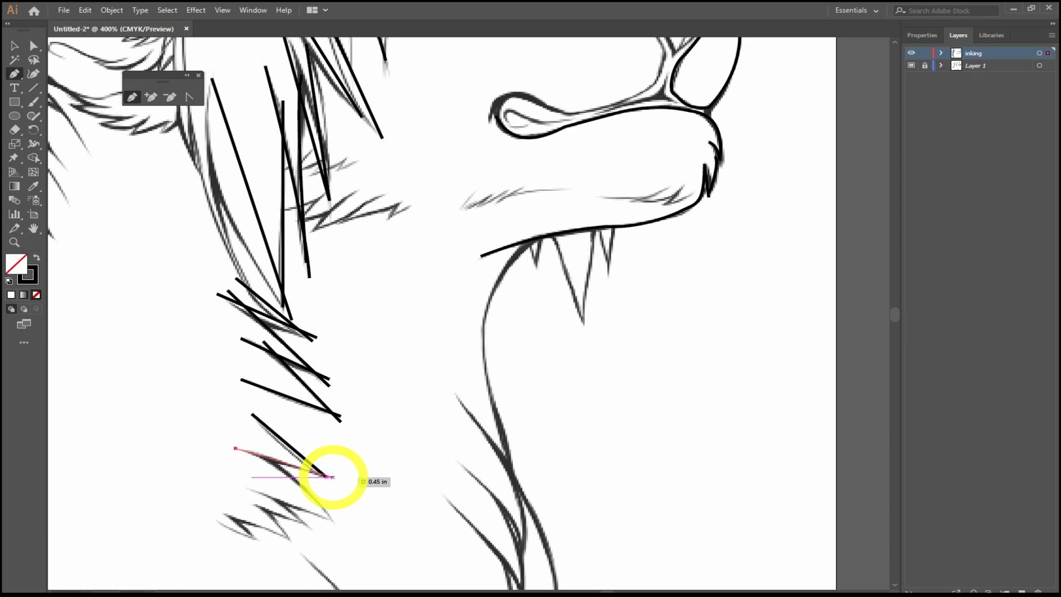
left_click(260, 449)
- Continue the zigzag fur strokes down the neck and add short strokes across it
left_click(335, 524)
left_click(237, 486)
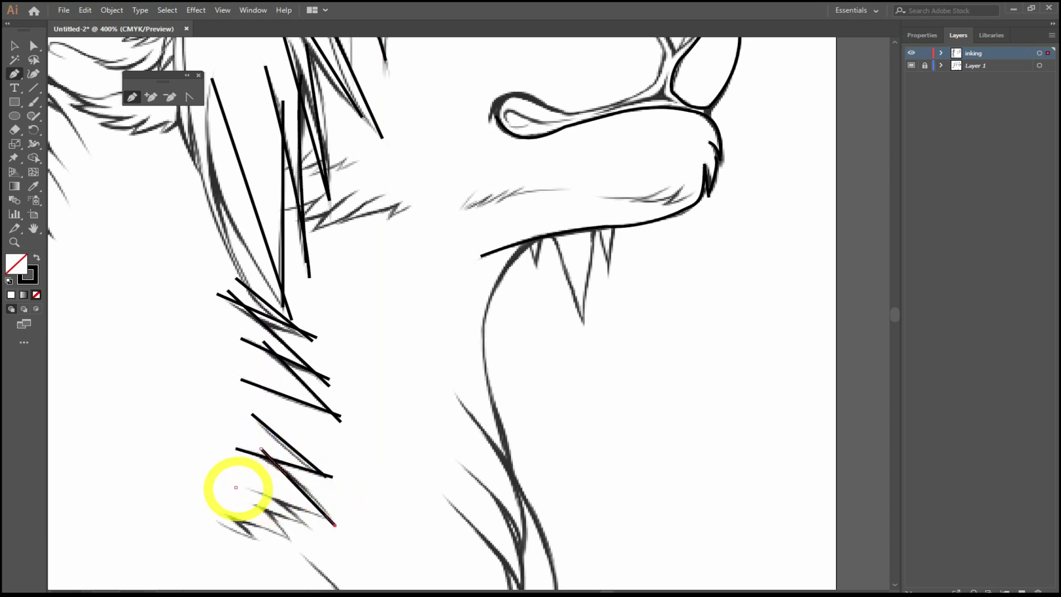
left_click(339, 521)
left_click_drag(338, 521, 339, 311)
left_click(244, 291)
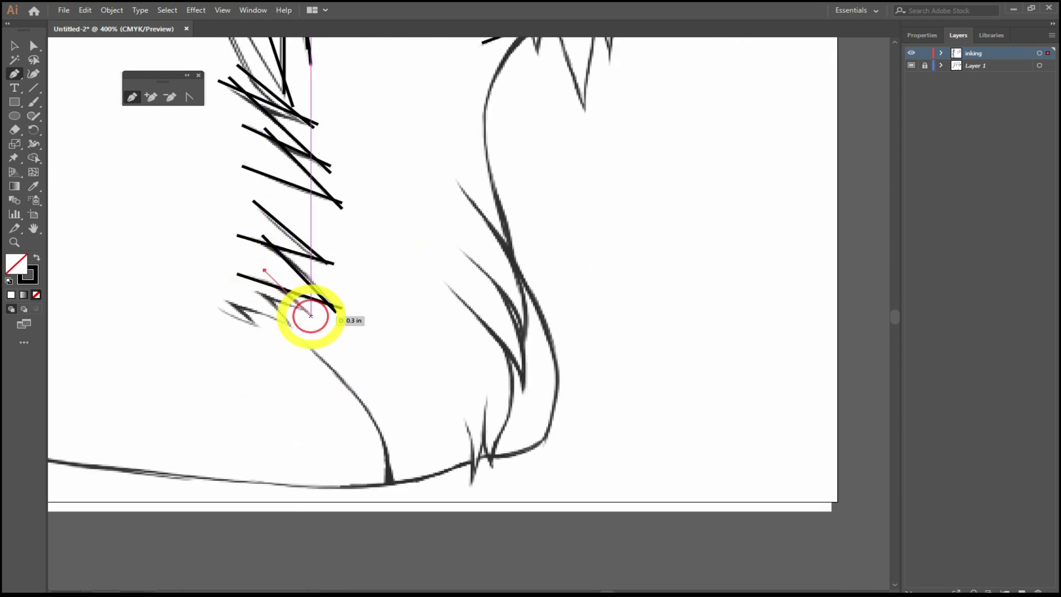
left_click(311, 307)
left_click(219, 300)
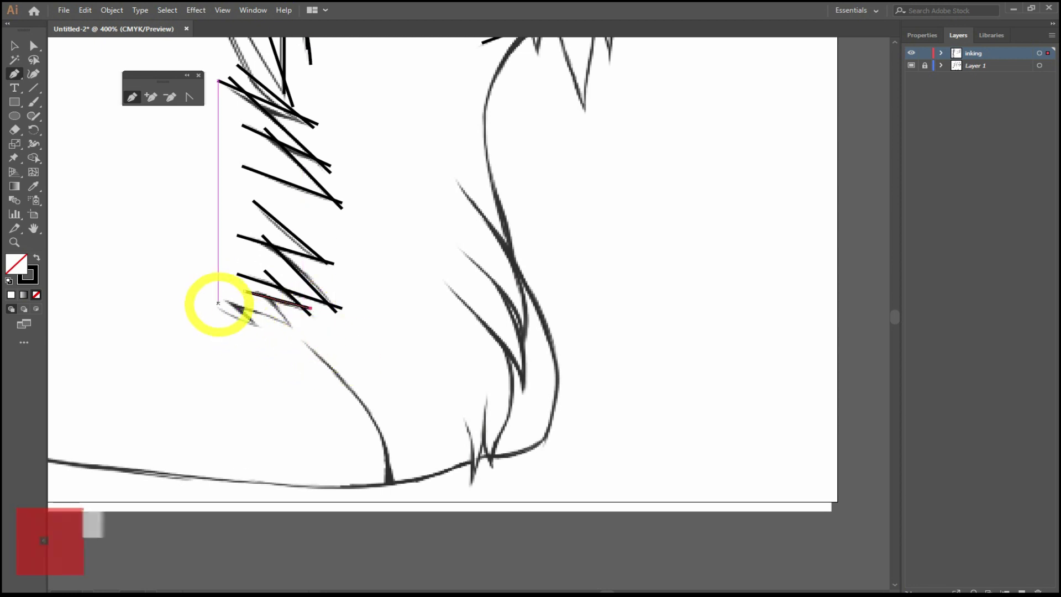
- Trace the lowest fur tuft with crossing strokes, then bring the mane and cheek back into view
left_click(292, 326)
left_click(213, 308)
left_click(262, 326)
left_click(233, 301)
left_click(255, 334)
left_click(292, 330)
left_click(264, 290)
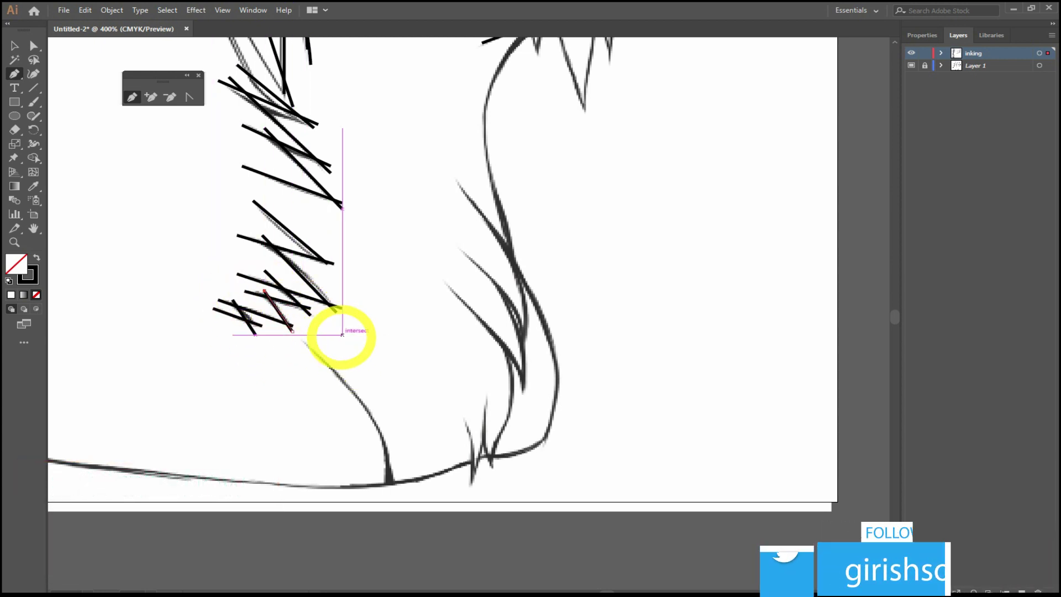
left_click_drag(422, 184, 554, 517)
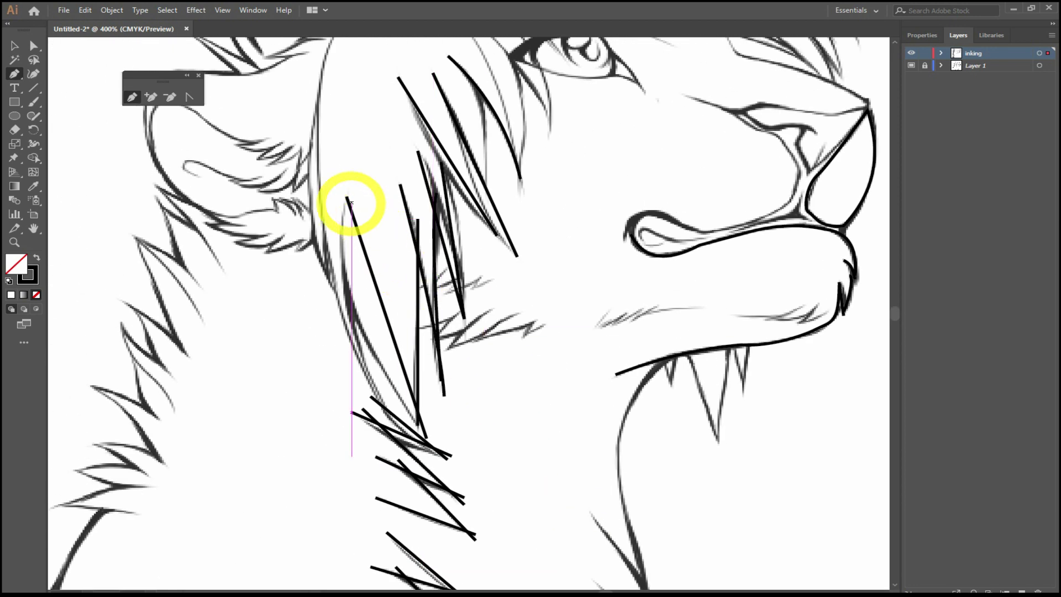
- Bend the long mane stroke and the vertical mane line into curves along the sketch
left_click(346, 198)
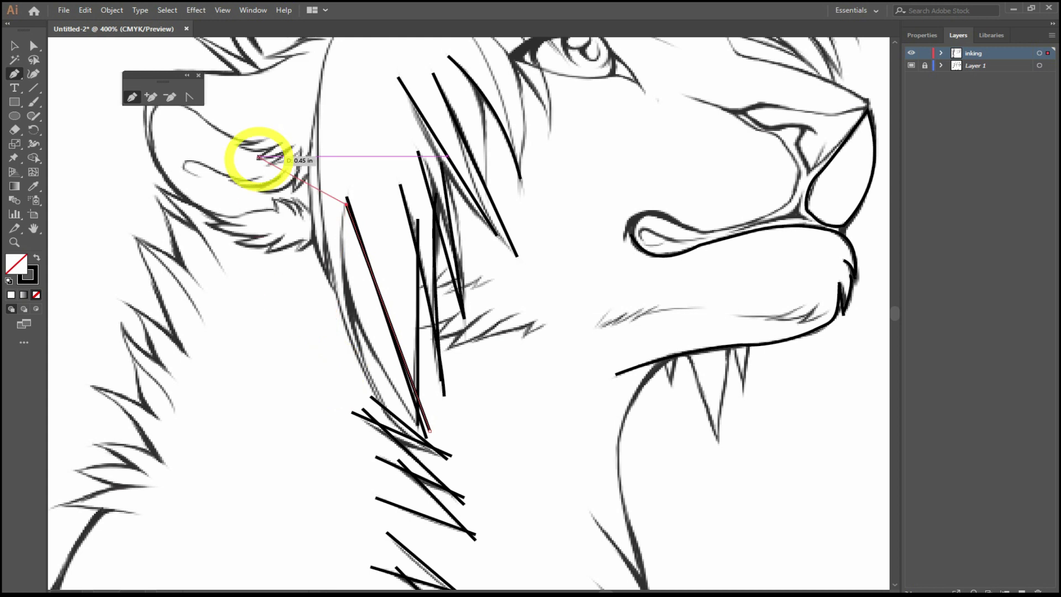
left_click(189, 97)
mouse_move(379, 289)
left_mouse_down()
mouse_move(350, 301)
mouse_move(376, 296)
mouse_move(379, 308)
left_mouse_up()
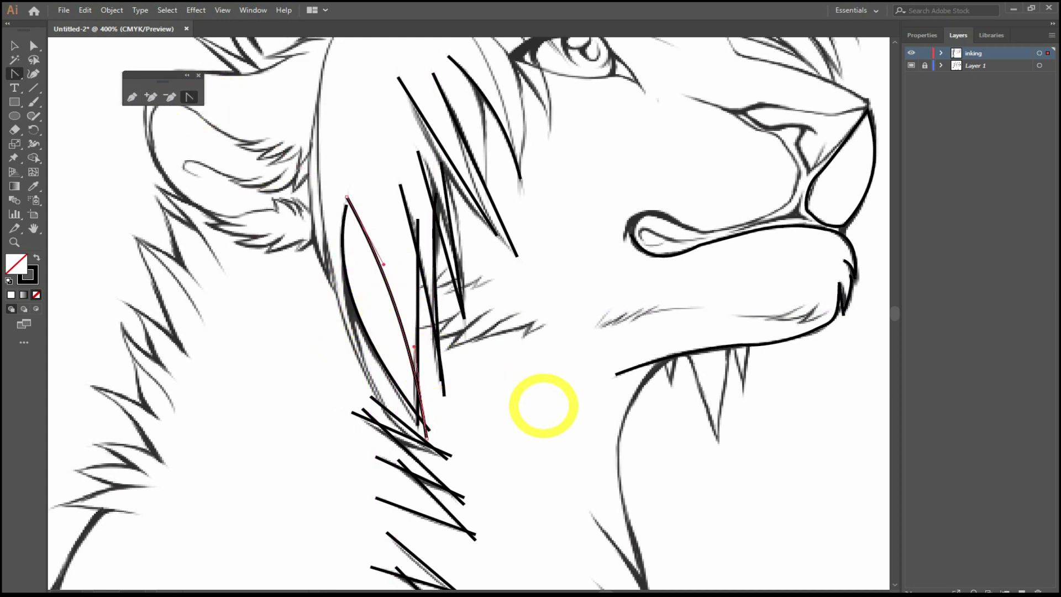
left_click(544, 406, "ctrl")
left_click(414, 237, "ctrl")
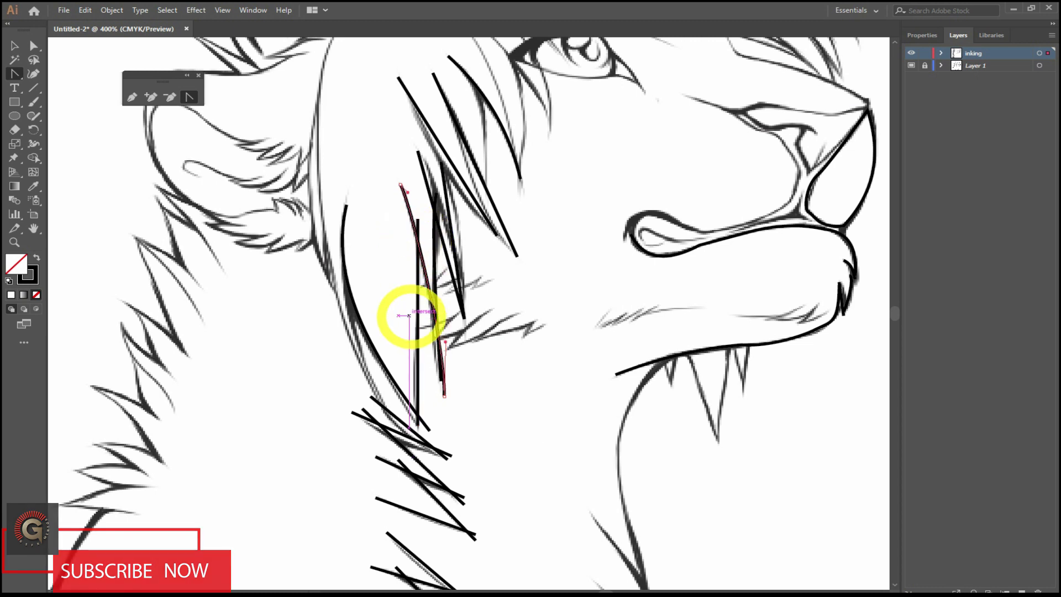
left_click(414, 313, "ctrl")
left_click_drag(414, 313, 420, 325)
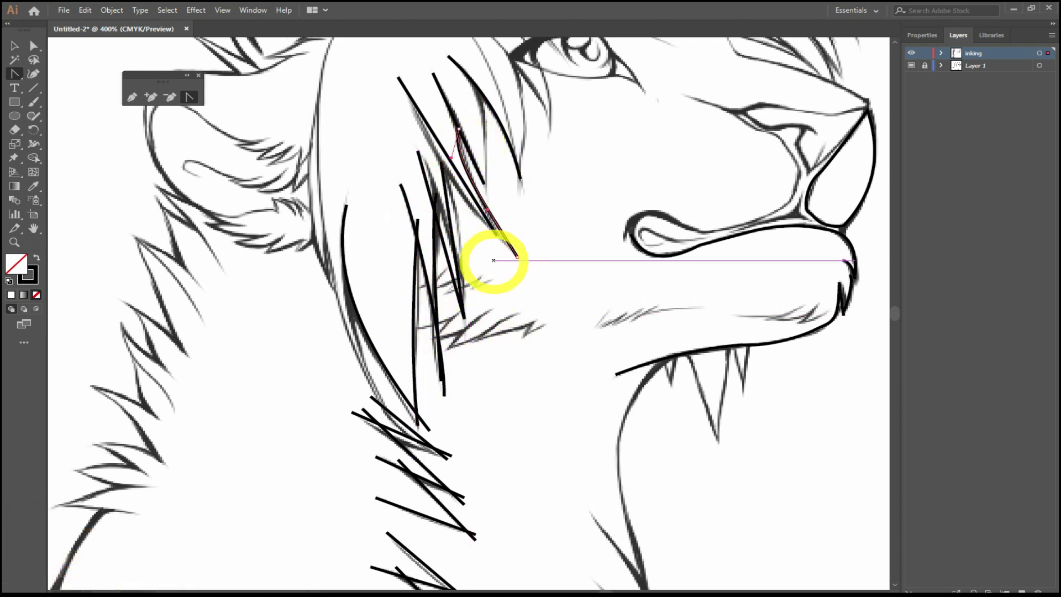
- Curve the upper hair stroke and the stroke near the cheek fur to follow the sketch
left_click_drag(496, 111, 500, 110)
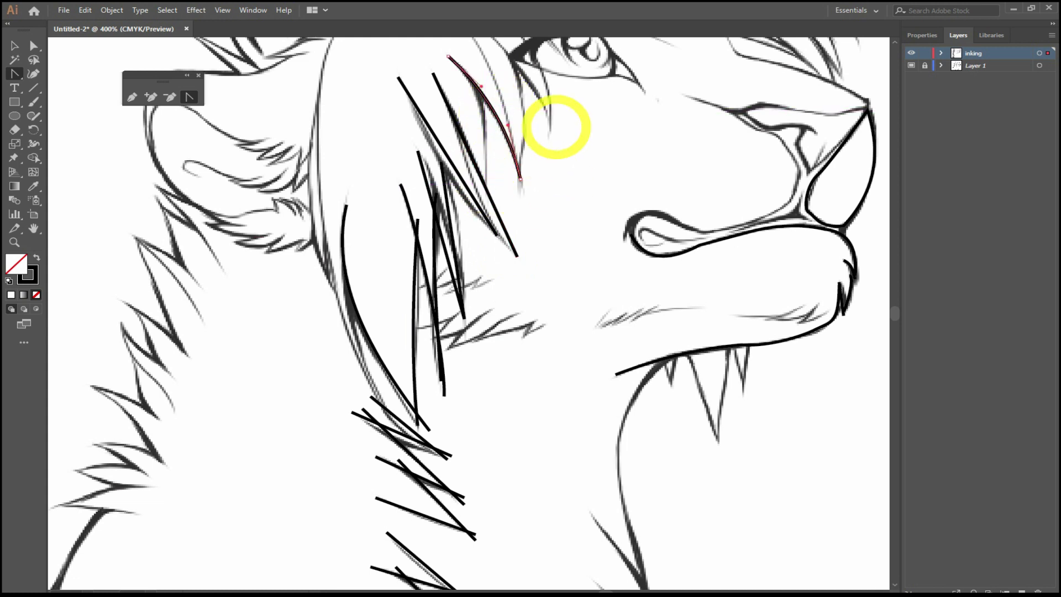
left_click_drag(454, 180, 448, 215)
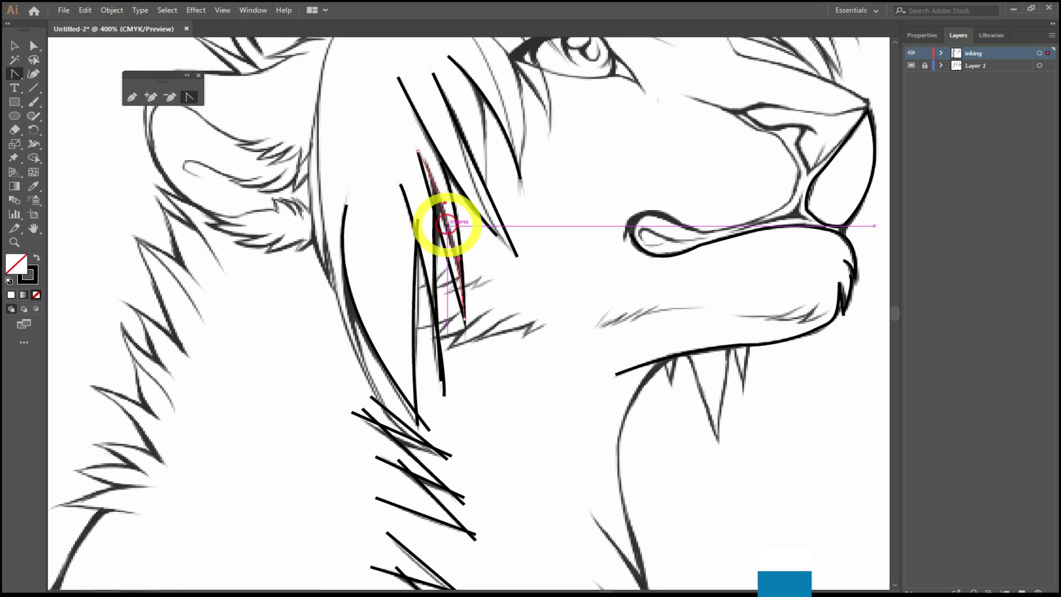
left_click_drag(441, 249, 441, 320)
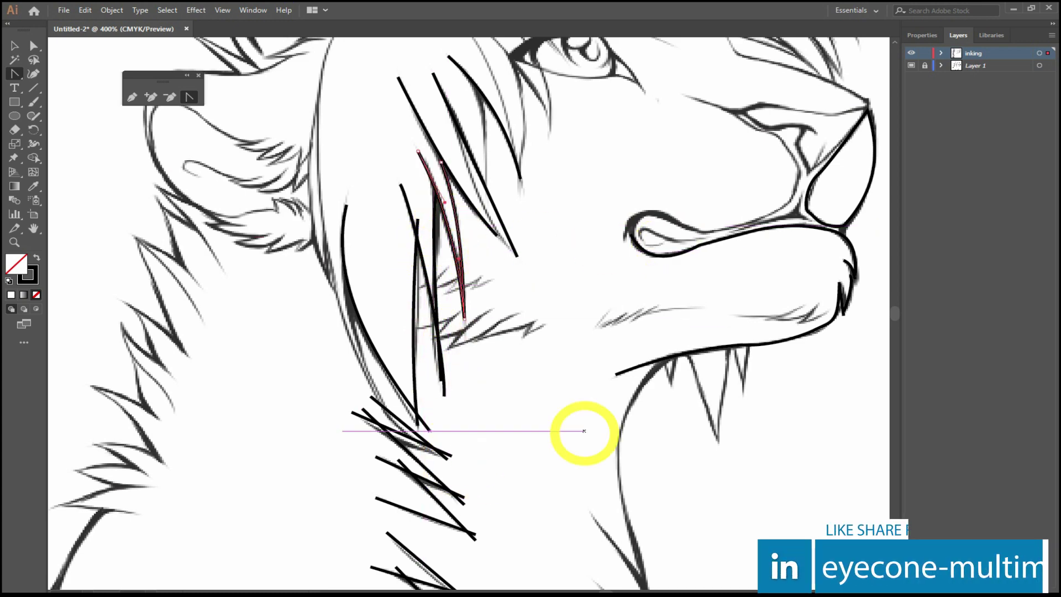
scroll(480, 471, "down", 3)
- Curve the lower neck-fur strokes to match the sketch lines
left_click_drag(379, 259, 456, 324)
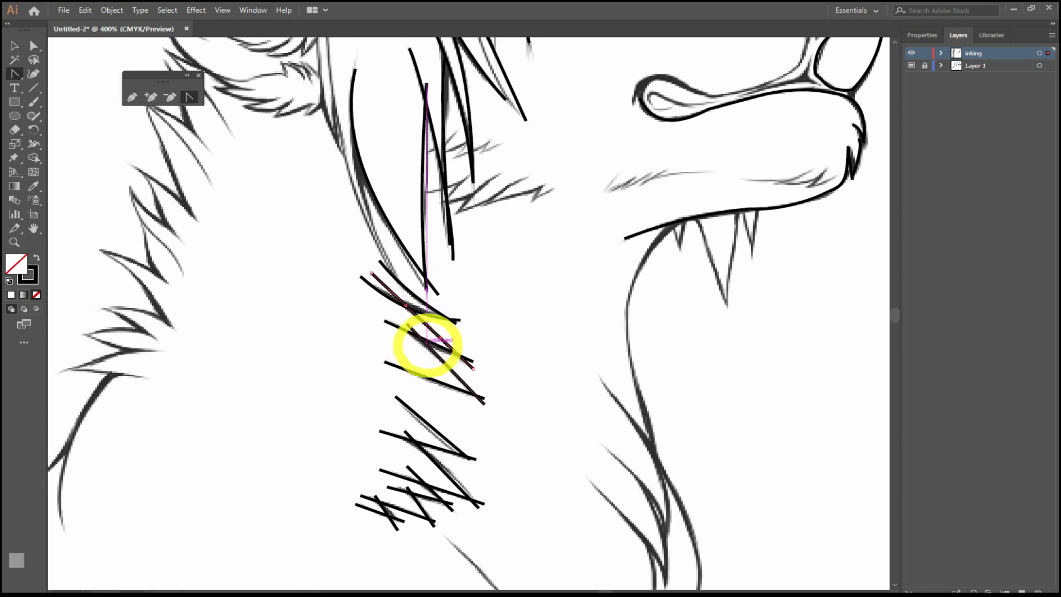
left_click_drag(385, 362, 485, 398)
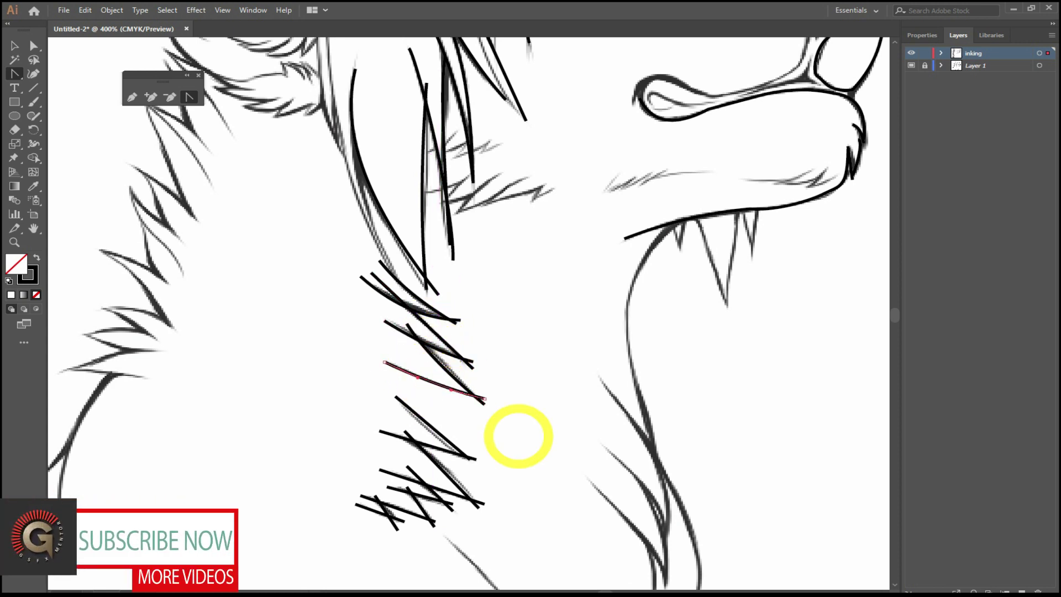
scroll(516, 434, "down", 3)
left_click_drag(407, 275, 485, 338)
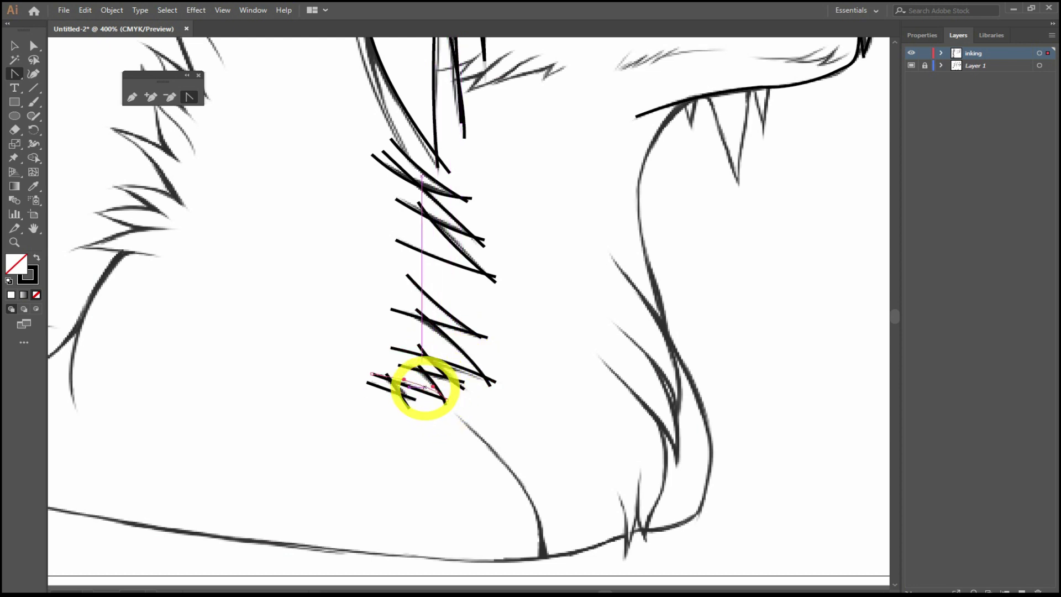
scroll(580, 221, "down", 2)
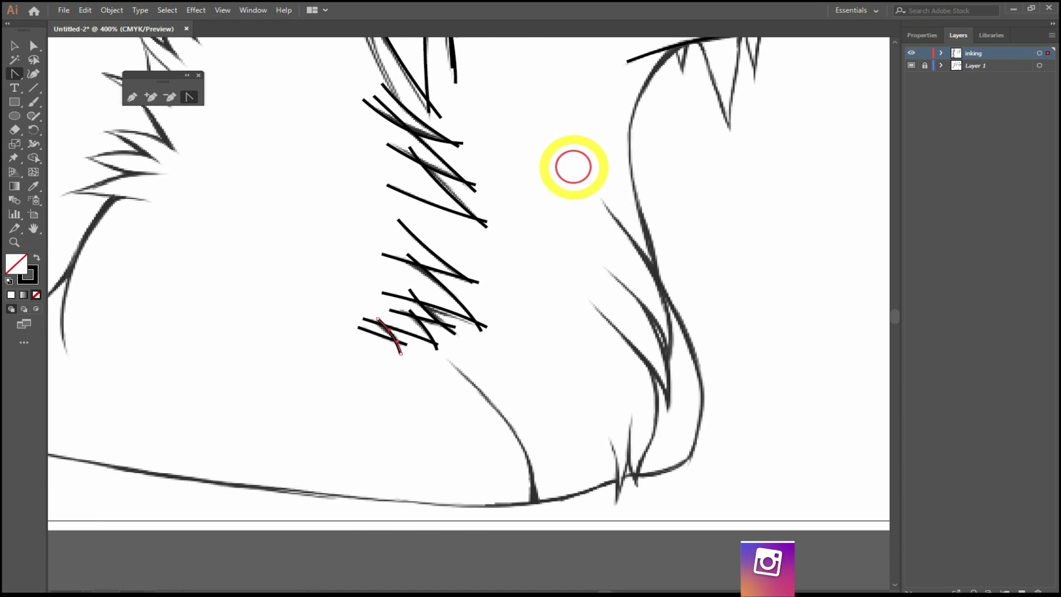
- Bend the new chest stroke at the bottom outline into a curve
left_click(131, 97)
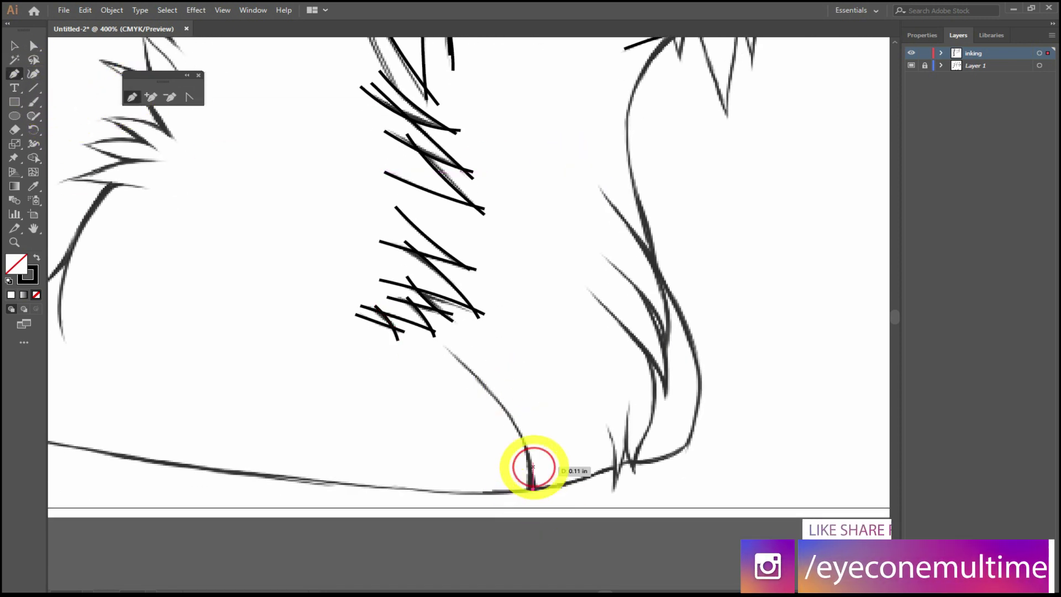
left_click(189, 97)
left_click_drag(498, 428, 516, 422)
scroll(599, 343, "right", 1)
left_click(132, 97)
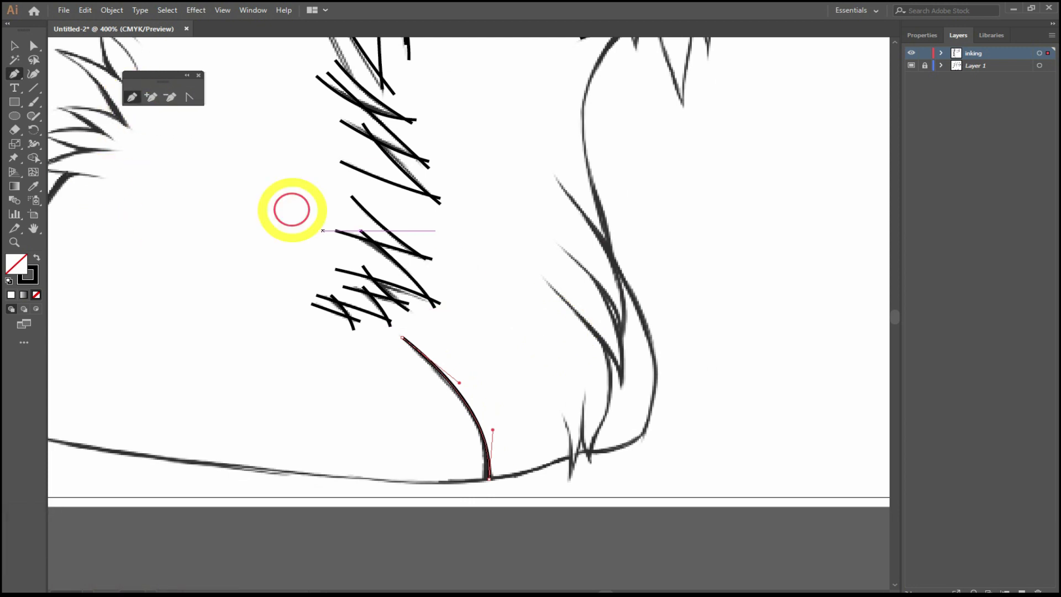
- Draw small chest fur tufts and a long right-chest fur stroke curved along the neighbouring fur
mouse_move(561, 416)
left_mouse_down()
mouse_move(569, 479)
mouse_move(606, 463)
left_mouse_up()
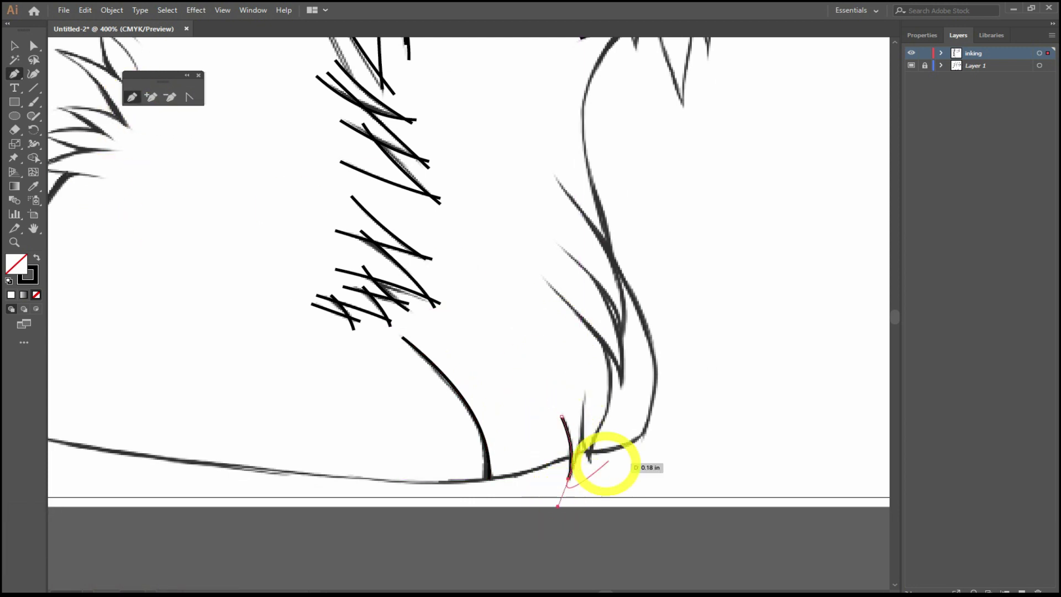
left_click_drag(553, 496, 550, 499)
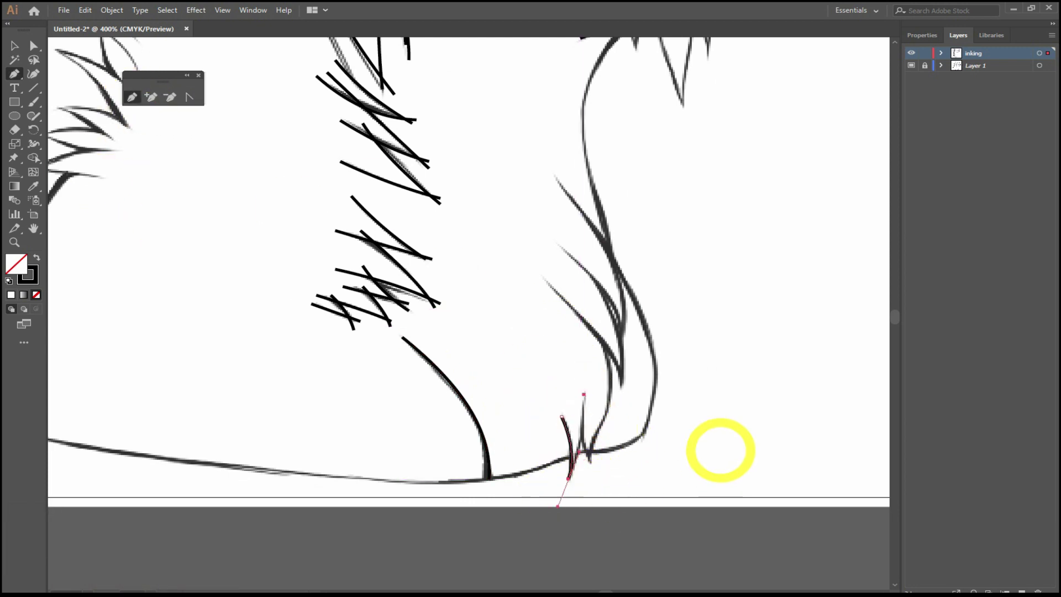
left_click_drag(608, 459, 584, 394)
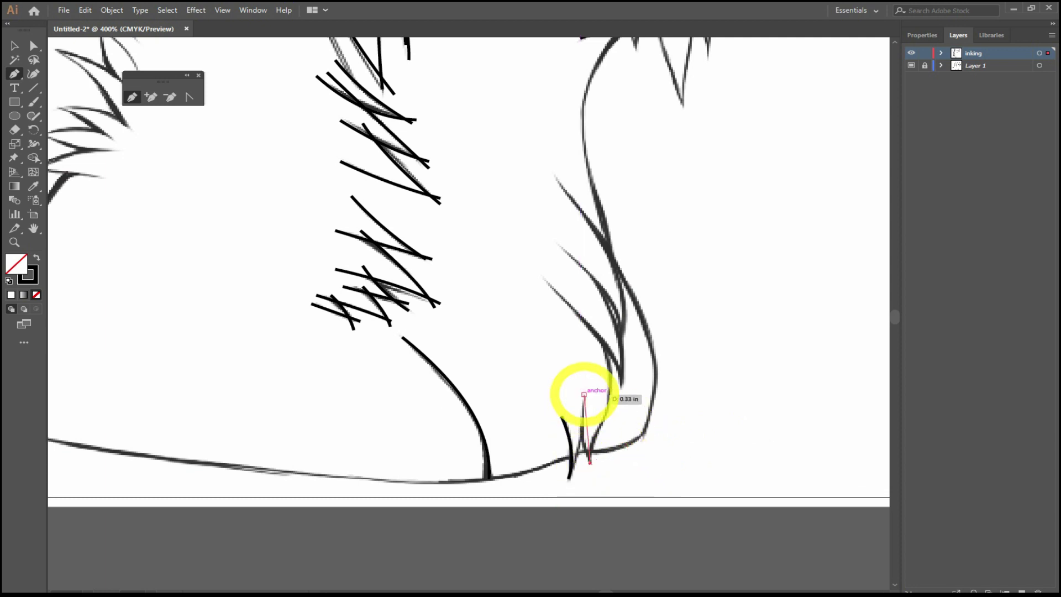
left_click_drag(604, 347, 588, 461)
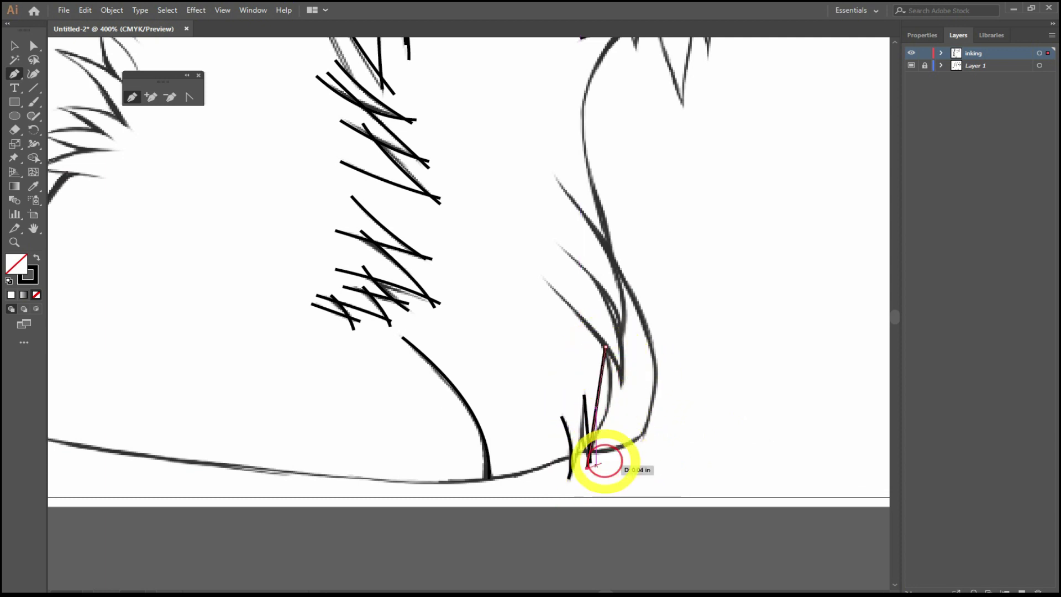
left_click_drag(546, 282, 622, 381)
left_click_drag(561, 244, 624, 394)
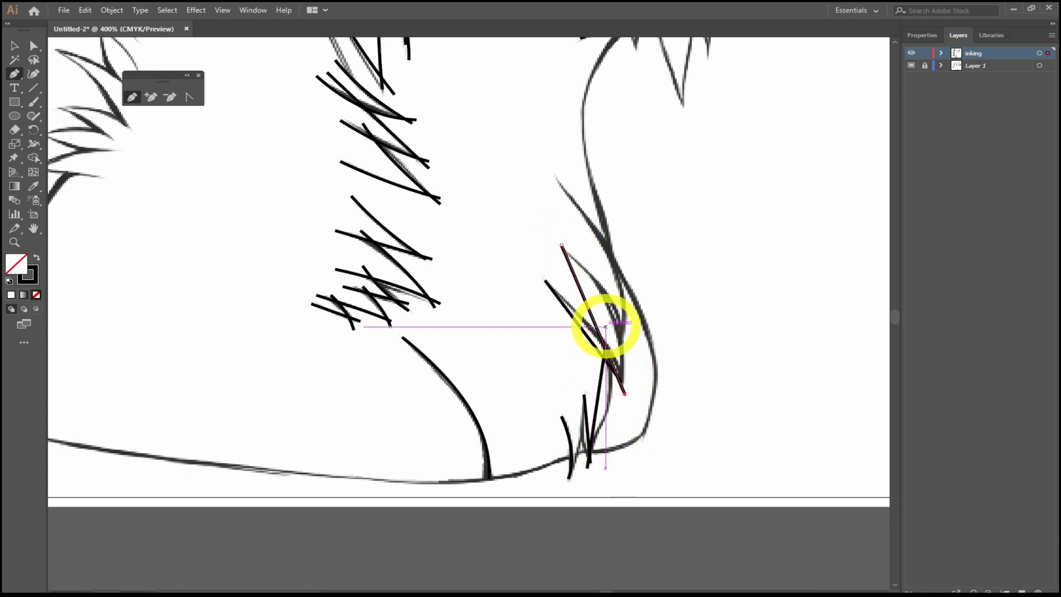
left_click(189, 97)
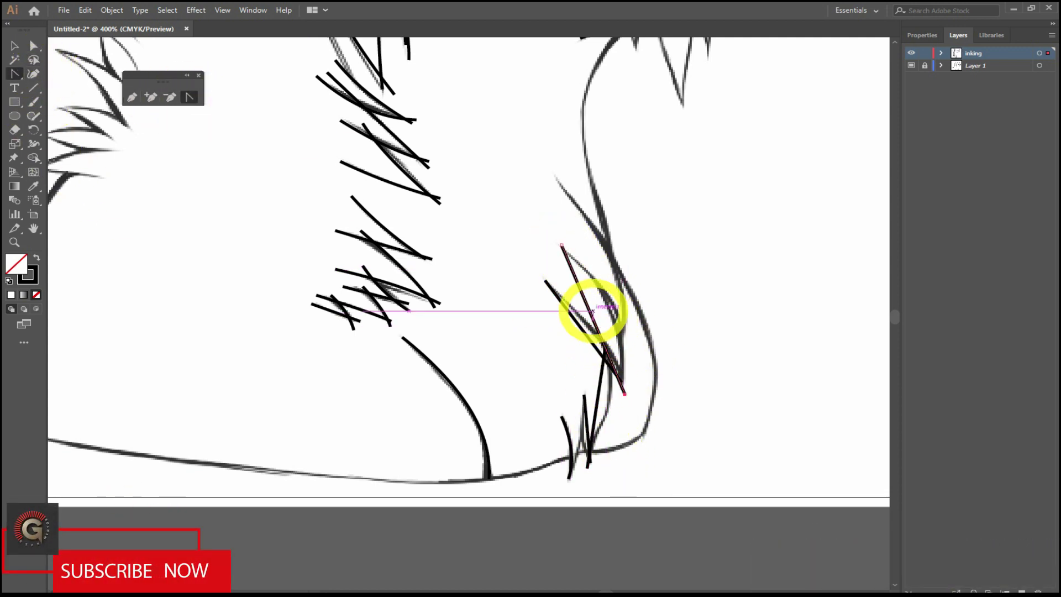
left_click_drag(611, 304, 589, 409)
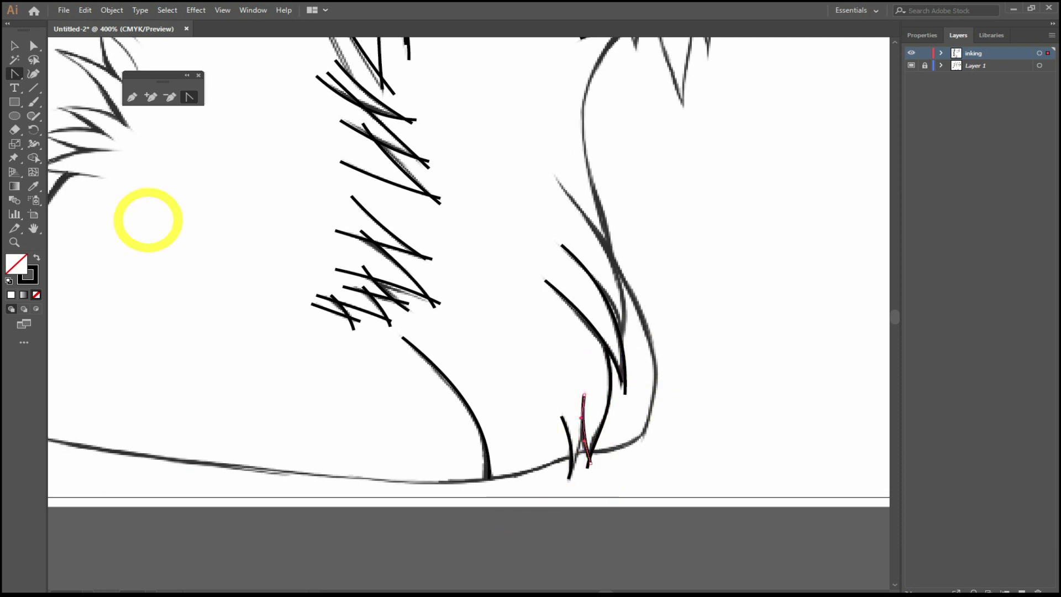
- Add a curved stroke from the upper chest fur to the lower chest edge
left_click(130, 98)
left_click(554, 173)
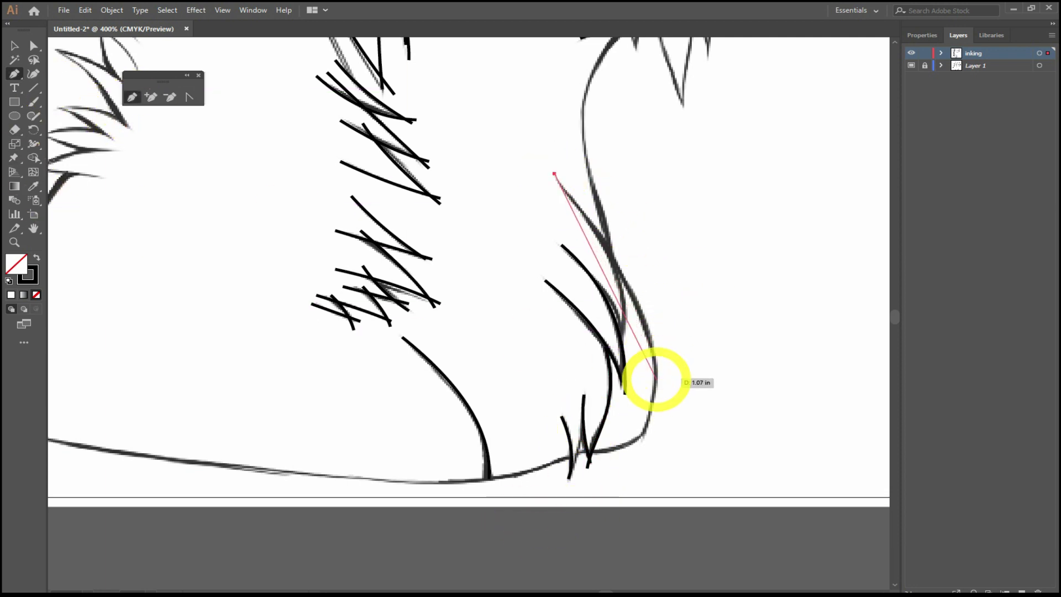
left_click(654, 394)
left_click(189, 97)
left_click_drag(612, 296, 742, 332)
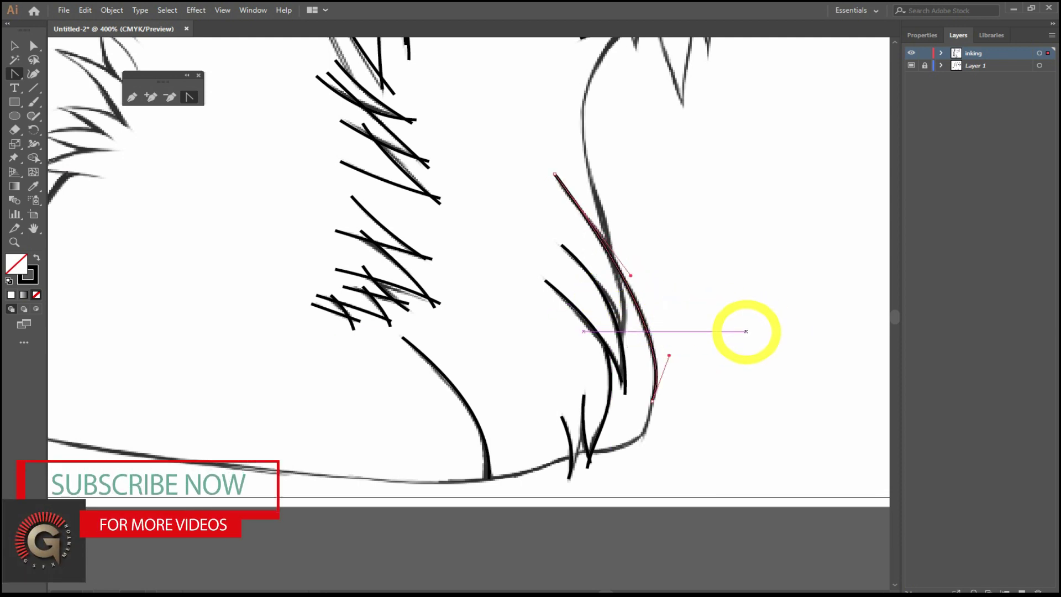
- Draw the throat line from below the jaw to the chest and curve its upper and middle segments
left_click(131, 98)
scroll(693, 236, "up", 3)
left_click(624, 130)
left_click(564, 253)
left_click(608, 517)
left_click(608, 446)
left_click(189, 97)
left_click_drag(589, 187, 576, 192)
left_click_drag(577, 309, 583, 333)
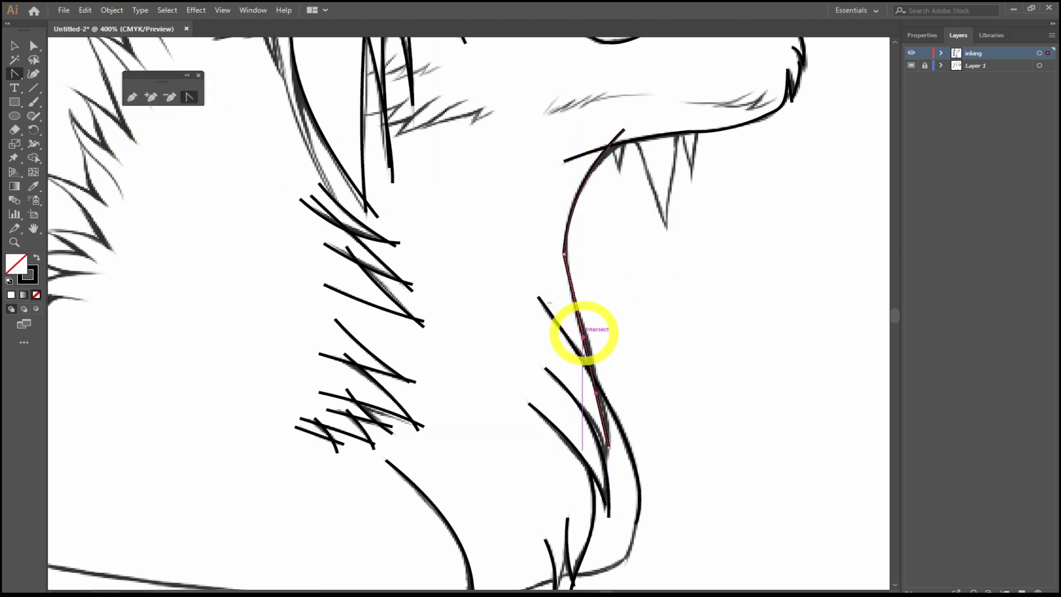
- Fit the throat curve to the sketch and outline the first V-shaped fang
left_click_drag(606, 402, 587, 351)
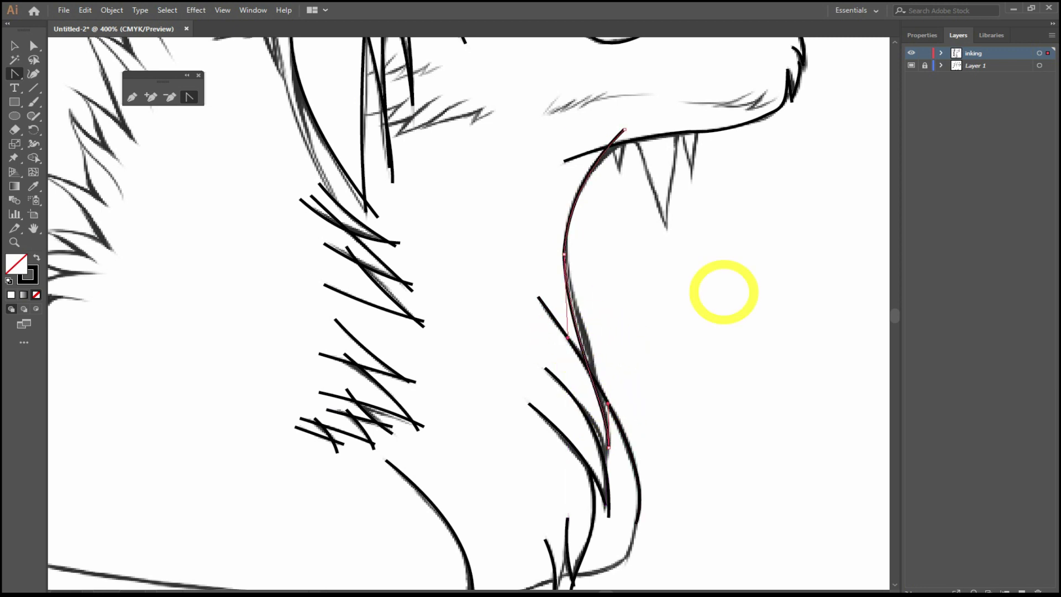
scroll(110, 172, "up", 2)
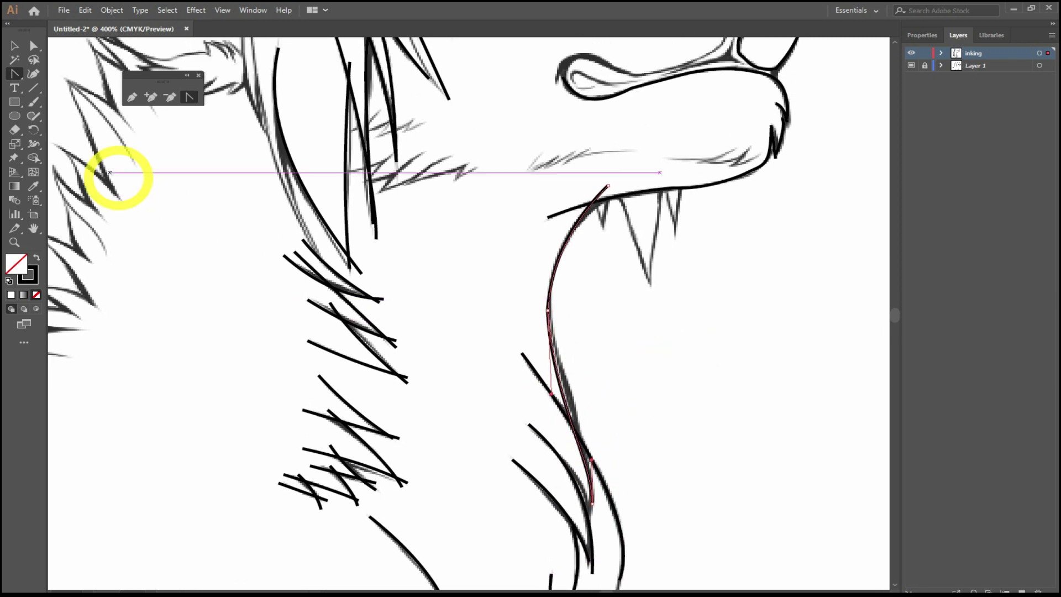
left_click(651, 285)
left_click_drag(628, 198, 644, 211)
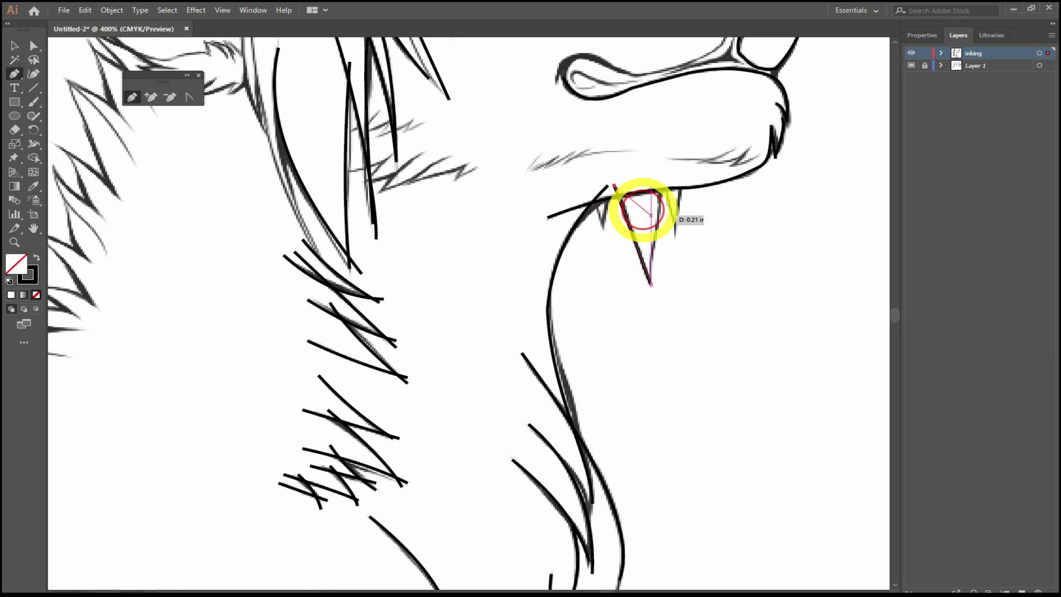
left_click_drag(647, 294, 666, 180)
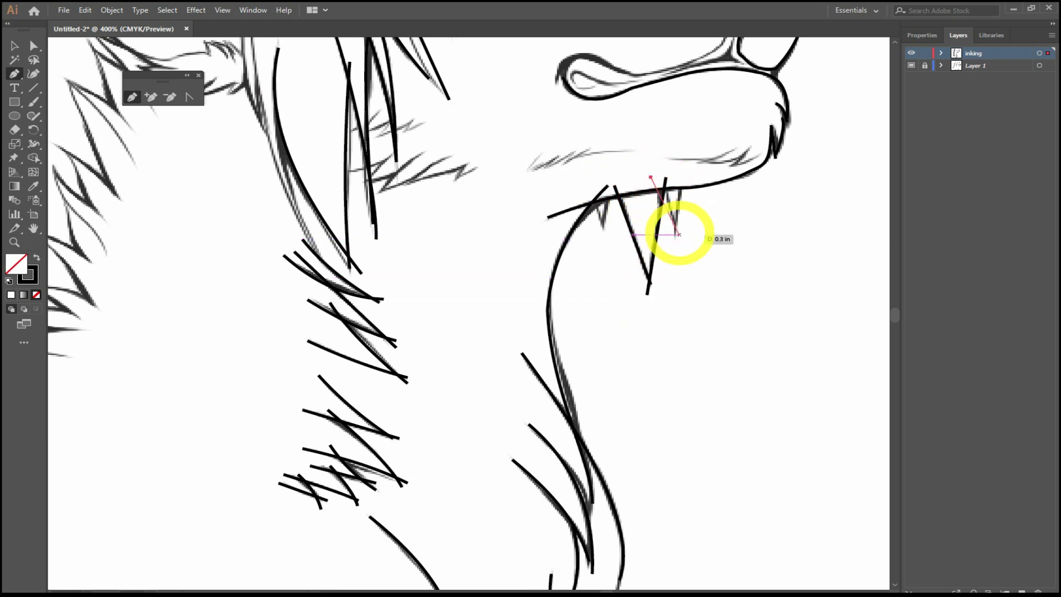
left_click(679, 234)
- Trace the next fang strokes on the lower jaw up to their tips
left_click(688, 178)
left_click(674, 237)
left_click_drag(595, 217, 604, 239)
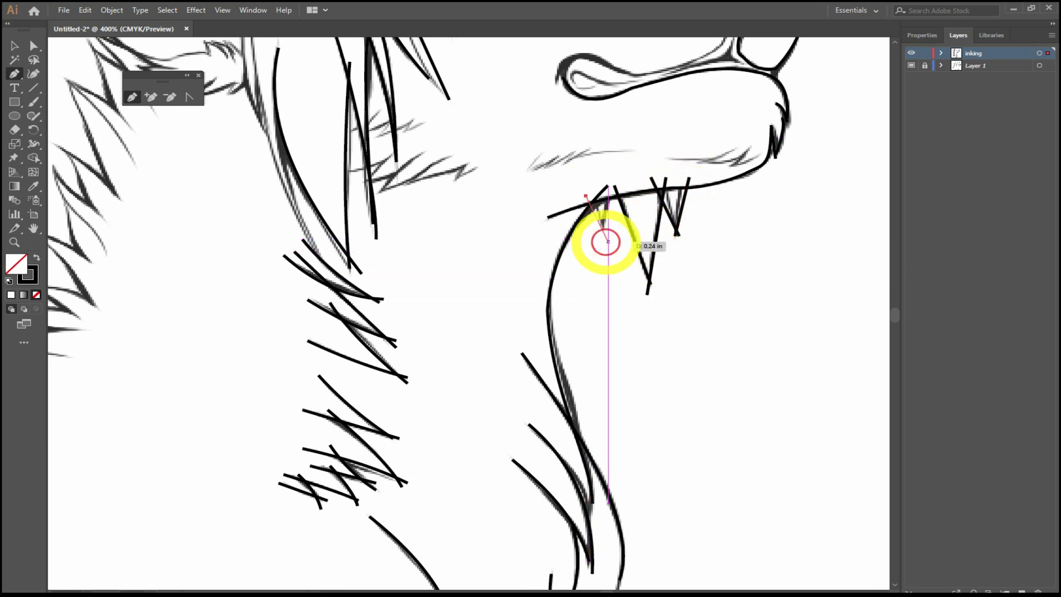
left_click(610, 189)
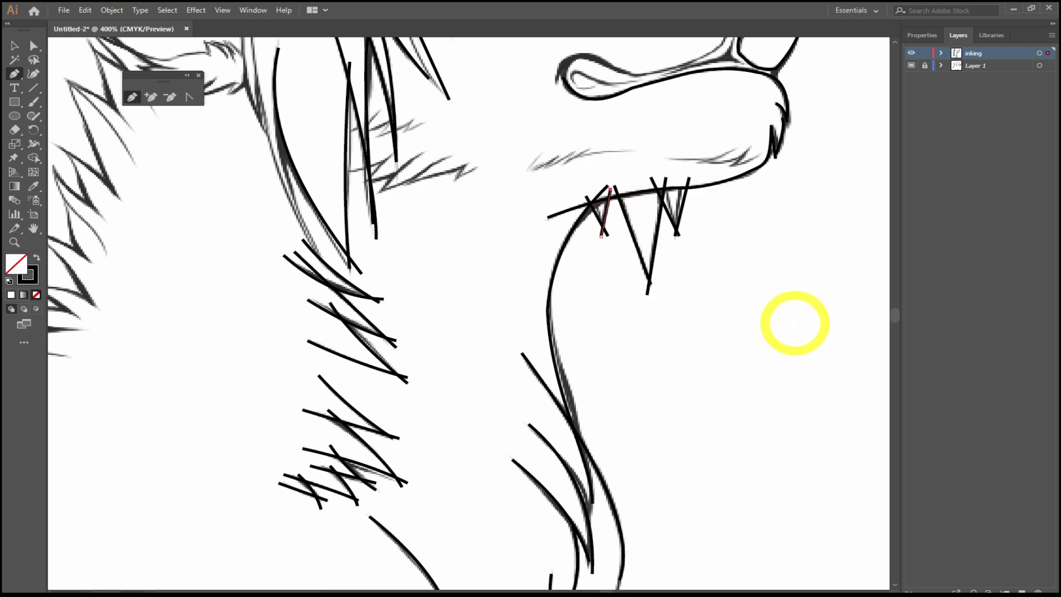
scroll(656, 177, "down", 10)
- Draw a stroke along the chest's bottom edge and up into the chest fur
left_click(456, 392)
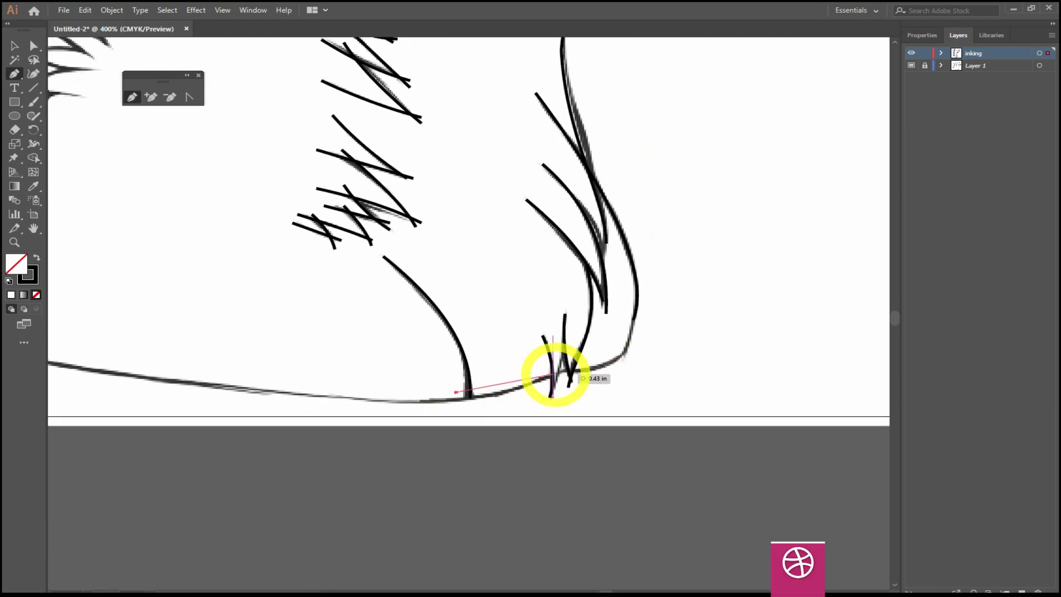
left_click(555, 375)
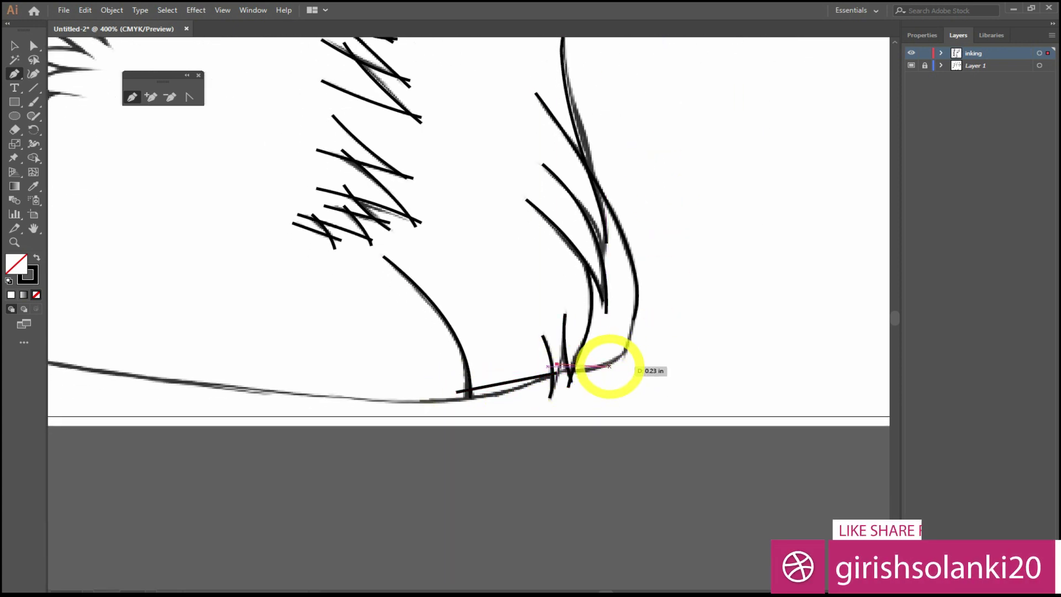
left_click(625, 352)
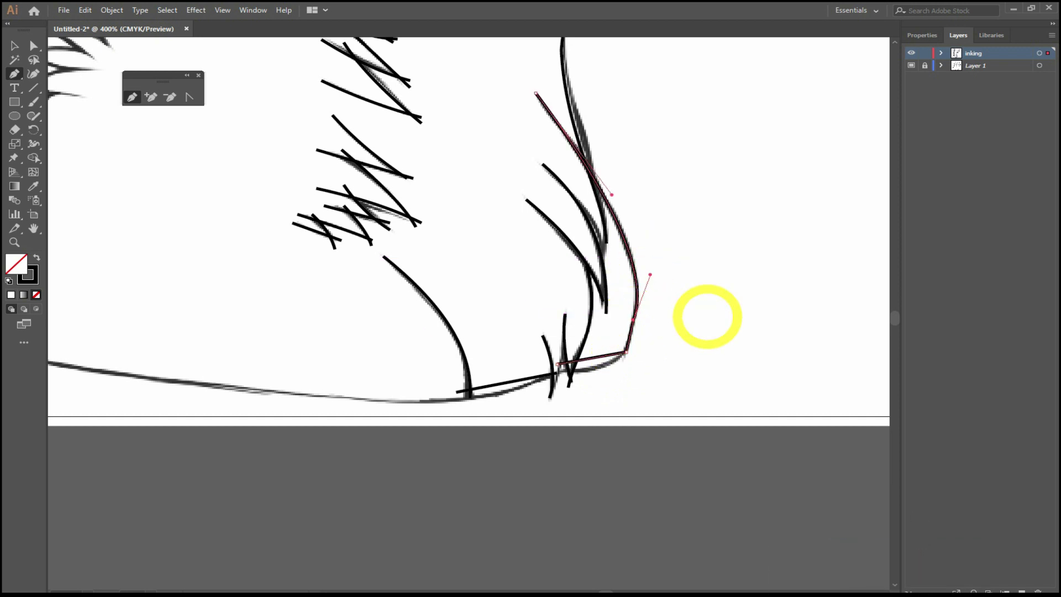
left_click(604, 367, "ctrl")
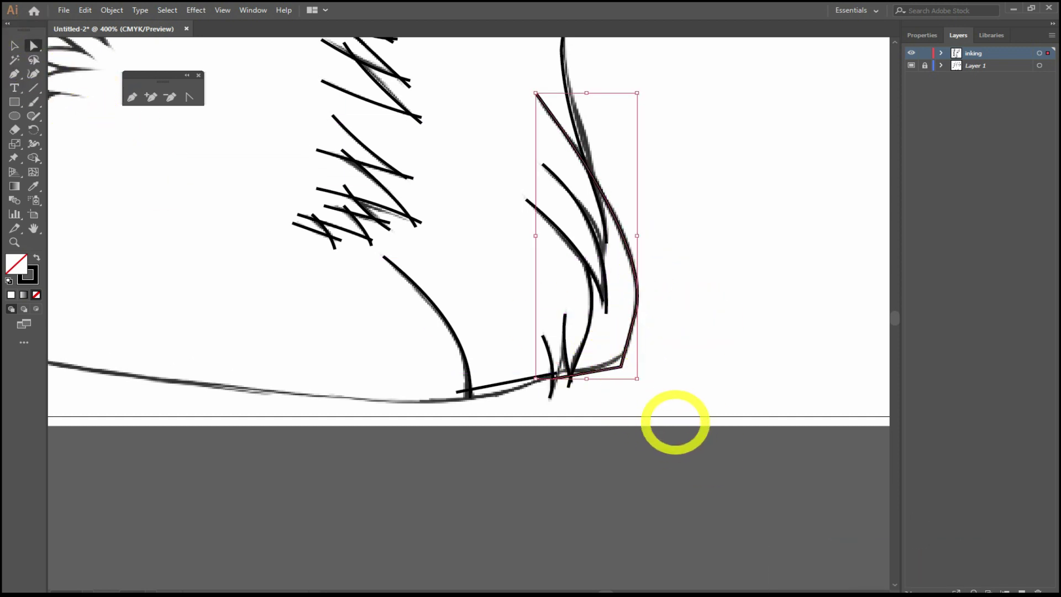
- Select the middle tooth path with the Anchor Point tool for reshaping
left_click(189, 98)
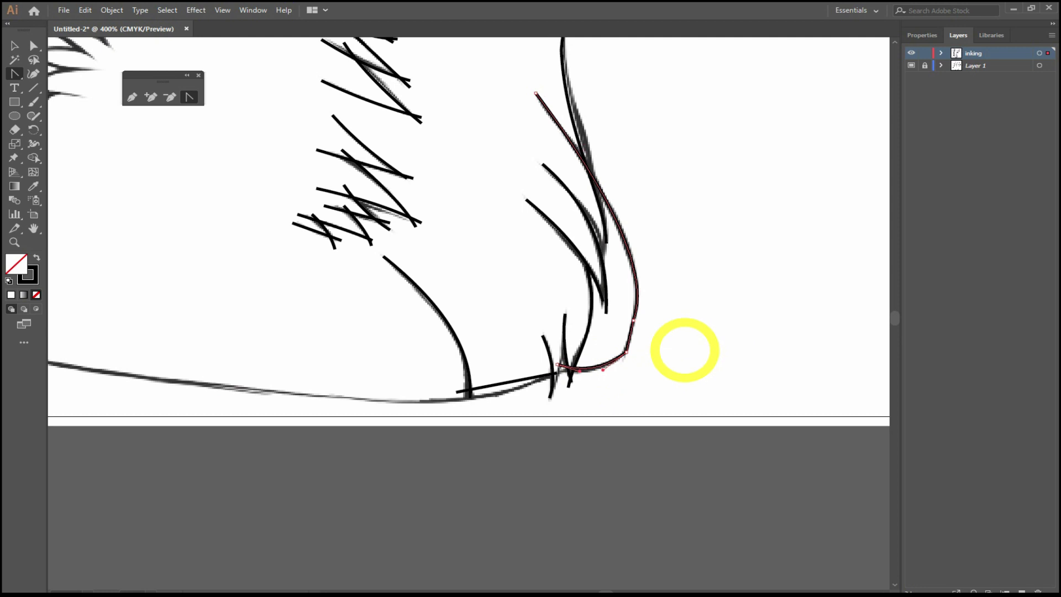
scroll(694, 419, "up", 5)
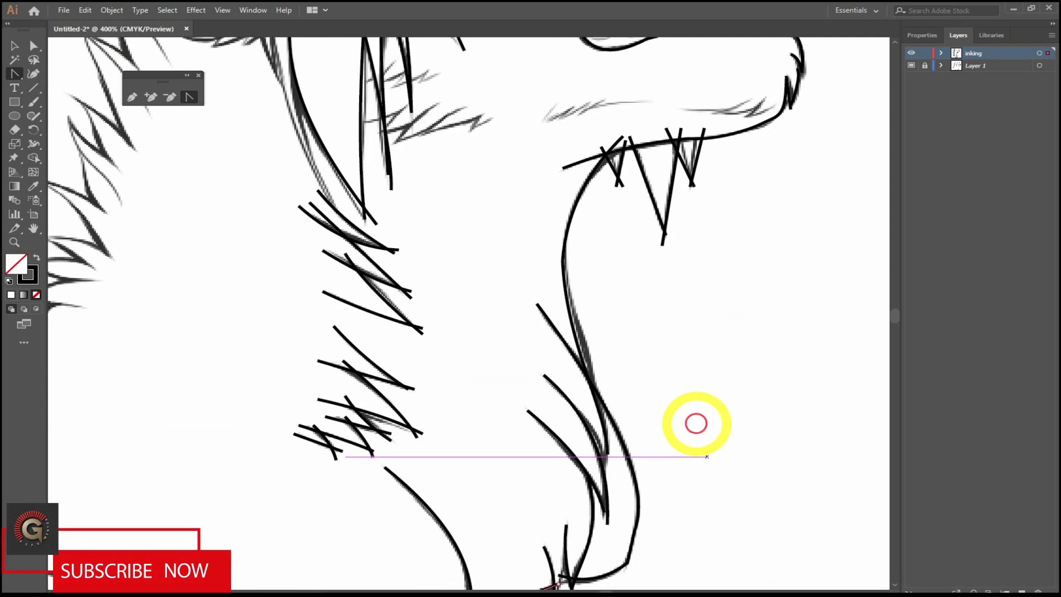
scroll(693, 387, "up", 3)
left_click(618, 260, "ctrl")
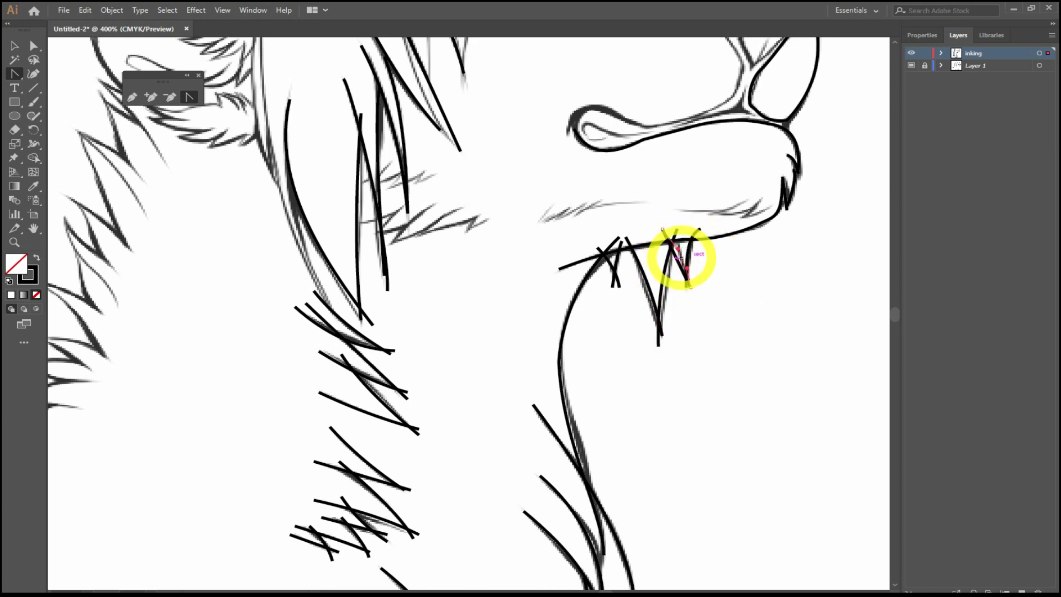
scroll(787, 332, "up", 3)
scroll(467, 147, "down", 6)
scroll(532, 249, "down", 3)
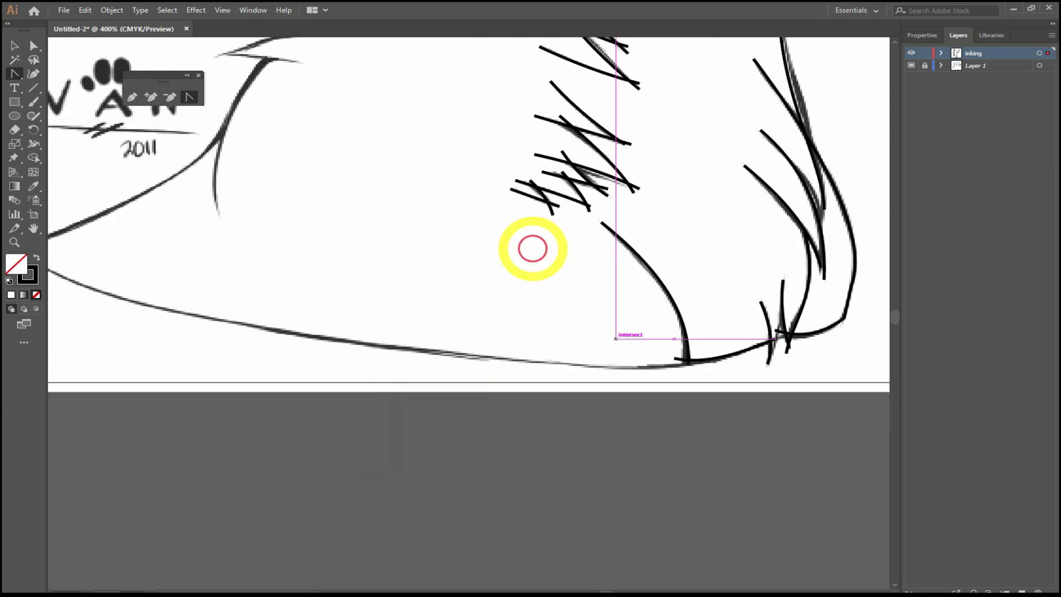
- Trace the chest's long bottom outline with three anchors and bend both halves into curves
scroll(532, 248, "up", 1)
left_click(133, 97)
left_click(64, 301)
left_click(364, 384)
left_click_drag(721, 399, 699, 401)
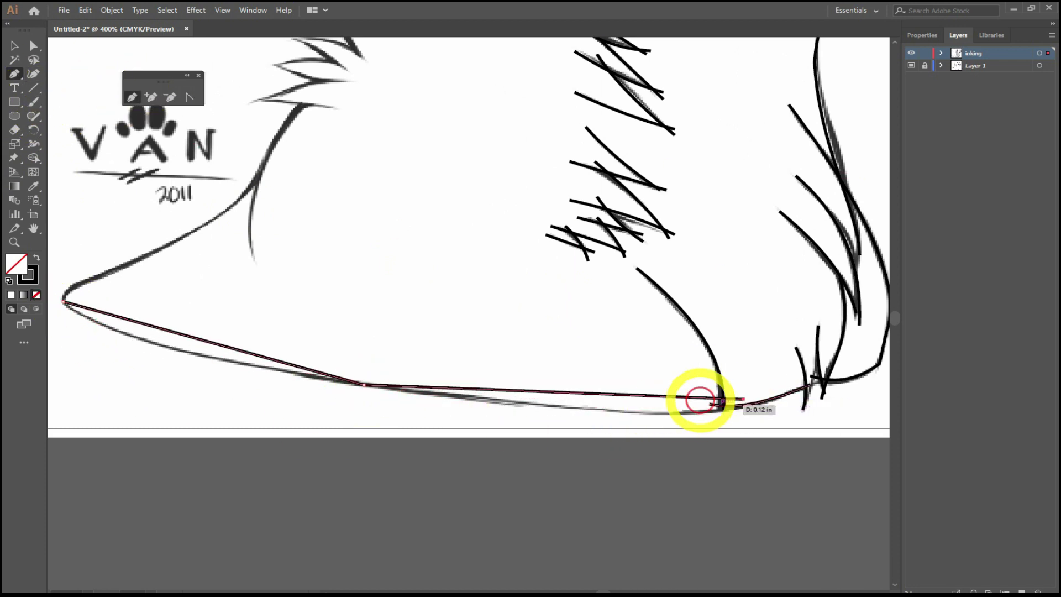
left_click(189, 97)
left_click_drag(239, 350, 195, 358)
left_click_drag(580, 392, 709, 425)
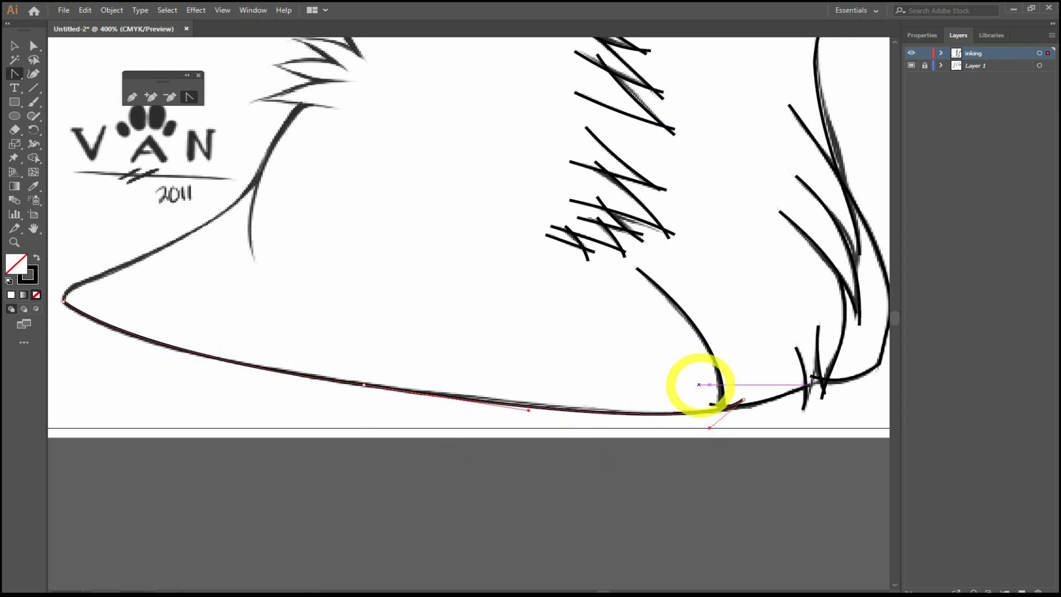
- Draw a short shoulder stroke under the mane and curve it to match the sketch
scroll(585, 384, "up", 3)
scroll(586, 385, "left", 2)
left_click(131, 98)
left_click(379, 213)
left_click(331, 359)
left_click(188, 97)
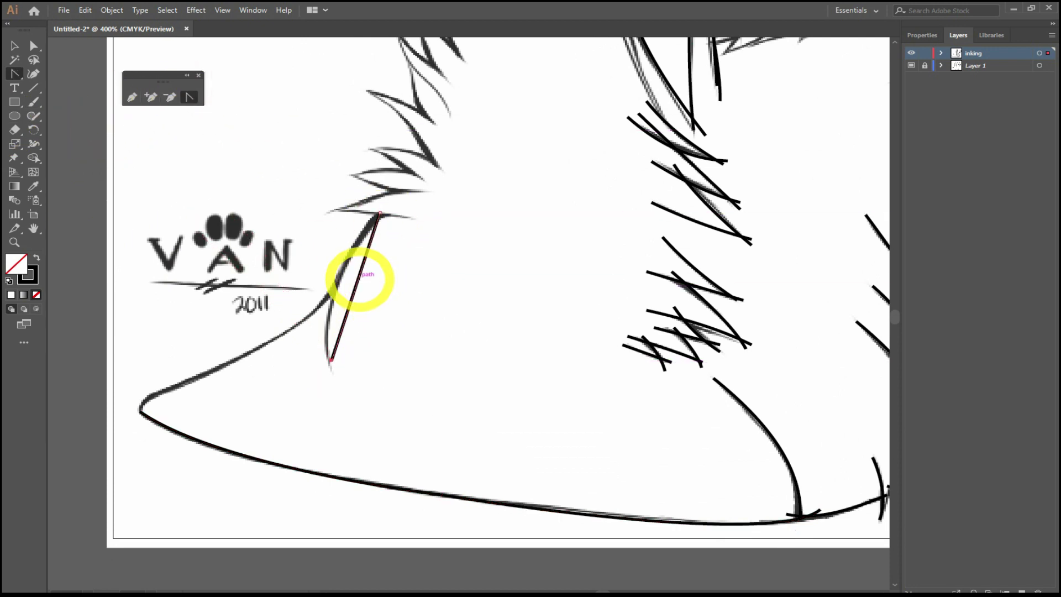
left_click_drag(338, 285, 336, 287)
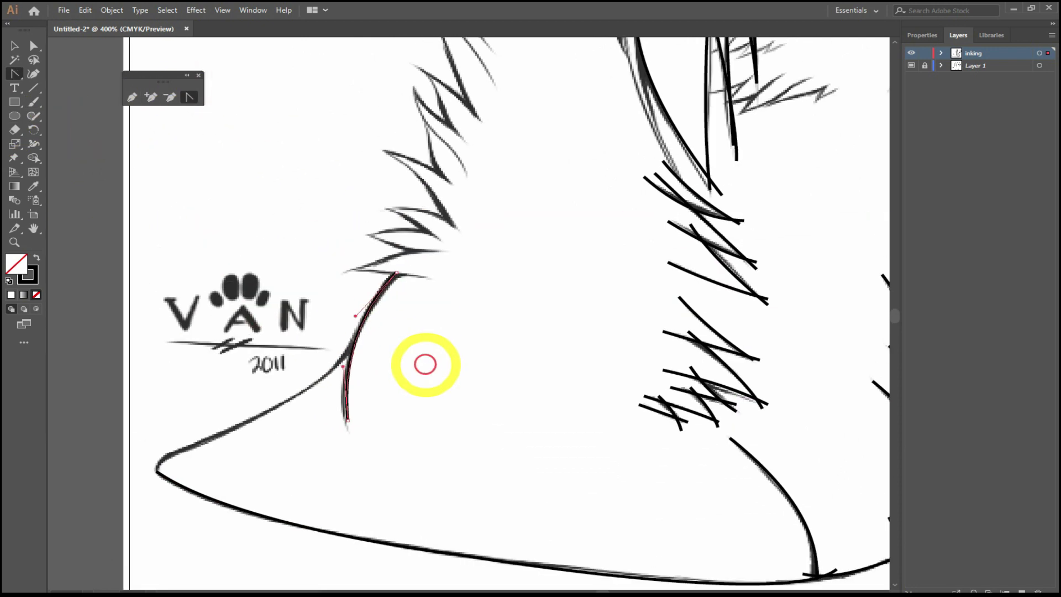
- Center the whole drawing and save it as Untitled-2.ai with the Illustrator options confirmed
scroll(423, 365, "down", 3)
left_click_drag(651, 315, 498, 379)
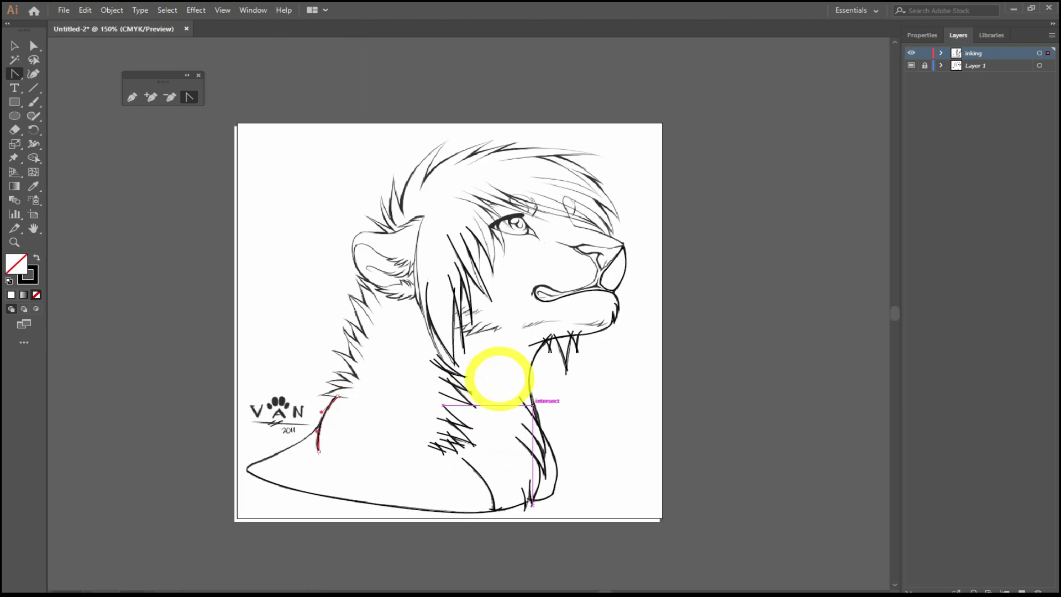
key("ctrl+s")
left_click(424, 345)
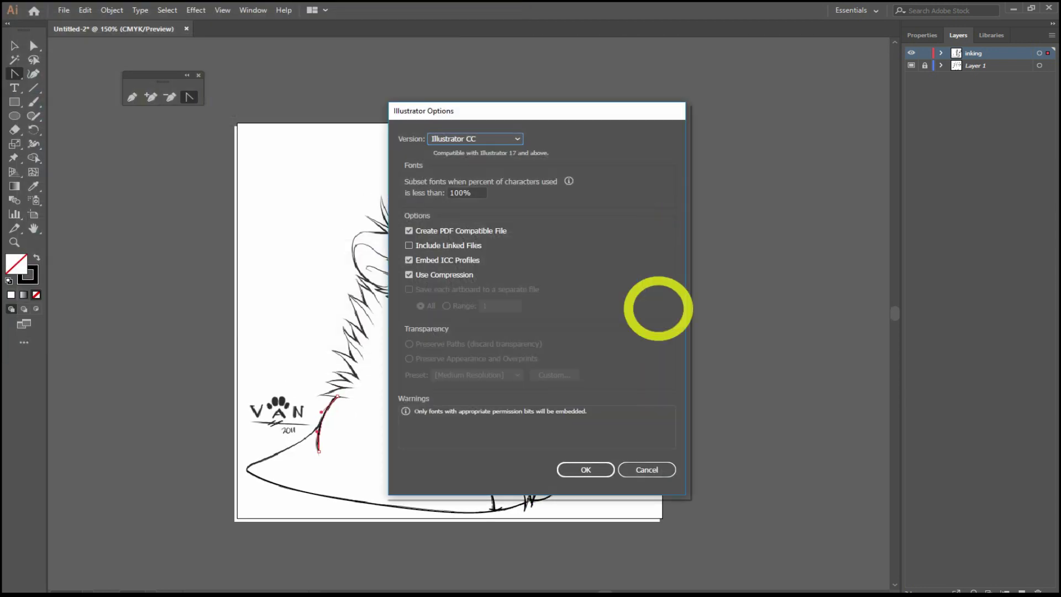
left_click(516, 138)
left_click(586, 469)
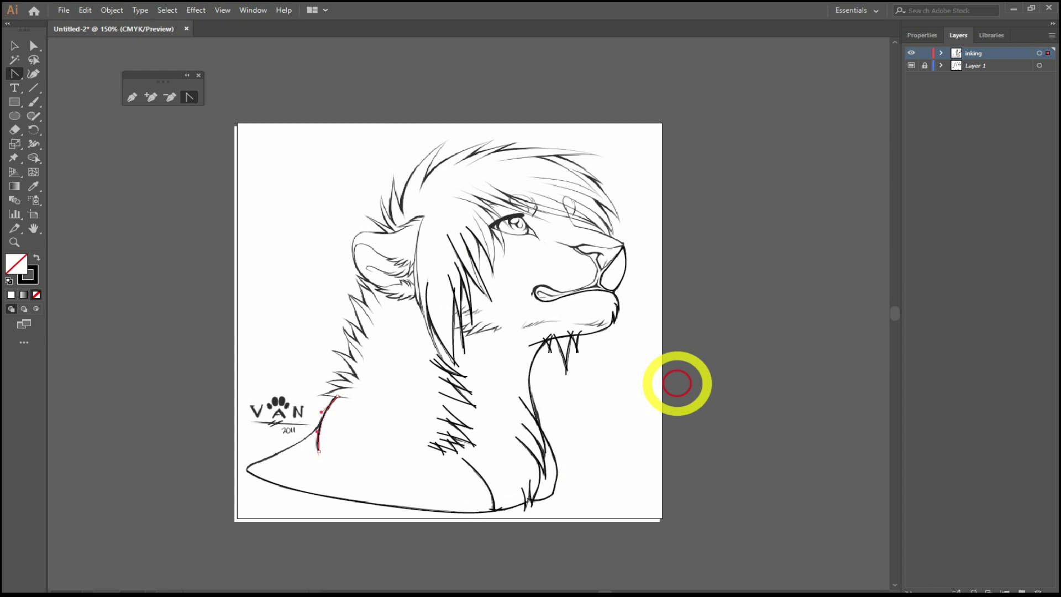
- Hide and re-show the sketch layer to check the inking, then zoom into the left shoulder fur
left_click(911, 65)
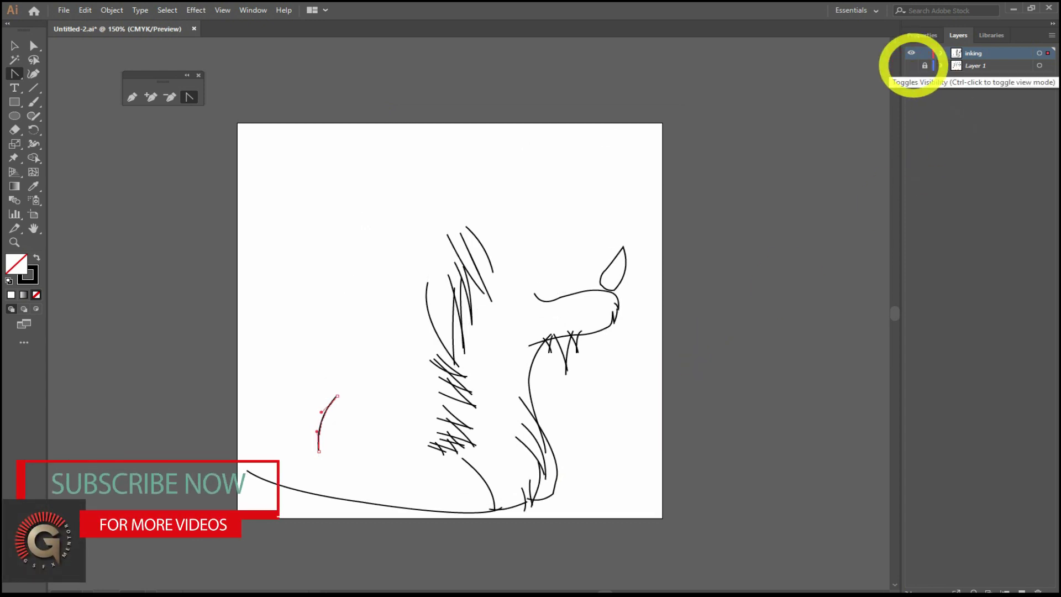
left_click(911, 65)
key("z")
left_click_drag(337, 372, 507, 354)
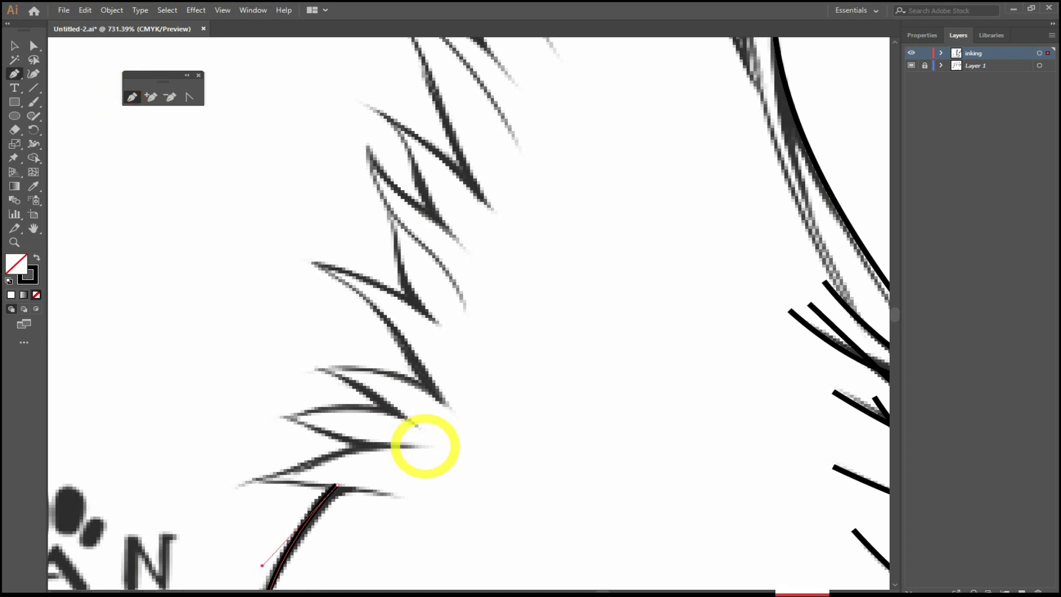
- Draw several straight zigzag fur-spike strokes across the left shoulder
left_click(240, 484)
left_click(402, 495)
left_click(238, 488)
left_click(410, 457)
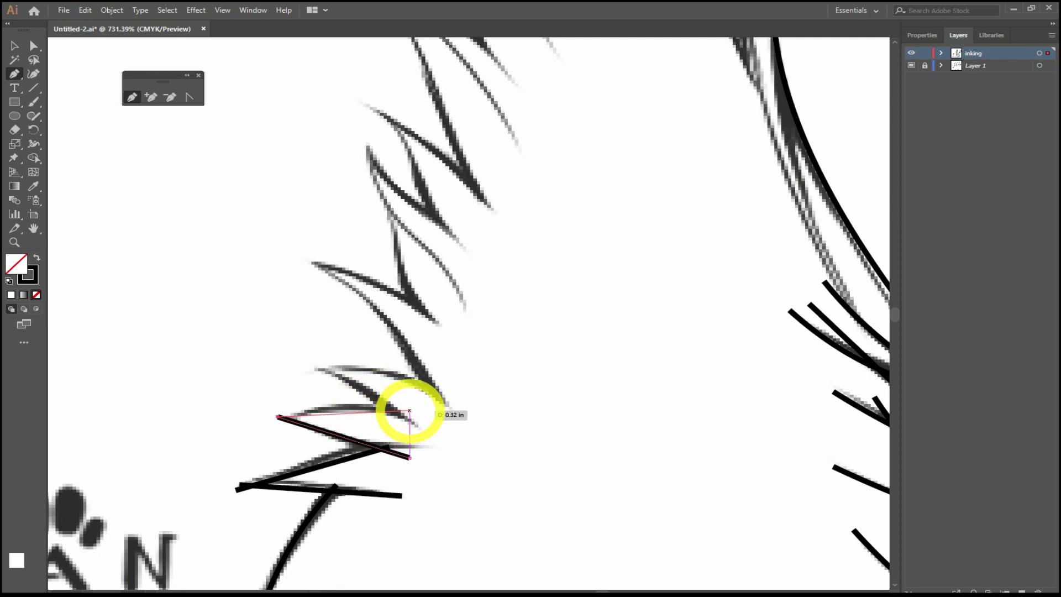
left_click(425, 433)
left_click(319, 370)
left_click(447, 403)
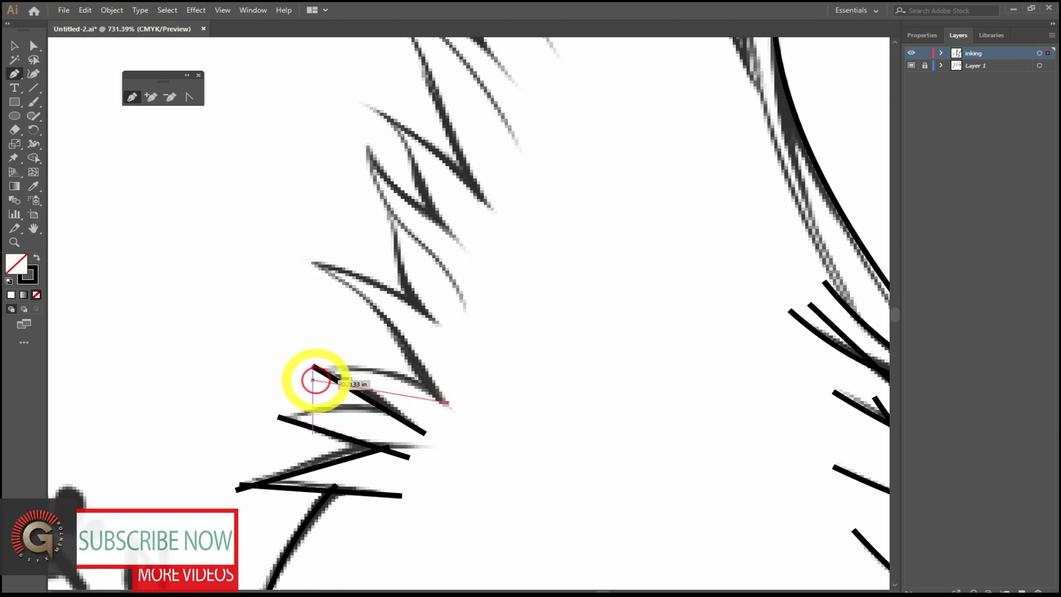
left_click(302, 365)
left_click(265, 421)
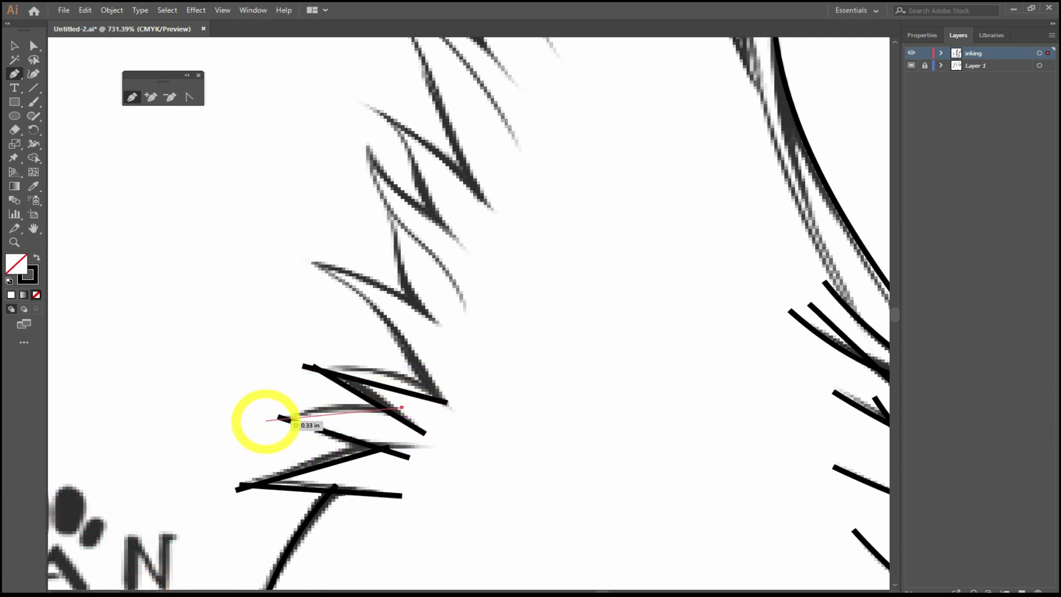
- Bow the upper and lower shoulder spike strokes upward into curves
left_click(189, 98)
left_click_drag(382, 390, 390, 374)
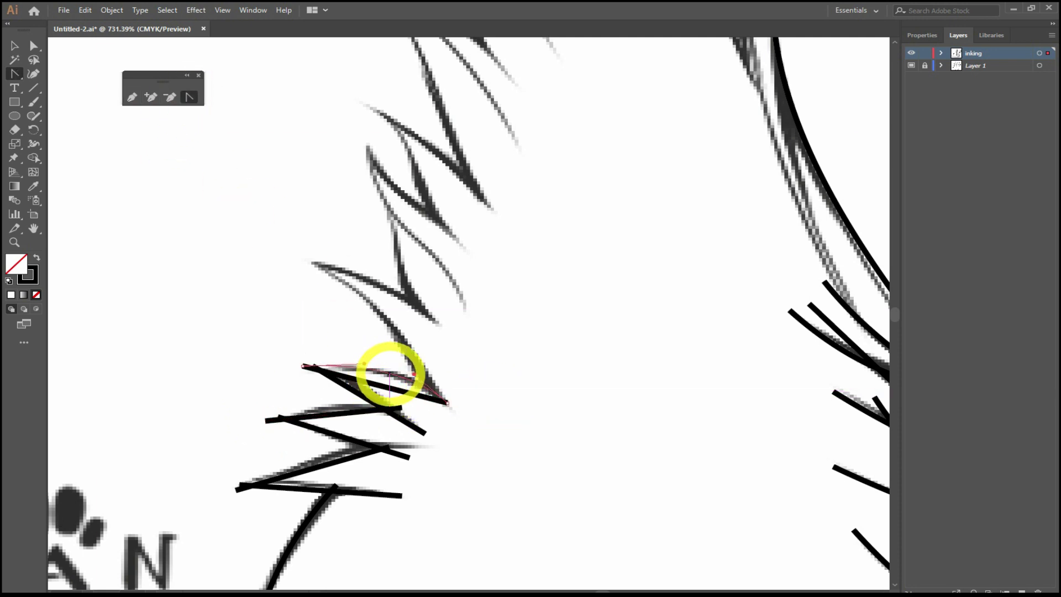
left_click(367, 402)
left_click_drag(343, 415, 343, 404)
left_click(327, 468)
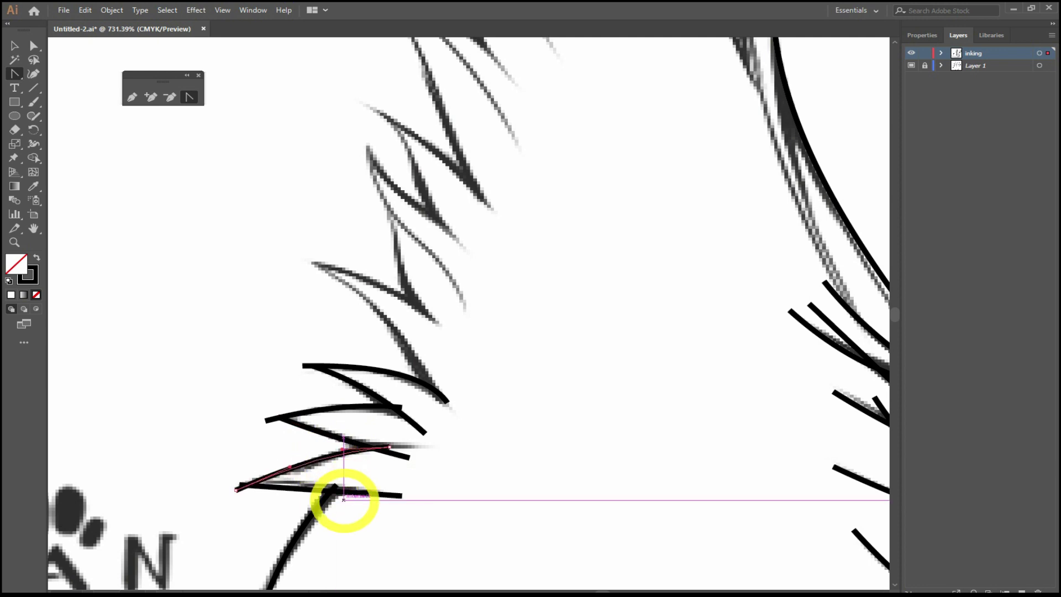
scroll(514, 386, "up", 2)
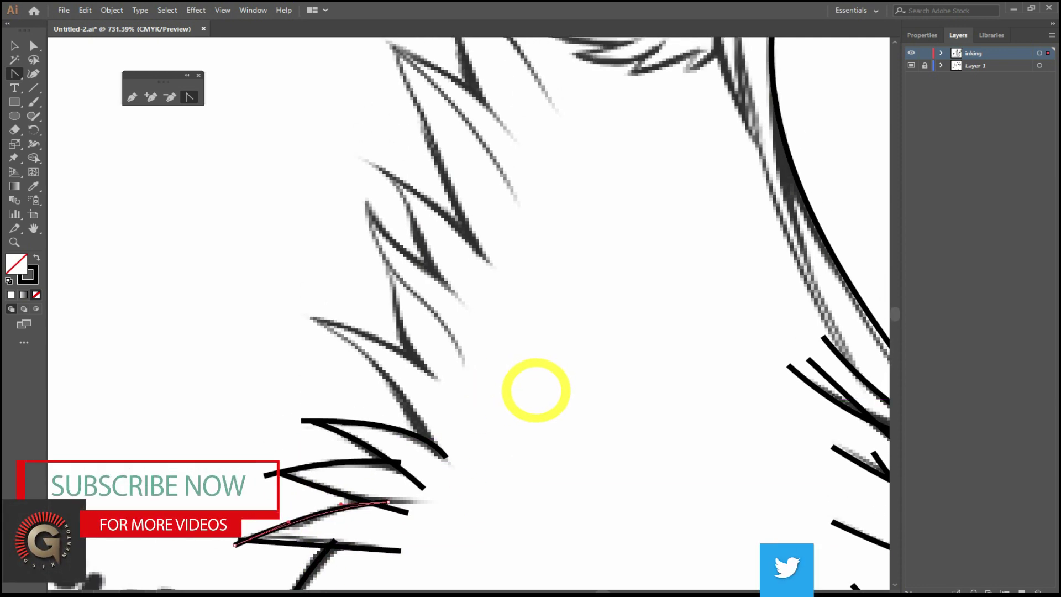
- Draw two more fur spikes along the fur edge, curving each to follow the sketch
key("p")
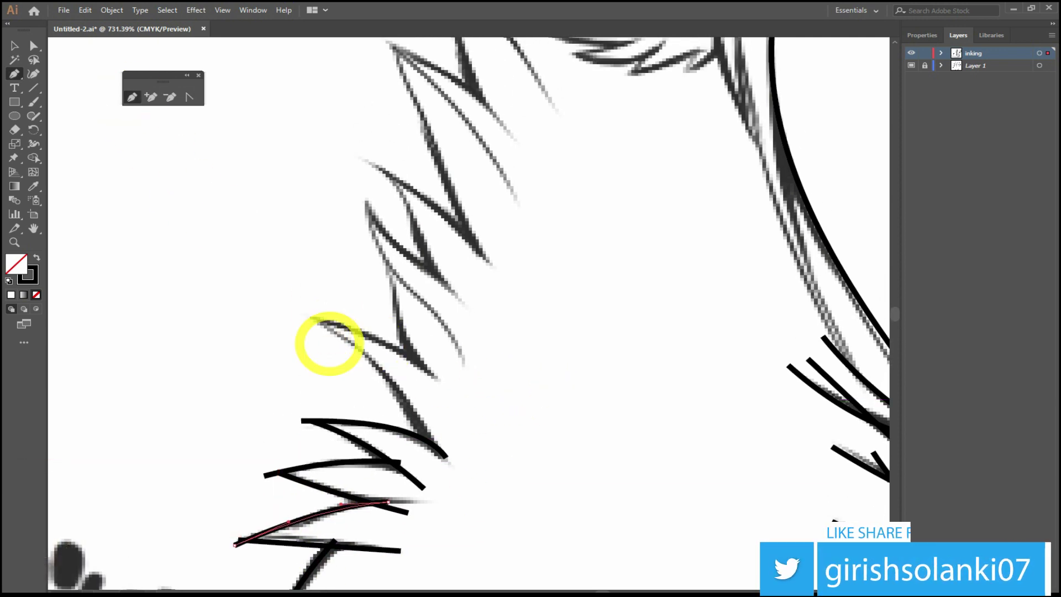
left_click(311, 318)
left_click(447, 458)
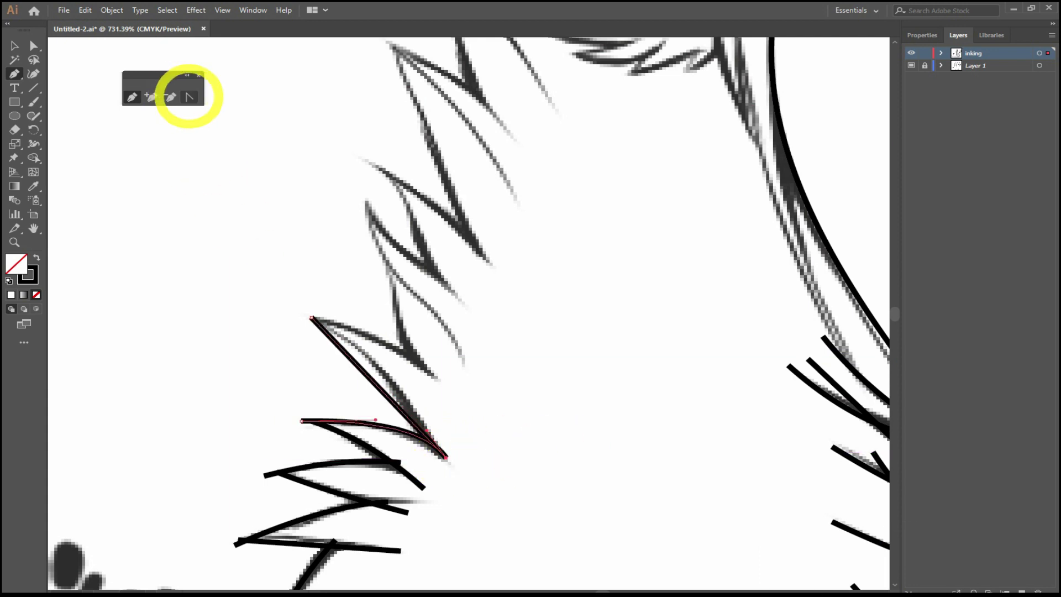
mouse_move(374, 385)
left_mouse_down()
mouse_move(361, 345)
mouse_move(387, 392)
left_mouse_up()
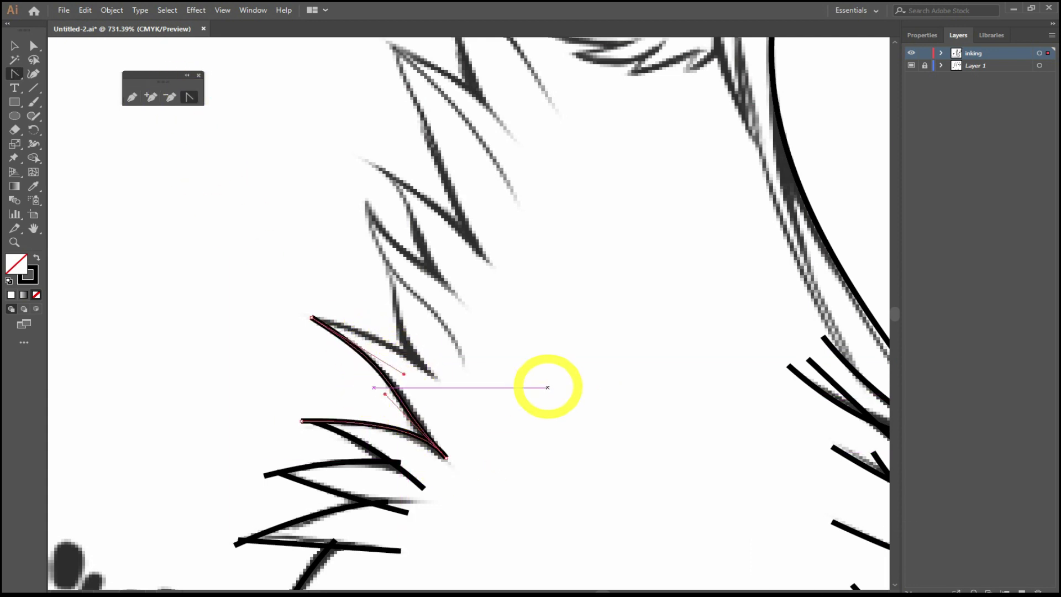
left_click(446, 382)
left_click(301, 312)
left_click(189, 97)
left_click_drag(395, 346, 409, 352)
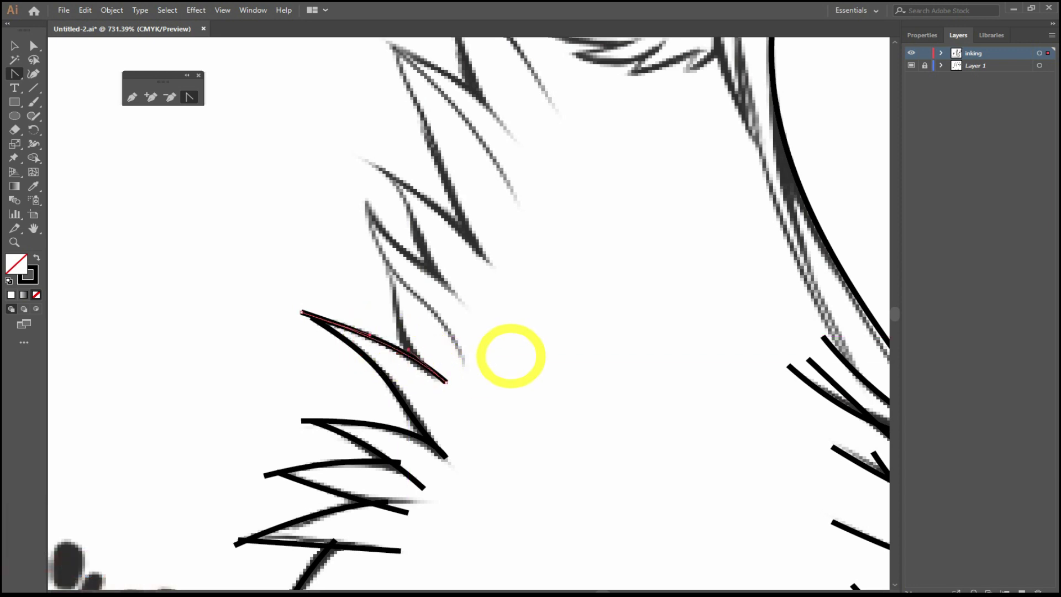
- Draw the upper fur spike stroke and curve it along the sketch
left_click(132, 97)
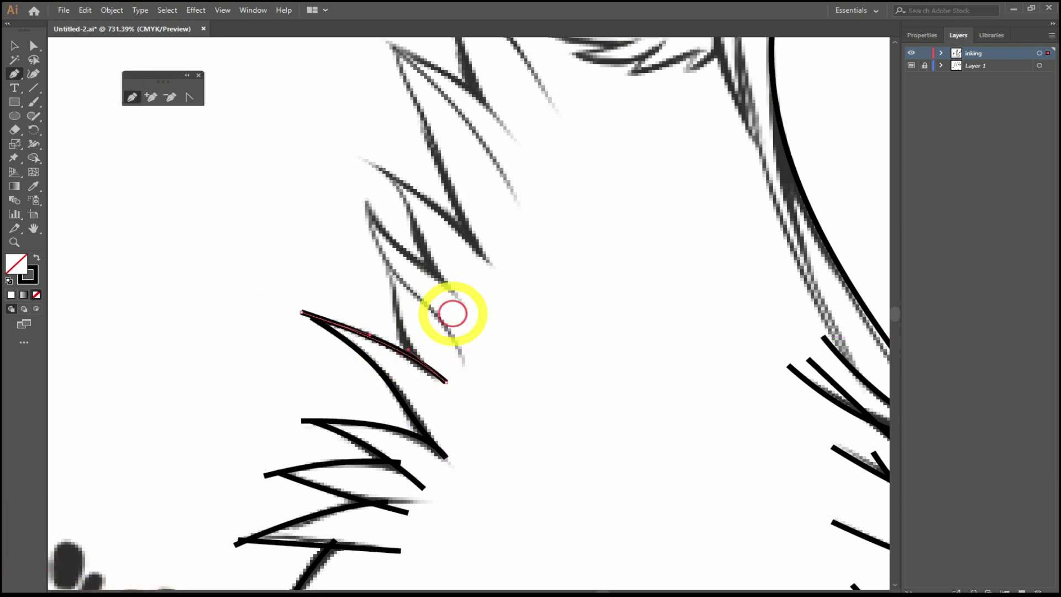
left_click(364, 161)
left_click(490, 264)
left_click(189, 98)
left_click_drag(443, 212, 450, 202)
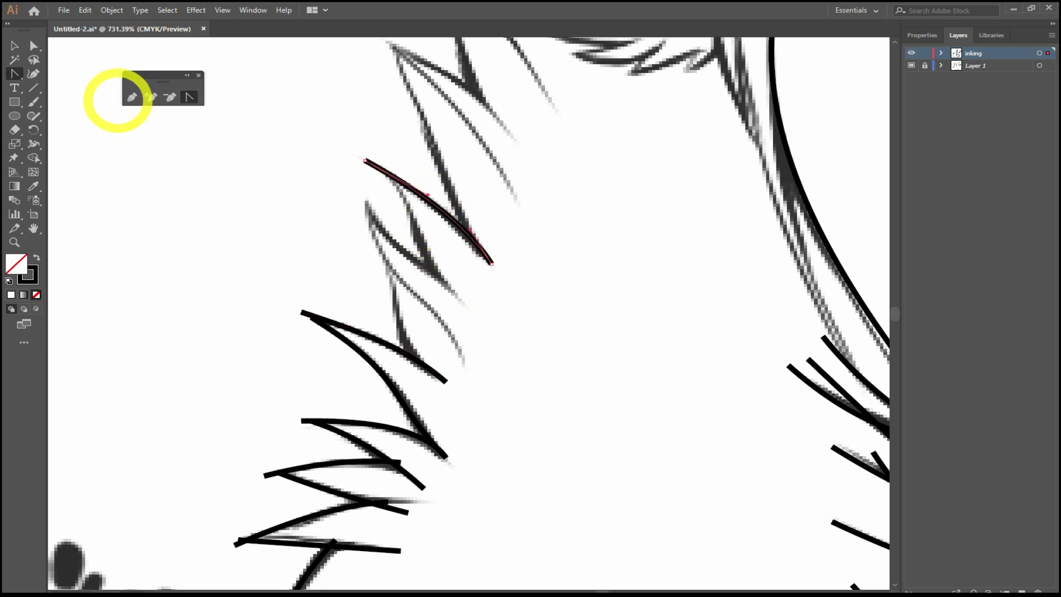
- Add the next spike stroke and reshape its curve to follow the sketch line
left_click(132, 97)
left_click(463, 302)
left_click(355, 193)
left_click(190, 97)
left_click_drag(422, 265, 406, 251)
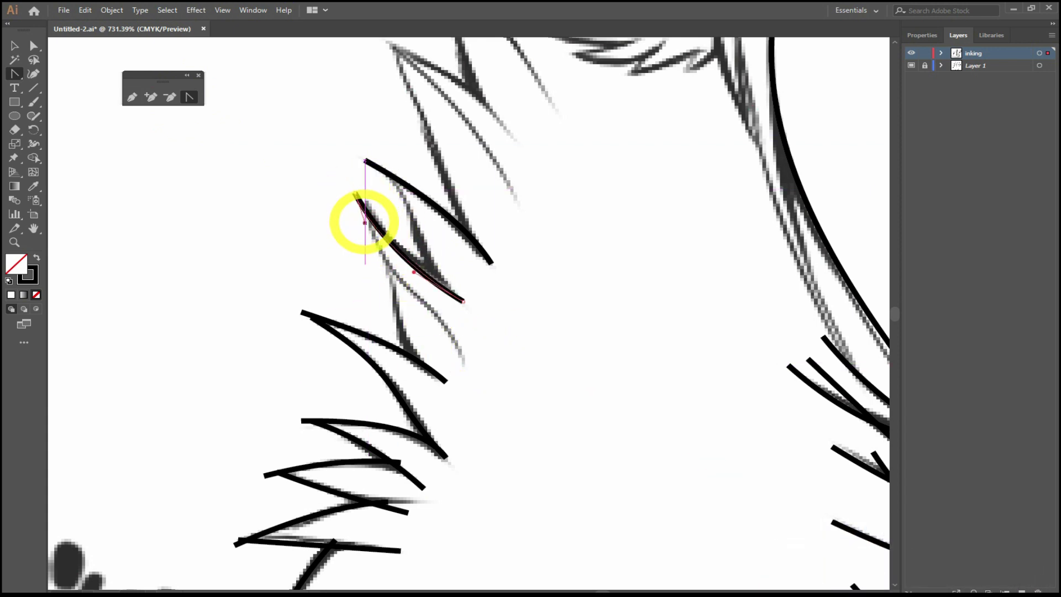
left_click_drag(411, 286, 415, 256)
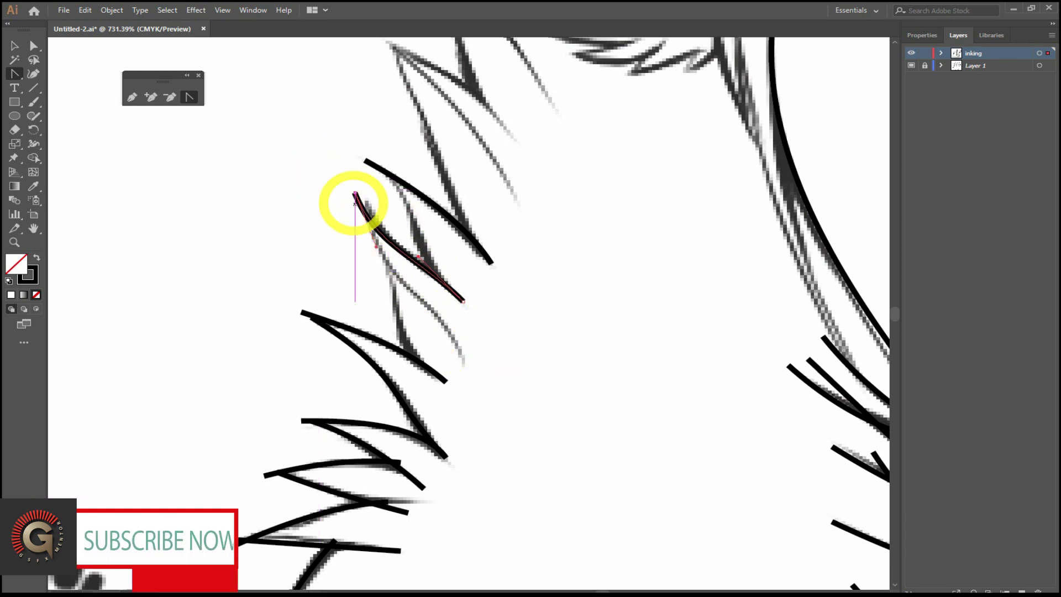
left_click_drag(354, 193, 364, 202)
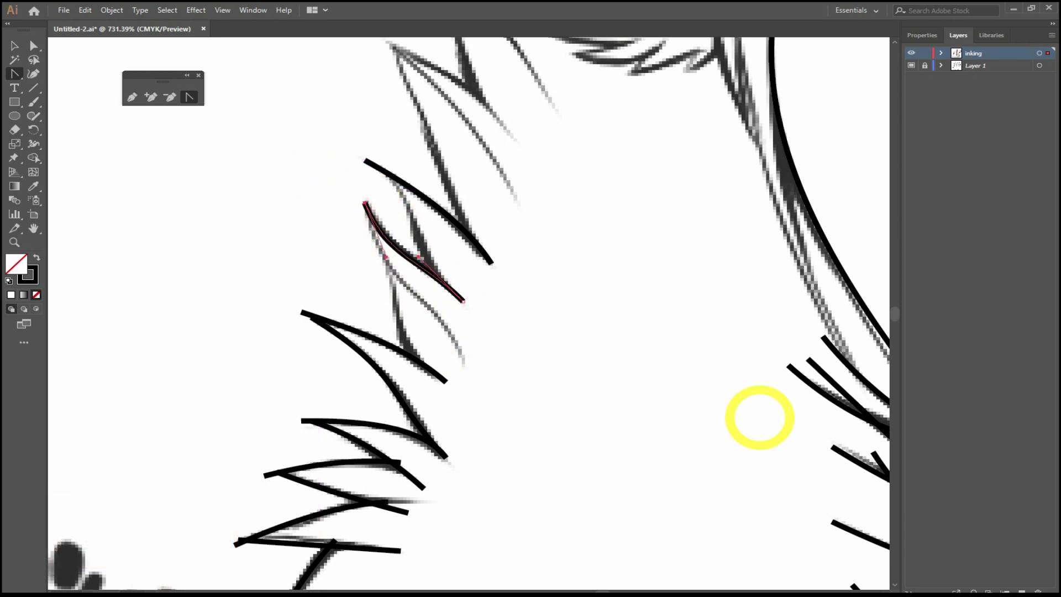
- Trace the first straight fur-spike strokes along the neck mane
scroll(527, 313, "down", 1)
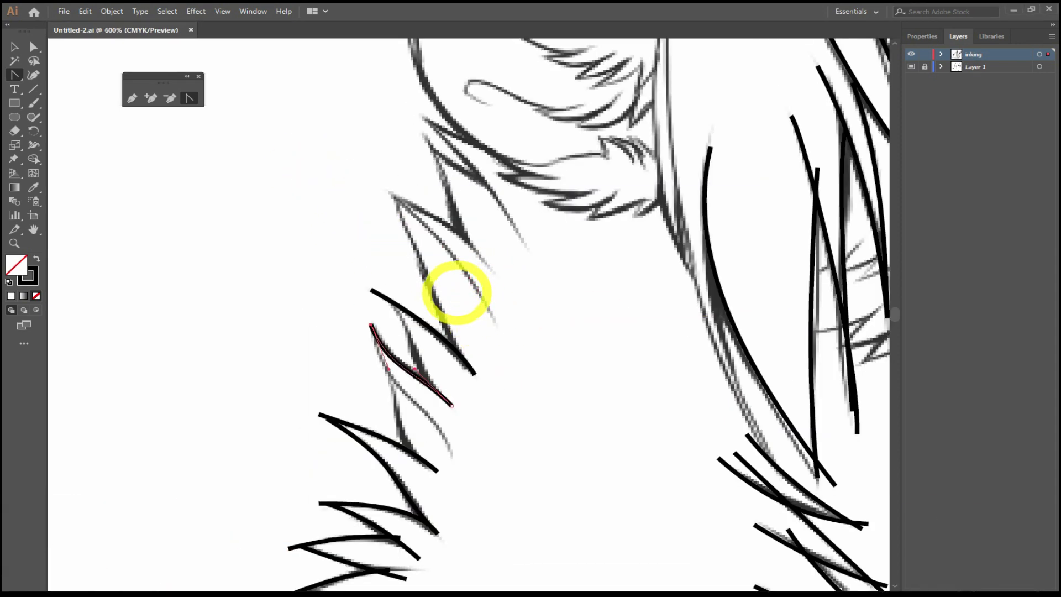
scroll(442, 281, "up", 3)
scroll(409, 282, "right", 3)
key("p")
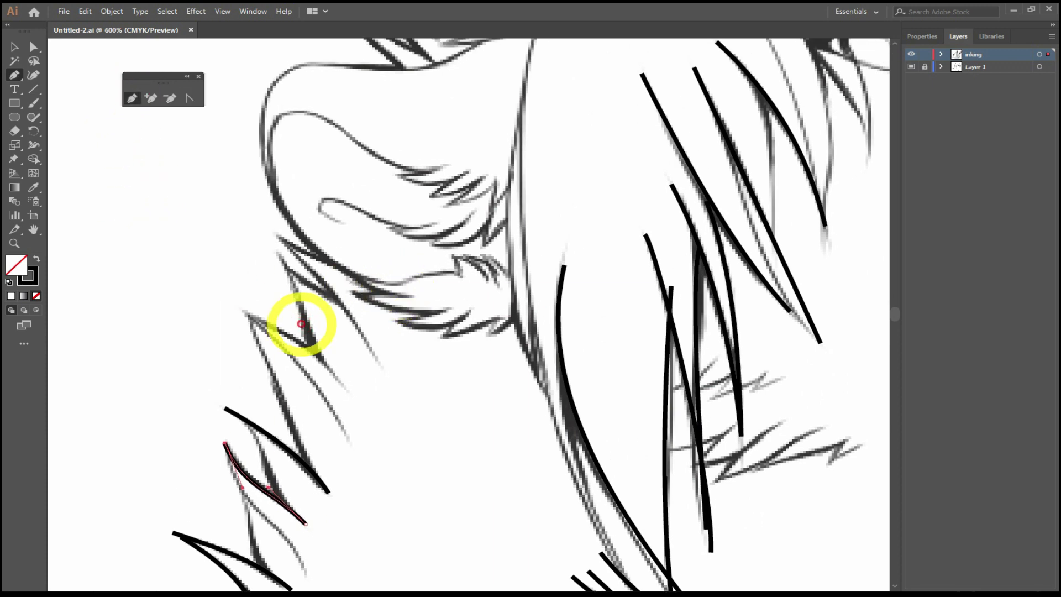
left_click(246, 301)
key("Escape")
left_click(237, 309)
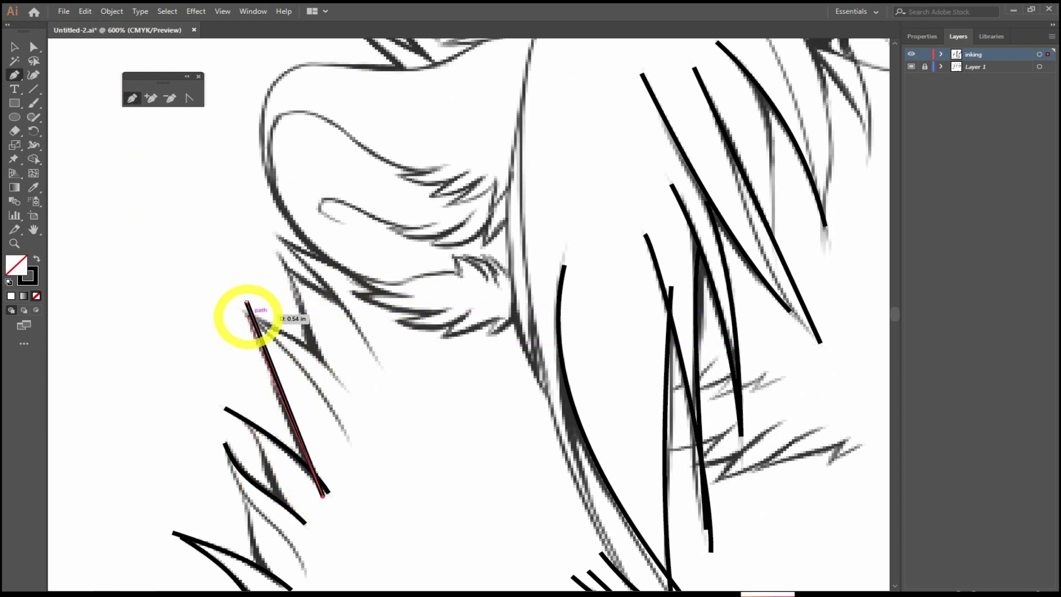
left_click(350, 441)
key("Escape")
left_click(355, 393)
left_click(225, 297)
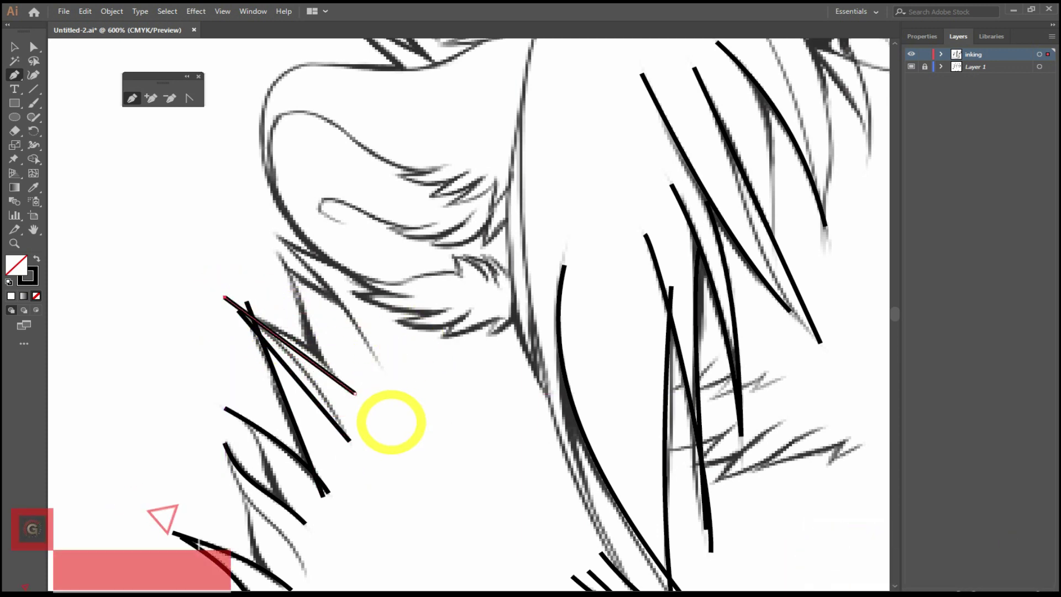
key("Escape")
- Trace three more straight fur spikes up the mane tuft
left_click(276, 256)
left_click(335, 393)
key("Escape")
left_click(259, 258)
left_click(354, 309)
key("Escape")
left_click(382, 368)
left_click(279, 238)
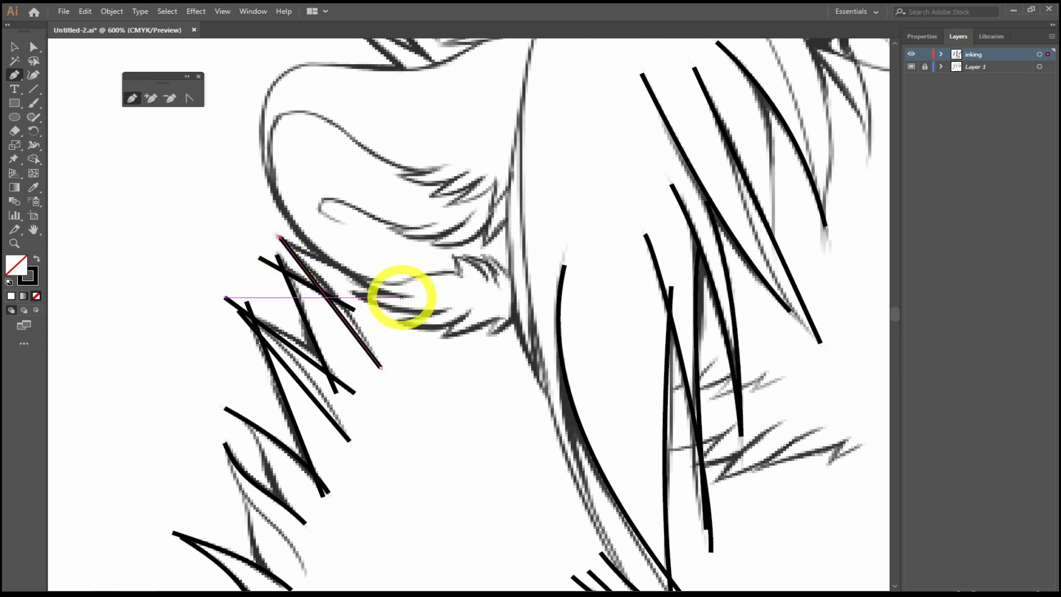
key("Escape")
- Add several short straight fur strokes beneath the ear
left_click(473, 308)
left_click(436, 343)
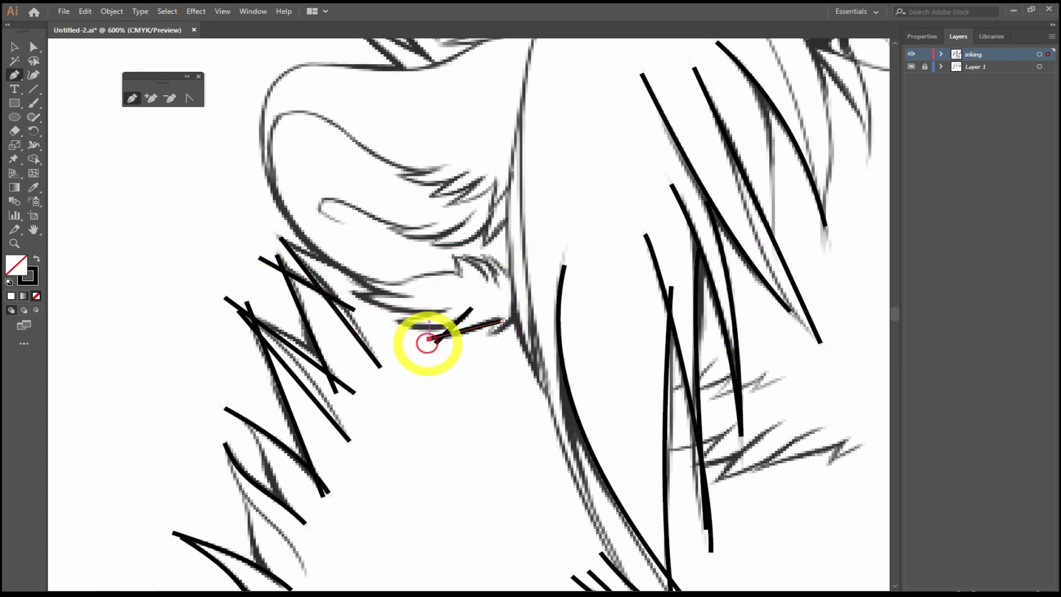
key("Escape")
left_click(394, 321)
left_click(447, 310)
key("Escape")
left_click(353, 293)
left_click(440, 315)
key("Escape")
left_click(391, 316)
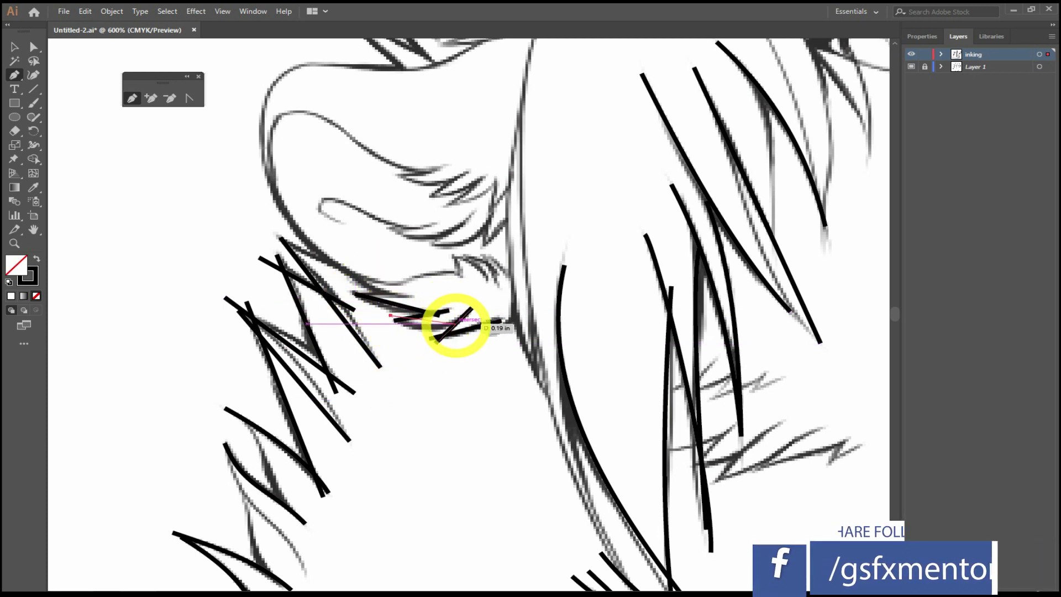
left_click(459, 326)
key("Escape")
left_click(412, 294)
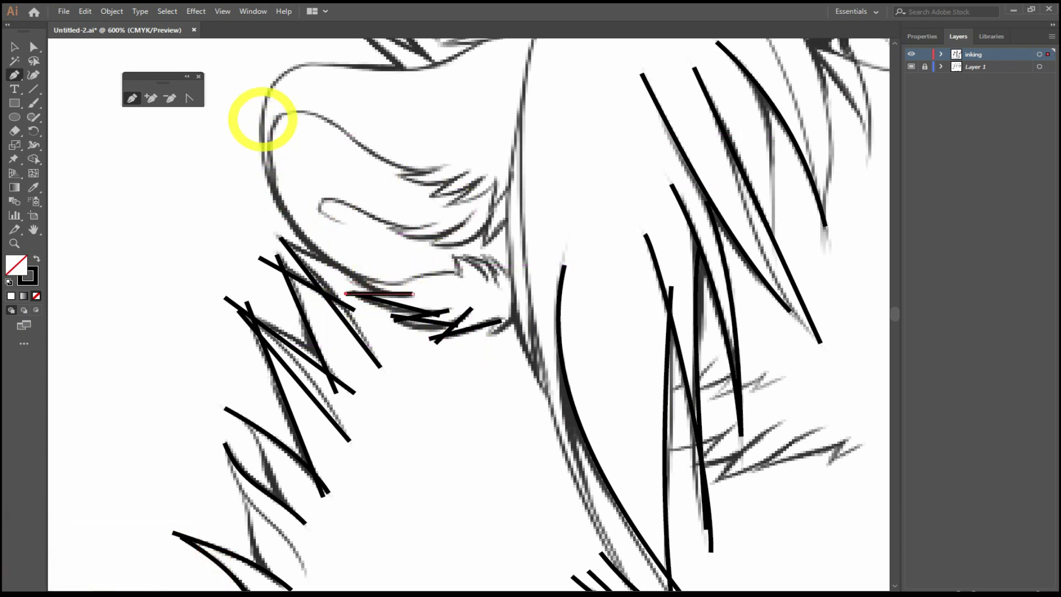
- Curve the line along the back of the ear and draw a three-anchor line on the ear's top edge
left_click_drag(321, 202, 285, 219)
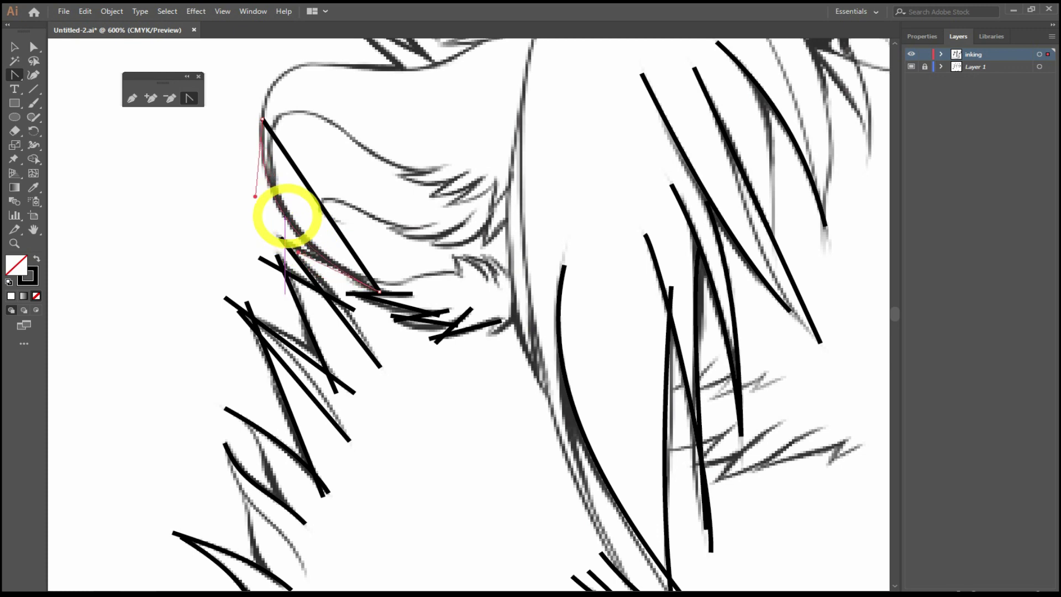
left_click_drag(398, 166, 404, 254)
left_click(315, 196)
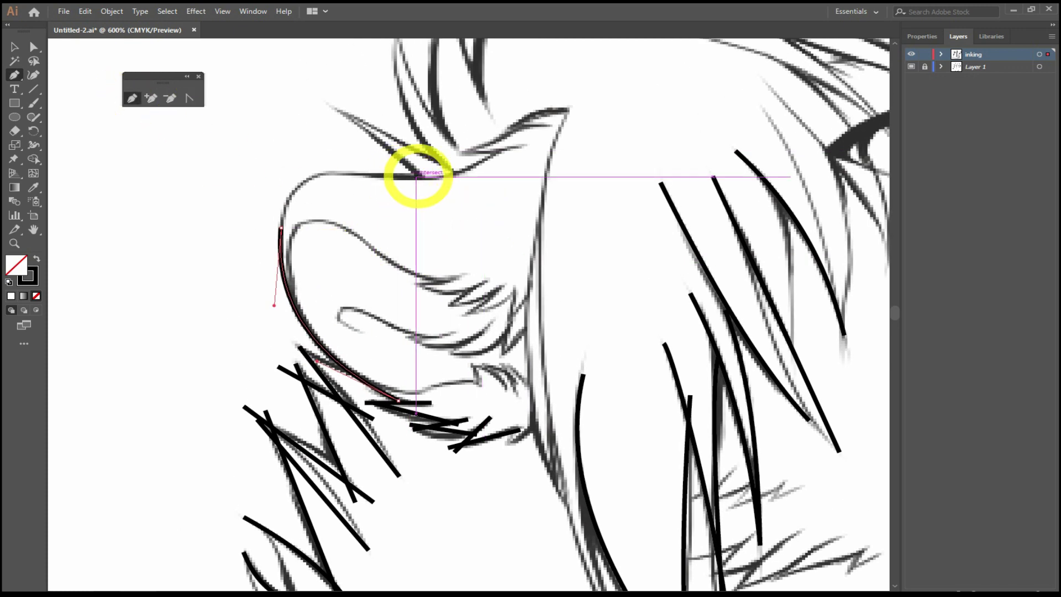
left_click(416, 177)
left_click(271, 232)
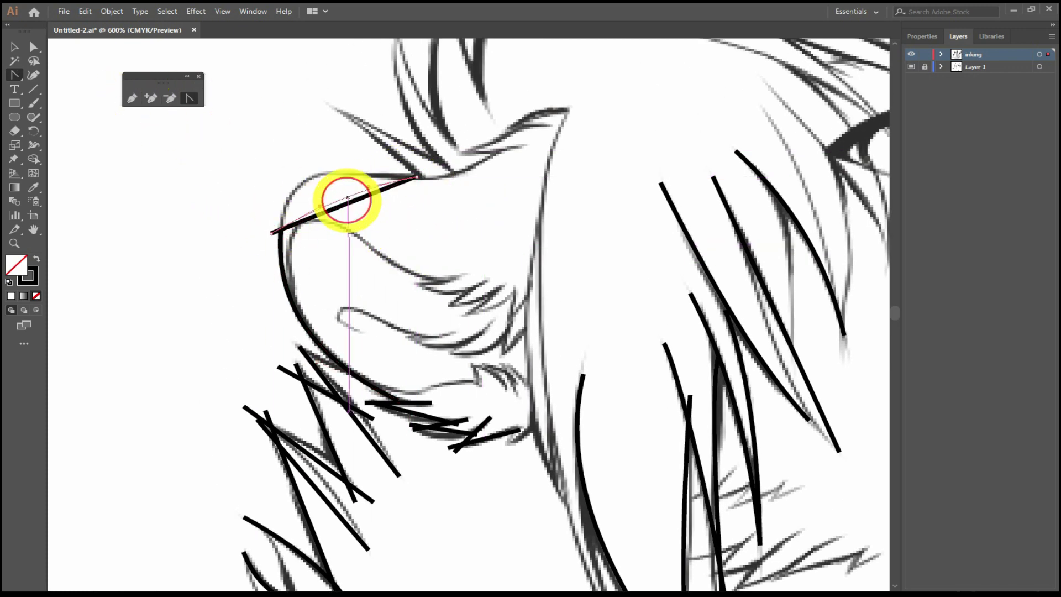
- Bend the ear-top line to match the rim, then zoom out over the whole lion
left_click_drag(304, 181, 291, 178)
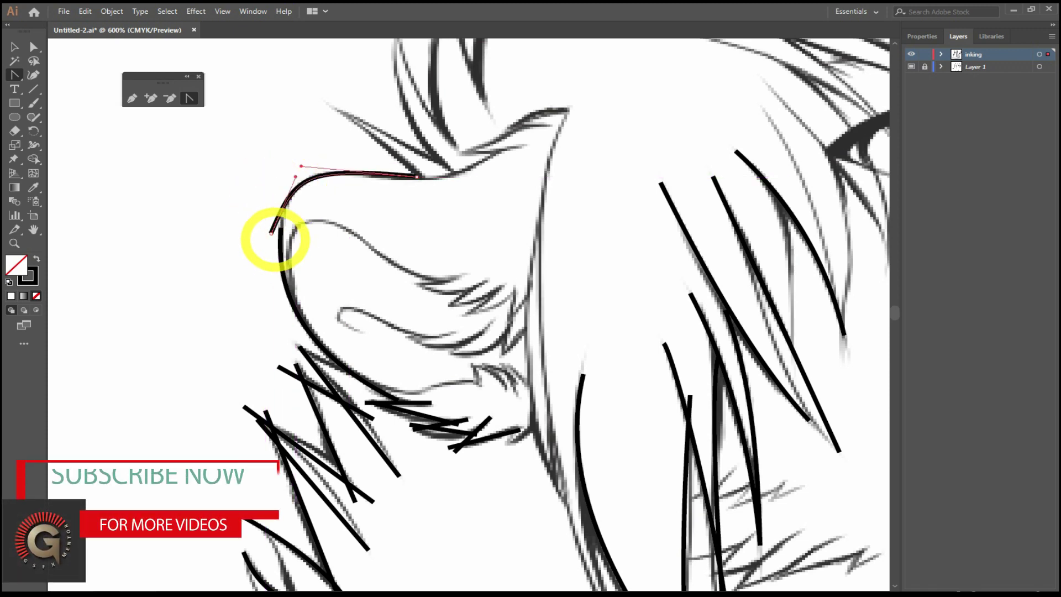
left_click_drag(271, 232, 282, 226)
left_click_drag(299, 166, 291, 178)
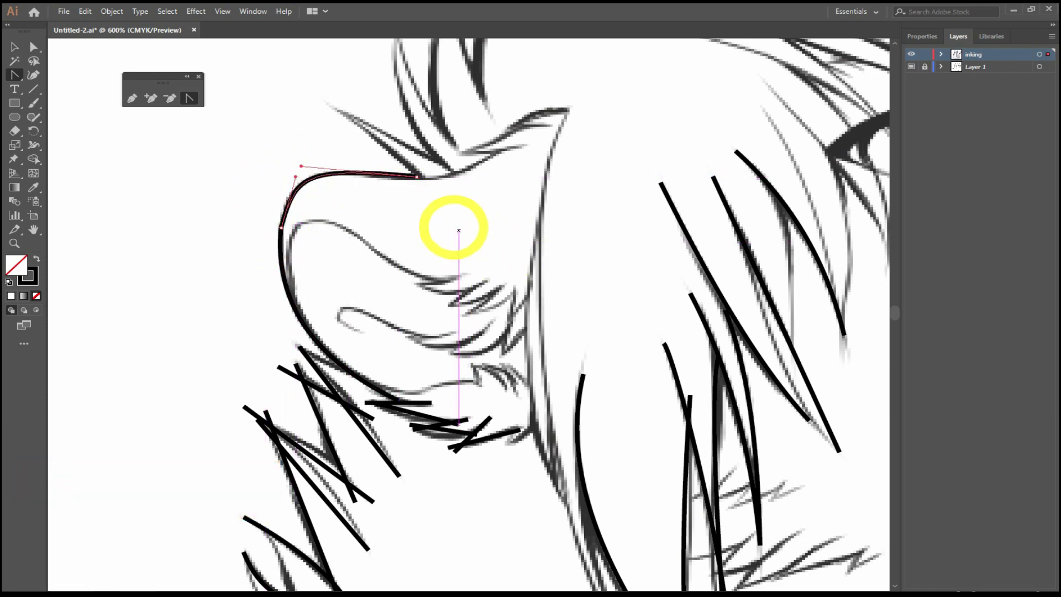
left_click_drag(455, 225, 405, 252)
key("z")
left_click_drag(557, 208, 722, 138)
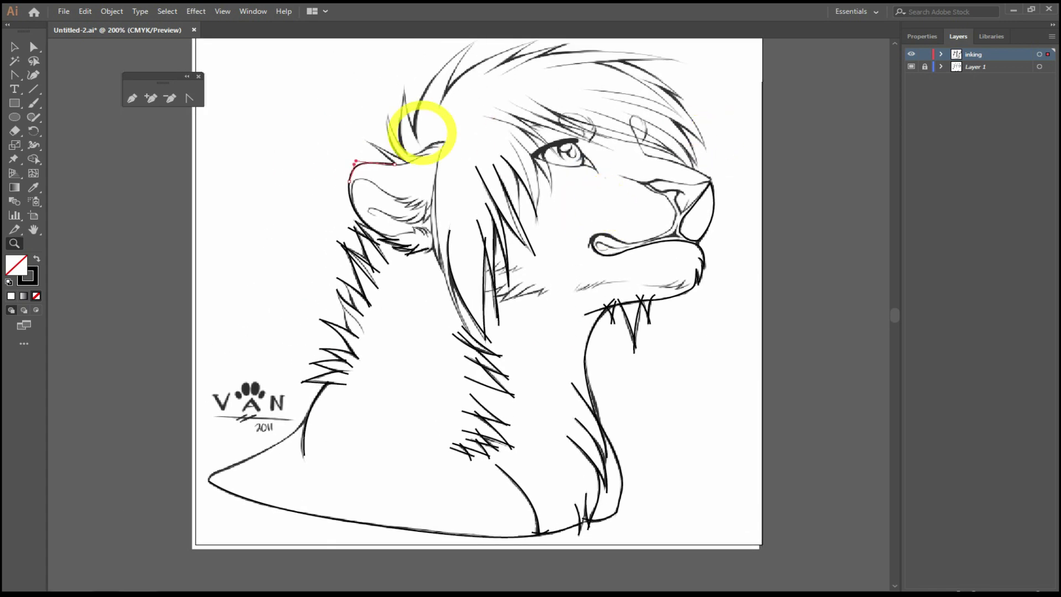
- Zoom in above the ear and trace a long pointed hair tuft, curving its segments
left_click_drag(568, 182, 626, 298)
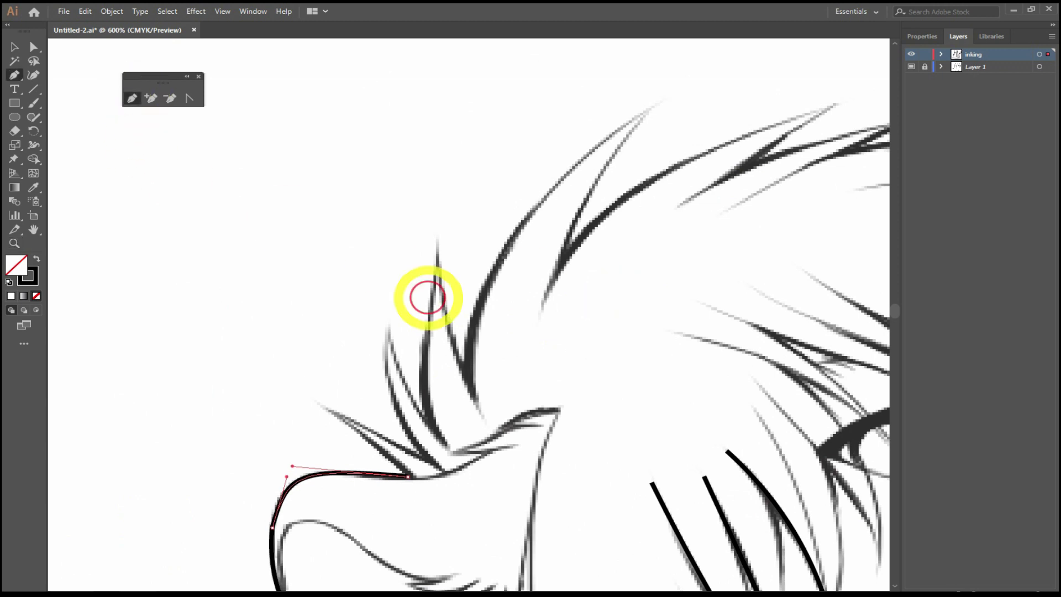
left_click(542, 309)
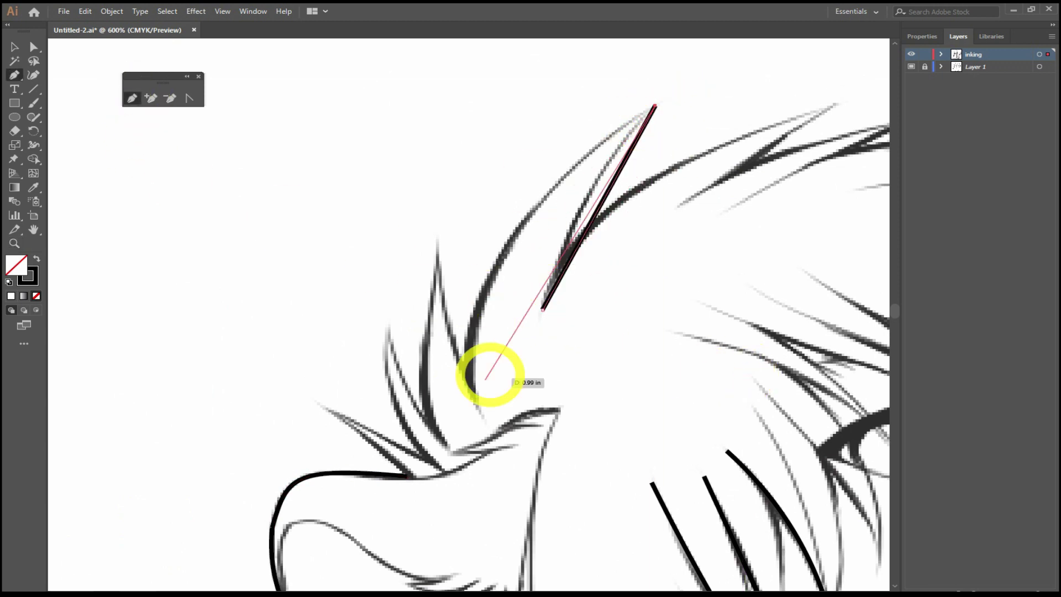
left_click(479, 412)
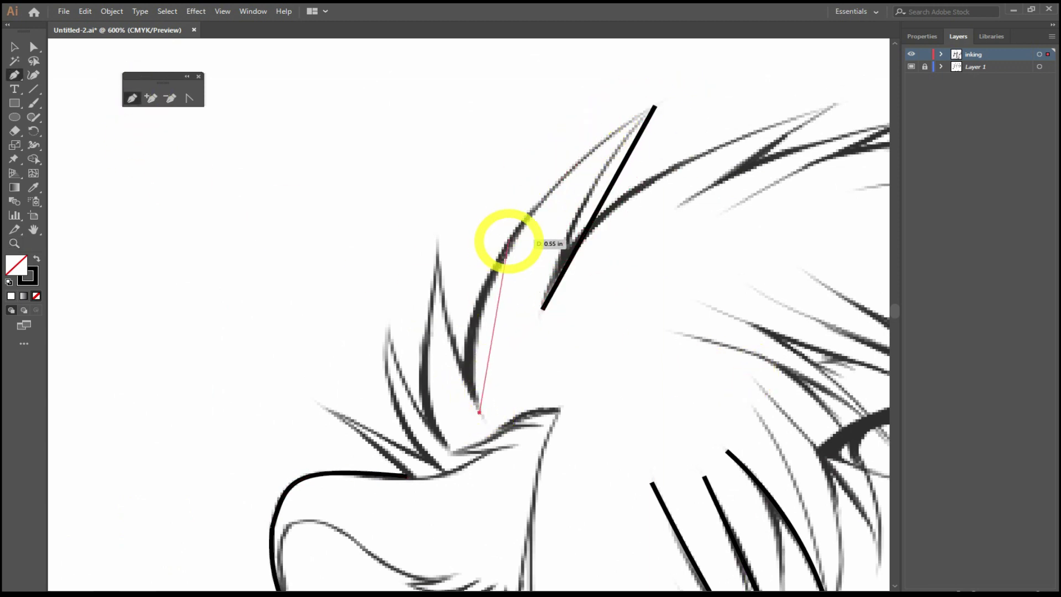
left_click(525, 221)
left_click(189, 98)
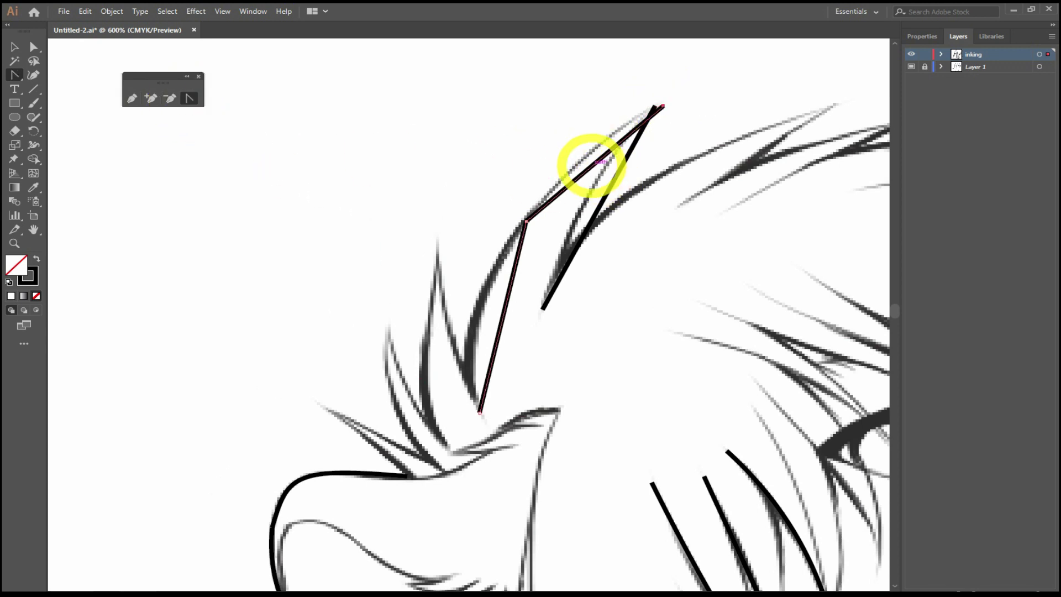
left_click_drag(589, 153, 588, 153)
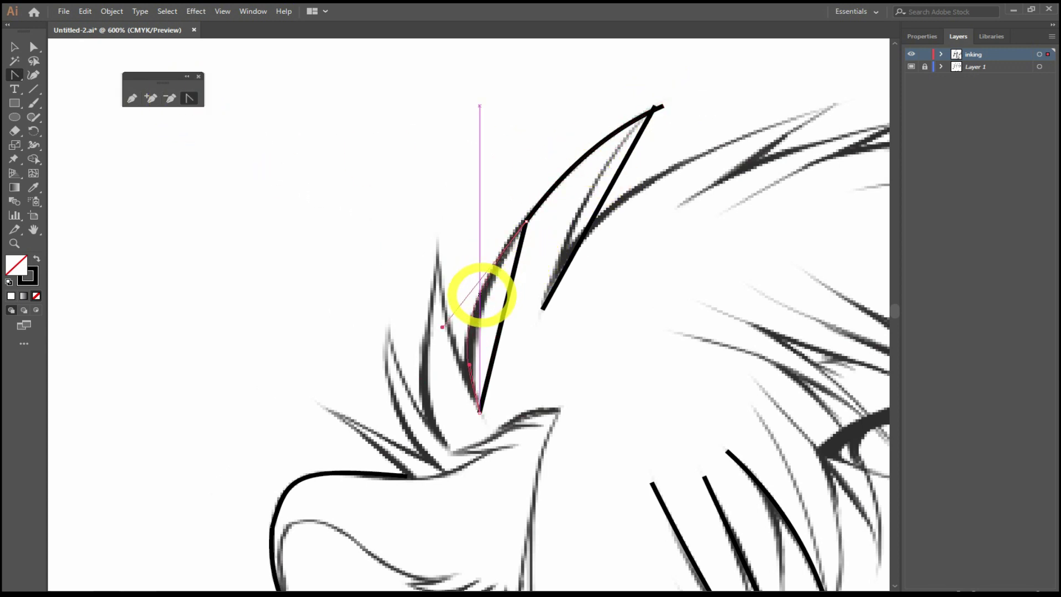
left_click_drag(483, 305, 484, 305)
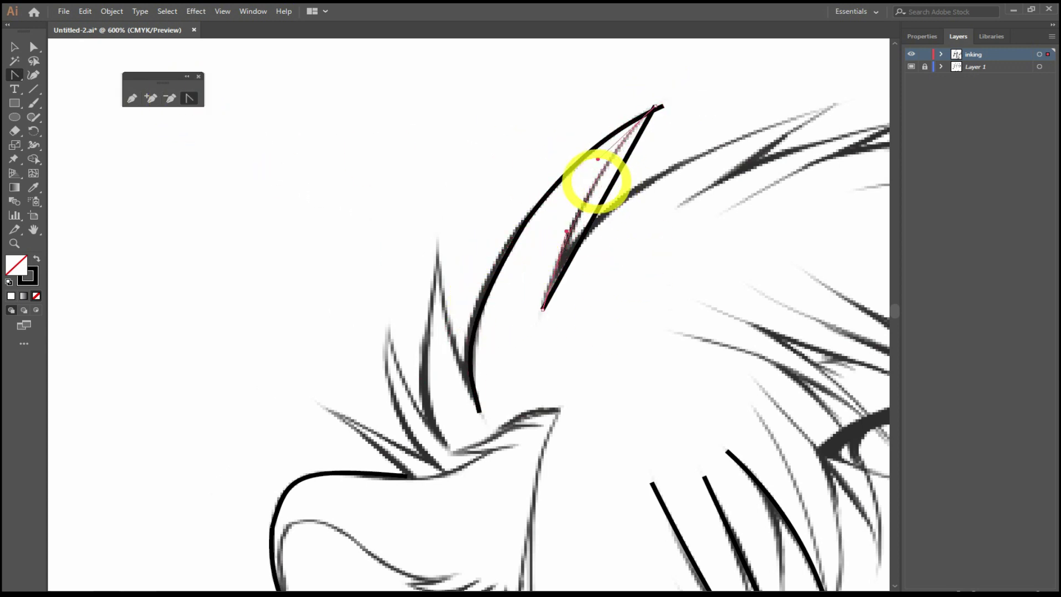
left_click_drag(597, 181, 597, 181)
- Draw two more hair strands above the ear, curving the first to match the sketch
left_click(434, 237)
left_click(486, 420)
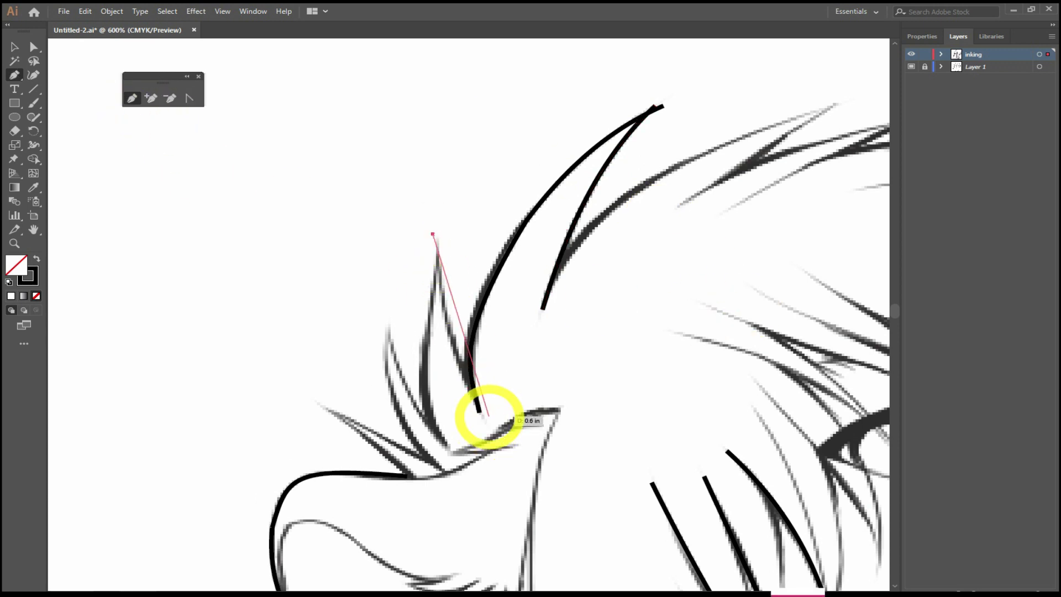
left_click(189, 97)
left_click_drag(458, 319, 450, 345)
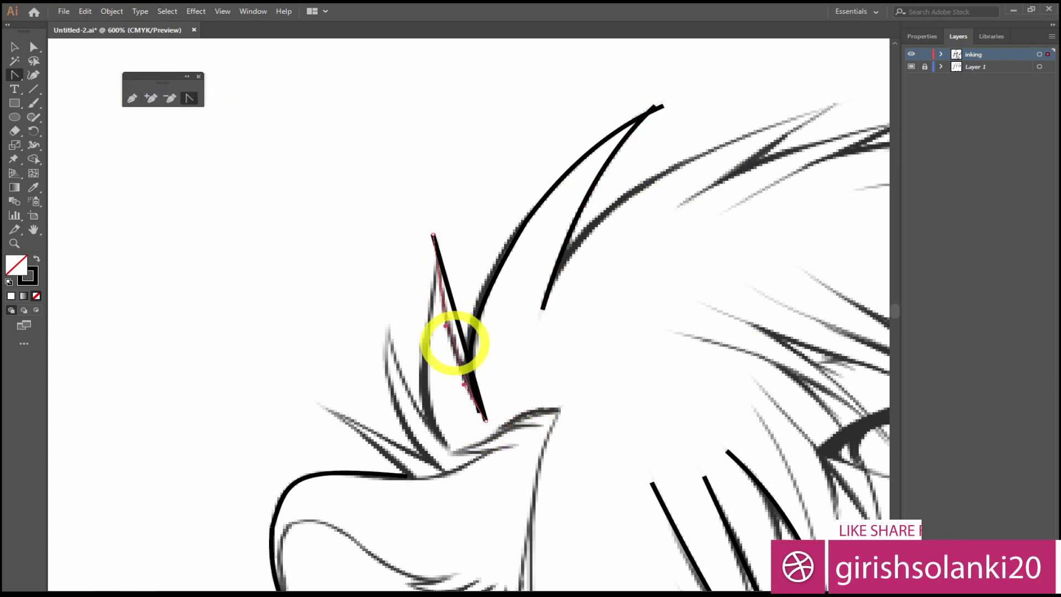
left_click(132, 98)
left_click(446, 450)
left_click(442, 244)
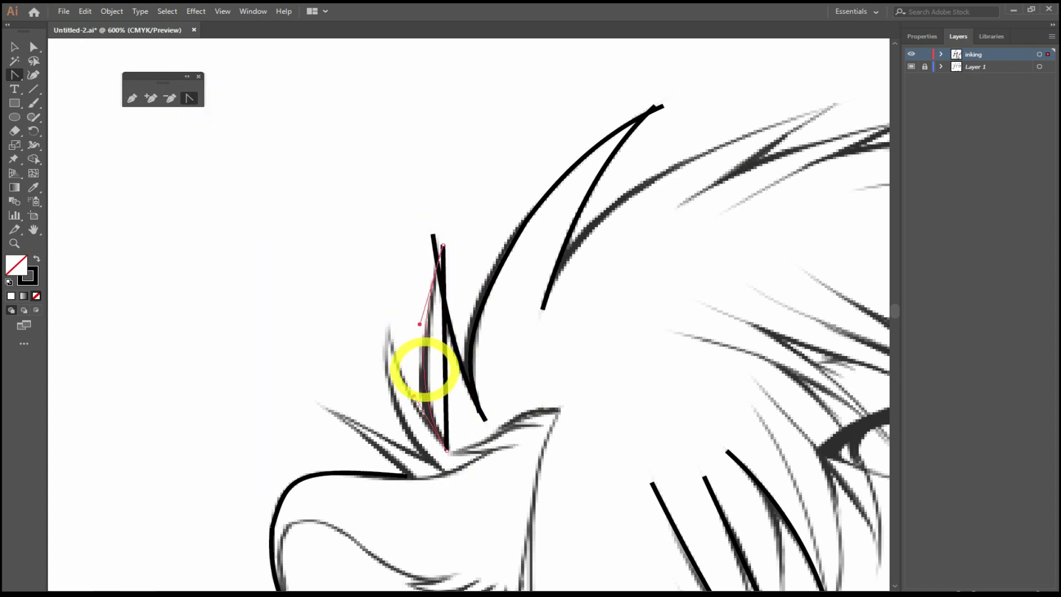
left_click(132, 97)
- Draw two further hair strands and bend one into a curve
left_click(386, 314)
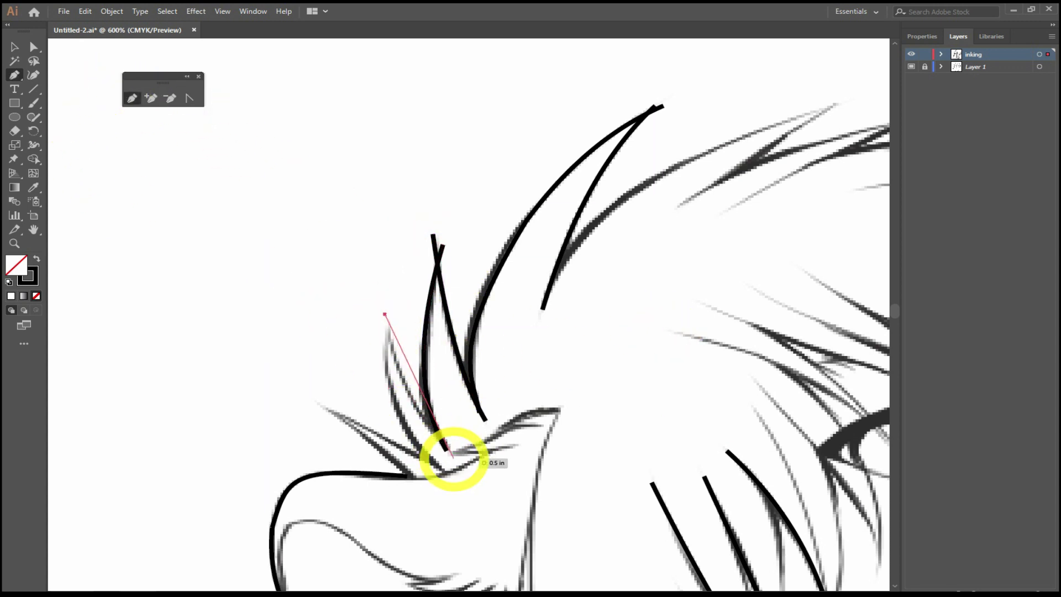
left_click(455, 457)
left_click(392, 309)
left_click(443, 475)
left_click(189, 98)
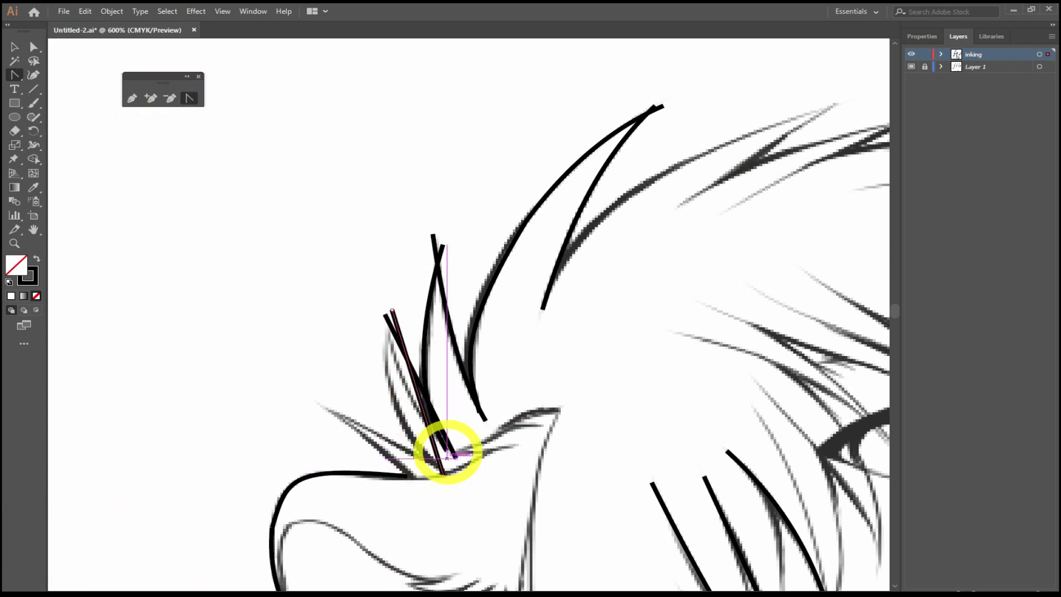
left_click_drag(398, 409, 397, 410)
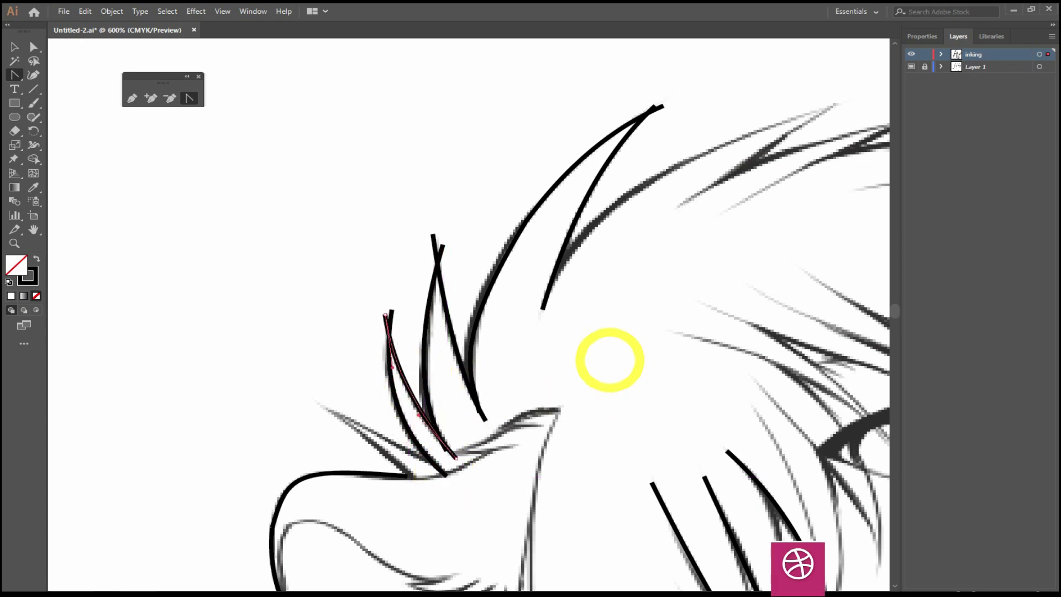
- Draw two more hair strand strokes rising above the ear
scroll(521, 360, "down", 5)
left_click(132, 99)
left_click(333, 218)
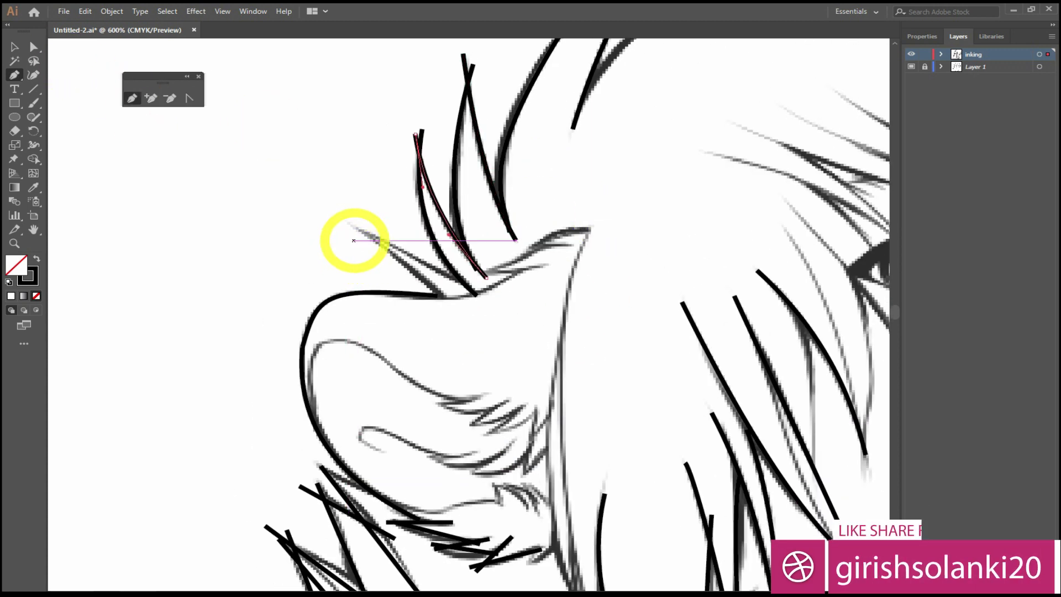
left_click(482, 291)
left_click(451, 305)
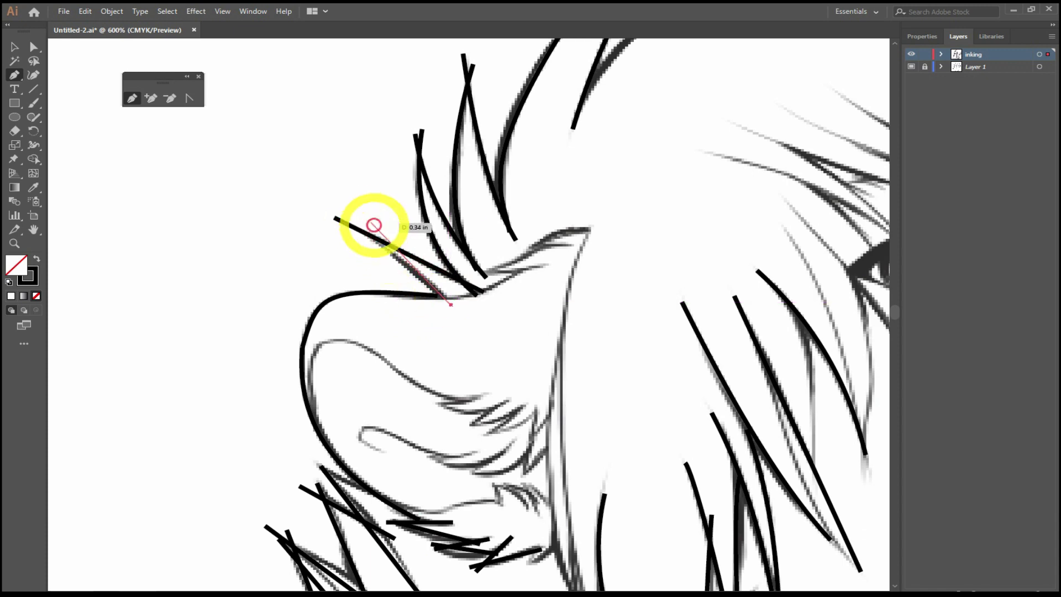
left_click(357, 222)
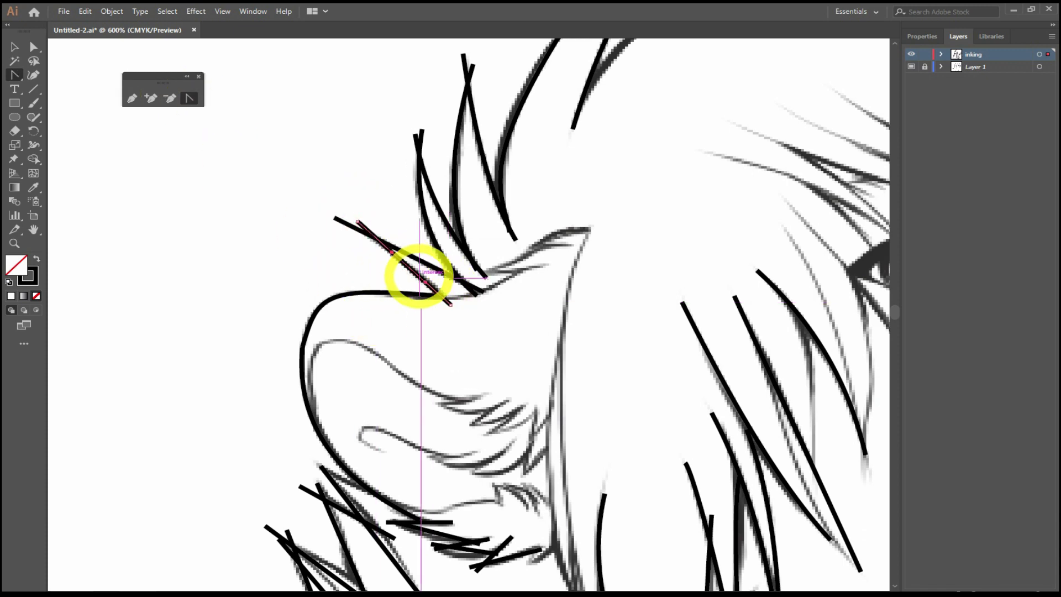
scroll(504, 260, "up", 5)
scroll(504, 261, "right", 5)
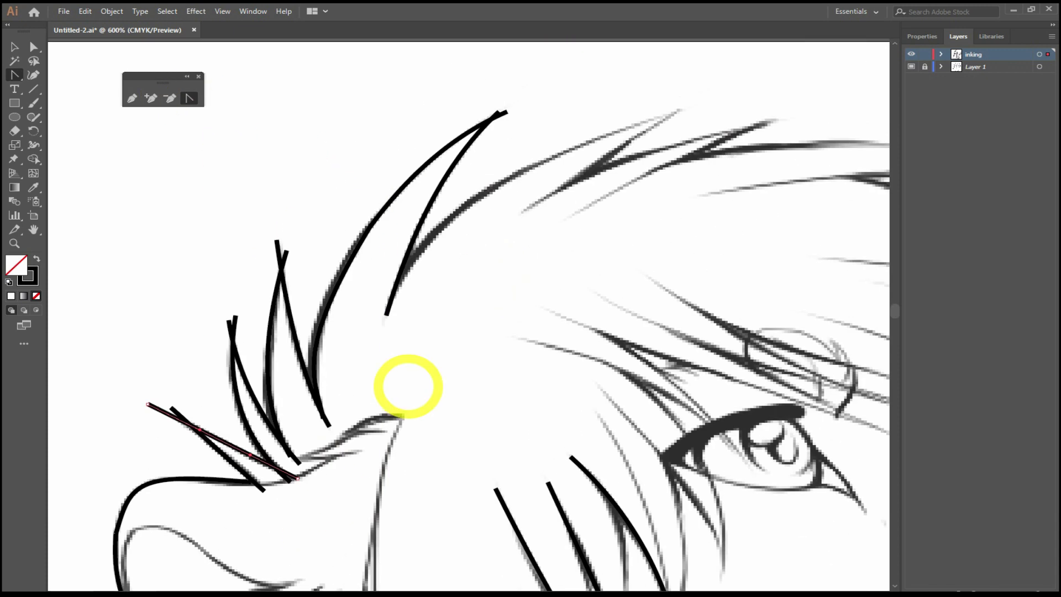
- Ink a long hair strand as a black stroke curved to follow the sketch
scroll(375, 370, "up", 2)
key("p")
left_click(595, 221)
left_click(289, 417)
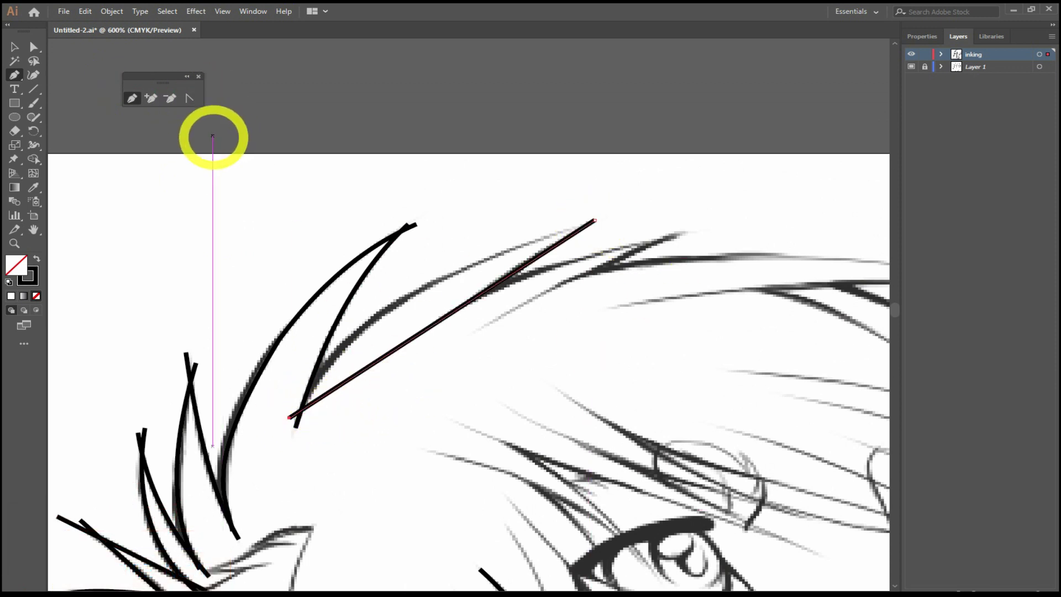
mouse_move(421, 334)
left_mouse_down()
mouse_move(414, 294)
mouse_move(474, 261)
left_mouse_up()
- Trace a straight stroke along another mane line at the top of the head
scroll(545, 327, "down", 2)
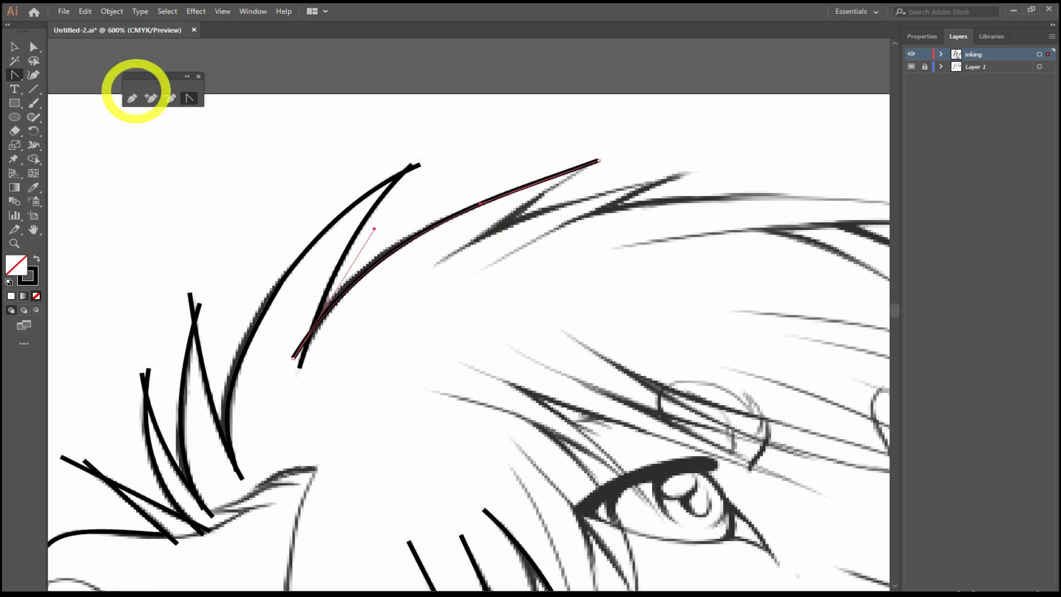
left_click(433, 264)
left_click(594, 153)
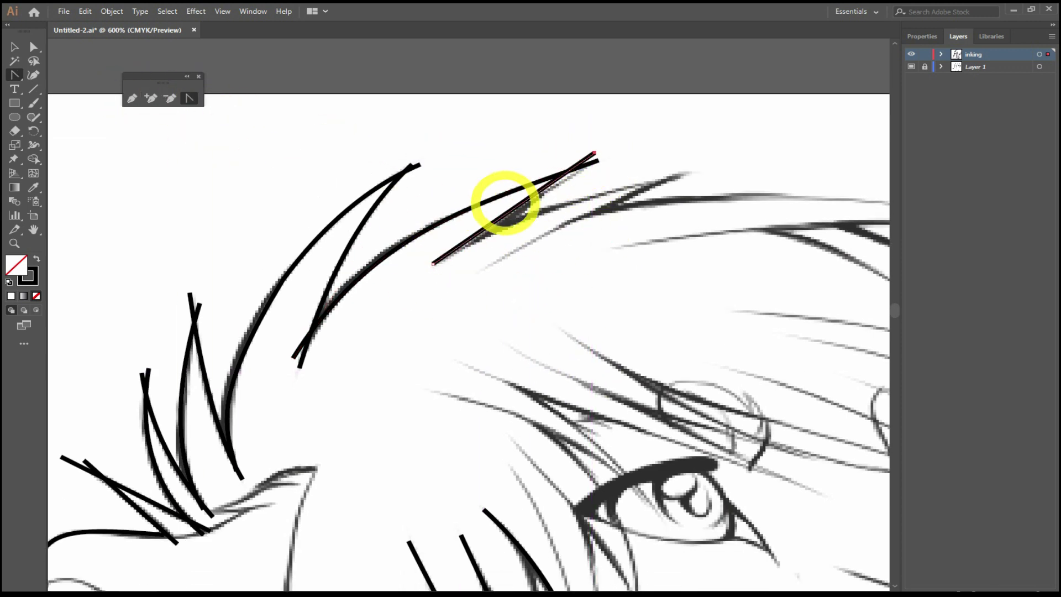
left_click_drag(673, 284, 512, 328)
- Draw the next mane strand stroke and add an anchor point partway along it
left_click(132, 98)
left_click(321, 311)
left_click(524, 220)
left_click(189, 98)
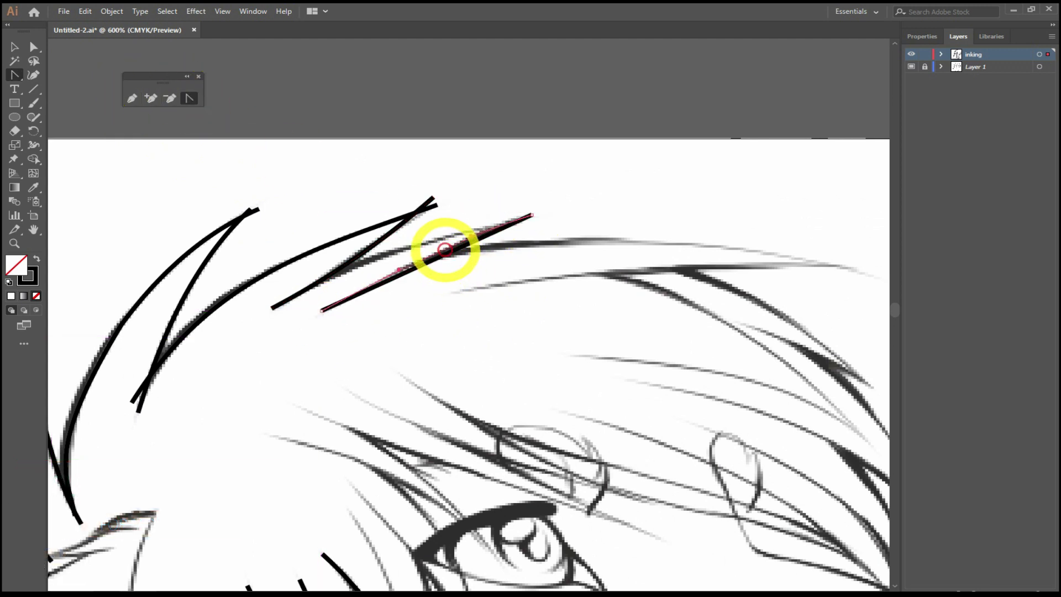
left_click(400, 271)
- Draw another mane strand and curve it to match the sketch
left_click(131, 98)
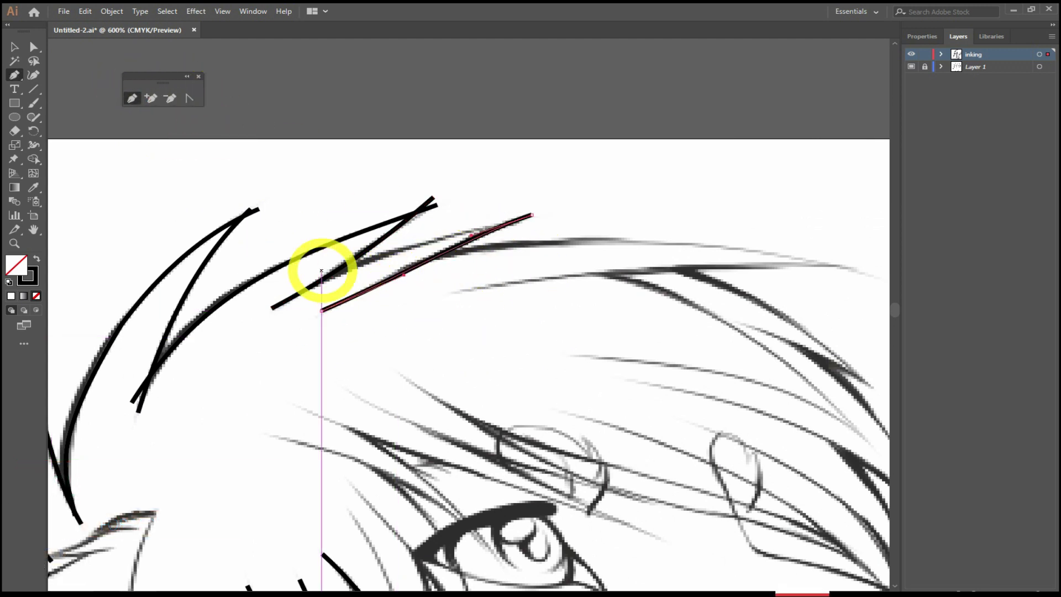
left_click(313, 276)
left_click(555, 215)
left_click(188, 99)
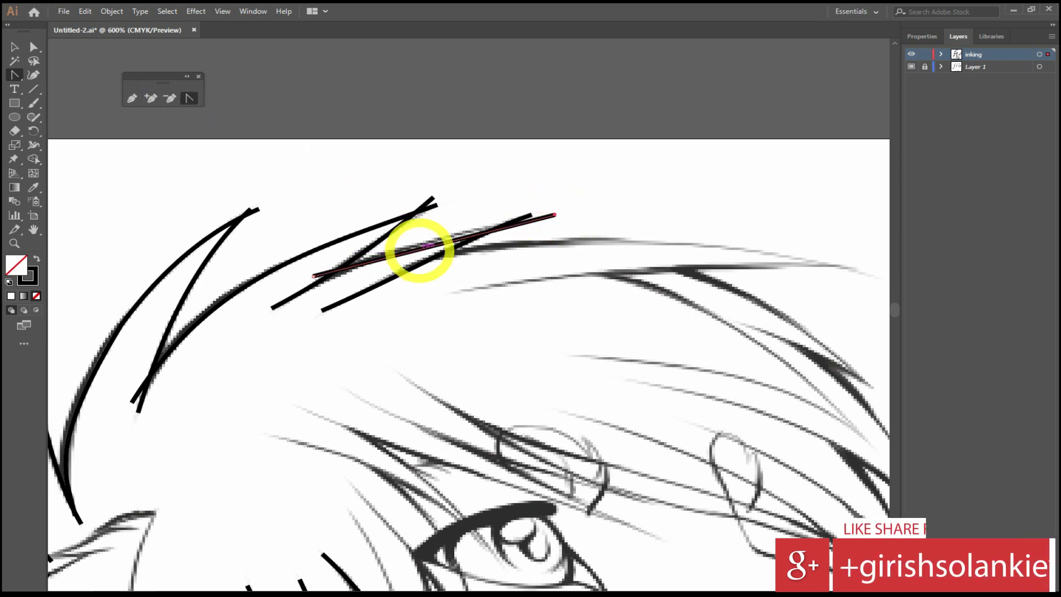
left_click_drag(416, 248, 467, 229)
- Ink the long top mane sweep and the lower mane line, arching both to fit the sketch
left_click_drag(606, 292, 432, 244)
left_click(131, 98)
left_click(250, 205)
left_click(699, 224)
left_click(275, 244)
left_click(699, 222)
left_click(189, 98)
left_click_drag(453, 213, 462, 194)
left_click_drag(520, 230, 533, 229)
left_click_drag(497, 305, 484, 214)
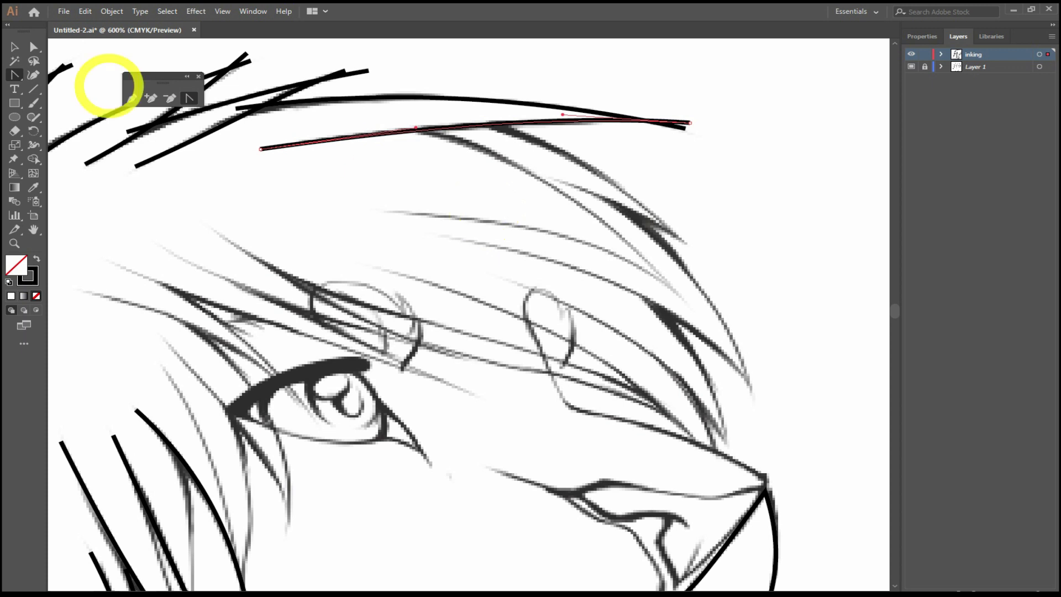
- Ink the first brow strand, bending its stroke to bulge along the sketch
left_click(482, 119)
left_click(694, 248)
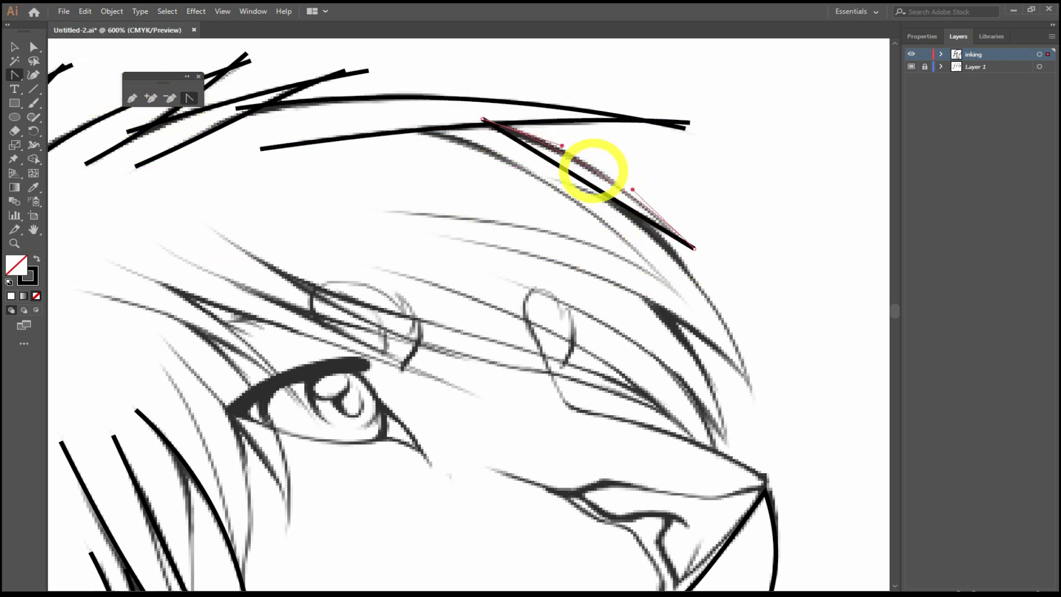
left_click_drag(594, 170, 272, 160)
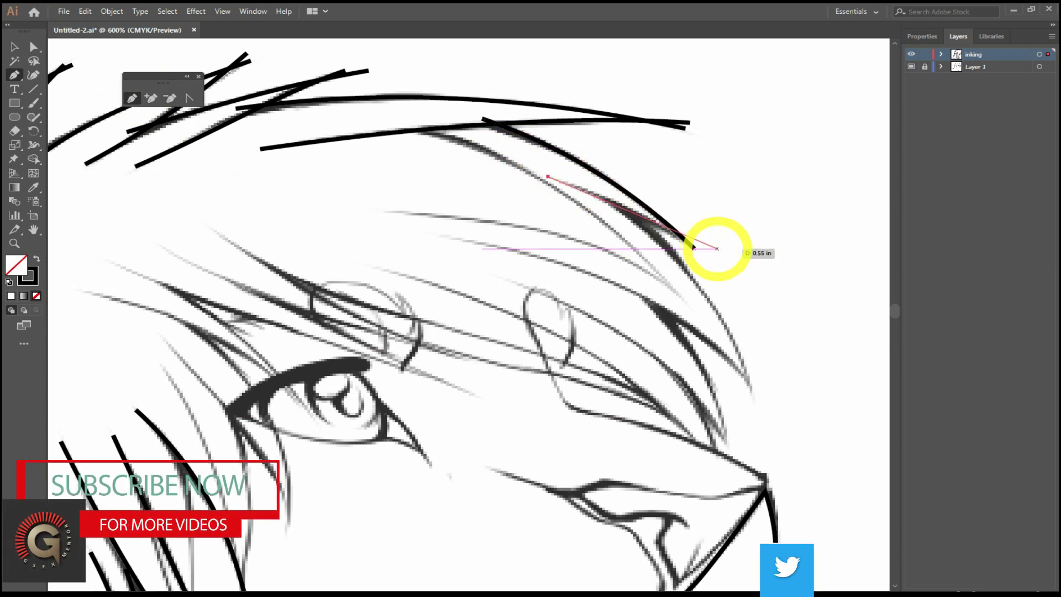
left_click(707, 247)
left_click(189, 98)
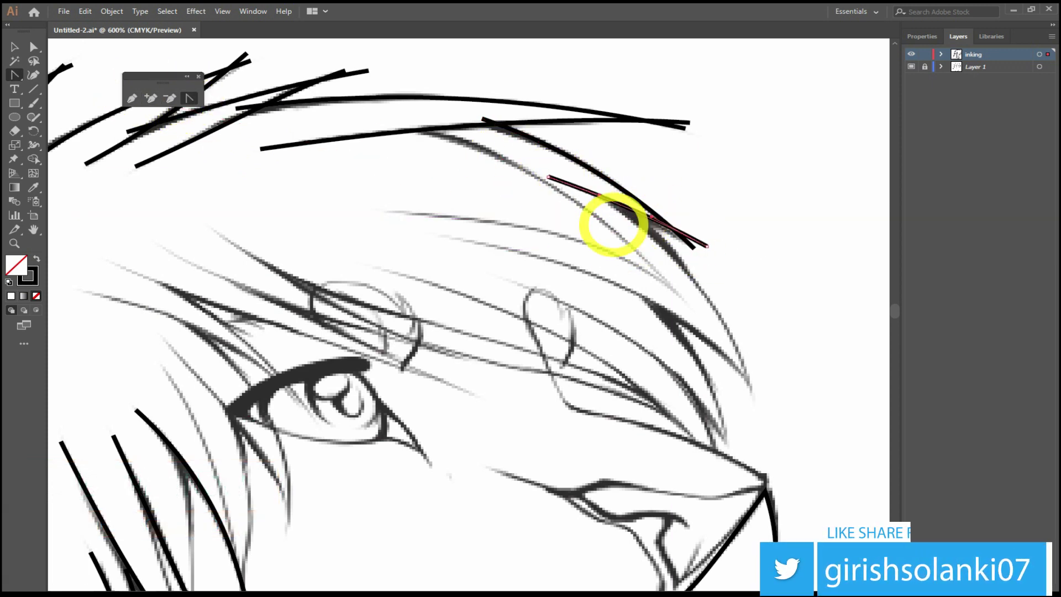
left_click(132, 99)
- Draw two more strands over the brow and curve each to follow the sketch
left_click(408, 120)
left_click(189, 98)
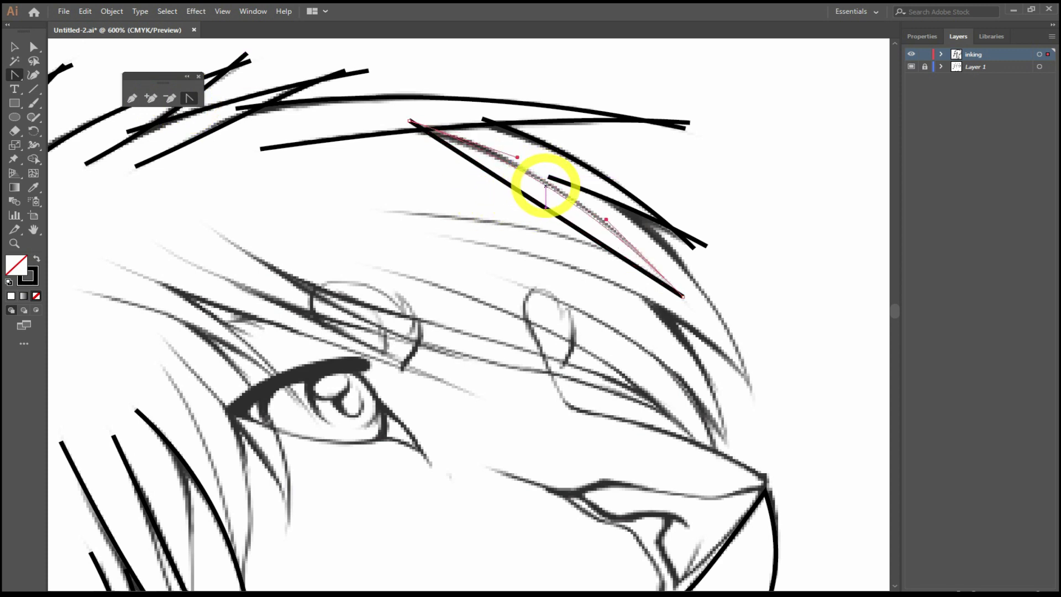
left_click_drag(561, 193, 563, 194)
left_click(133, 99)
left_click(380, 212)
mouse_move(539, 256)
left_mouse_down()
mouse_move(552, 229)
mouse_move(580, 244)
left_mouse_up()
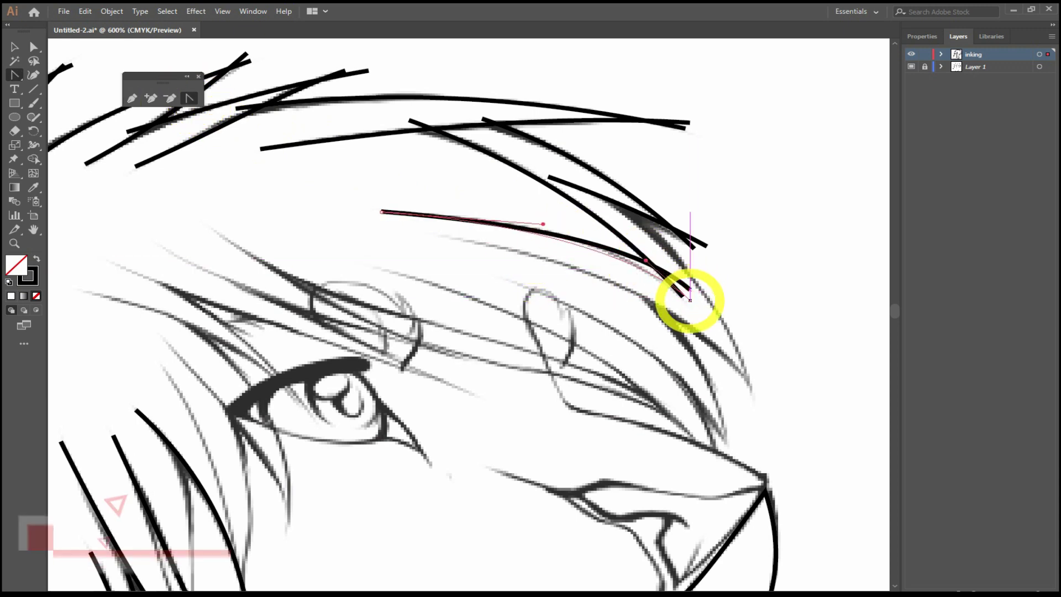
scroll(635, 221, "down", 3)
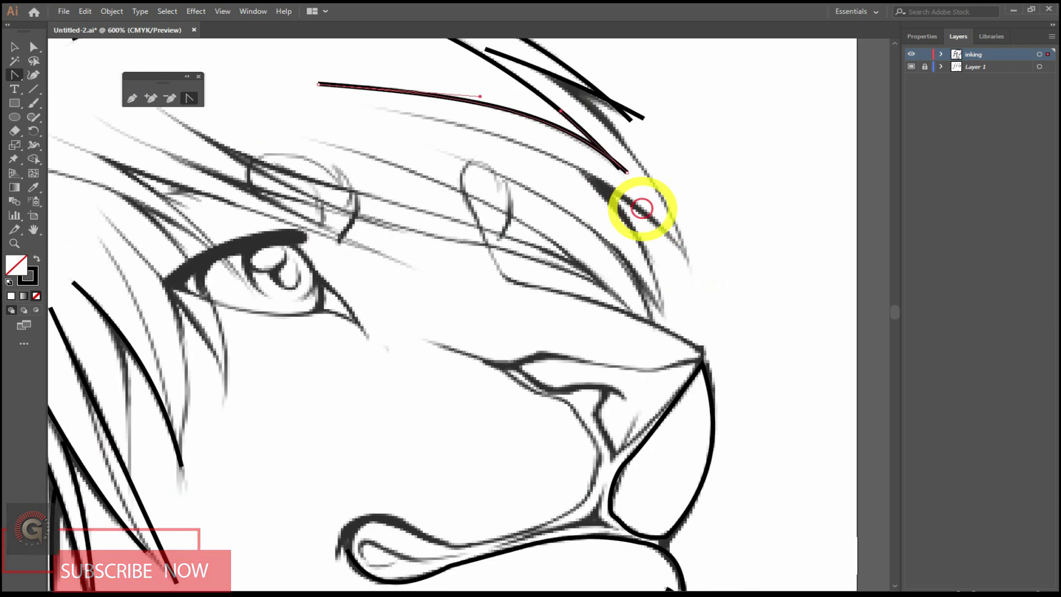
- Ink the strand near the brow as a curved black stroke
scroll(291, 275, "up", 2)
left_click(519, 169)
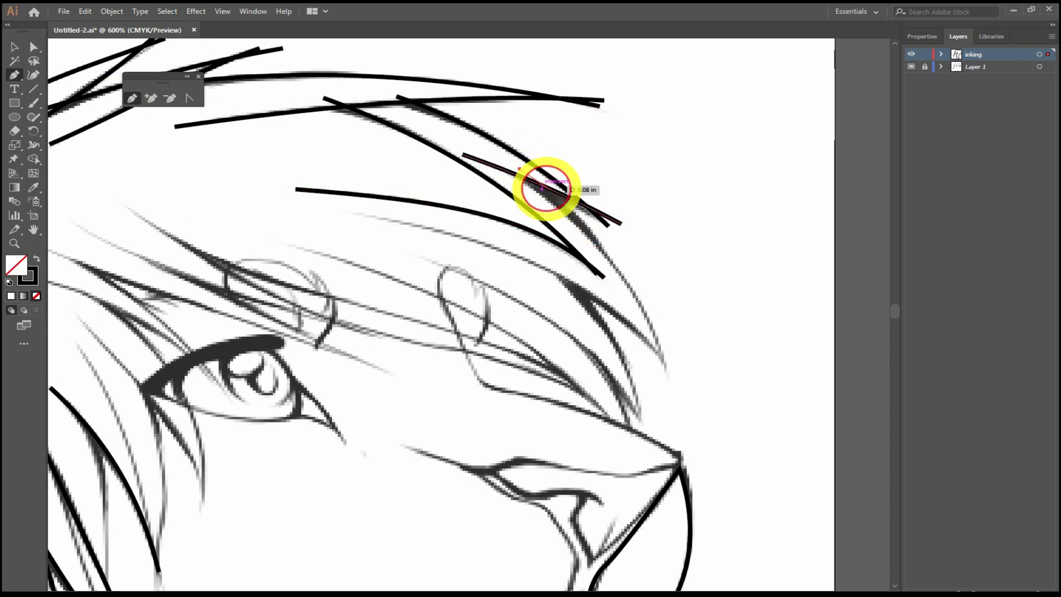
left_click(673, 371)
left_click(189, 98)
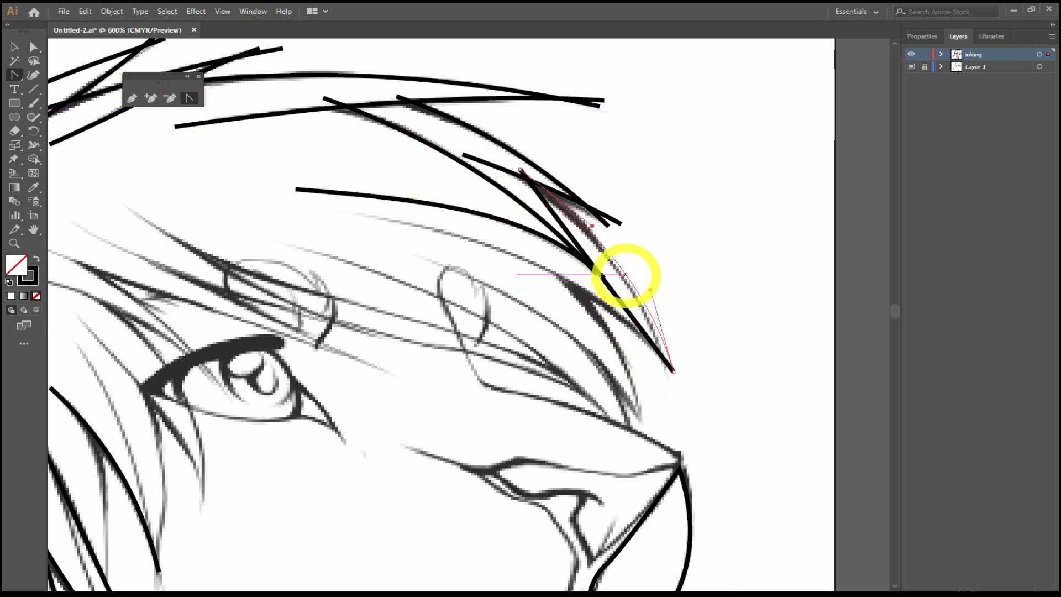
left_click_drag(608, 253, 675, 282)
- Trace the longer forelock strand and bend it into a curve
left_click(352, 213)
left_click(690, 370)
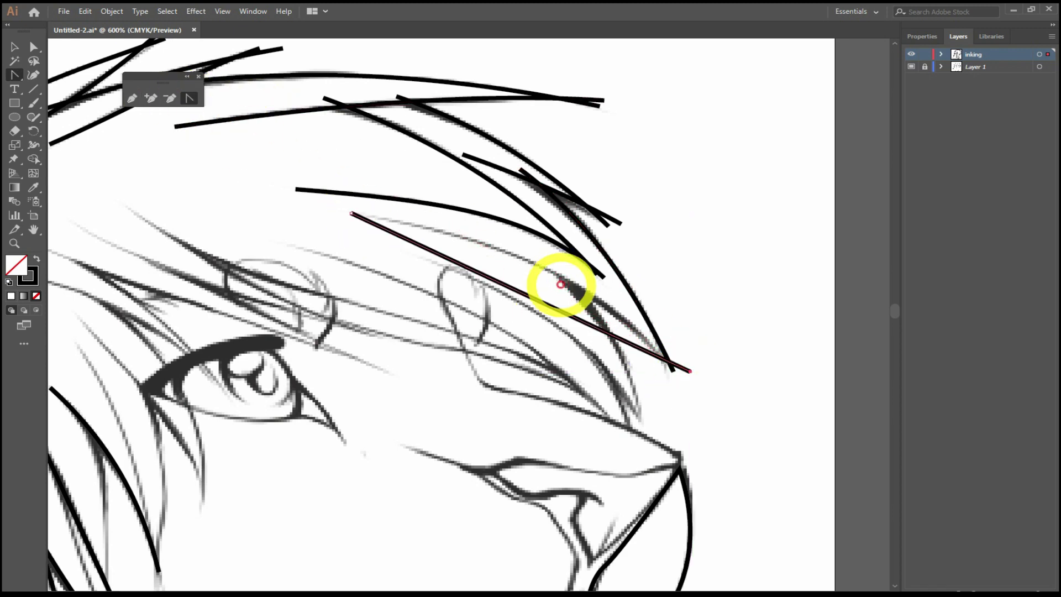
left_click_drag(536, 299, 563, 280)
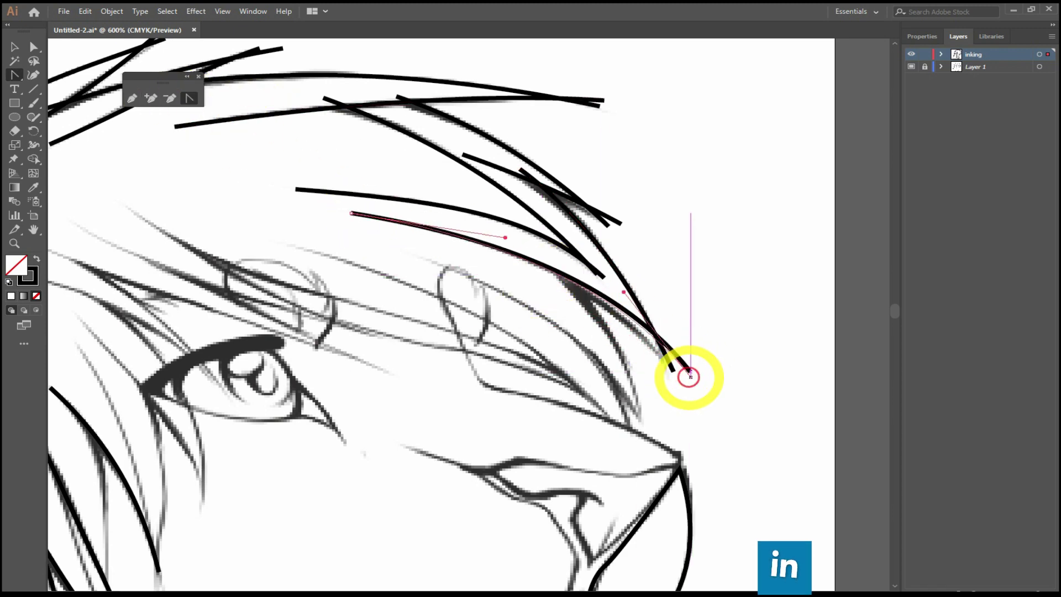
scroll(552, 246, "down", 3)
- Draw a short forelock strand and curve it to match the sketch
left_click(133, 98)
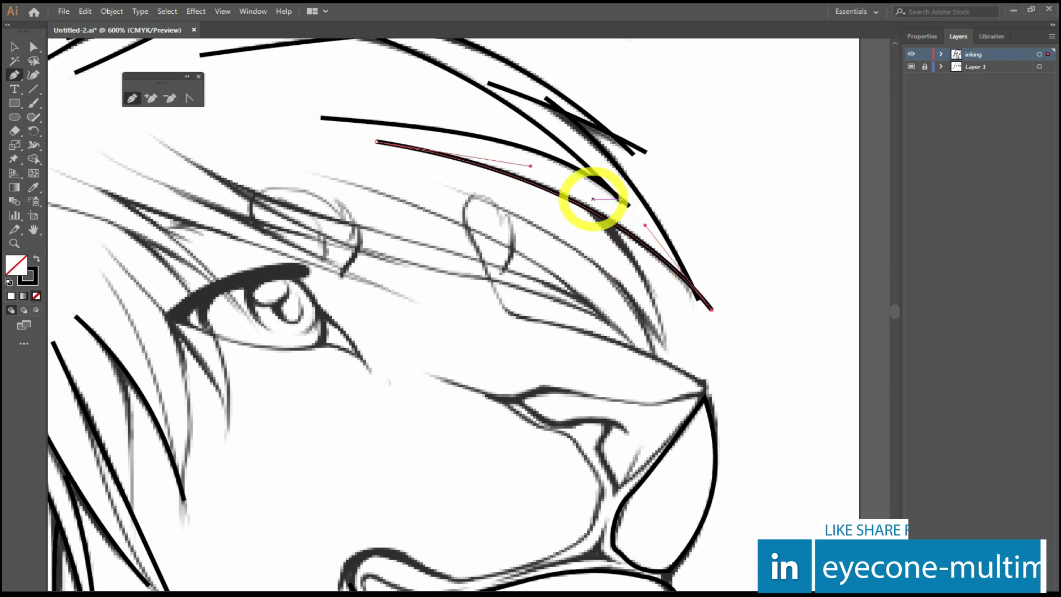
left_click(589, 198)
left_click(665, 348)
key("shift+c")
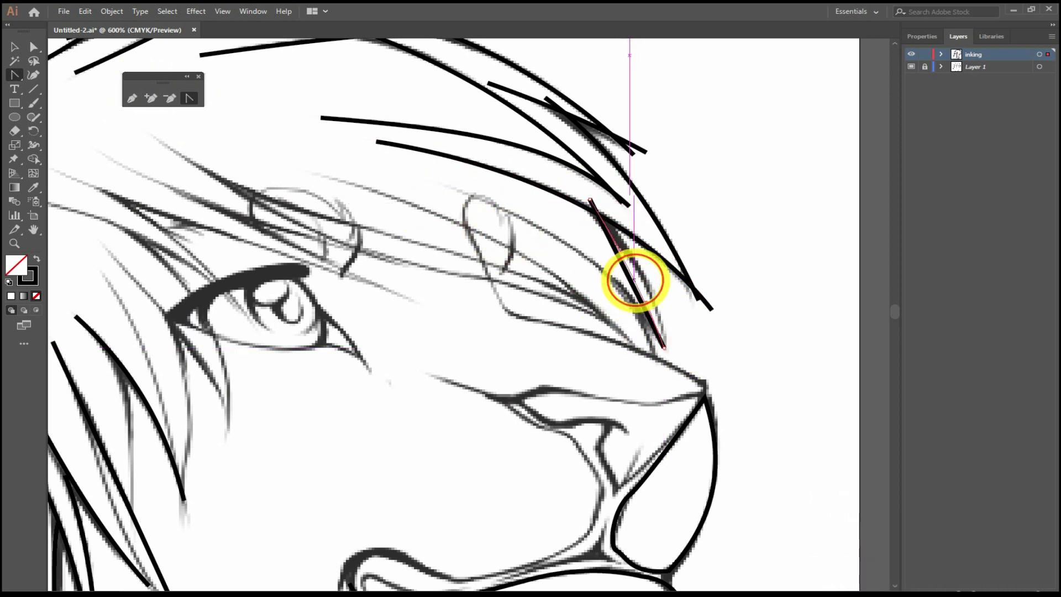
left_click_drag(648, 284, 664, 326)
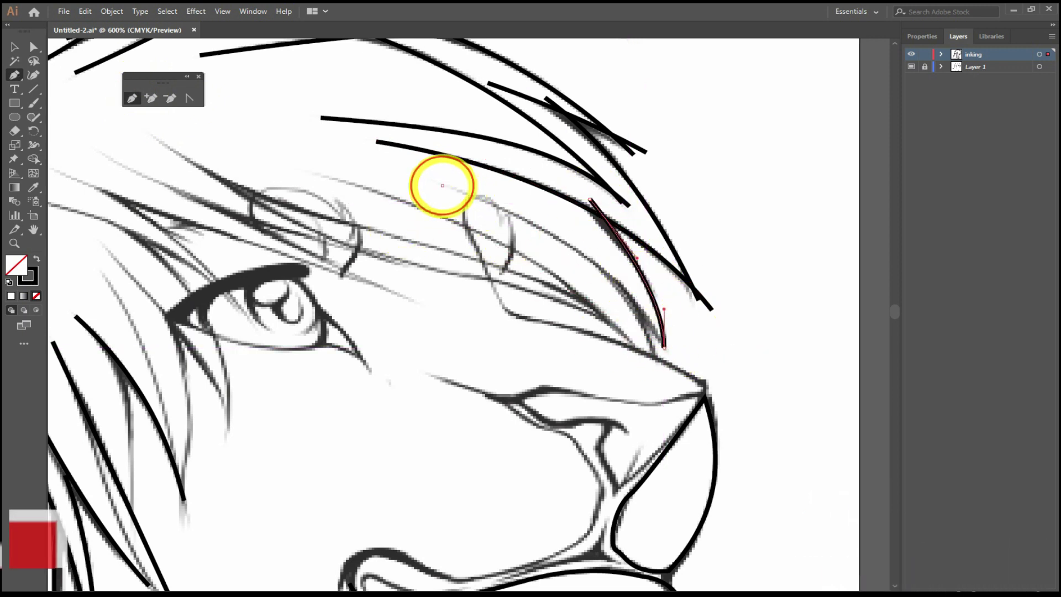
- Ink the strand above the brow bump down to the nose bridge as a curve
left_click(443, 186)
left_click(674, 349)
key("shift+c")
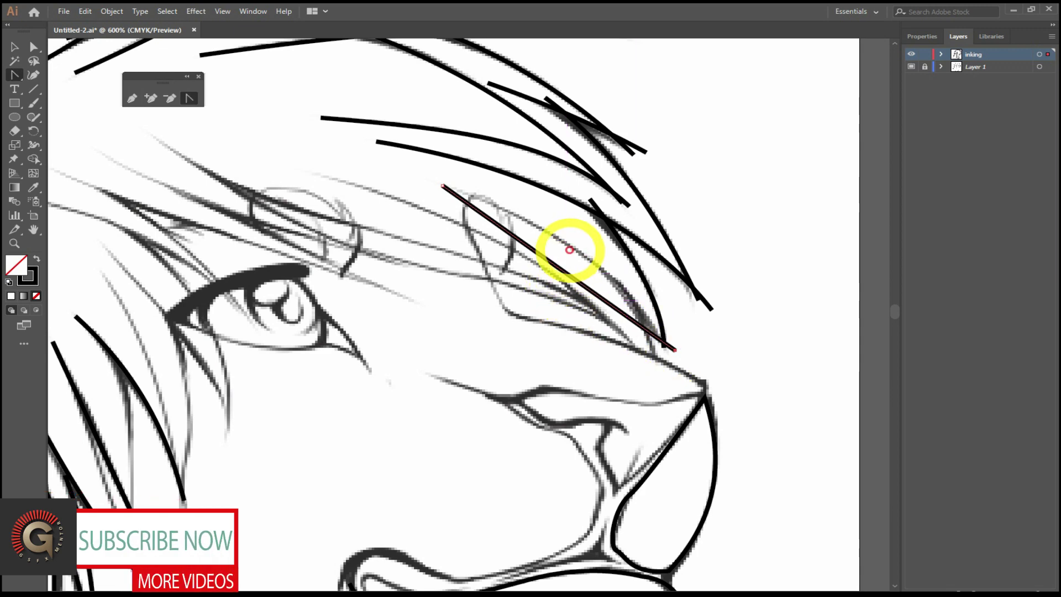
left_click_drag(560, 271, 582, 246)
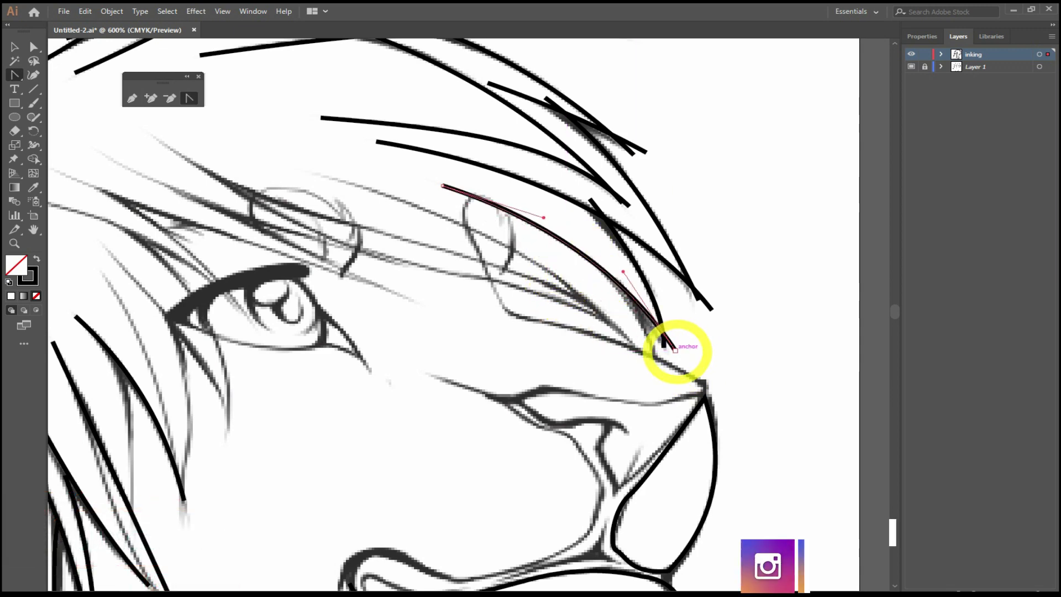
left_click_drag(675, 350, 668, 346)
- Extend the strand with a curved end reaching toward the nose
scroll(608, 370, "up", 3)
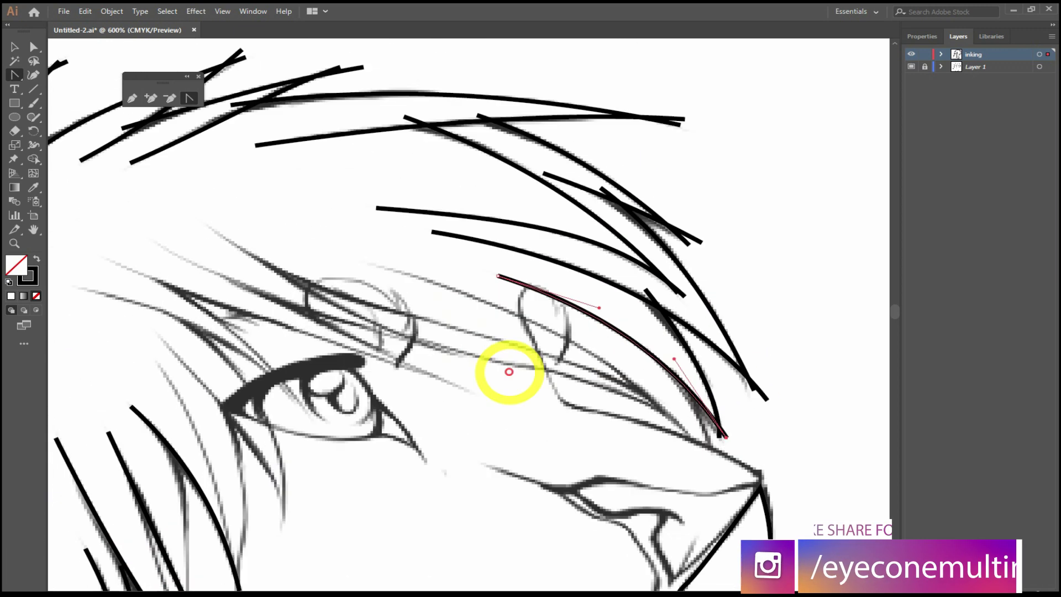
scroll(497, 331, "down", 4)
left_click(132, 99)
left_click(622, 227)
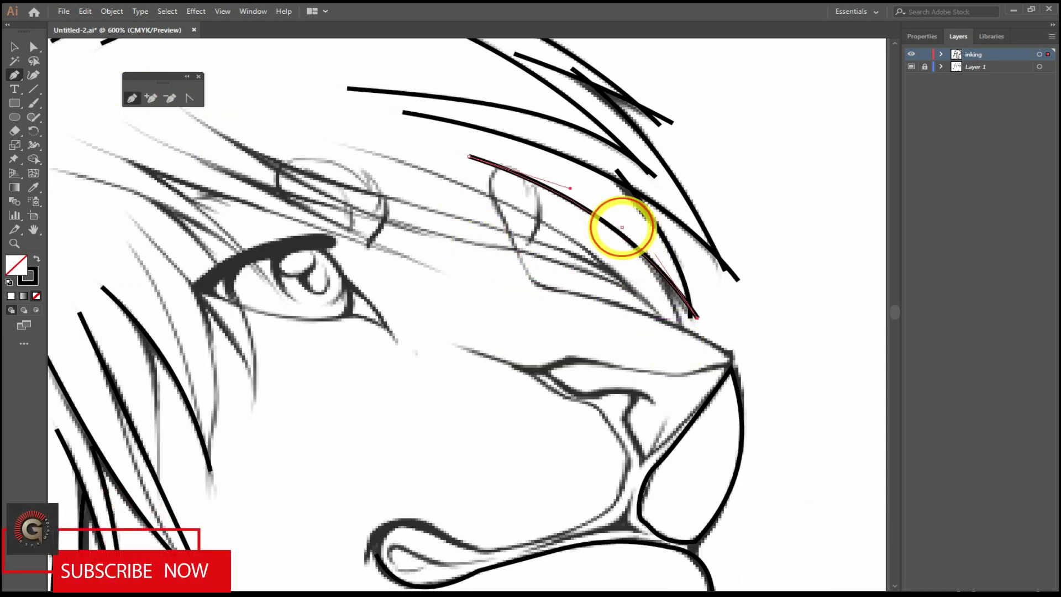
left_click_drag(686, 348, 704, 387)
left_click(672, 372)
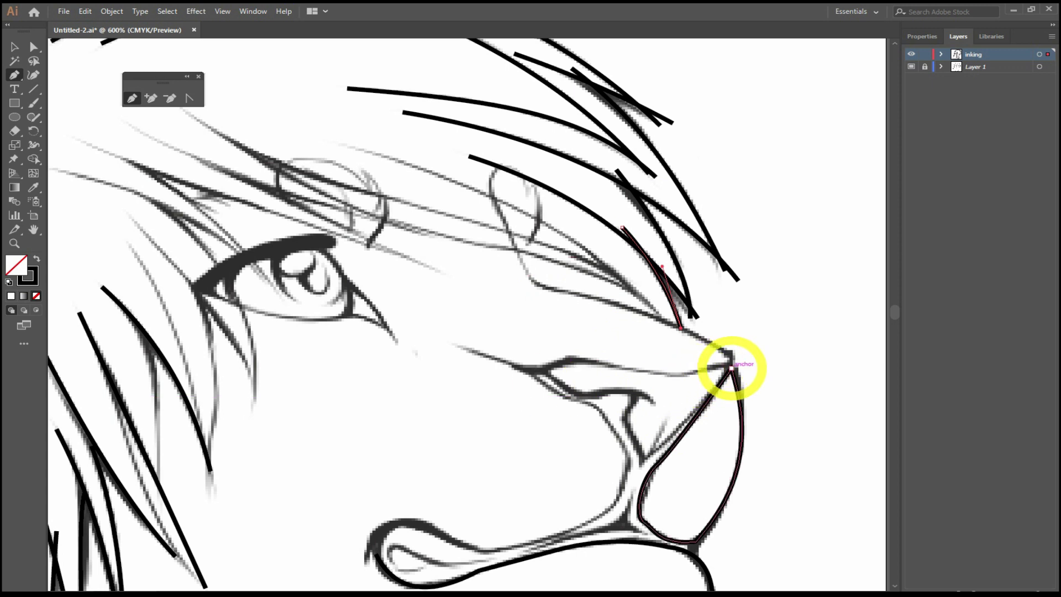
- Ink the nose side and the top edge of the nose, smoothing it into curves
left_click(639, 463)
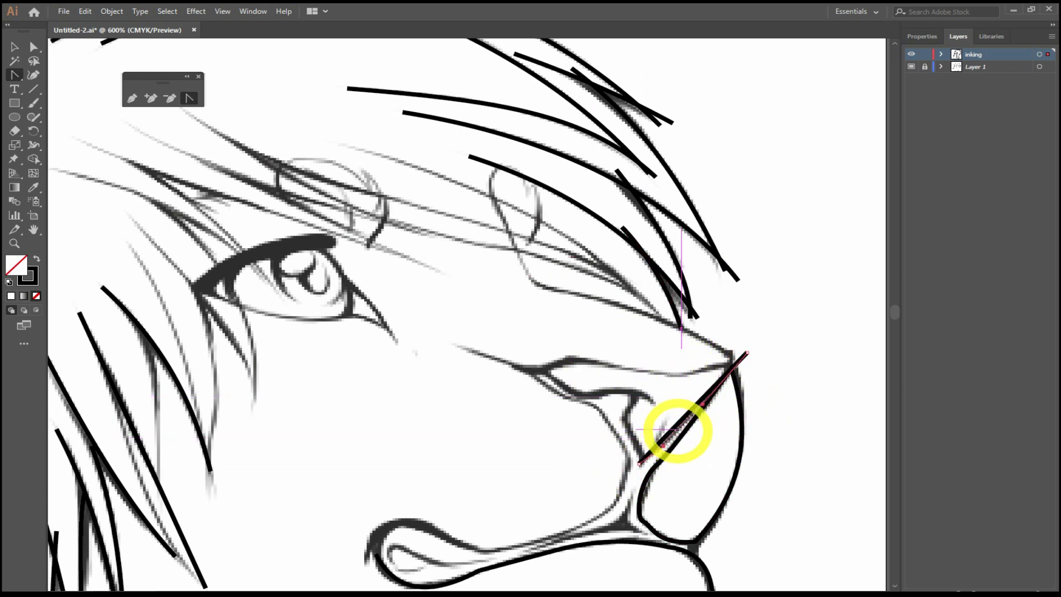
left_click_drag(678, 430, 682, 436)
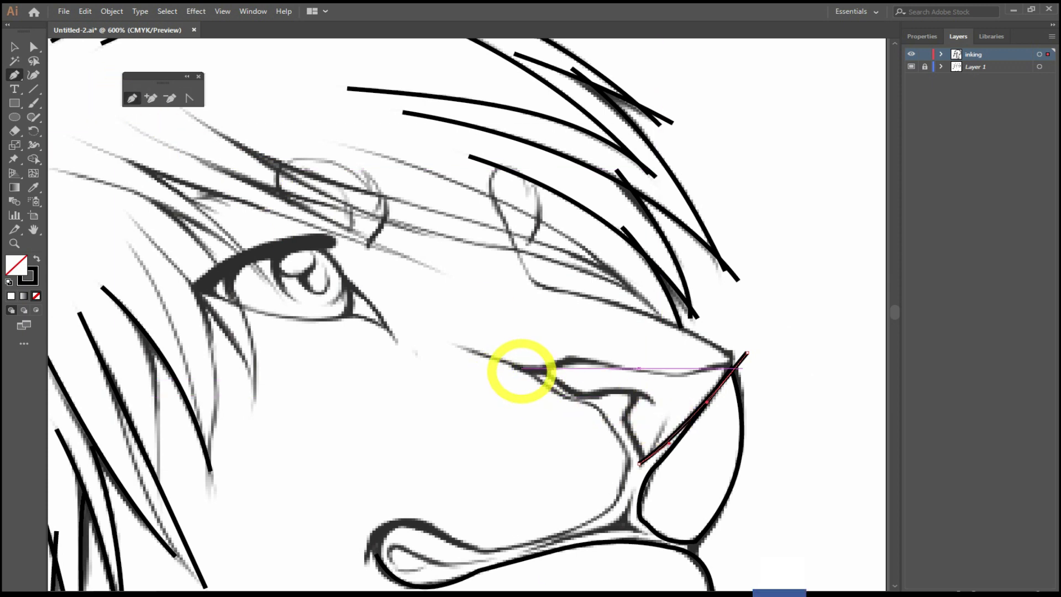
left_click(456, 345)
left_click(523, 372)
left_click(573, 358)
left_click(670, 375)
left_click(750, 363)
left_click(189, 99)
left_click_drag(706, 367, 710, 374)
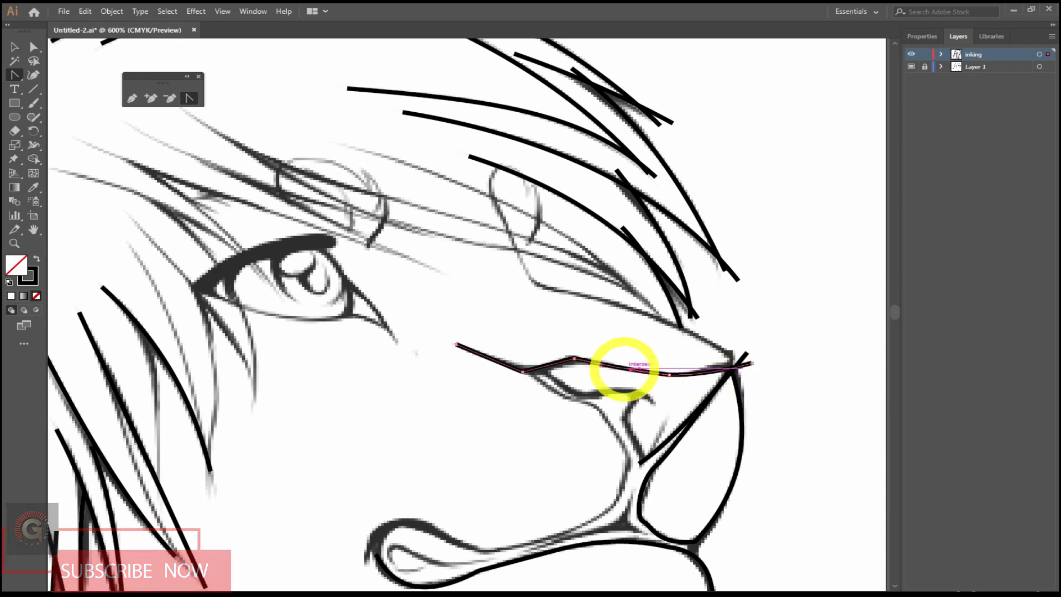
left_click_drag(505, 360, 509, 408)
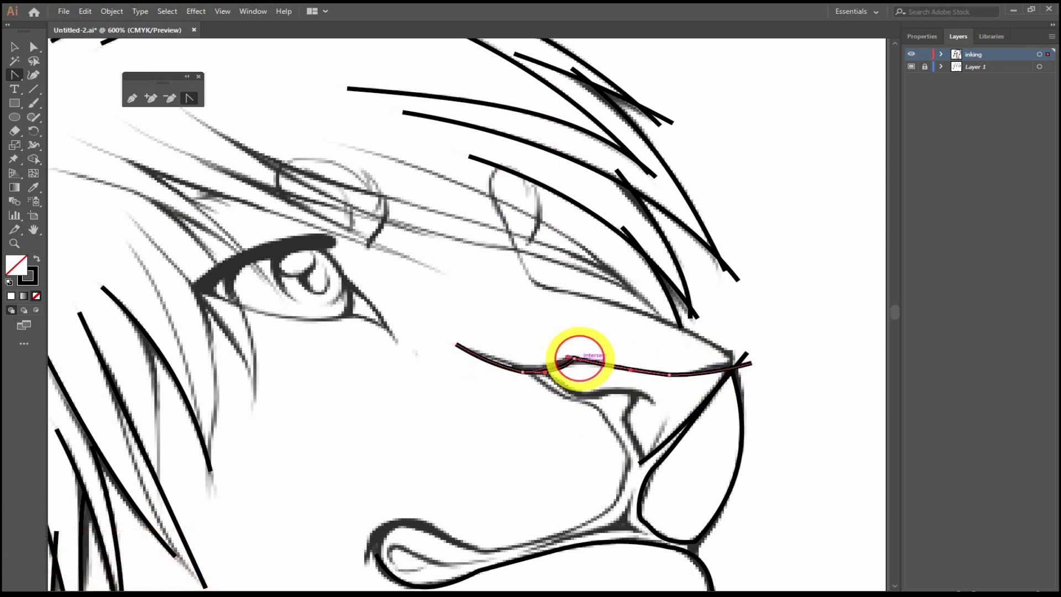
left_click_drag(594, 352, 597, 360)
- Curve a nose-bridge stroke from the nose tip and draw the line beside the eye
key("p")
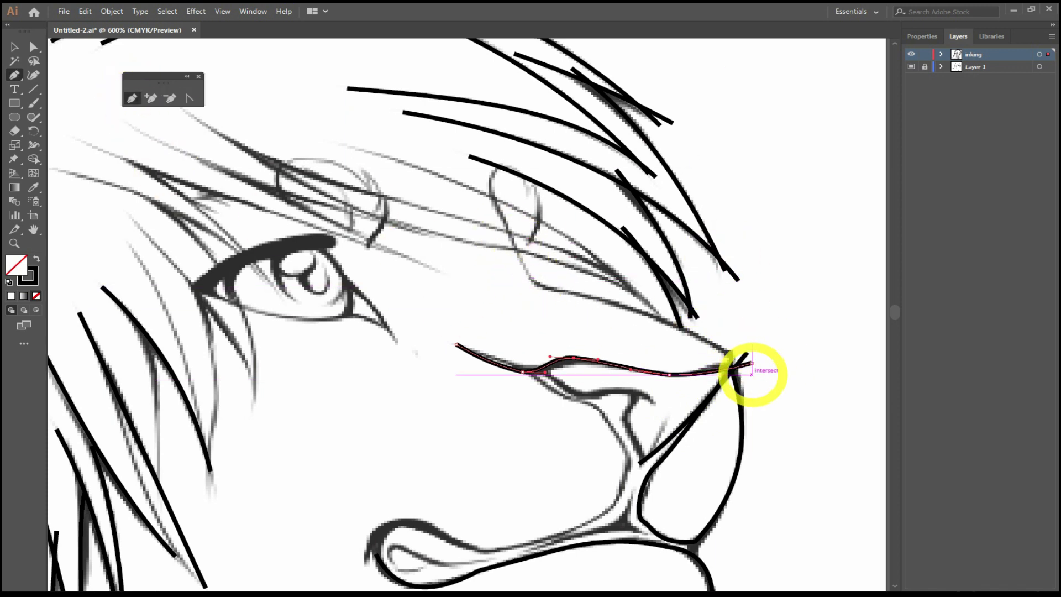
left_click_drag(732, 360, 731, 359)
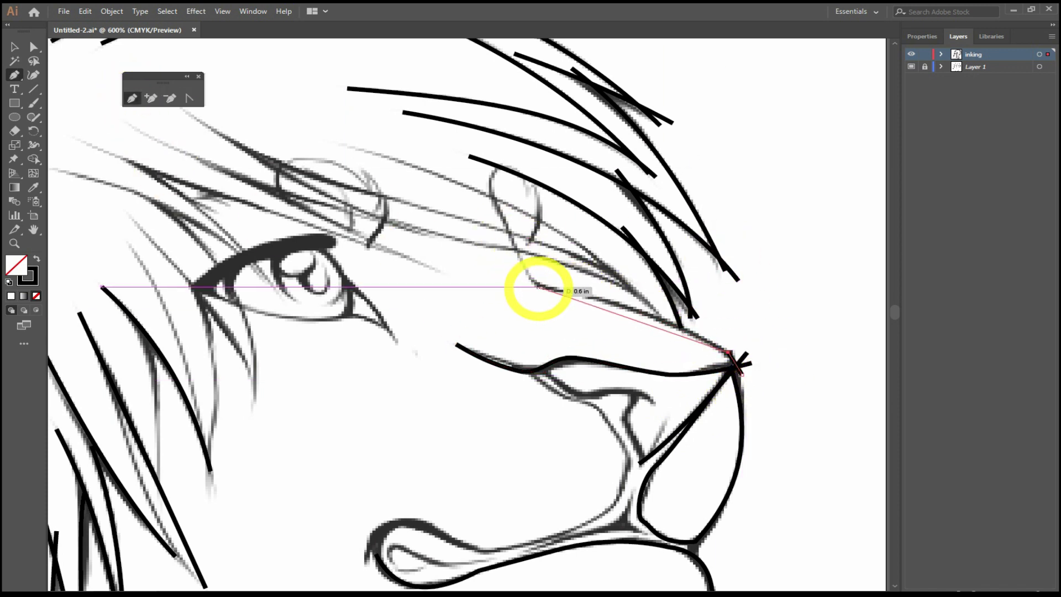
key("shift+c")
left_click_drag(649, 319, 644, 315)
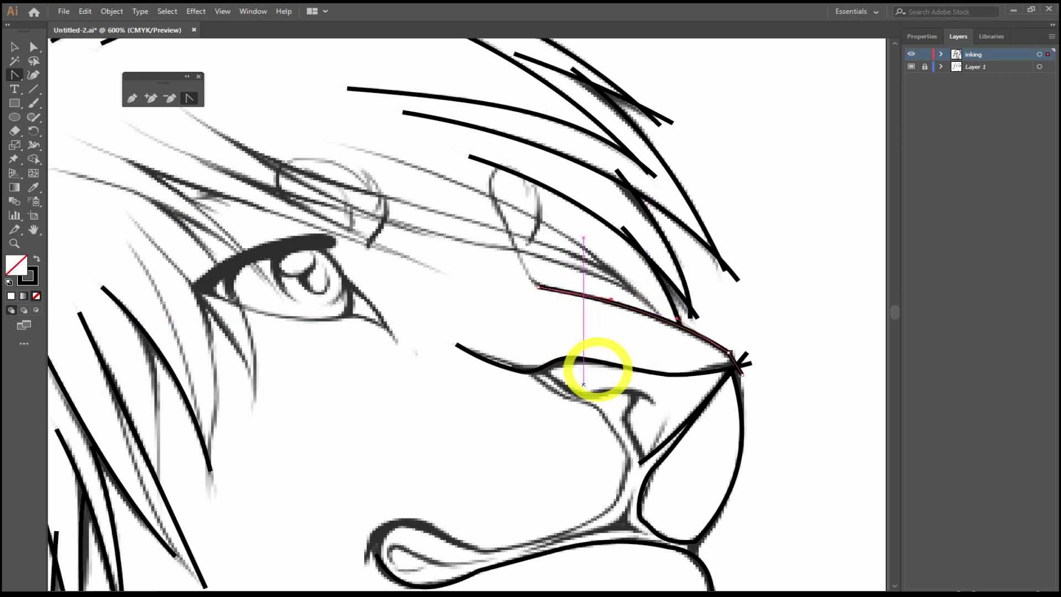
left_click(490, 176)
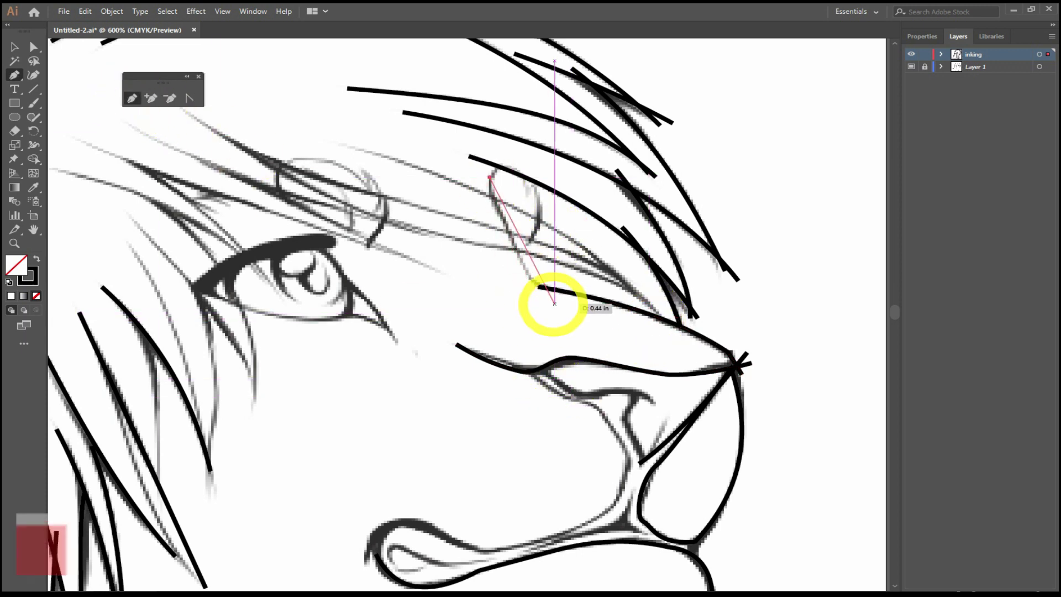
left_click(557, 302)
key("shift+c")
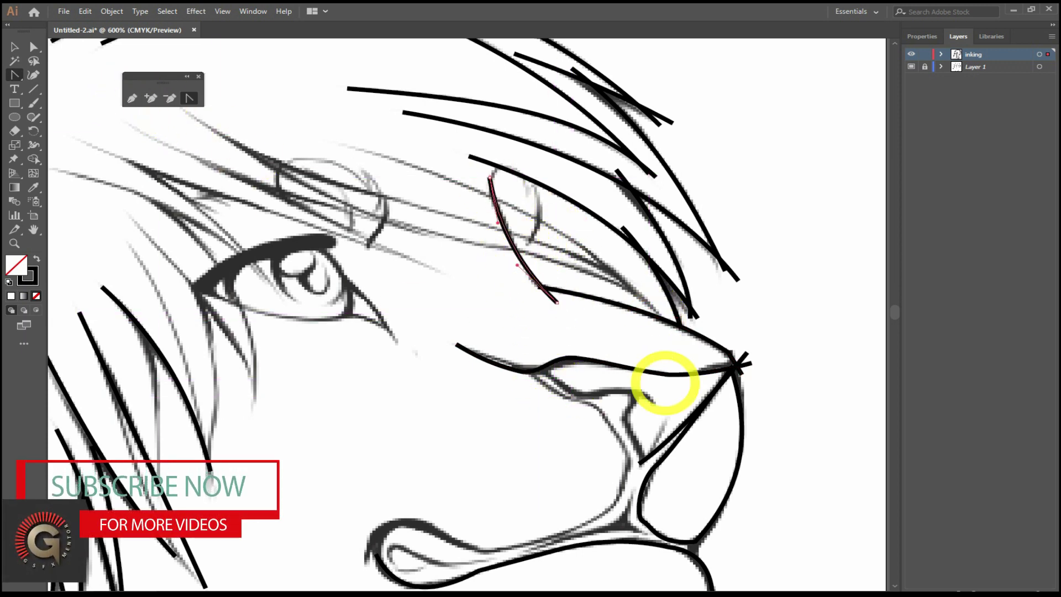
- Place anchors along the nose outline down toward the lip
scroll(661, 331, "down", 4)
left_click(557, 157)
left_click(610, 205)
left_click(658, 269)
left_click(583, 335)
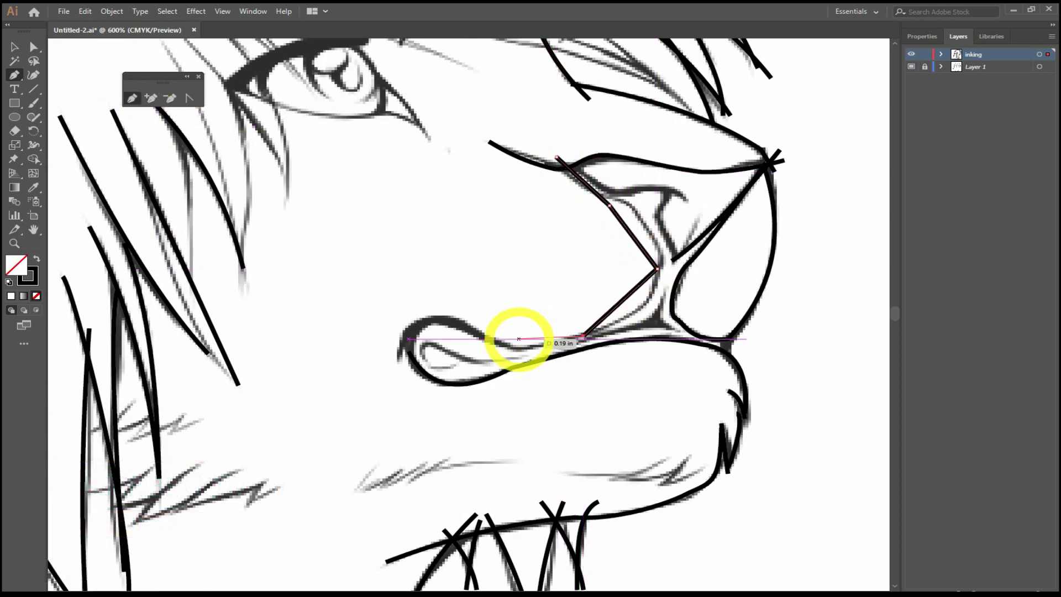
- Curve the upper and lower nose outline segments and trace a stroke along the lower lip
left_click_drag(644, 307, 642, 303)
left_click_drag(578, 184, 609, 209)
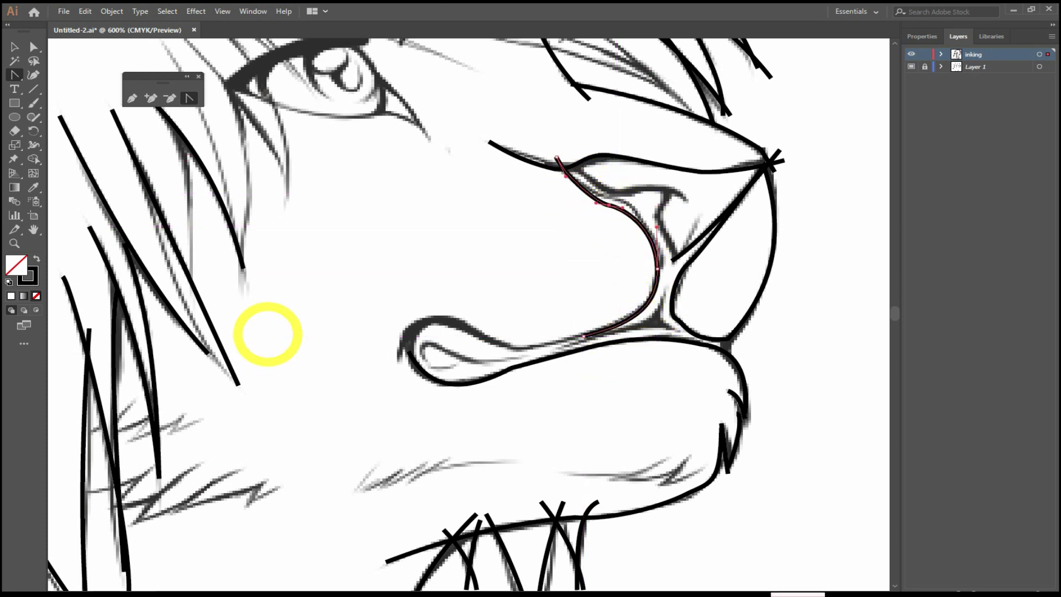
key("p")
left_click(386, 369)
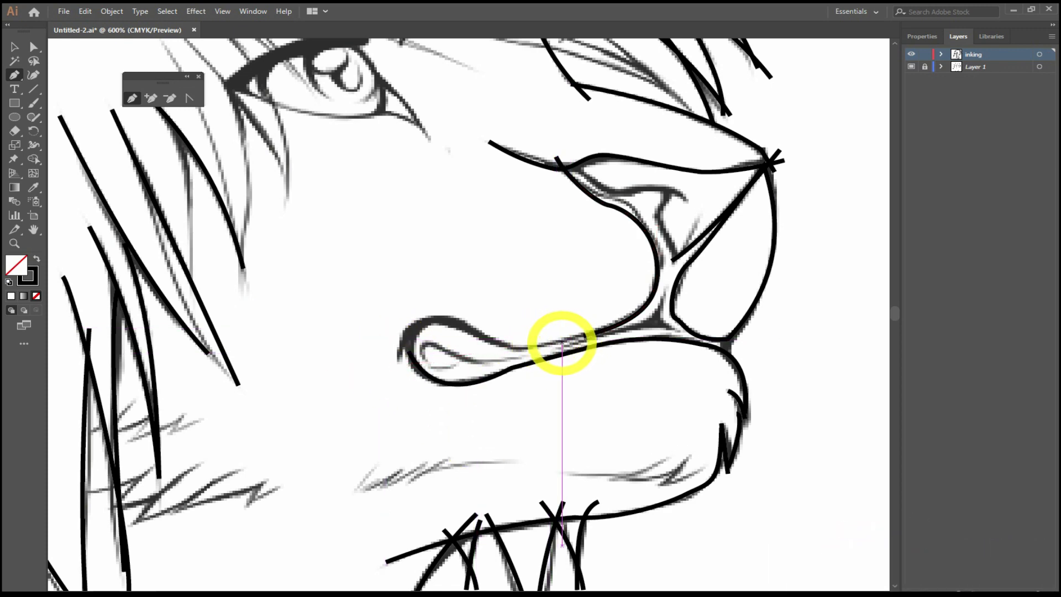
scroll(562, 344, "down", 3)
left_click(592, 314)
left_click(671, 290)
- Add two short chin fur strokes and bend the newest one into a curve
left_click(698, 280)
left_click(650, 322)
left_click(702, 303)
left_click(642, 315)
key("shift+c")
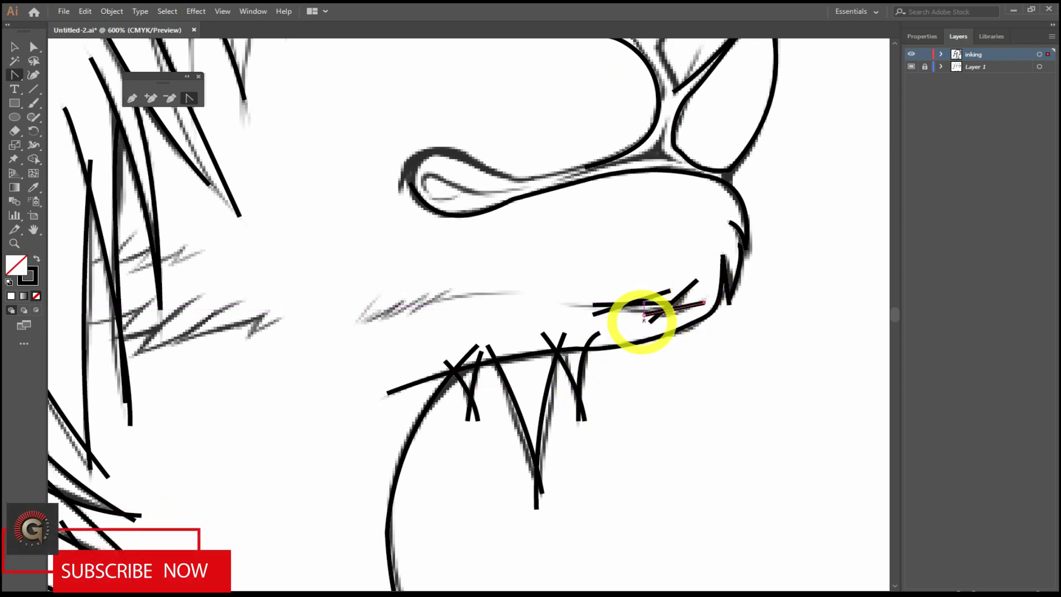
left_click(641, 304)
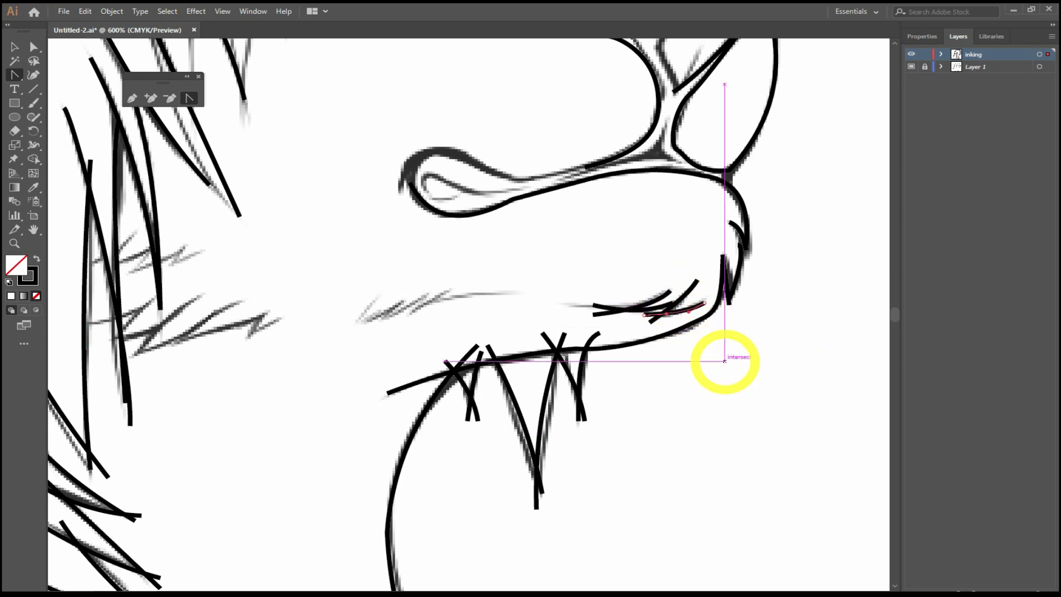
scroll(407, 372, "up", 5)
- Draw a curved stroke across the nostril and adjust its handle
left_click(132, 98)
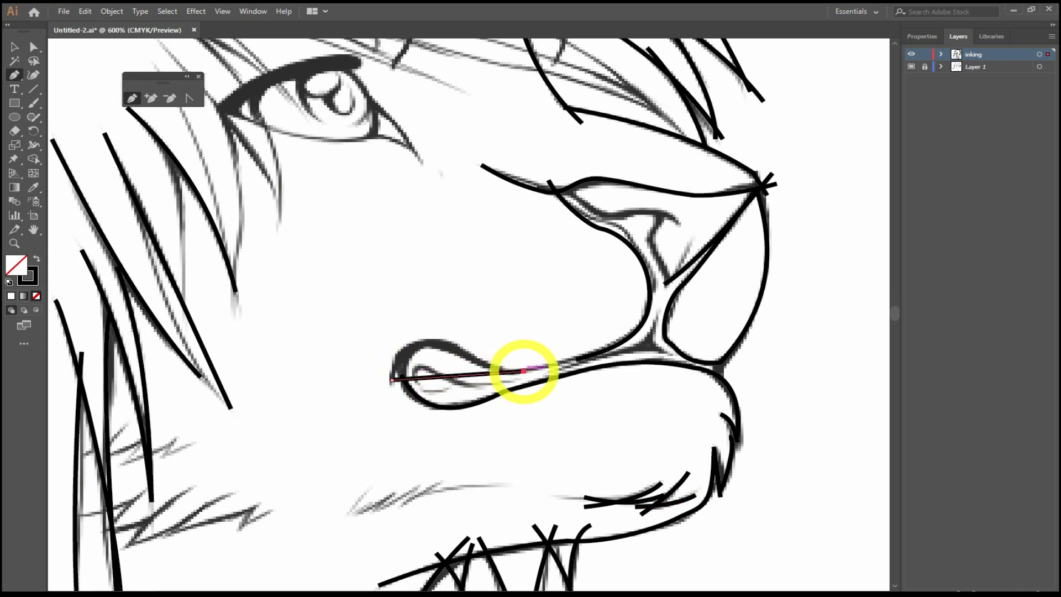
mouse_move(445, 381)
left_mouse_down()
mouse_move(420, 341)
mouse_move(459, 346)
mouse_move(407, 320)
left_mouse_up()
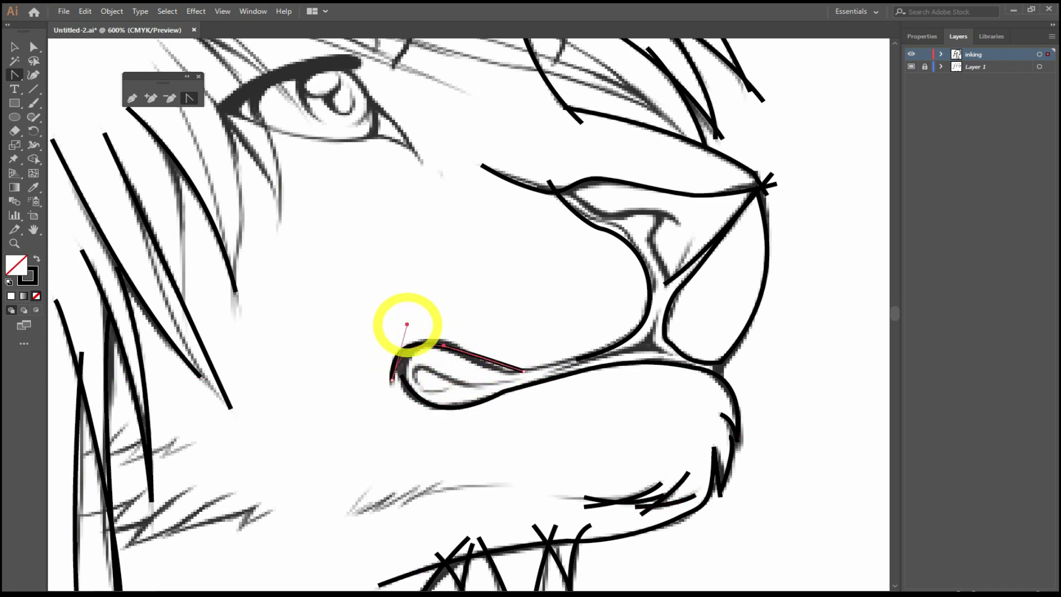
left_click_drag(552, 367, 458, 362)
left_click(407, 323)
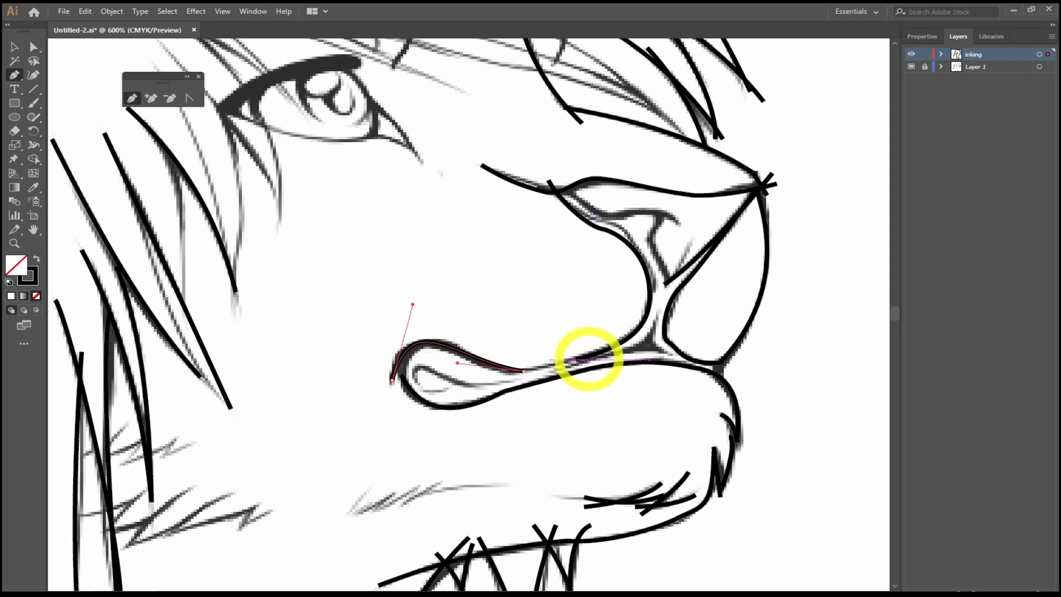
key("v")
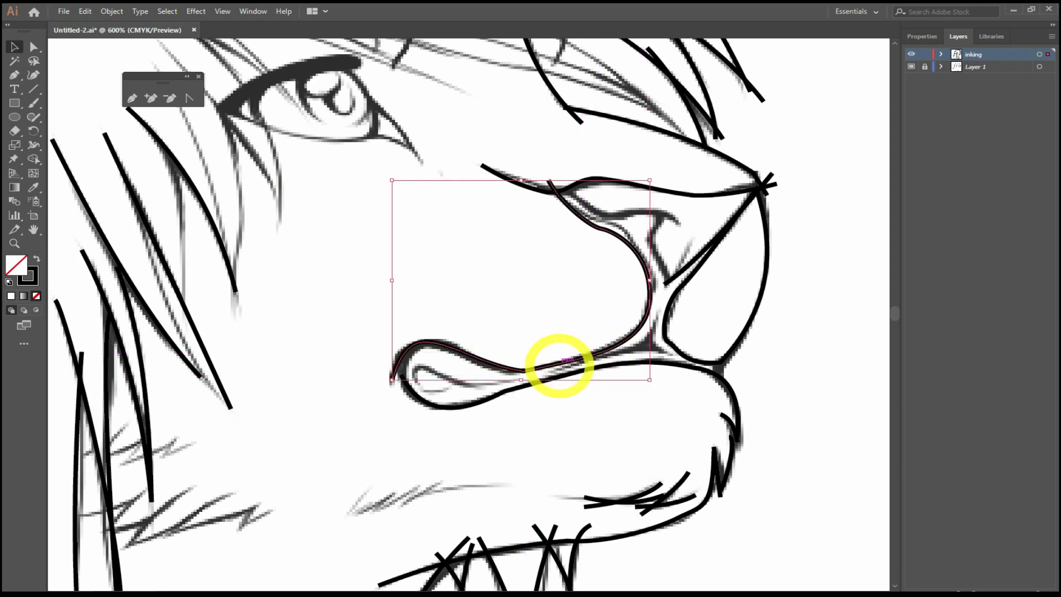
- Check the inking by hiding and showing the sketch layer, then round the lip corner
scroll(829, 276, "up", 1)
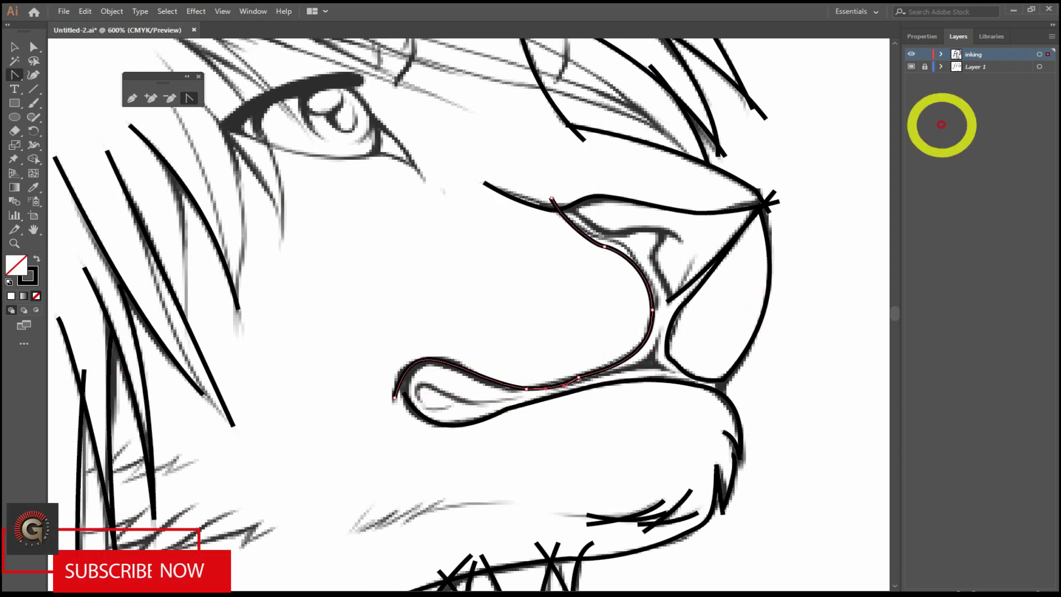
left_click(911, 66)
left_click(912, 67)
left_click(911, 66)
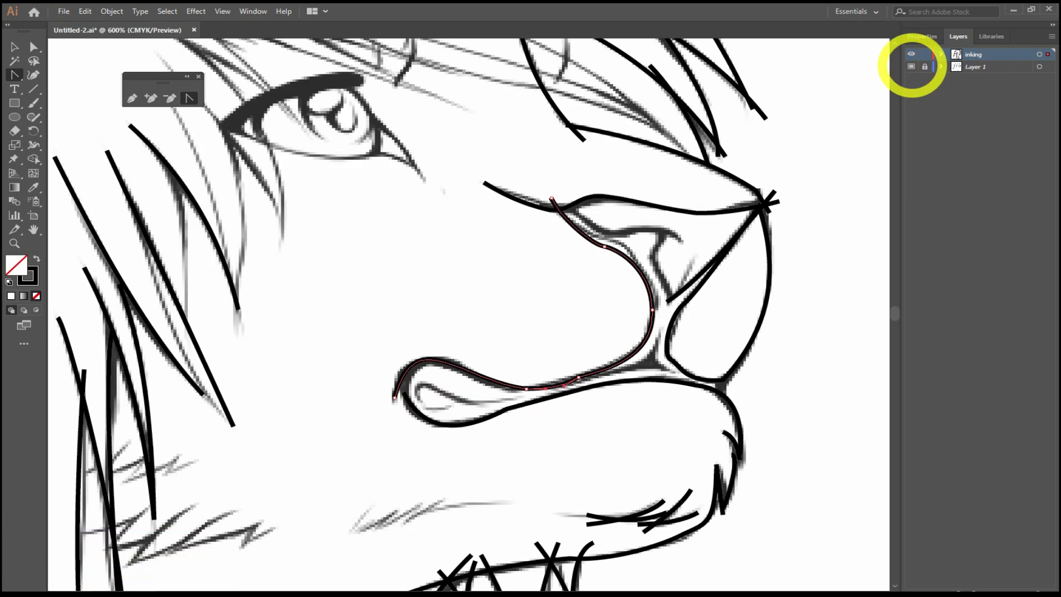
left_click_drag(395, 394, 397, 426)
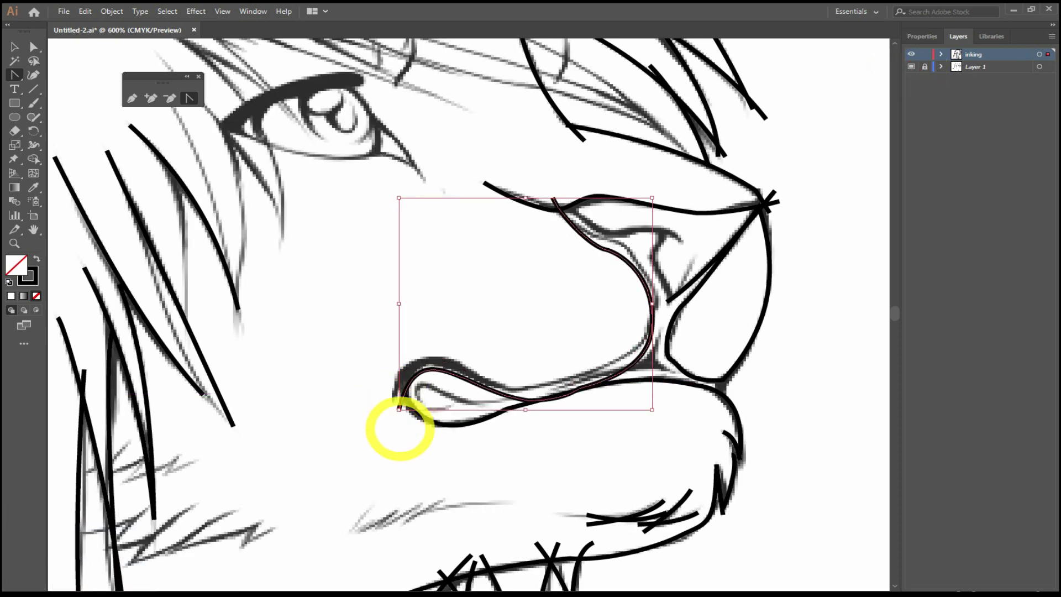
key("ctrl+shift+w")
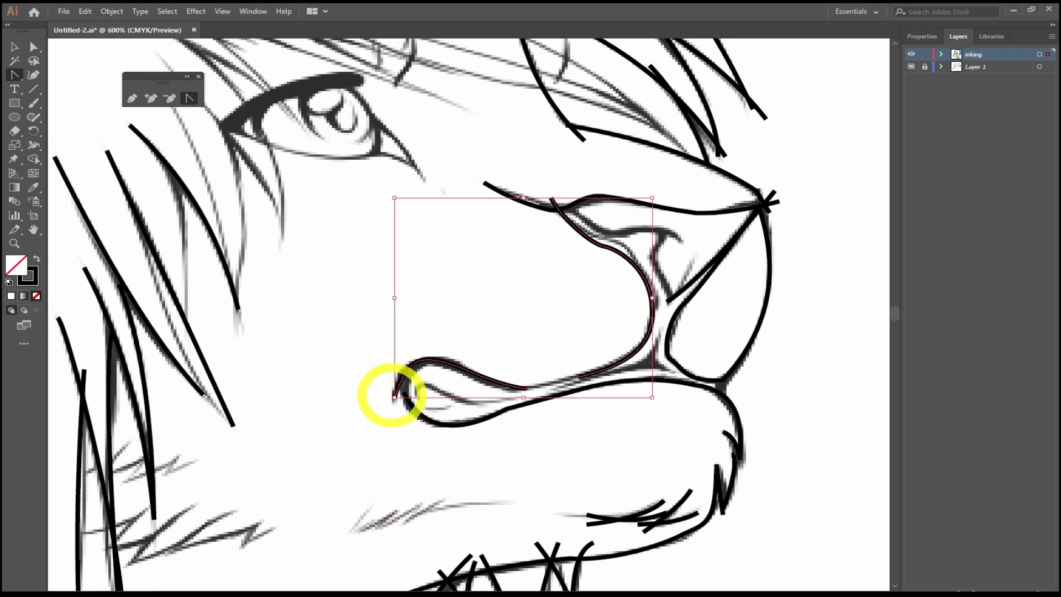
left_click(392, 399)
left_click_drag(393, 398, 378, 464)
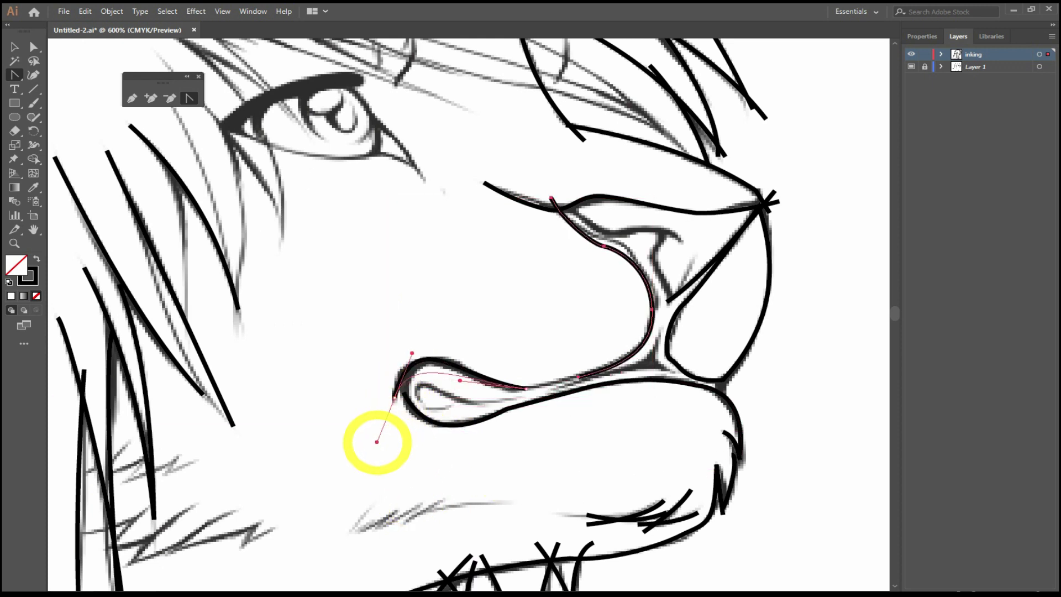
left_click(429, 401, "ctrl")
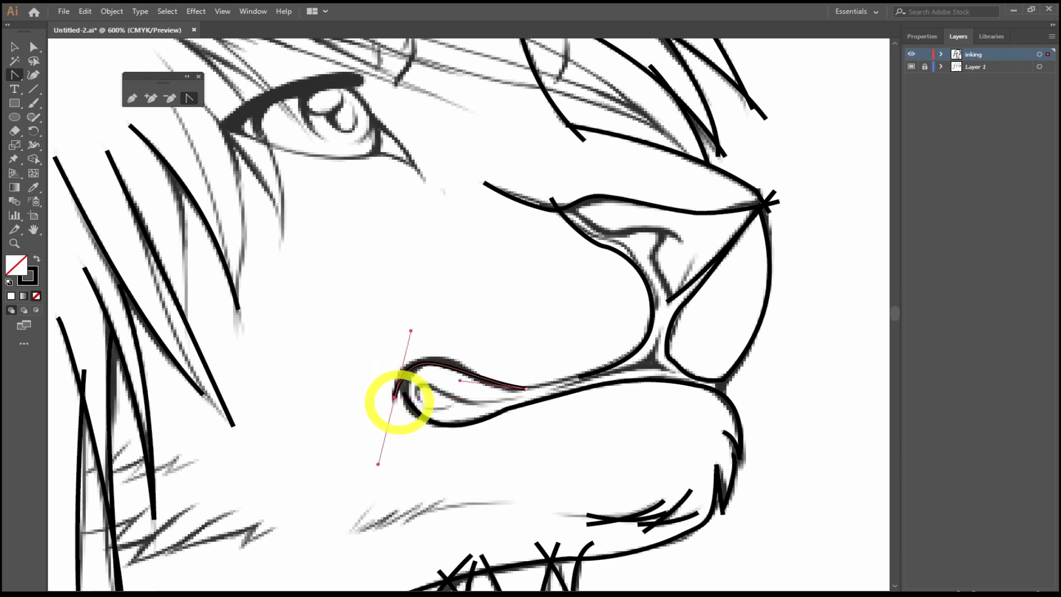
- Ink a stroke inside the nostril and a curved line along the nose's upper edge
key("p")
left_click(651, 253)
left_click(670, 301)
left_click(559, 195)
left_click(605, 233)
left_click(684, 234)
key("shift+c")
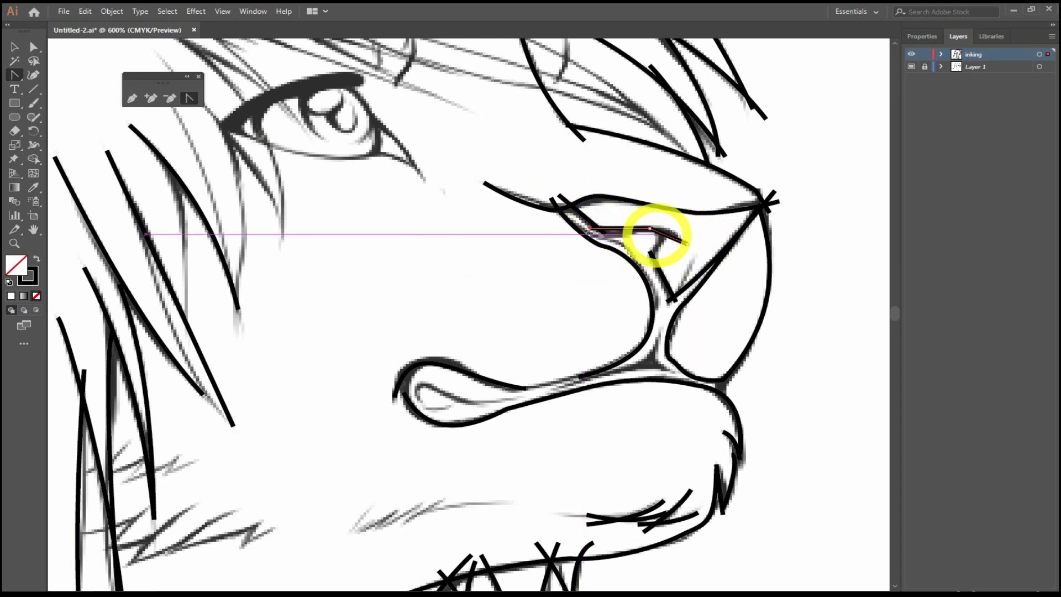
left_click_drag(665, 233, 592, 230)
left_click(675, 296, "ctrl")
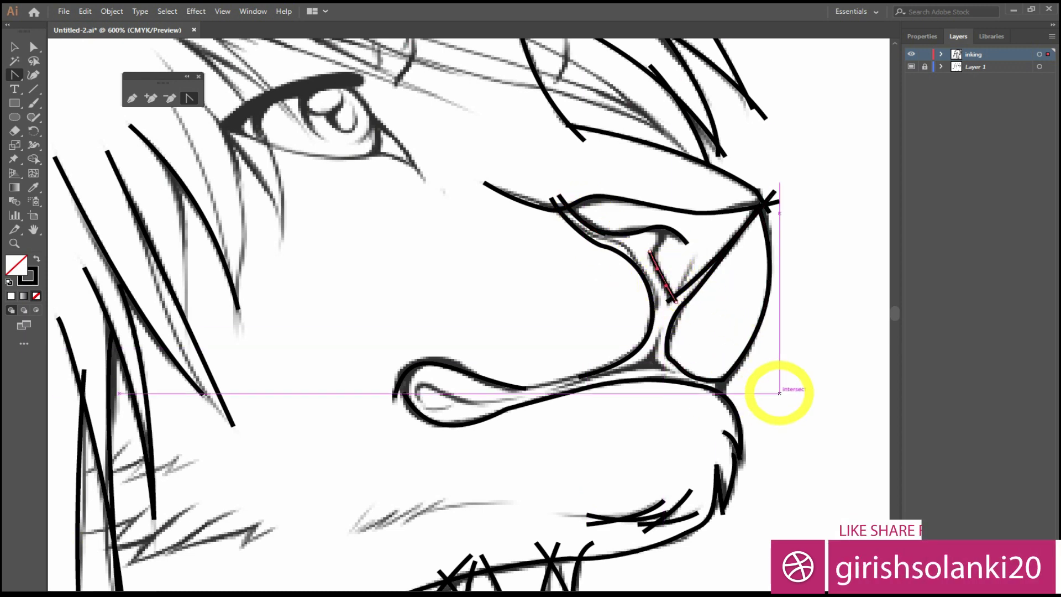
- Trace the upper lip edge up toward the nose as a curved stroke
left_click(14, 75)
left_click(558, 387)
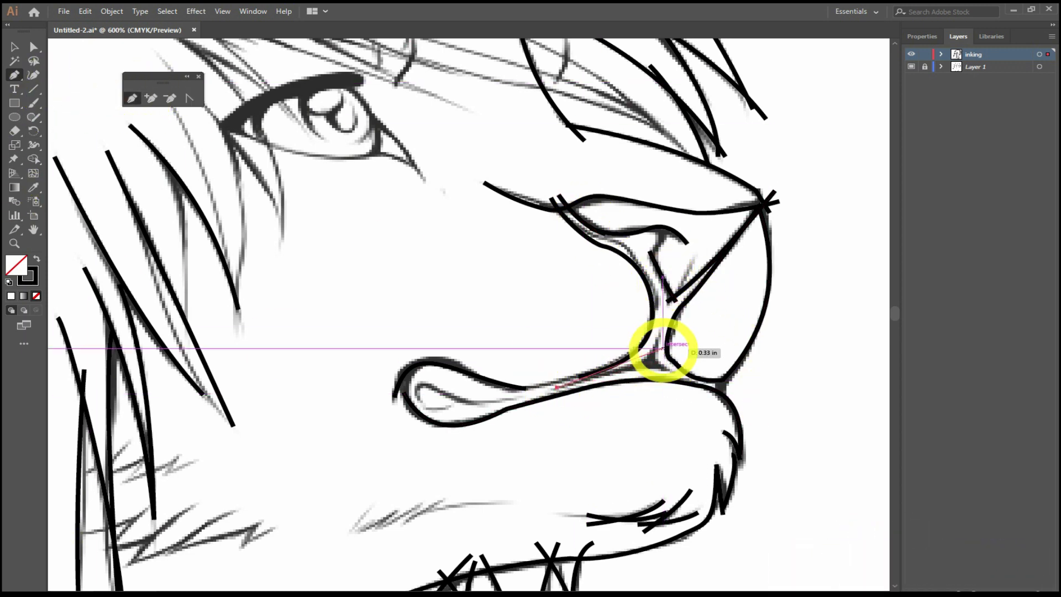
left_click(660, 330)
key("shift+c")
mouse_move(612, 358)
left_mouse_down()
mouse_move(644, 360)
mouse_move(619, 370)
left_mouse_up()
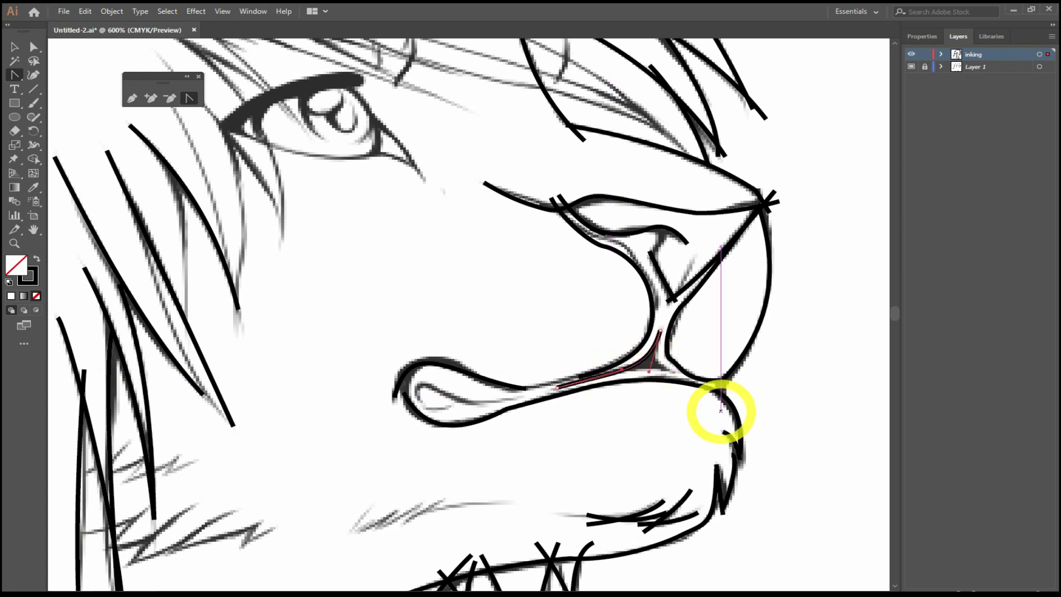
- Hook a curved stroke inside the lip curl and toggle the sketch layer to compare
key("p")
left_click(515, 397)
left_click(417, 397)
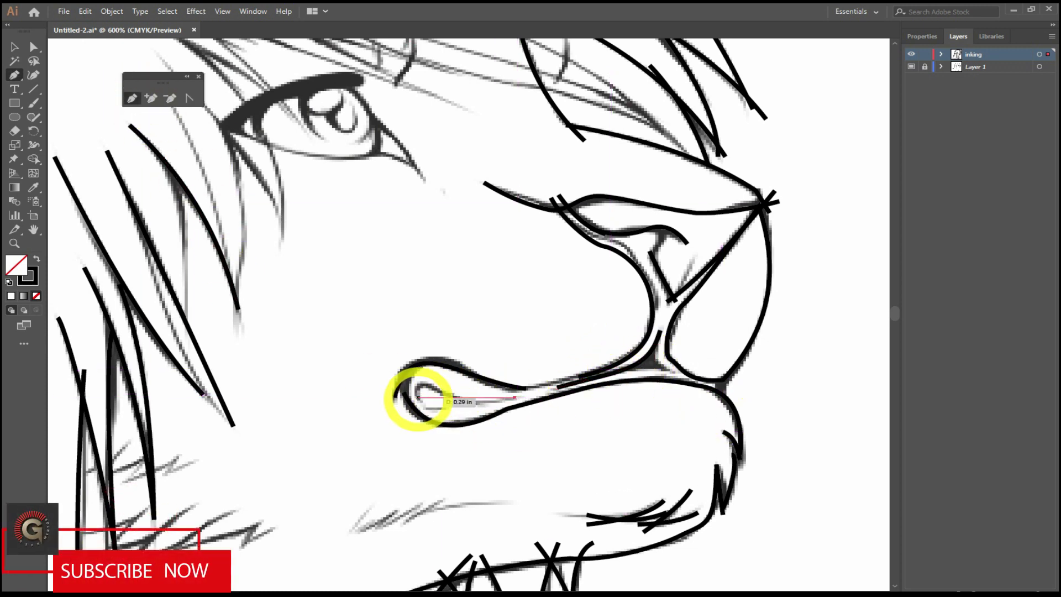
key("shift+c")
left_click_drag(448, 406, 418, 375)
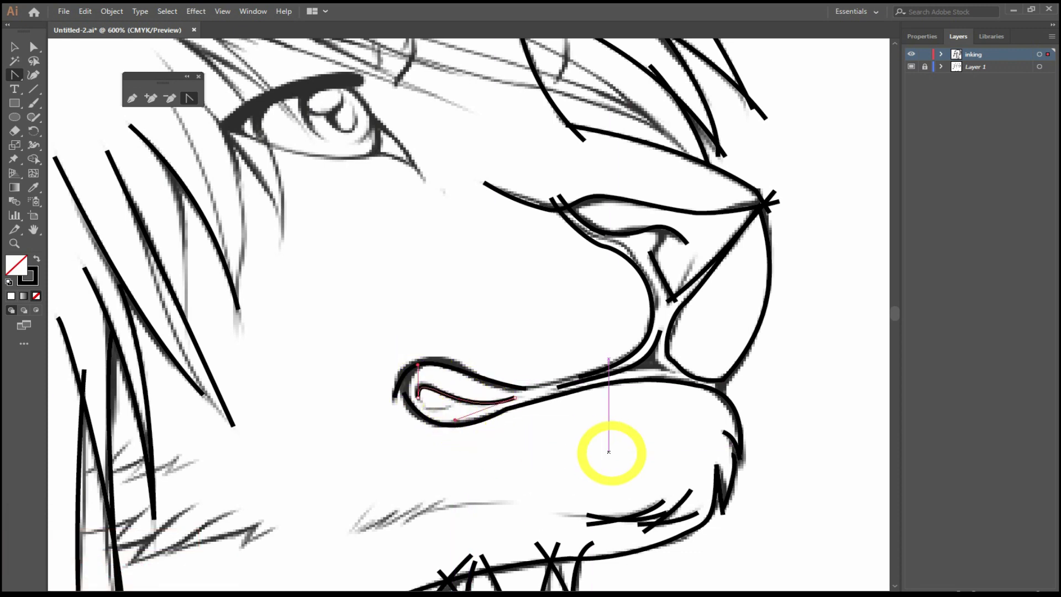
double_click(911, 66)
- Add an anchor along the upper lip, then review the ink with the sketch layer toggled
key("p")
left_click(582, 375)
left_click(15, 47)
left_click(753, 280)
left_click(911, 66)
double_click(911, 67)
left_click(912, 66)
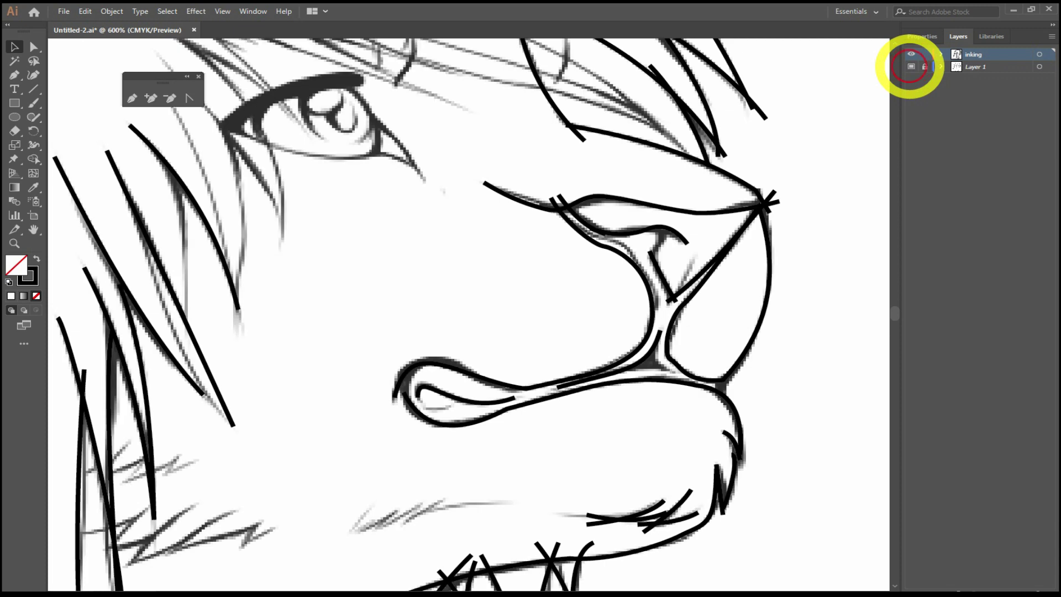
- Touch up a stroke near the nostril and draw the first long brow strand toward the nose bridge
scroll(603, 353, "down", 3)
key("shift+c")
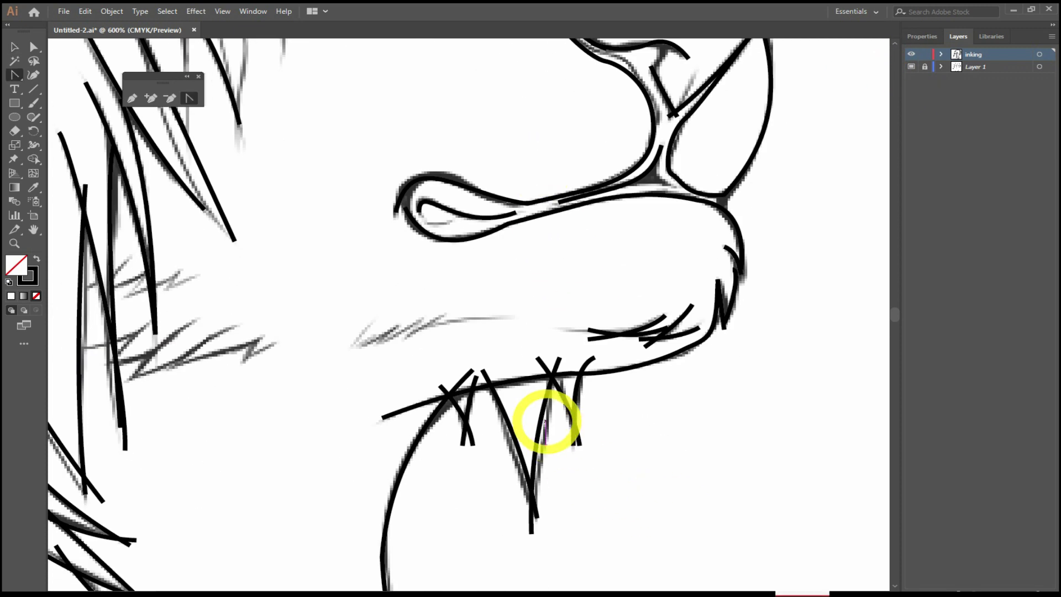
left_click(514, 445)
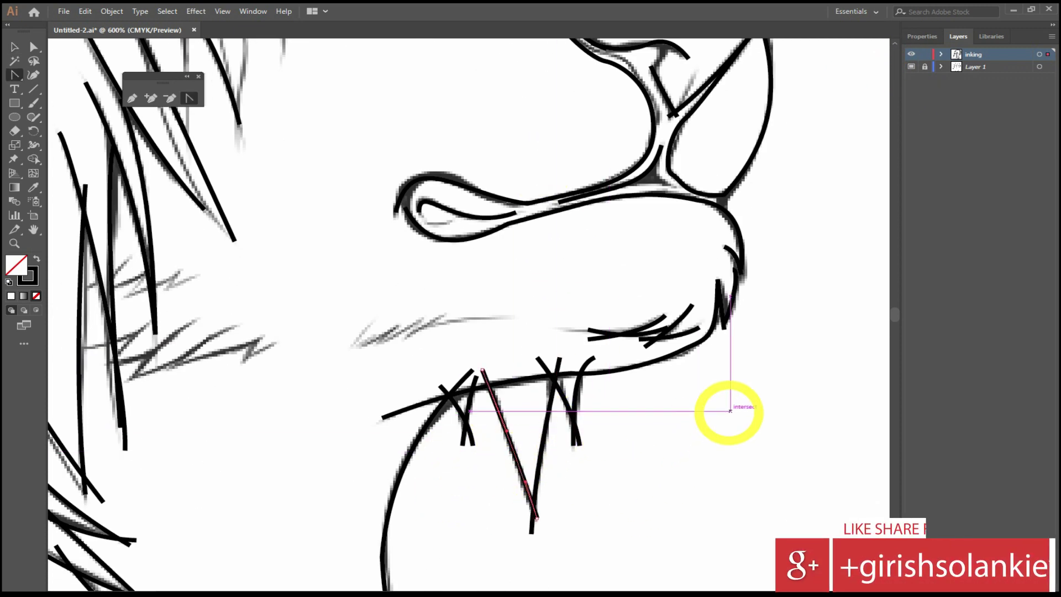
scroll(763, 342, "up", 2)
scroll(763, 343, "up", 3)
key("p")
left_click(684, 337)
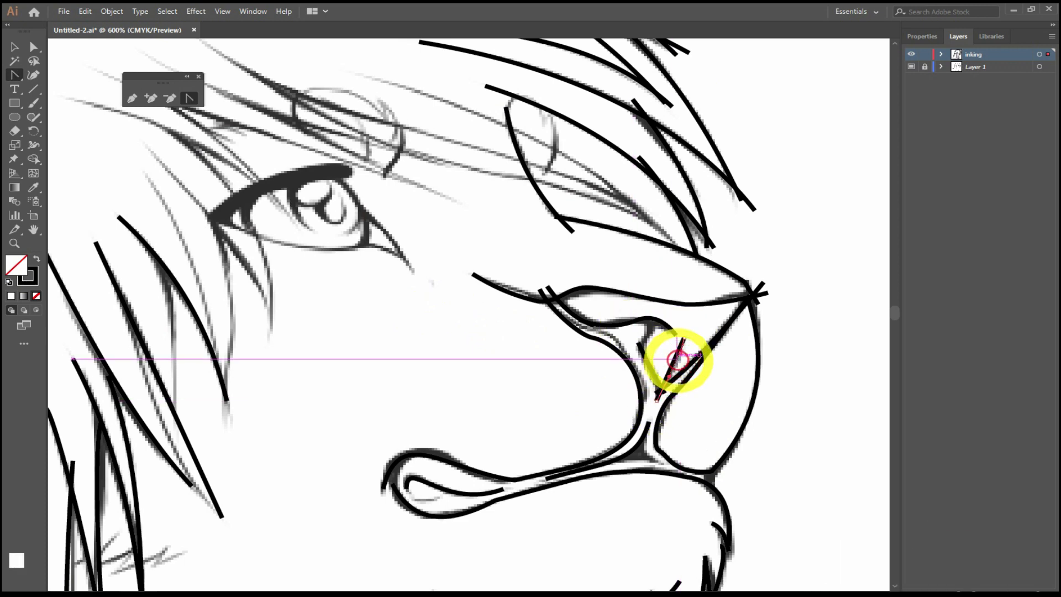
scroll(719, 359, "up", 4)
left_click(352, 258)
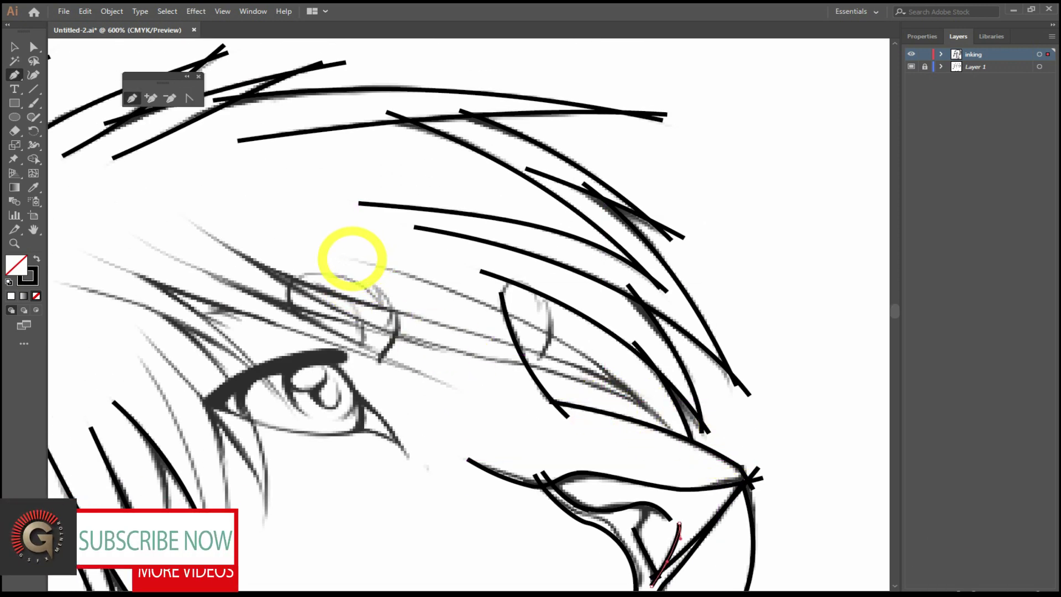
left_click(667, 425)
key("shift+c")
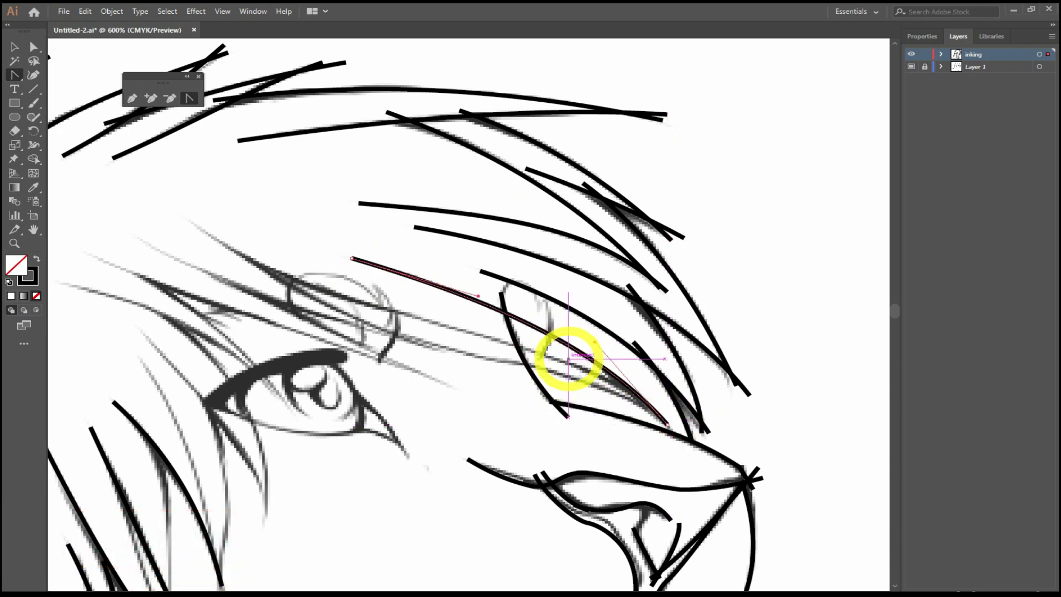
key("p")
- Draw a second brow strand to the nose bridge and curve it along the hair line
left_click(187, 215)
left_click(667, 408)
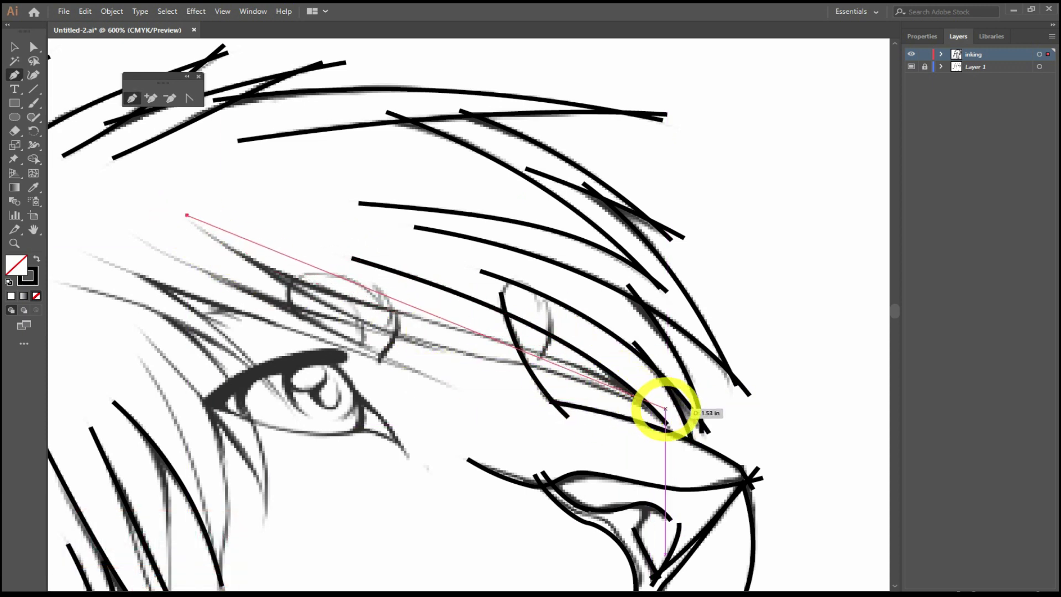
key("shift+c")
left_click_drag(368, 288, 317, 288)
left_click_drag(430, 336, 541, 330)
left_click_drag(239, 268, 288, 319)
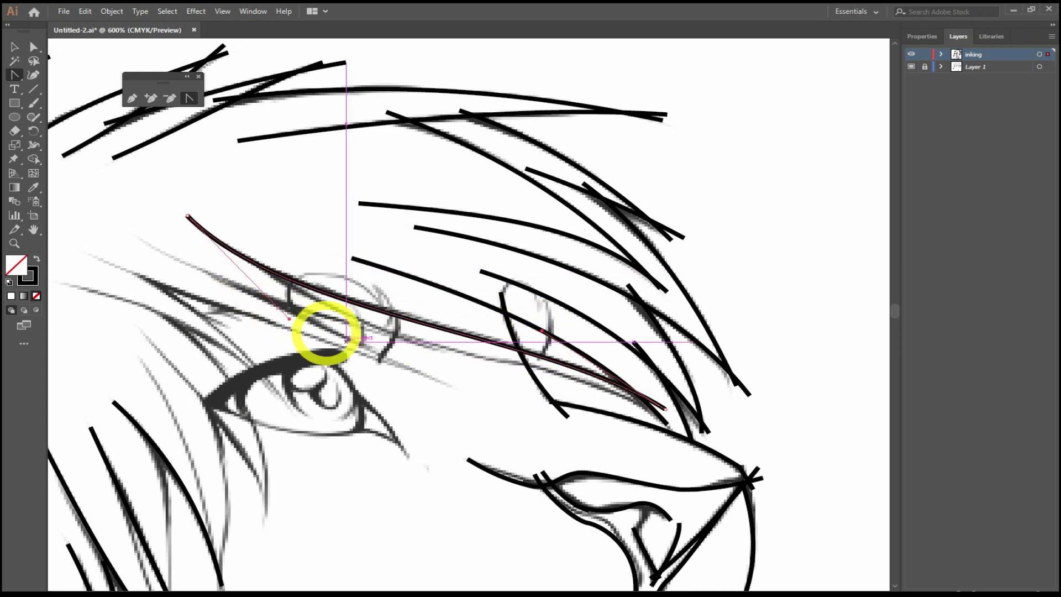
- Add a third brow strand and bend it to follow the sketched hair
key("p")
left_click(203, 210)
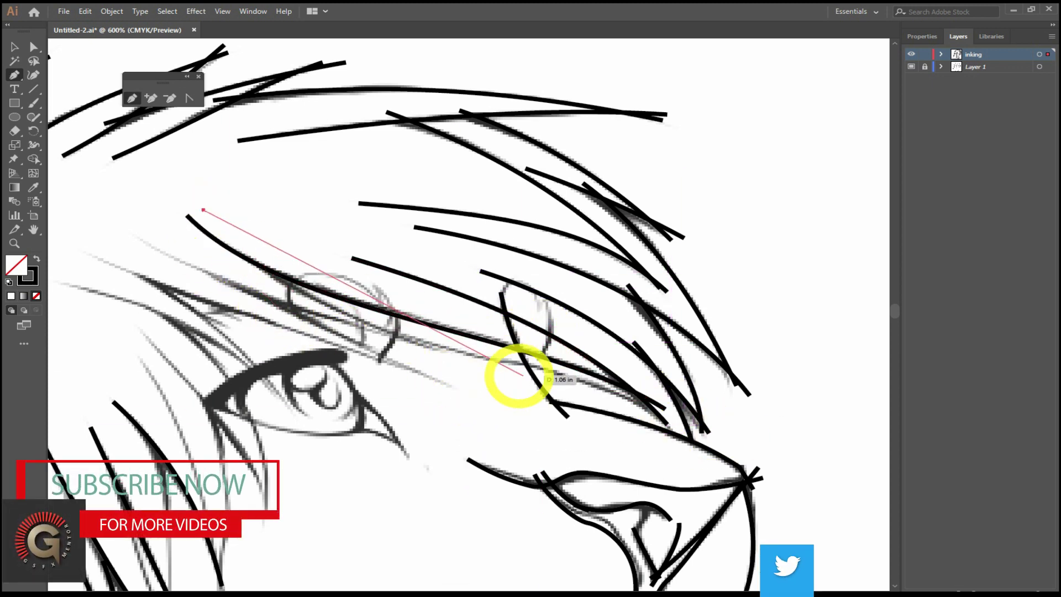
left_click(670, 421)
key("shift+c")
mouse_move(356, 278)
left_mouse_down()
mouse_move(547, 367)
mouse_move(557, 352)
left_mouse_up()
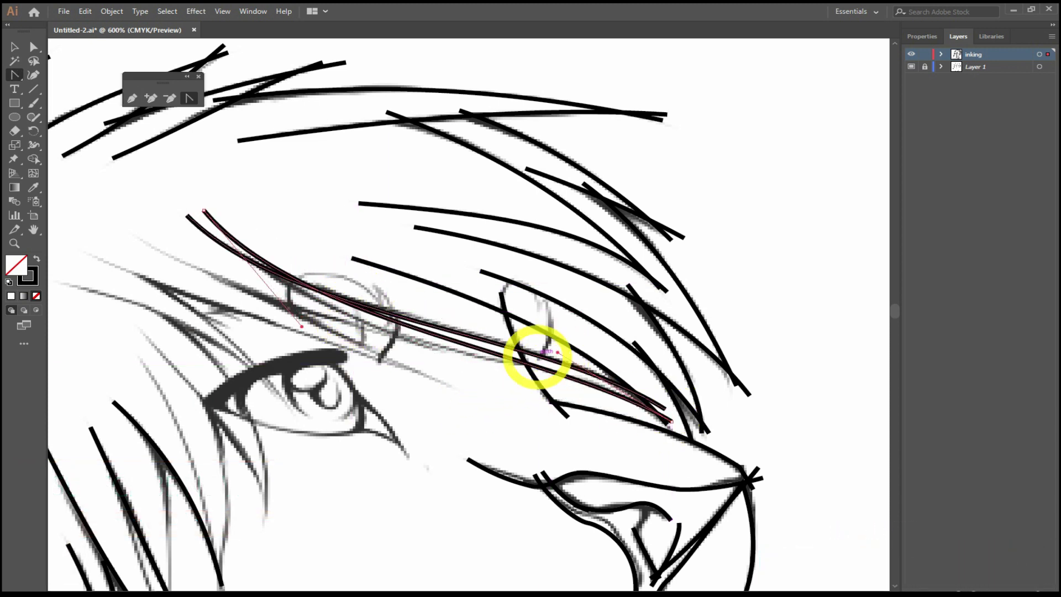
left_click_drag(302, 327, 365, 378)
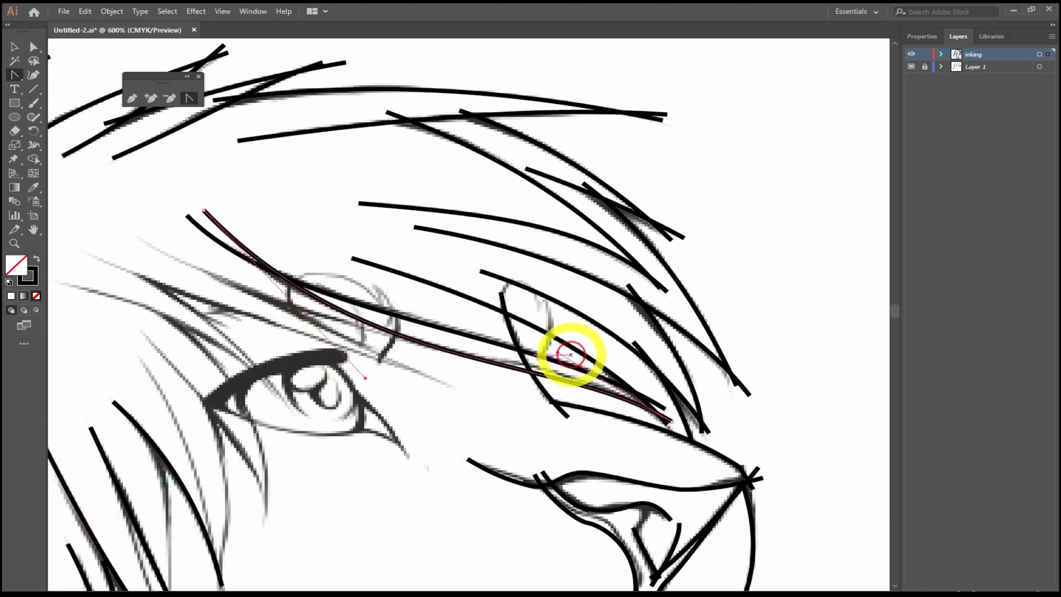
left_click_drag(557, 352, 562, 340)
- Trace another curved strand over the brow hair to match the sketch
key("p")
left_click(138, 234)
left_click(459, 389)
key("shift+c")
left_click_drag(352, 337, 285, 291)
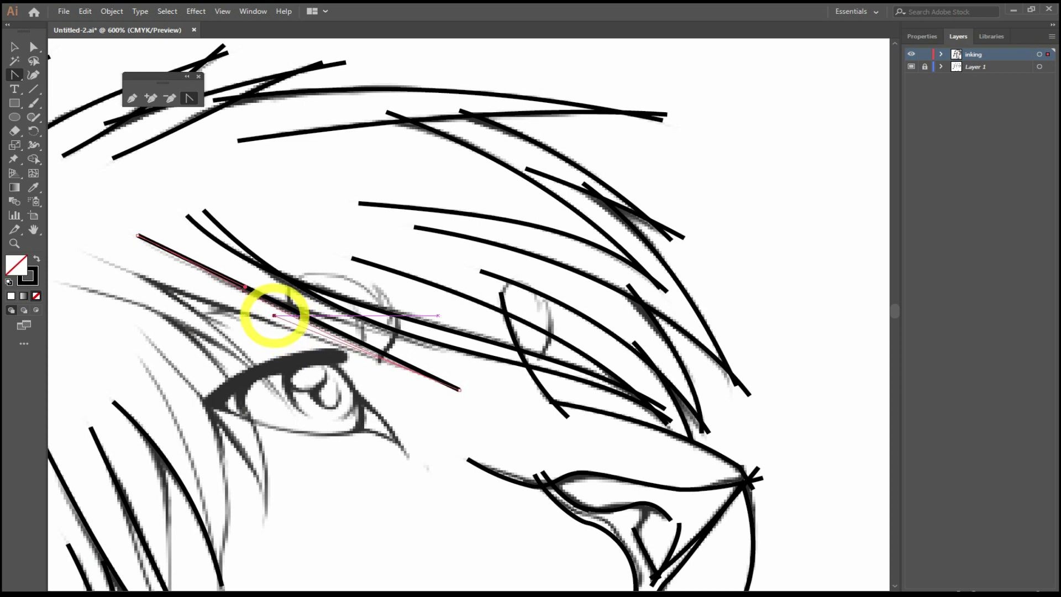
left_click_drag(272, 315, 283, 311)
- Add curved strands left of the eye and on the far left hair
key("p")
left_click(93, 258)
left_click(445, 376)
key("shift+c")
left_click_drag(249, 323, 331, 339)
key("p")
left_click(132, 257)
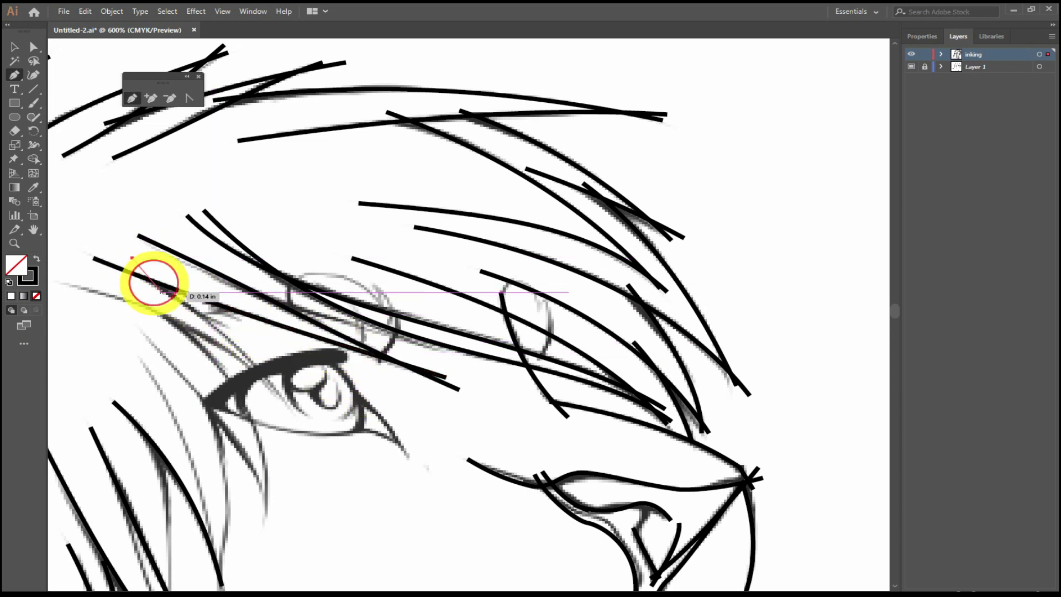
key("shift+c")
left_click_drag(218, 326, 244, 339)
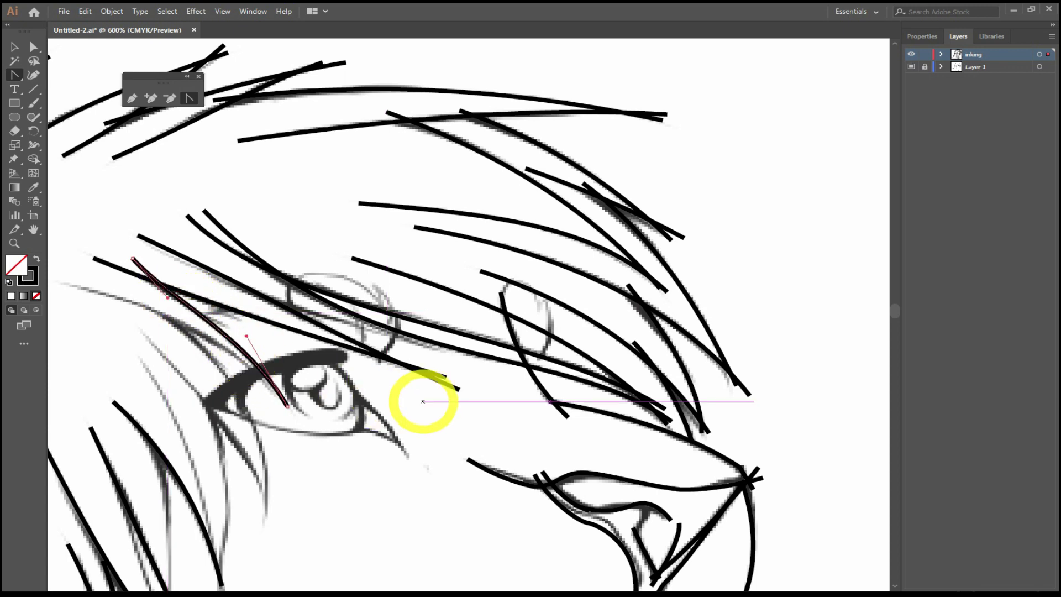
- Shift the view to the hair beside the eye and start a strand there
key("p")
left_click_drag(339, 230, 490, 159)
left_click(230, 154)
left_click(467, 274)
- Curve the hanging strand and add another curved strand running below the eye
key("shift+c")
left_click_drag(386, 210, 452, 256)
left_click(331, 176)
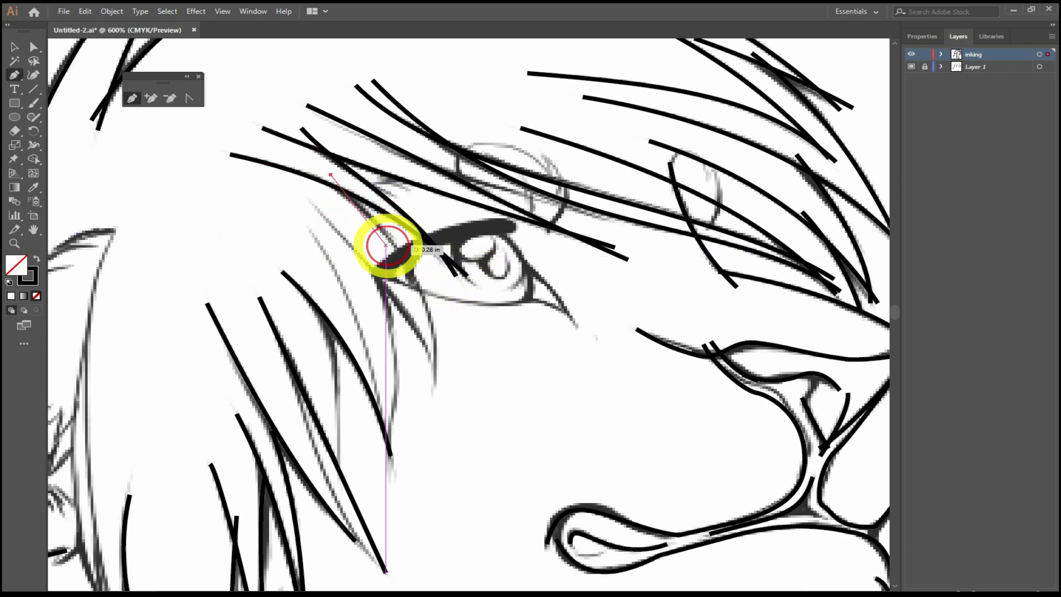
left_click(436, 392)
key("shift+c")
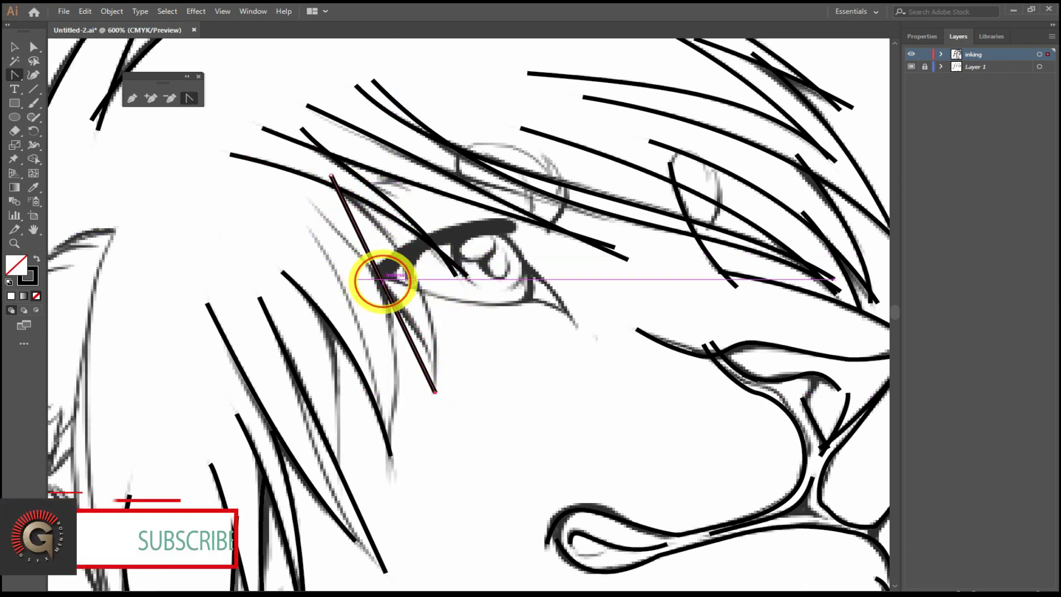
left_click_drag(397, 301, 341, 247)
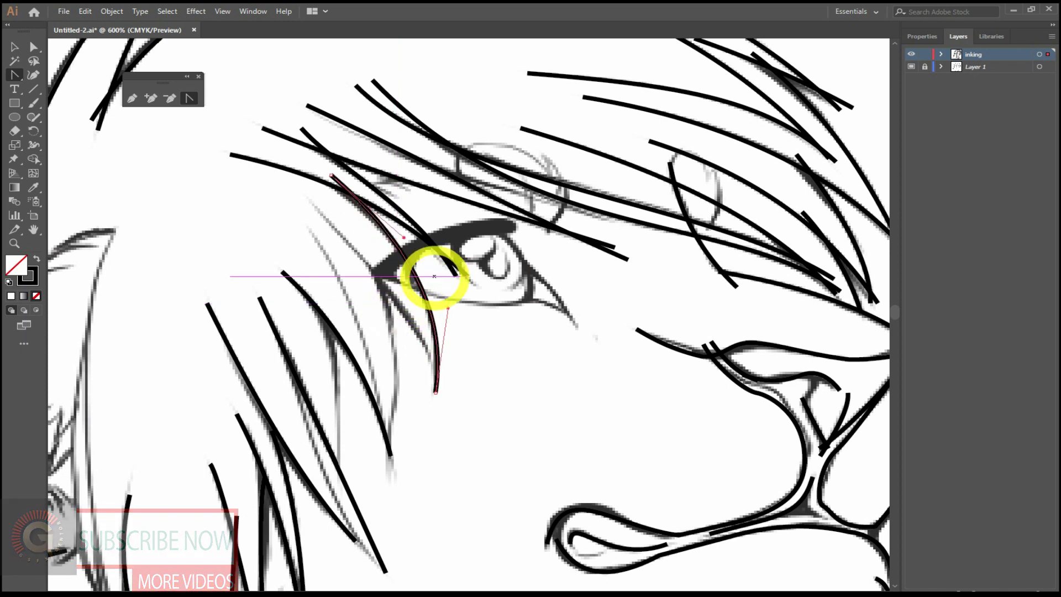
- Draw another hanging strand and a long strand down the cheek
key("p")
left_click(306, 197)
left_click(455, 396)
key("Escape")
left_click(304, 215)
left_click(385, 470)
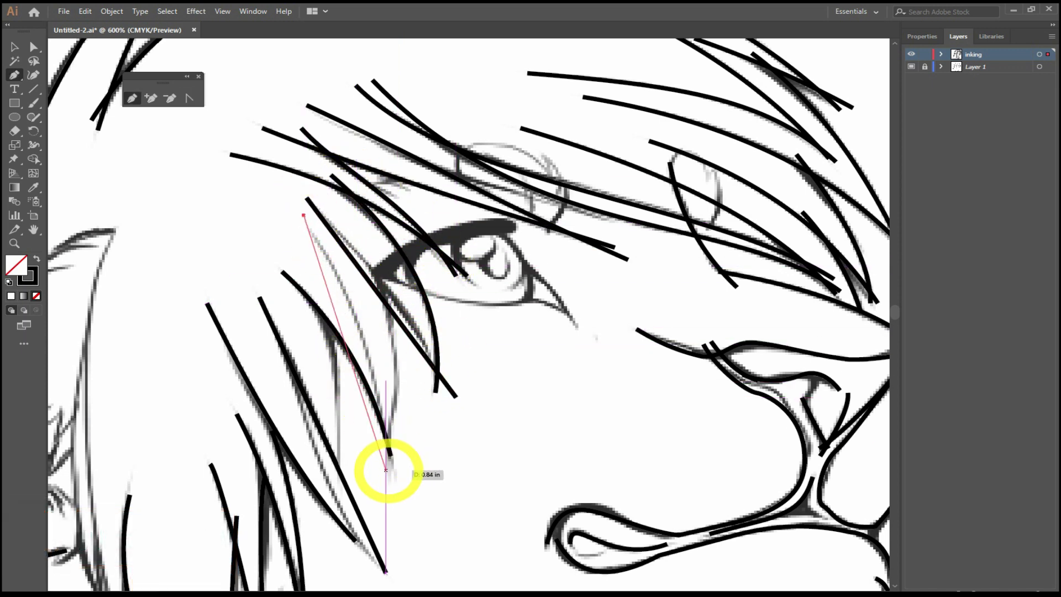
- Add a curved strand beside the eye and reshape the long left strand to the sketch
key("Escape")
left_click(373, 261)
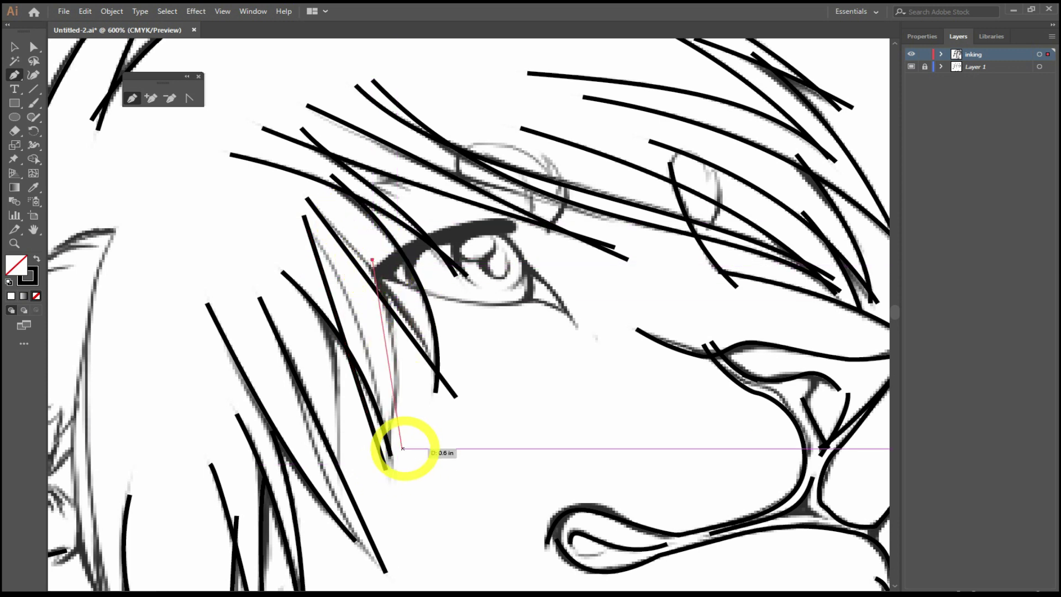
left_click(391, 467)
key("shift+c")
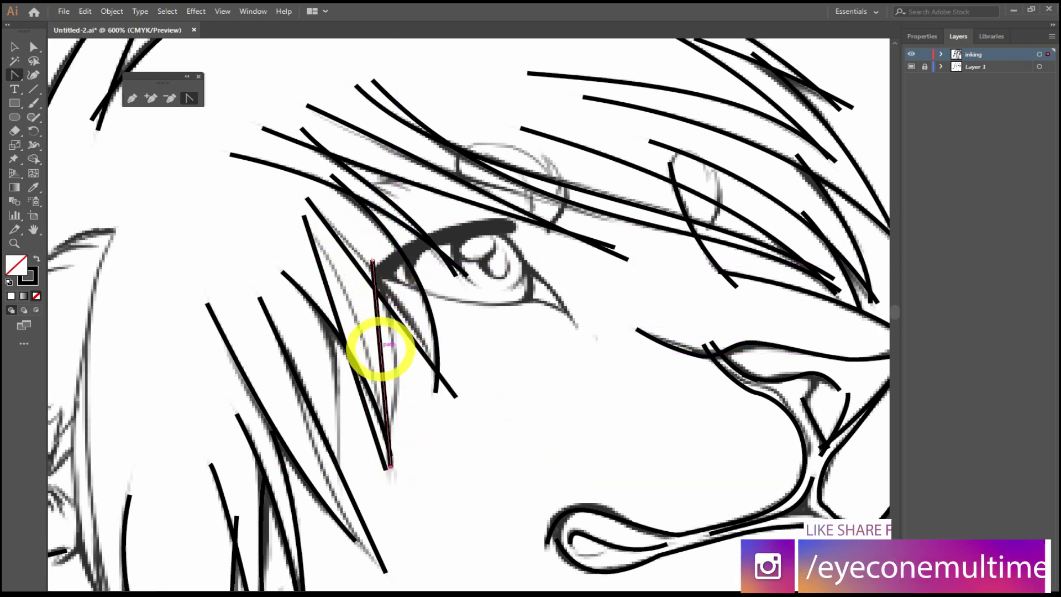
left_click_drag(380, 350, 398, 403)
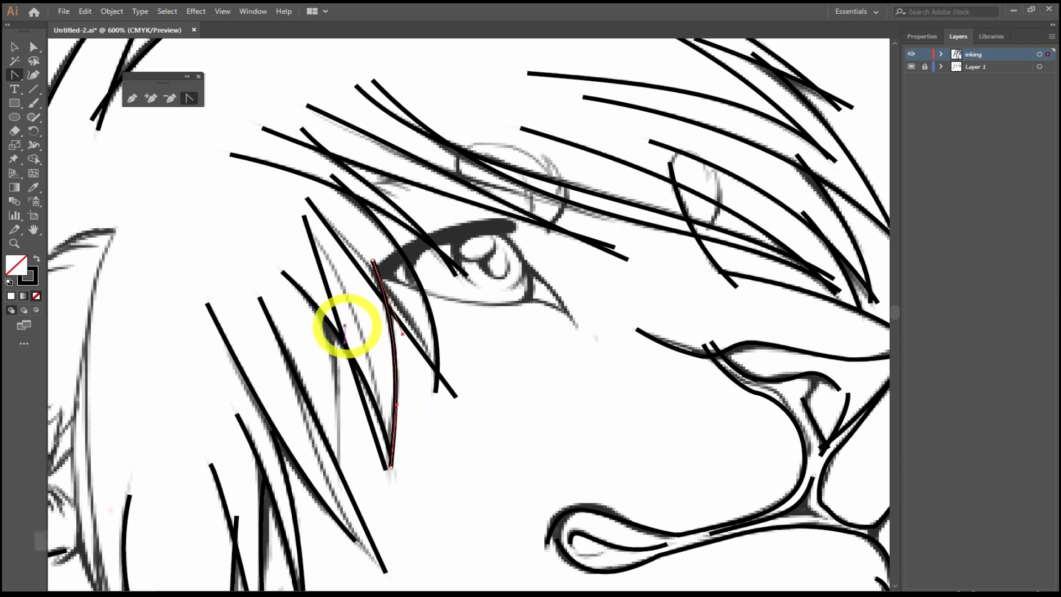
left_click_drag(348, 331, 356, 317)
key("Escape")
key("p")
- Draw a strand through the eye corner and arch the upper eyelid line over the eye
left_click(307, 197)
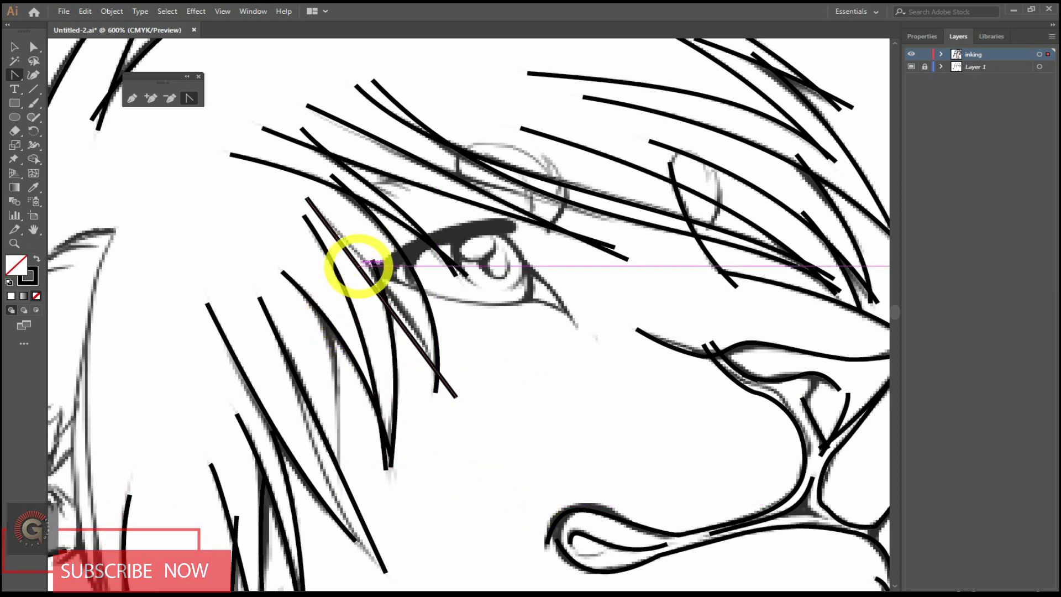
left_click(456, 396)
key("shift+c")
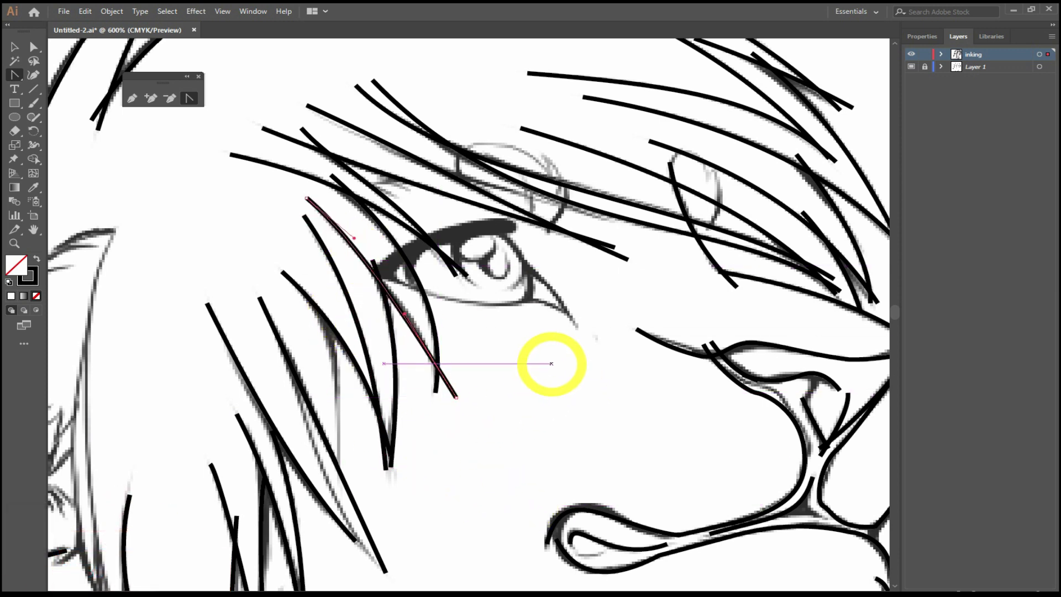
key("p")
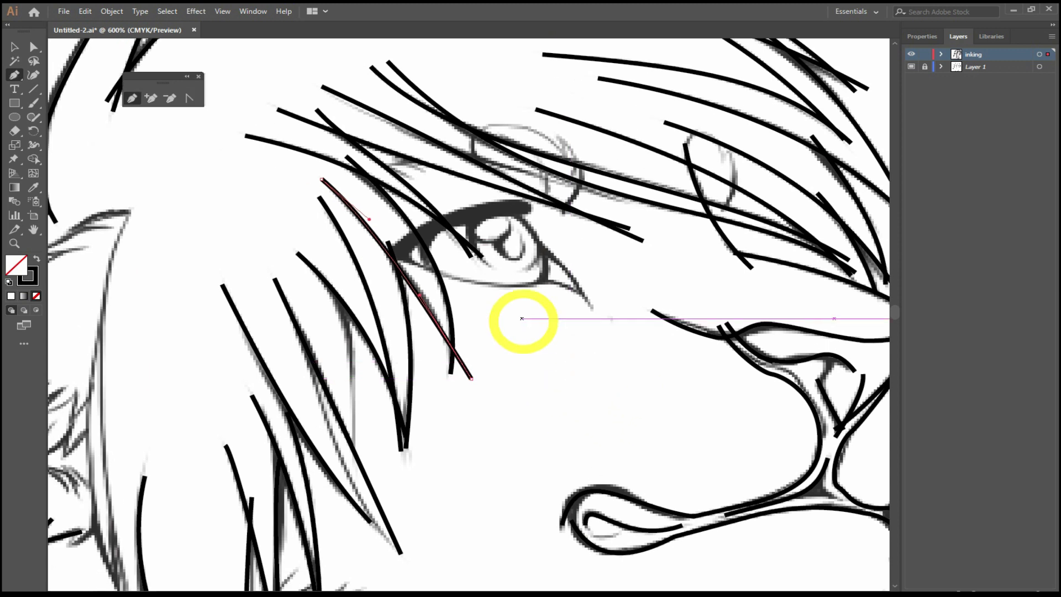
left_click(383, 265)
left_click(531, 209)
key("shift+c")
left_click_drag(470, 232, 463, 221)
- Trace the eye's outer corner line as a curve running below the eye
key("p")
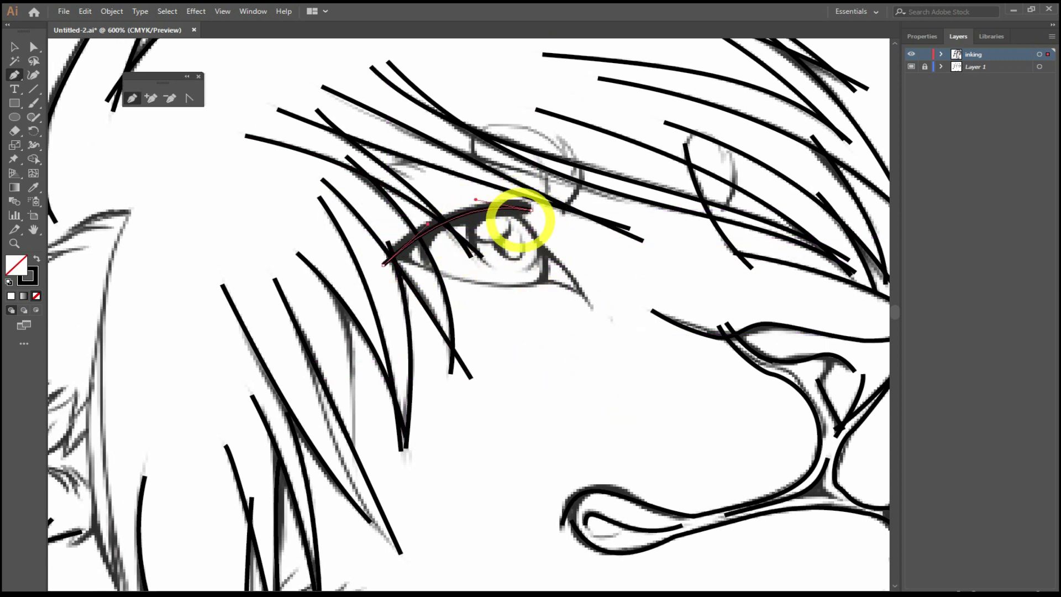
left_click(515, 214)
left_click(593, 313)
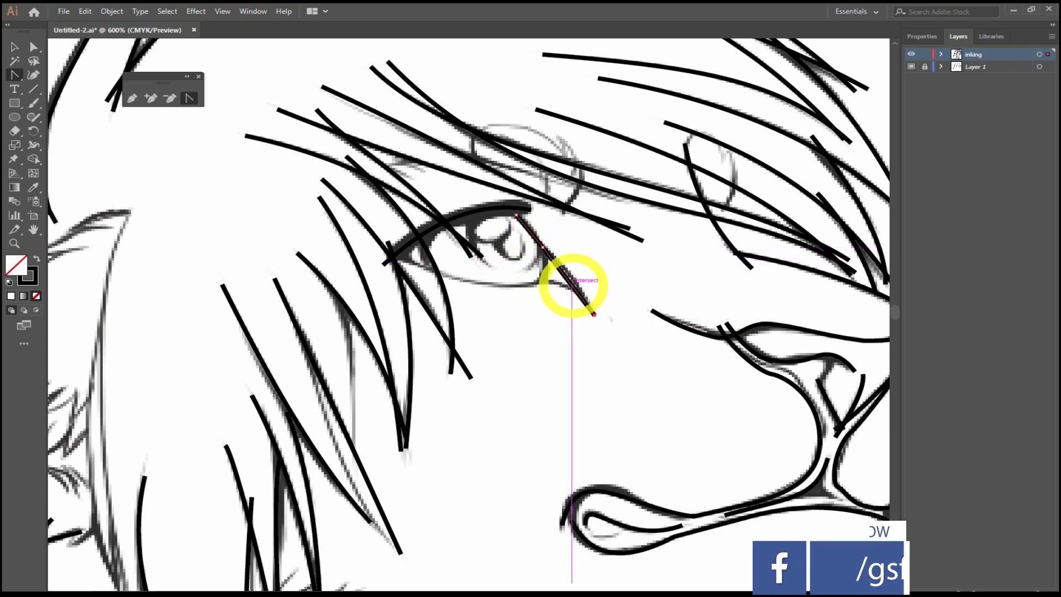
key("shift+c")
left_click_drag(536, 227, 514, 218)
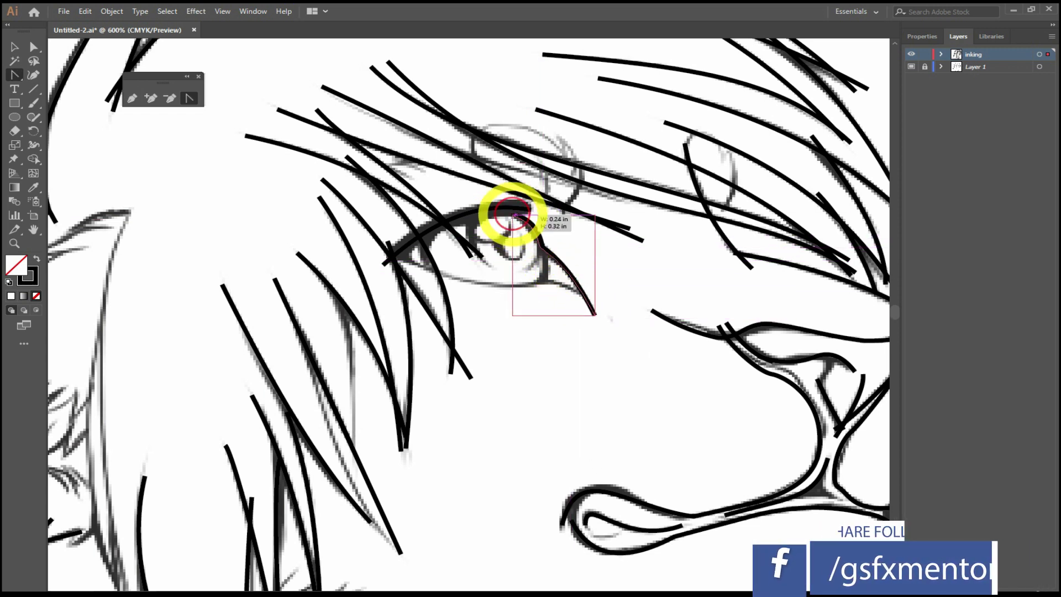
- Shape a short line at the lower eye corner and curve the lower eyelid to meet it
key("p")
left_click(594, 303)
left_click_drag(541, 283, 565, 287)
key("p")
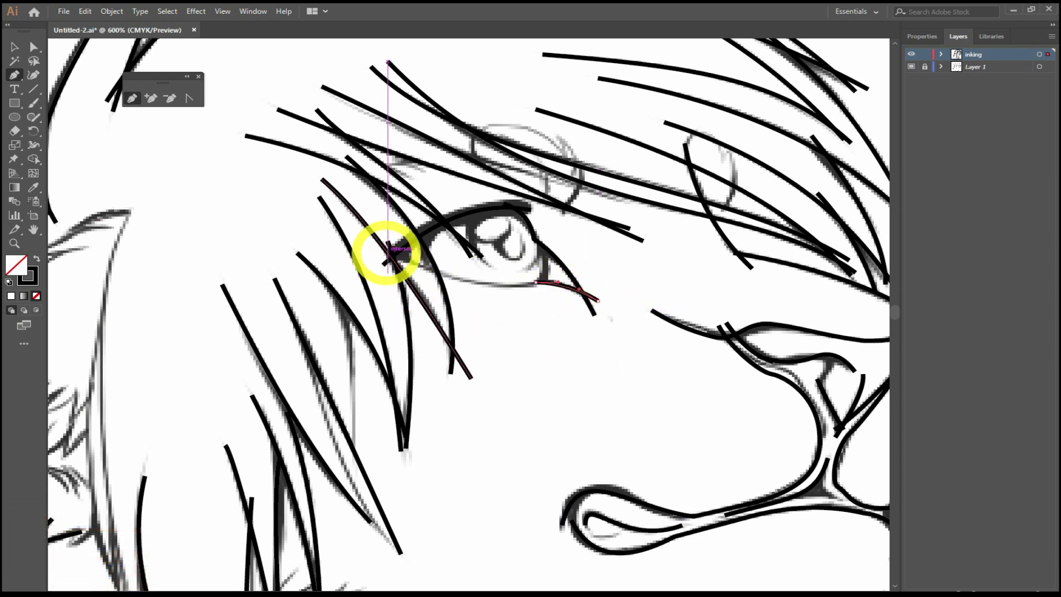
left_click(383, 253)
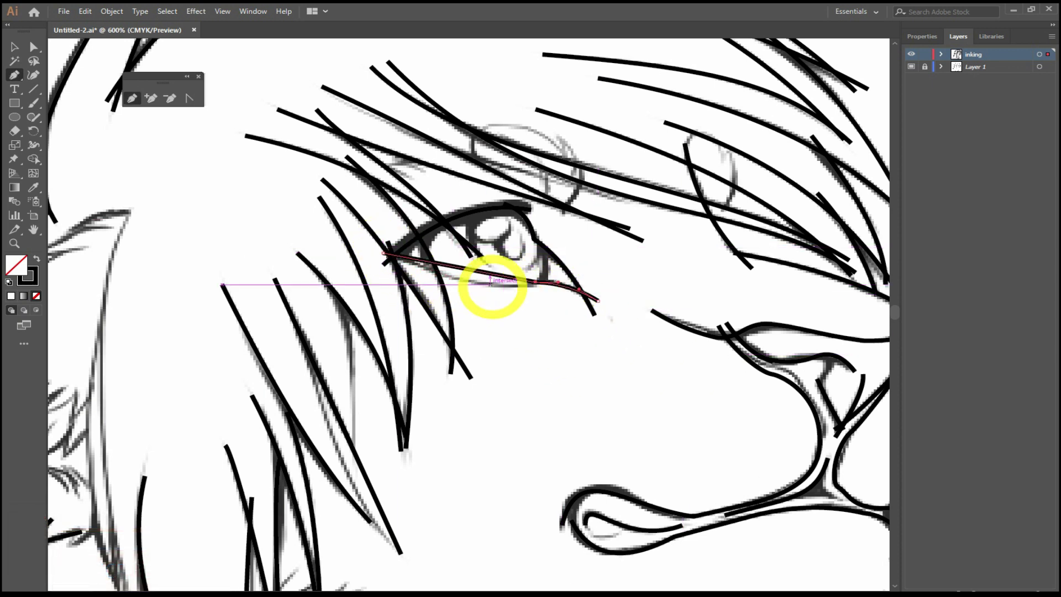
left_click_drag(536, 283, 487, 291)
key("shift+c")
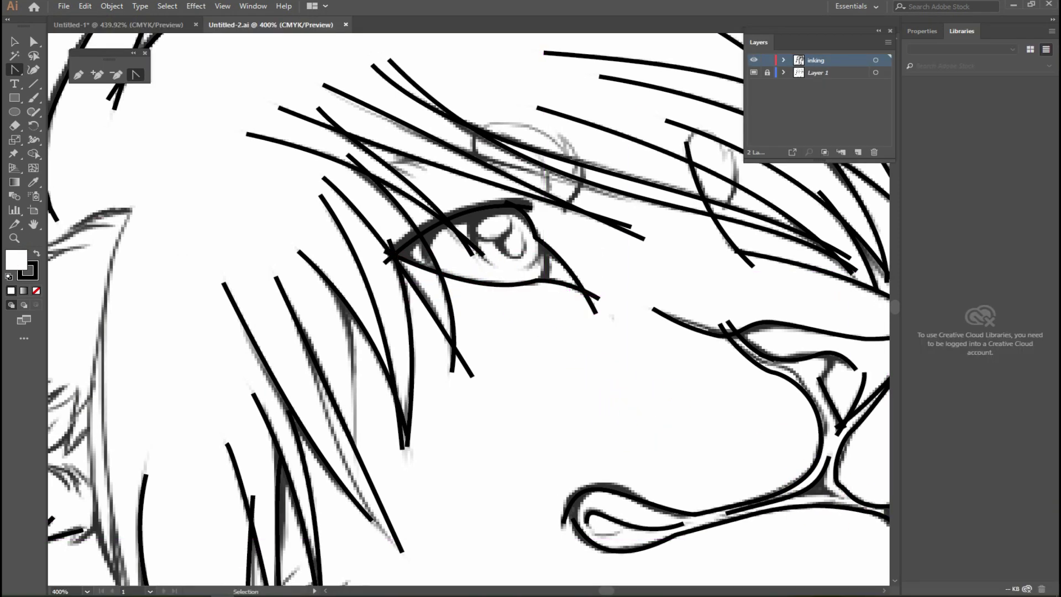
- Zoom out to 200% and pan to center the whole inked lion head on screen
key("ctrl+minus")
scroll(491, 325, "down", 3)
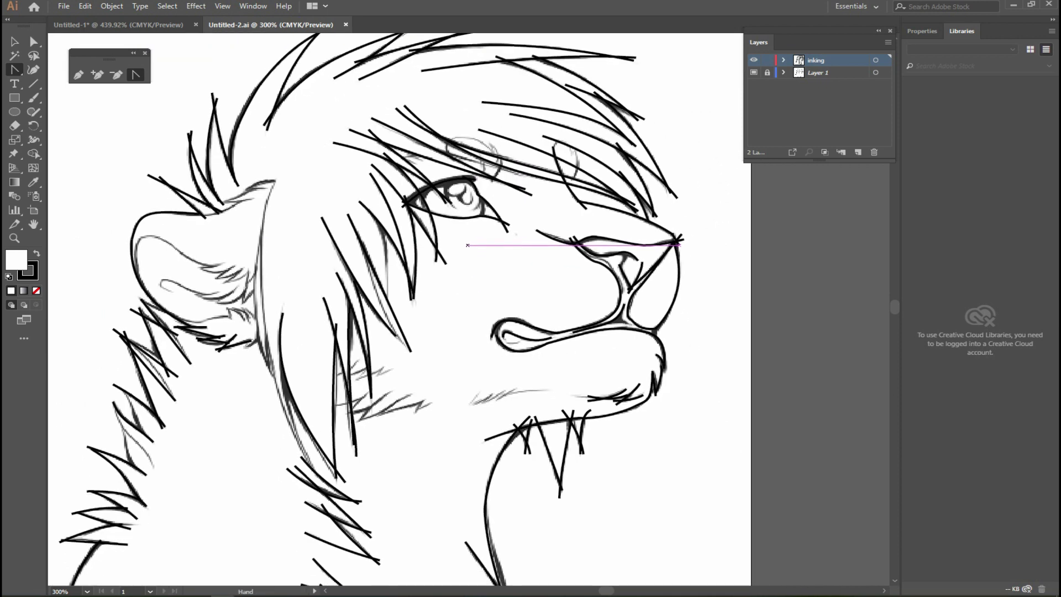
key("ctrl+minus")
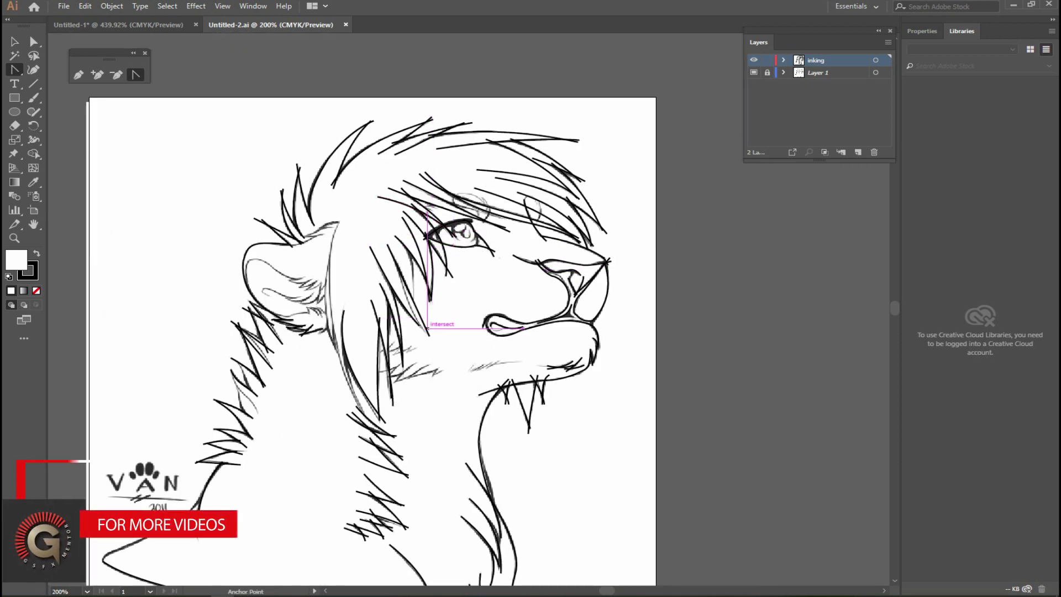
left_click_drag(438, 308, 424, 271)
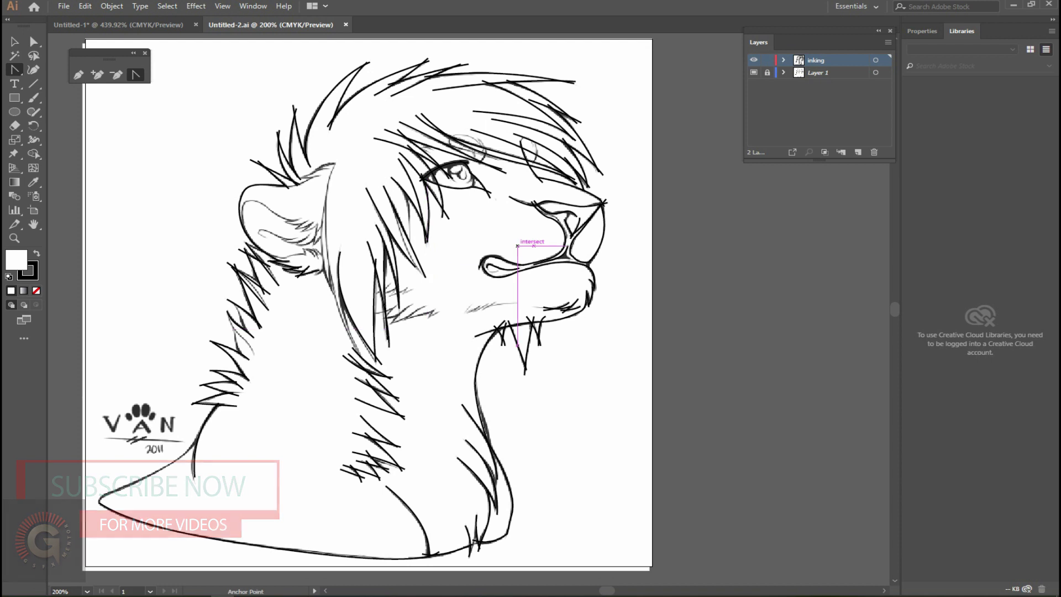
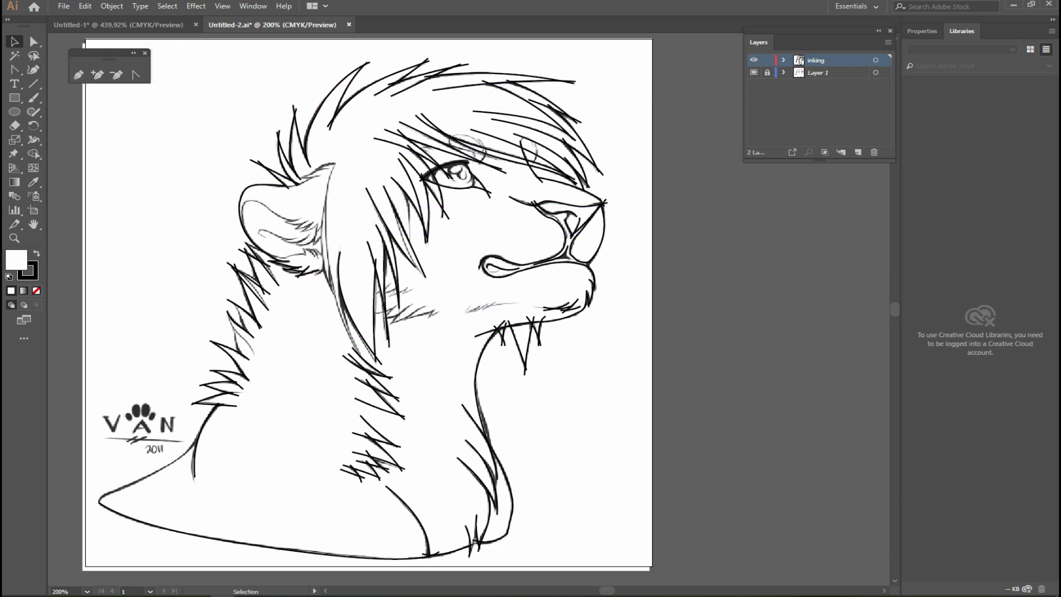
- Toggle the ink layer's visibility to compare the strokes with the sketch, then zoom toward the ear
left_click_drag(499, 370, 630, 556)
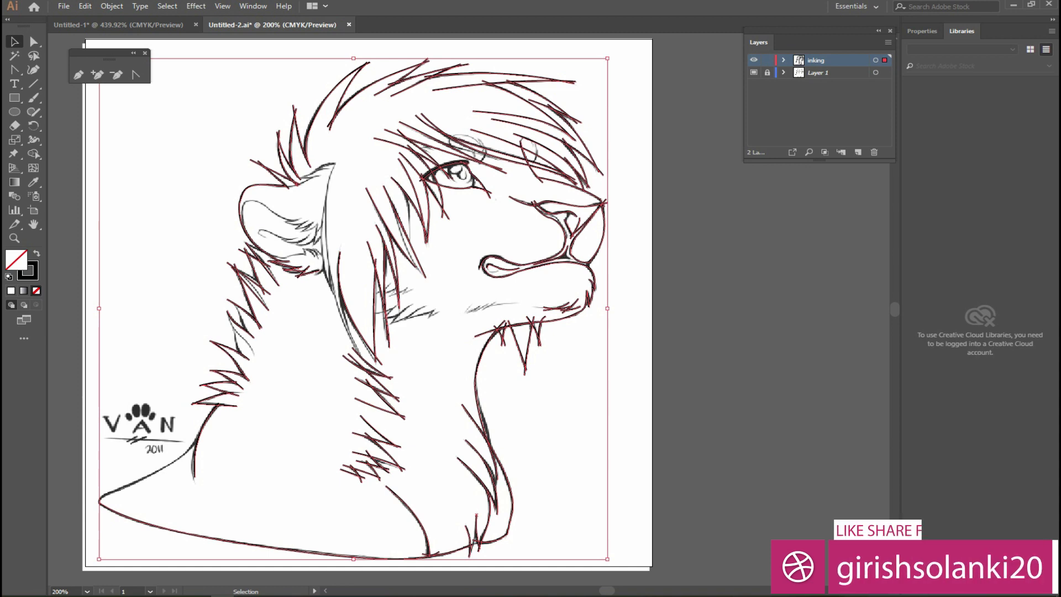
key("ctrl+shift+a")
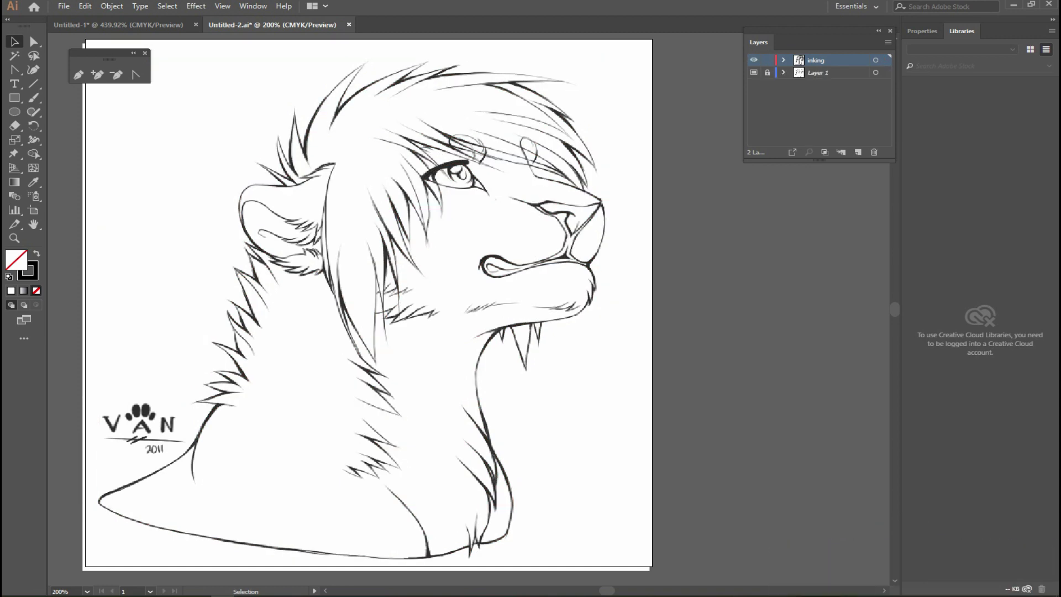
left_click(753, 59)
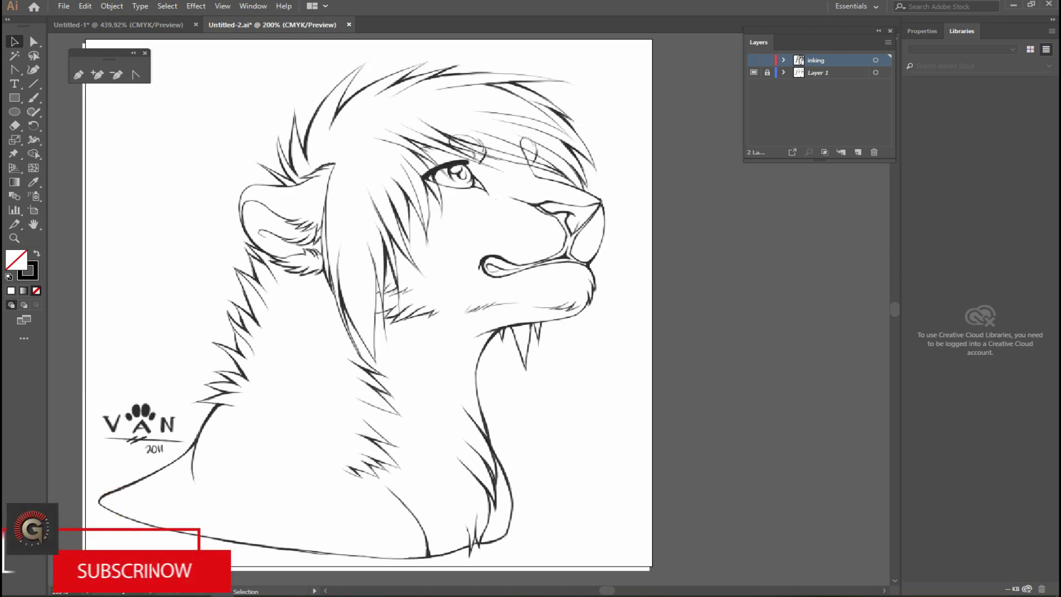
key("z")
key("ctrl+plus")
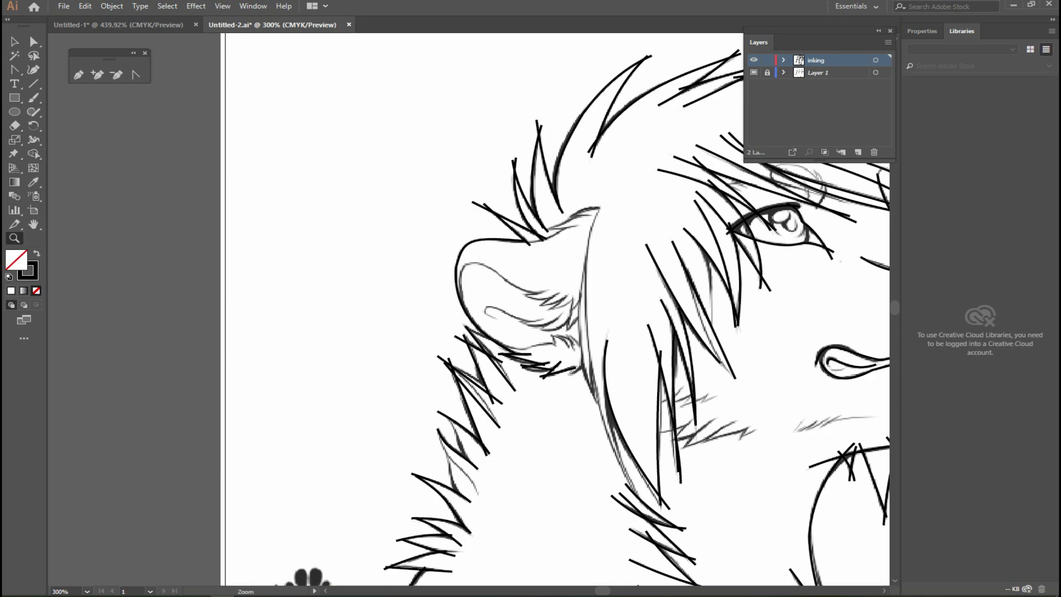
- Bend the inner-ear outline into a smoother curve
key("ctrl+plus")
key("ctrl+plus")
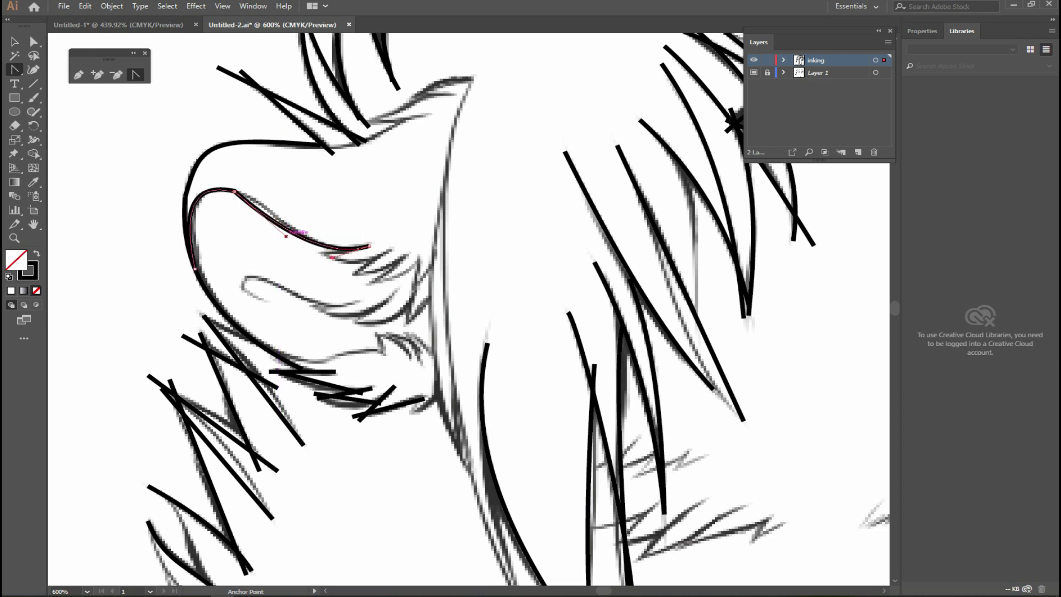
left_click_drag(273, 212, 273, 211)
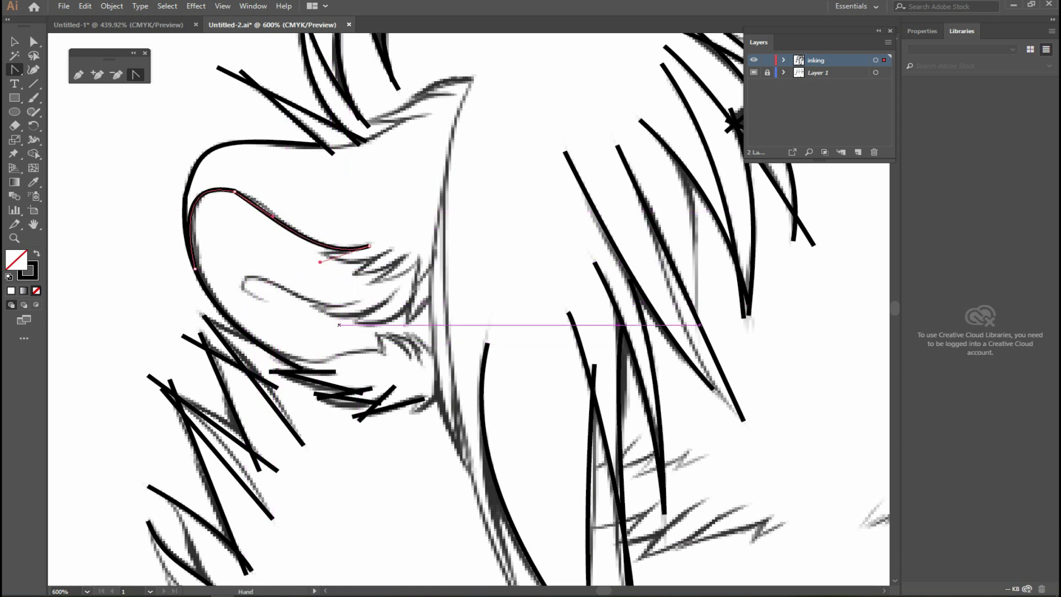
left_click_drag(413, 372, 339, 324)
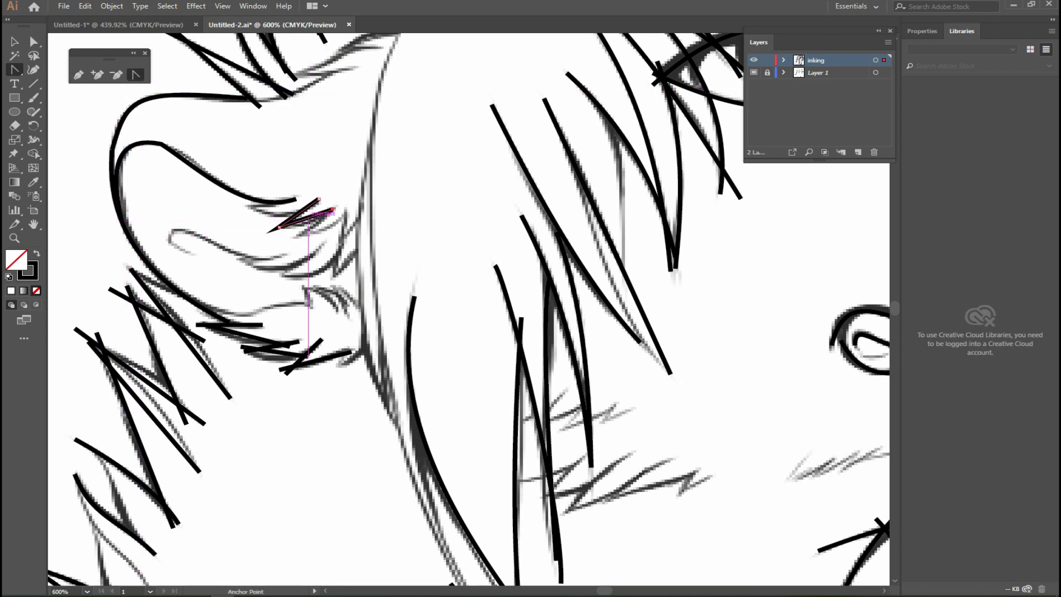
- Pen a new fur stroke inside the ear and curve its last segment
key("p")
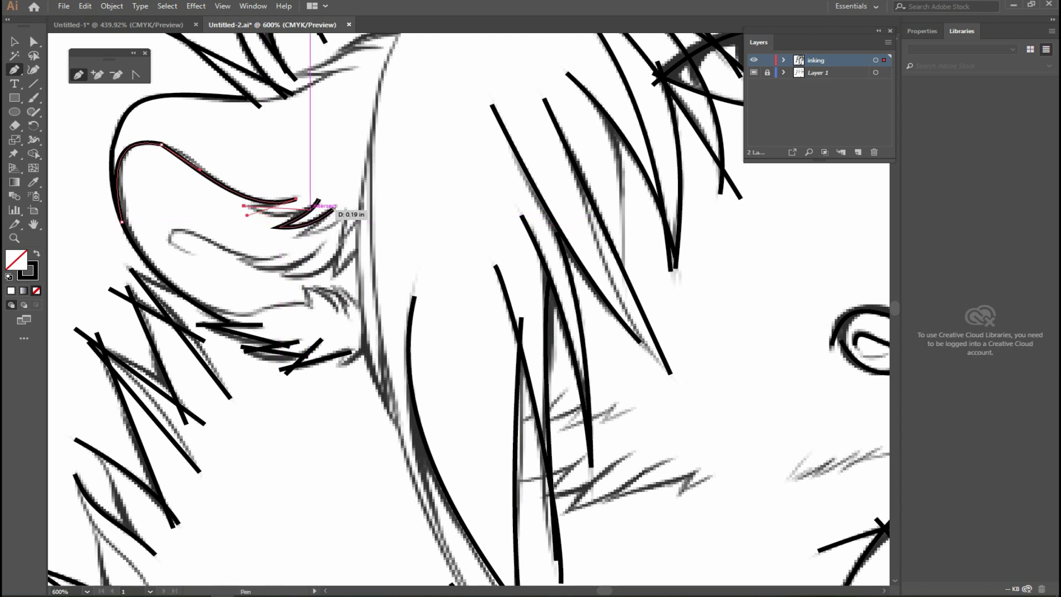
left_click(314, 213)
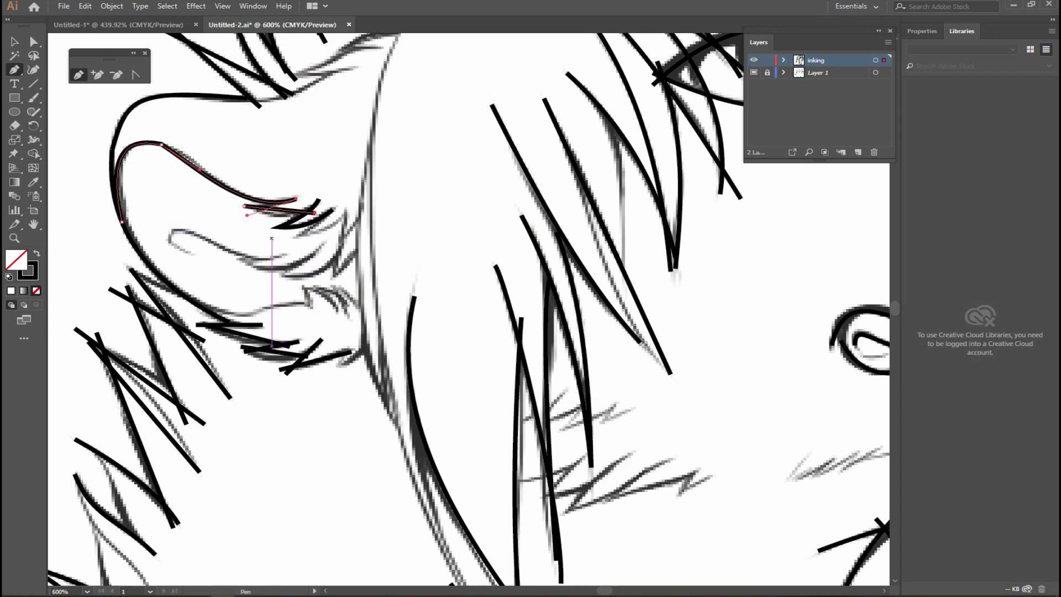
key("shift+c")
left_click_drag(280, 211, 280, 216)
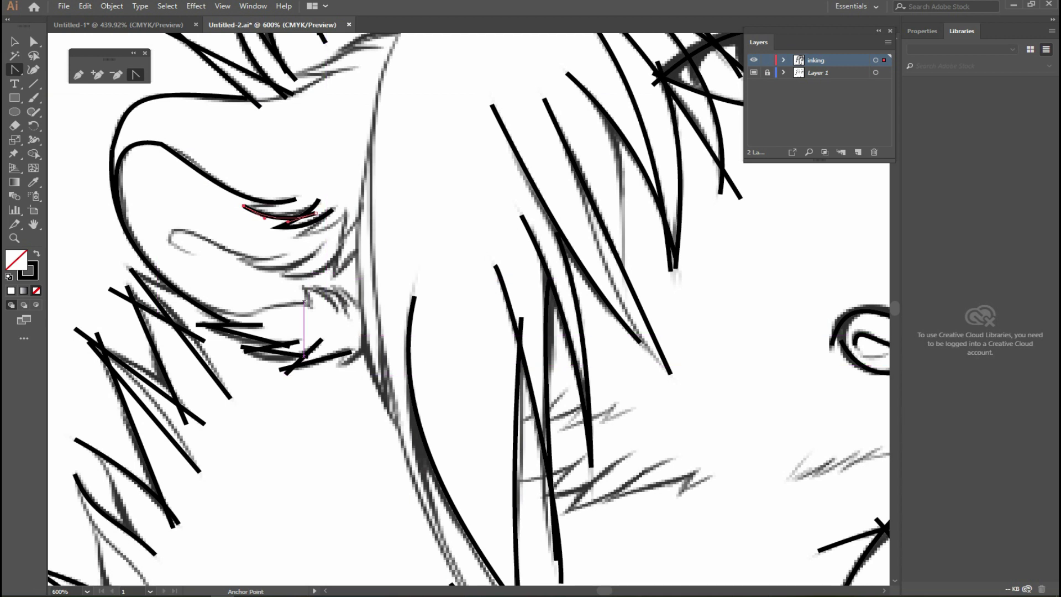
- Draw a fur stroke inside the ear with a smoothly curved lower edge
scroll(303, 299, "down", 1)
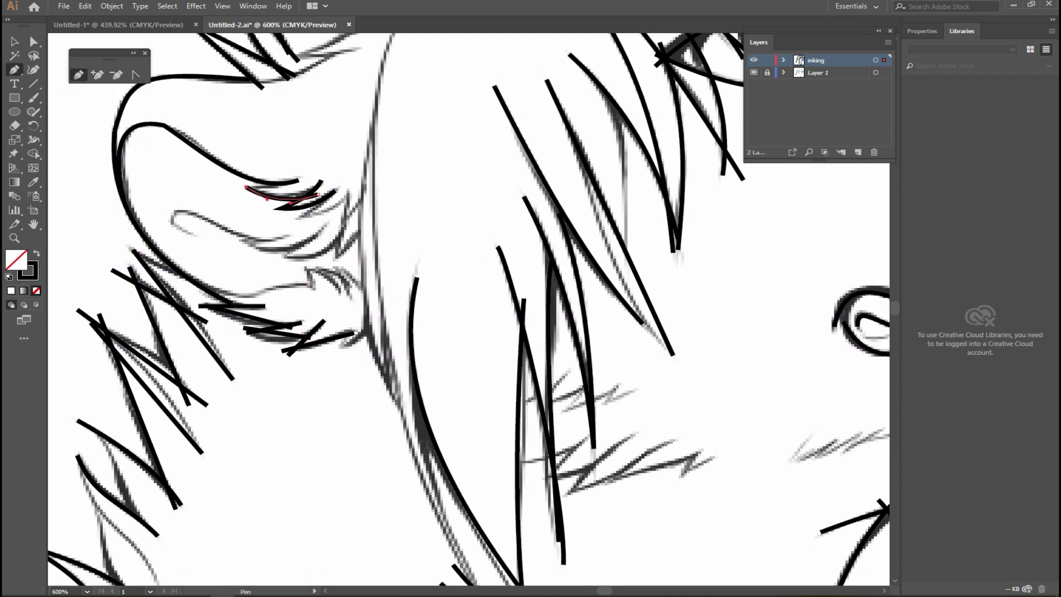
left_click_drag(282, 258, 343, 229)
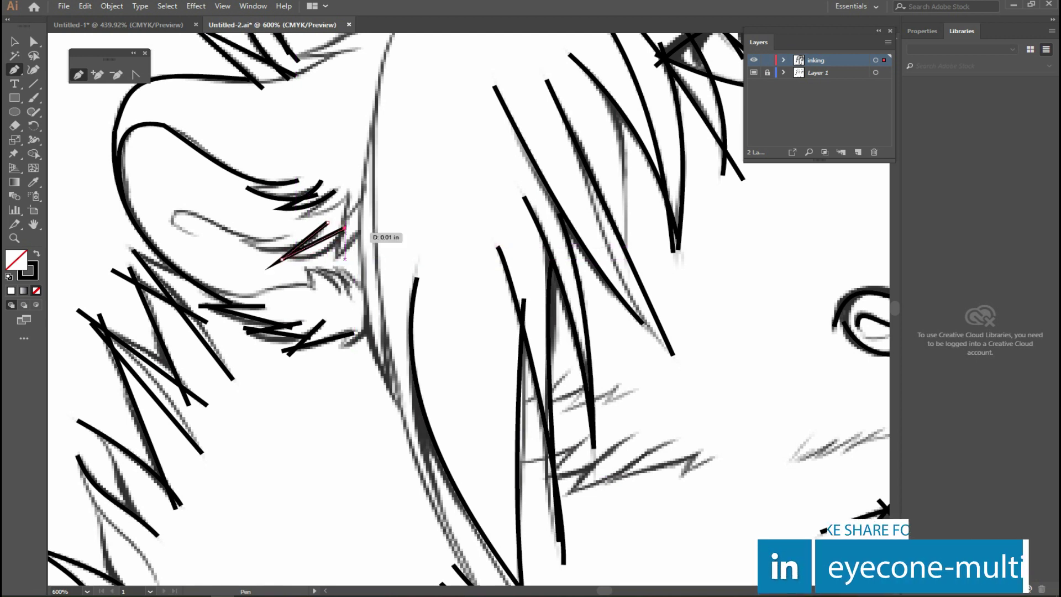
key("alt")
left_click_drag(339, 248, 317, 244)
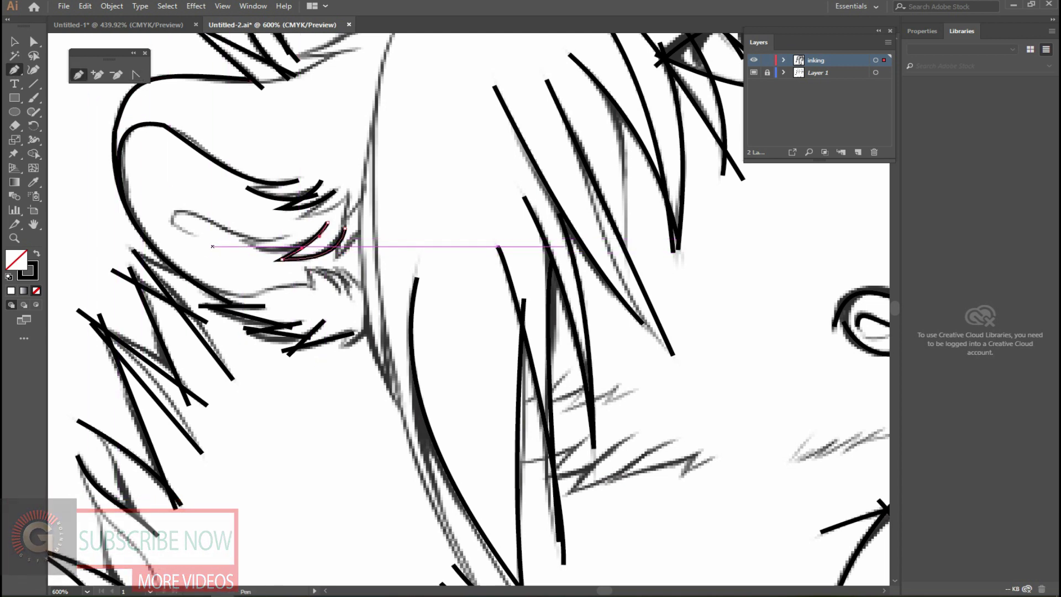
- Draw a three-point fur stroke and turn its sharp corner into a smooth curve
left_click(189, 233)
left_click(179, 212)
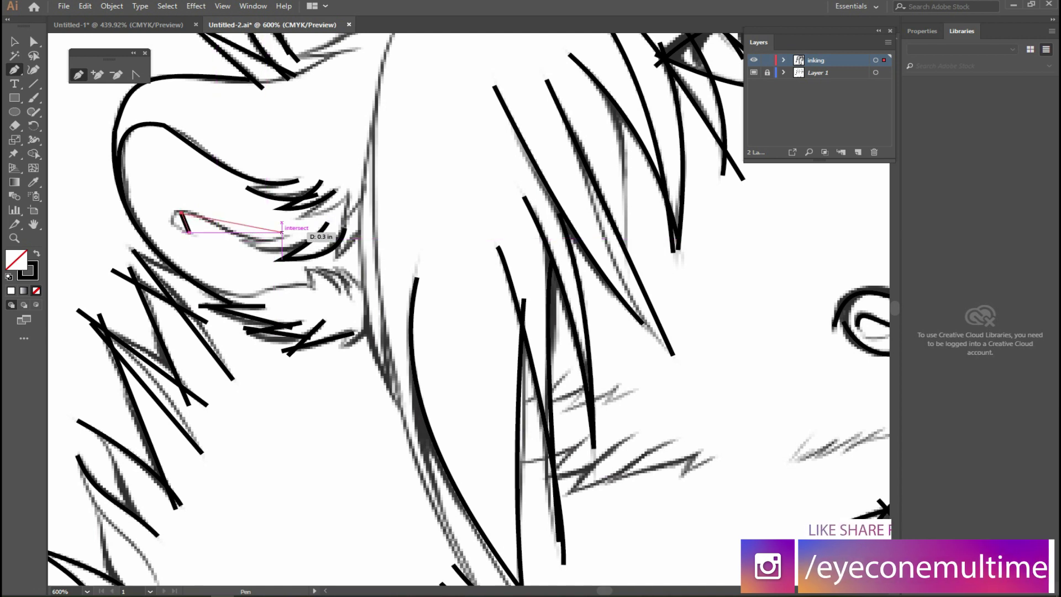
left_click(288, 238)
left_click(135, 75)
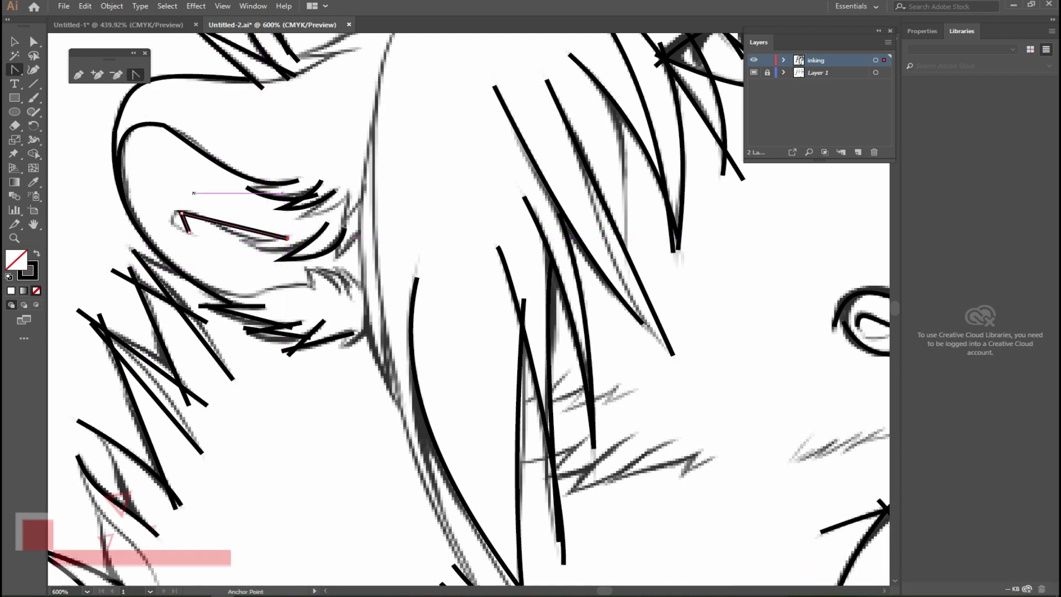
left_click_drag(189, 232, 183, 315)
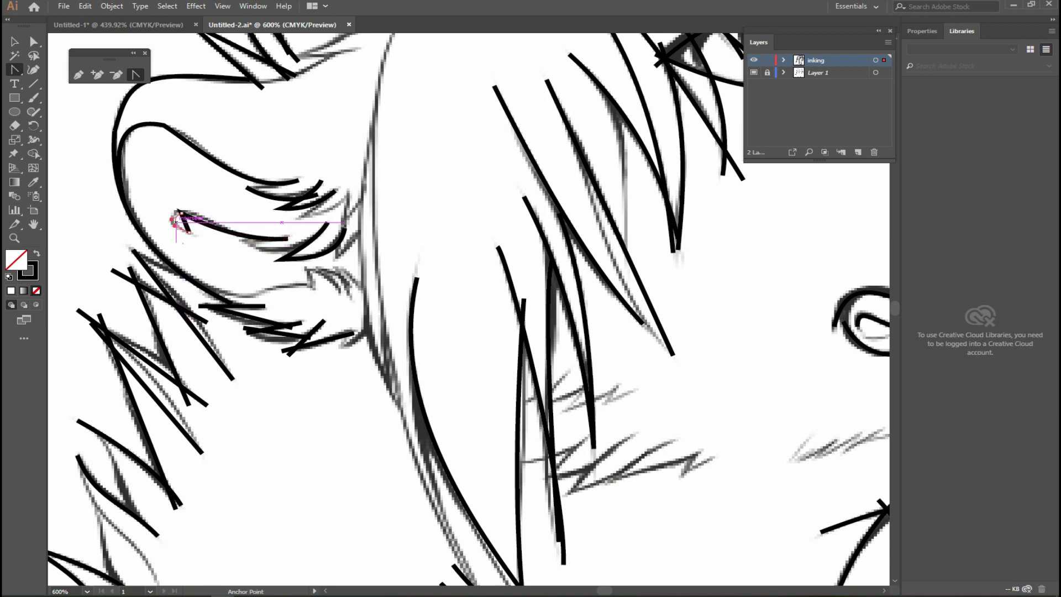
left_click_drag(176, 221, 189, 353)
scroll(314, 319, "down", 1)
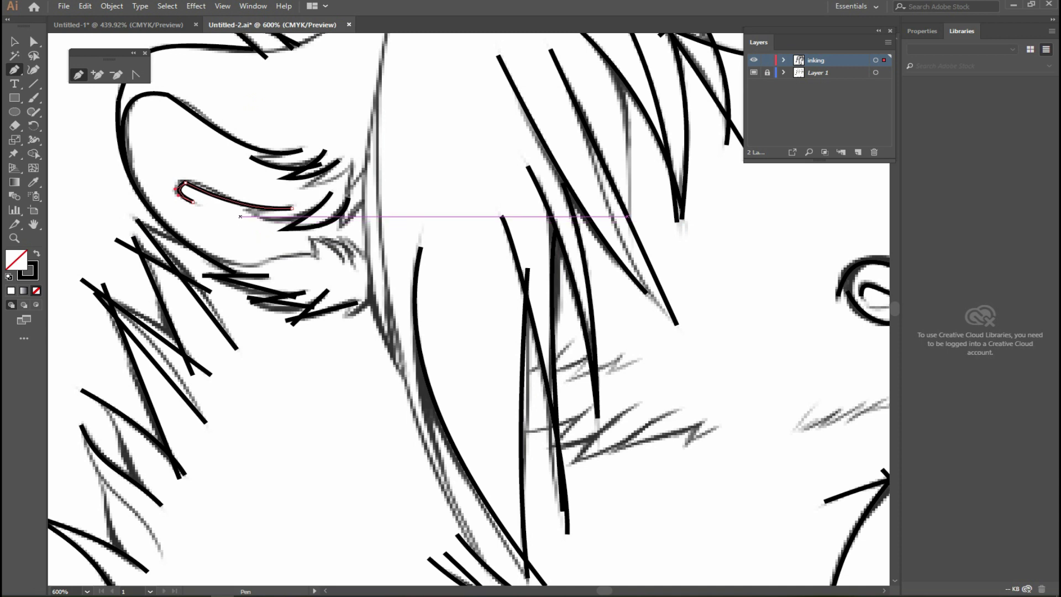
- Add another fur segment and bend its straight segments downward
left_click(309, 220)
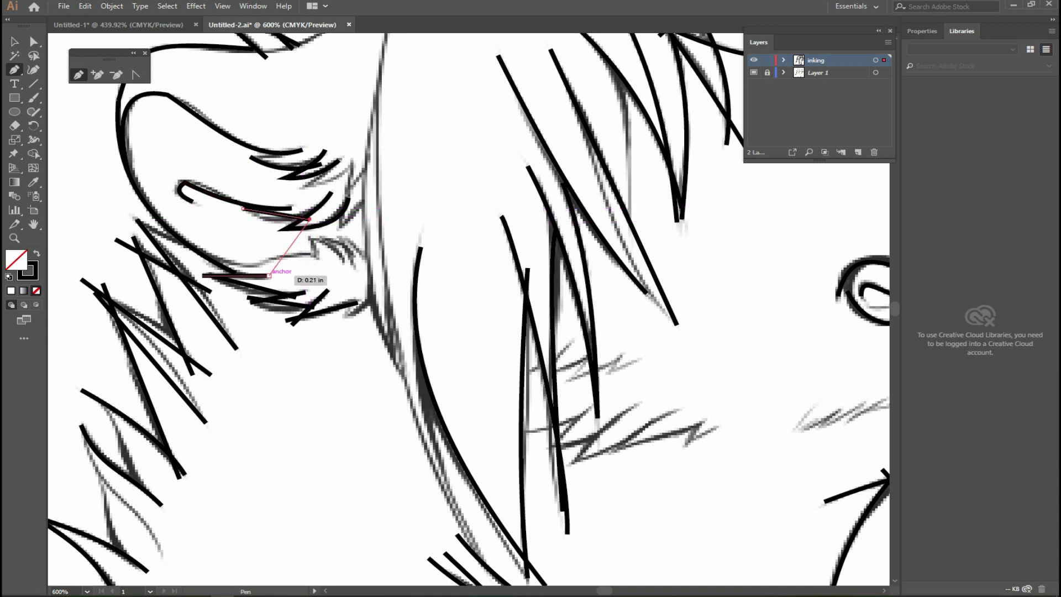
key("shift+c")
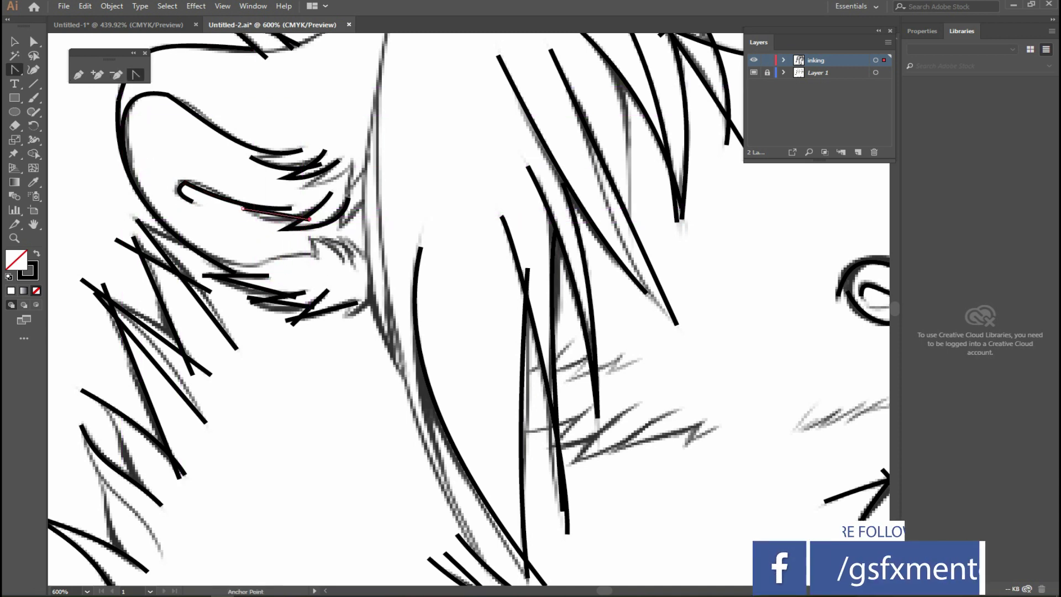
left_click_drag(276, 214, 277, 223)
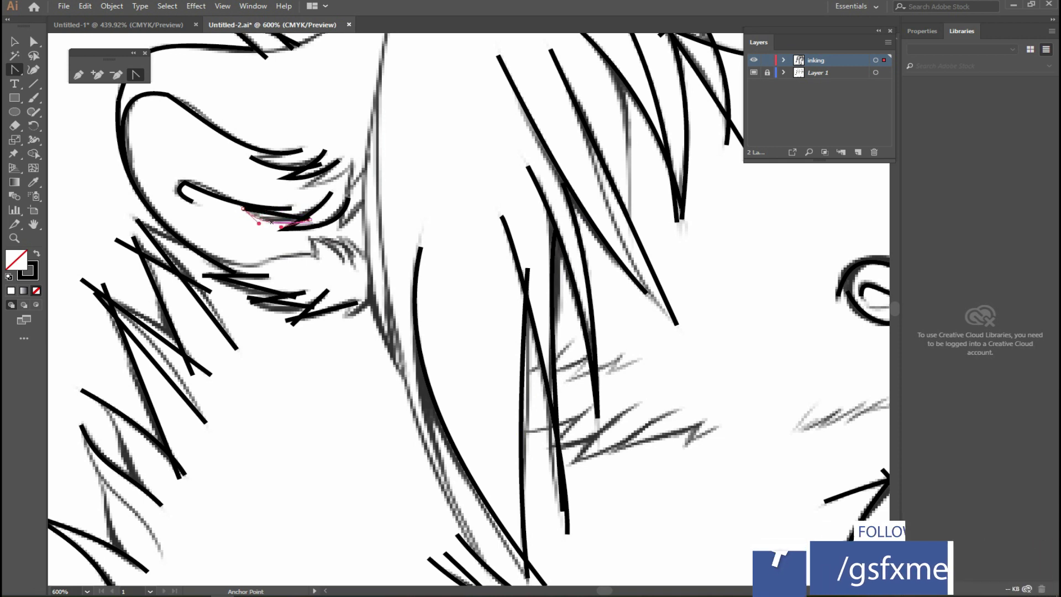
left_click_drag(353, 325, 326, 319)
- Pen a zigzag fur stroke at the ear's base and make one point a sharp corner
left_click(78, 74)
left_click(198, 254)
left_click_drag(238, 254, 263, 249)
left_click(287, 248)
left_click(281, 229)
left_click_drag(313, 253, 322, 259)
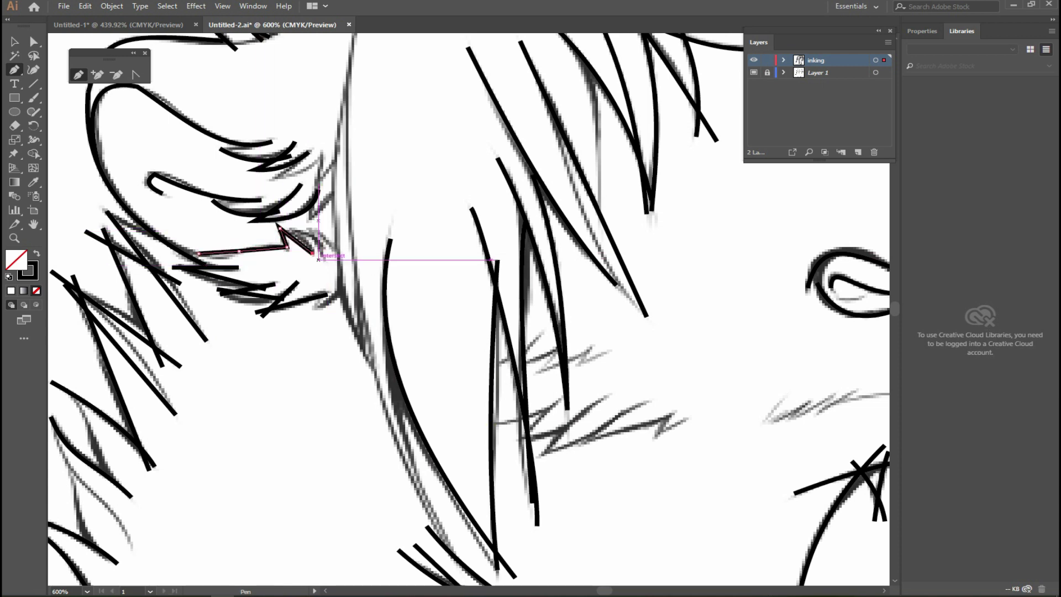
key("Escape")
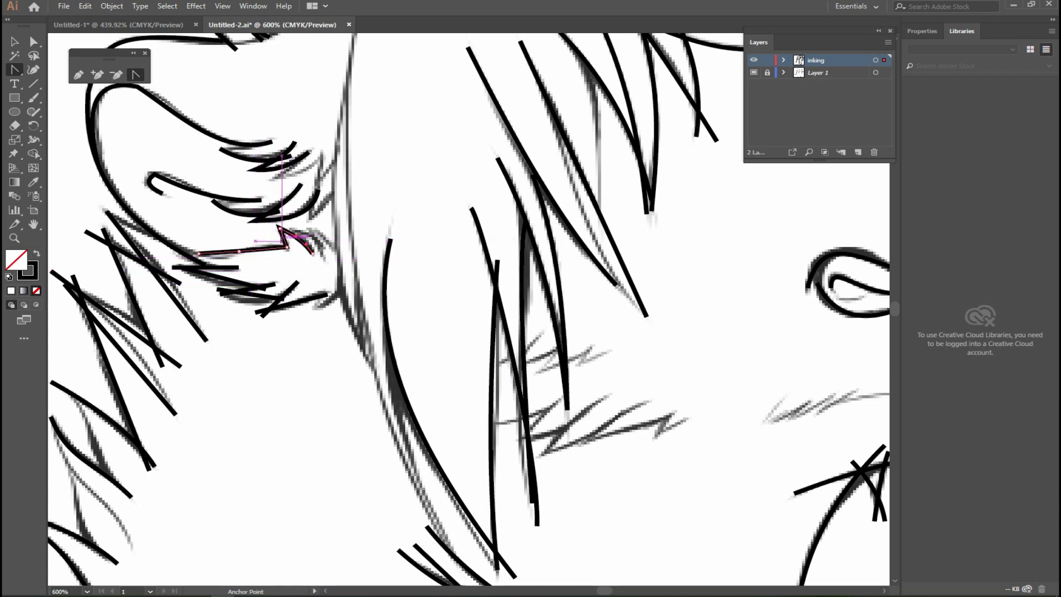
left_click(286, 247)
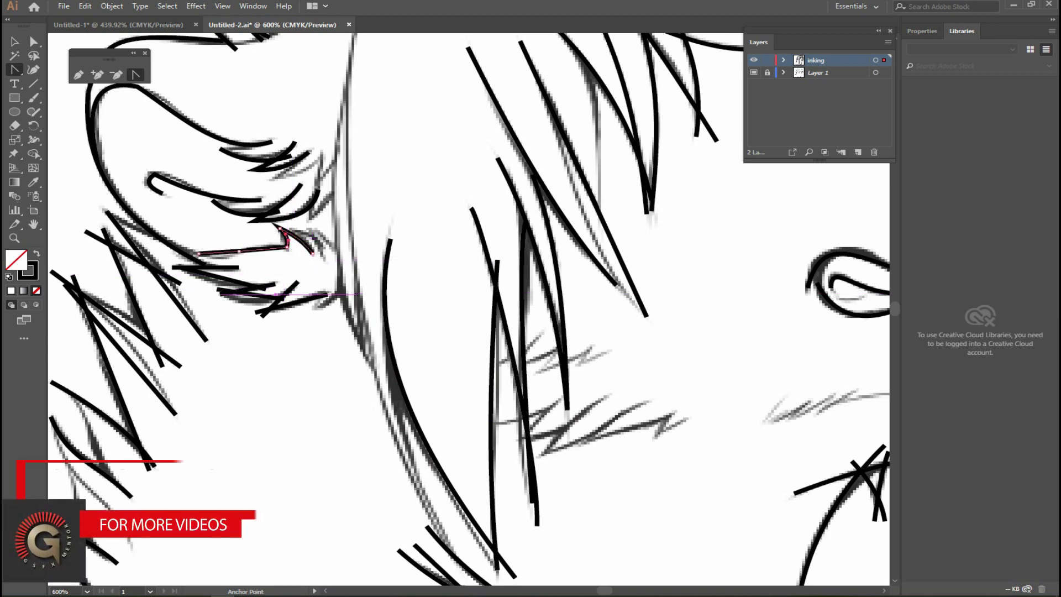
- Return to the Selection tool and move the view back out over the whole head
scroll(387, 365, "down", 2)
scroll(387, 365, "right", 2)
key("v")
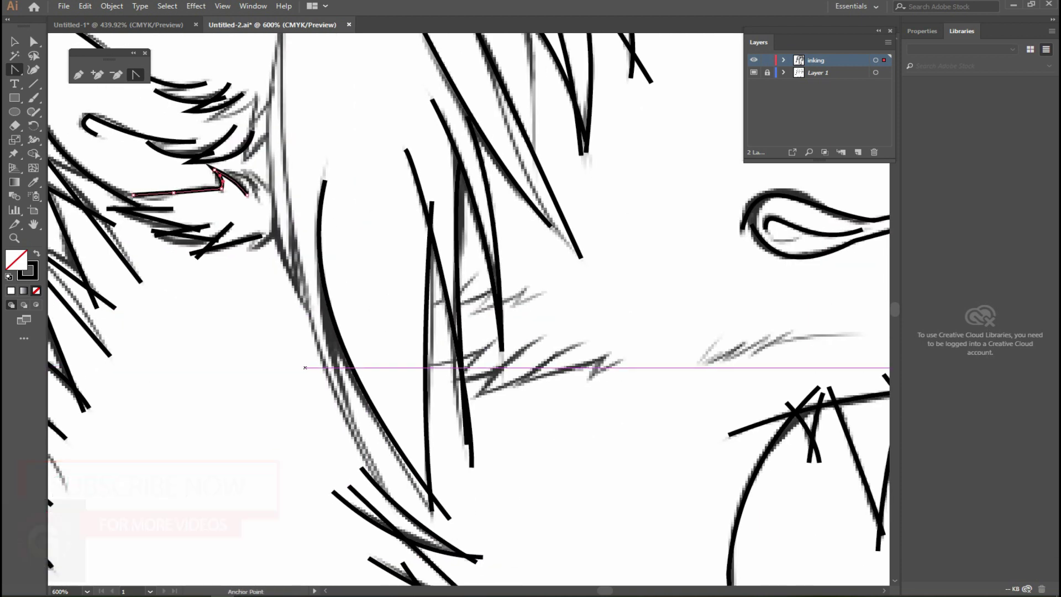
scroll(585, 307, "down", 2)
scroll(586, 307, "down", 1)
scroll(560, 296, "right", 2)
scroll(531, 295, "right", 1)
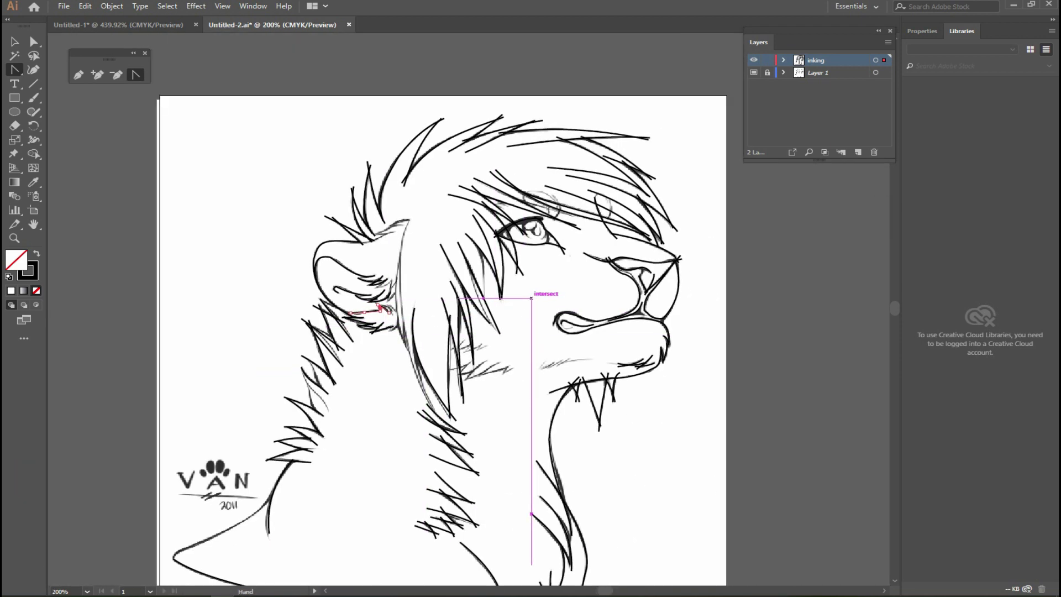
- Zoom in on the eye and pen the rounded highlight stroke across the iris
key("z")
left_click_drag(511, 213, 574, 259)
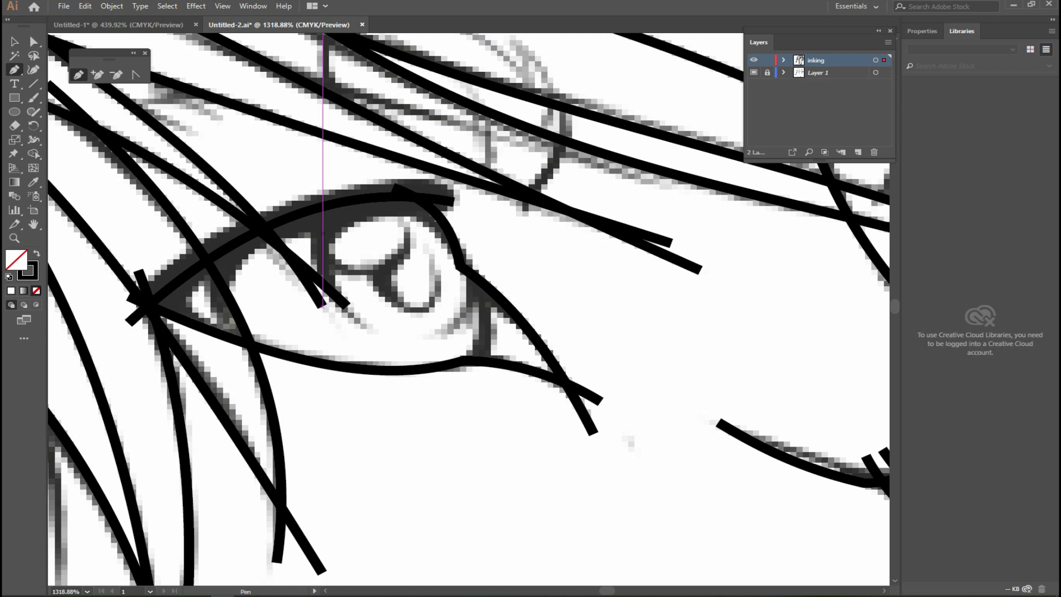
left_click(333, 204)
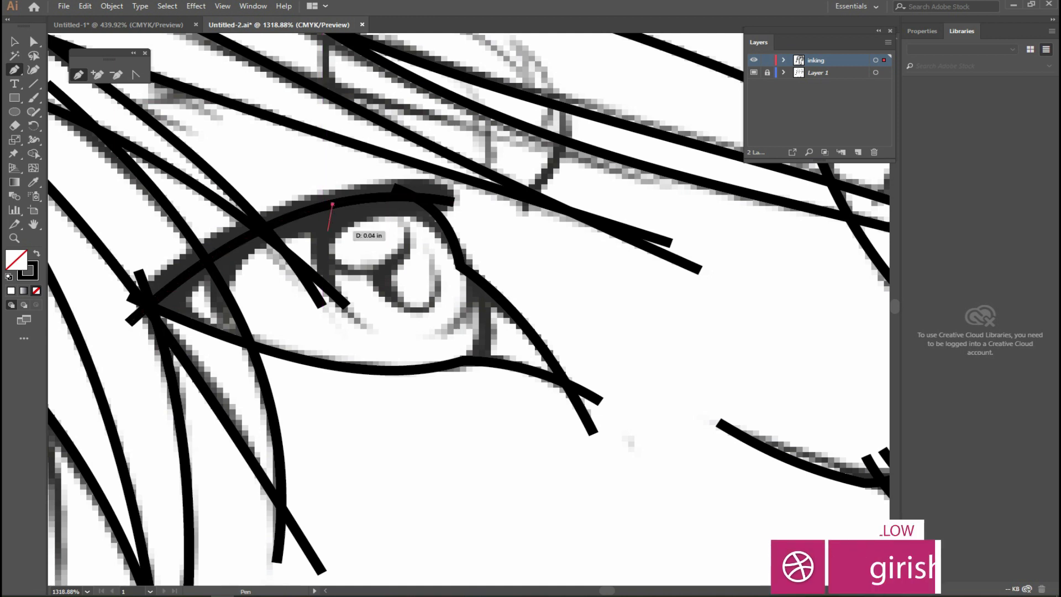
left_click_drag(326, 259, 330, 267)
left_click(378, 270)
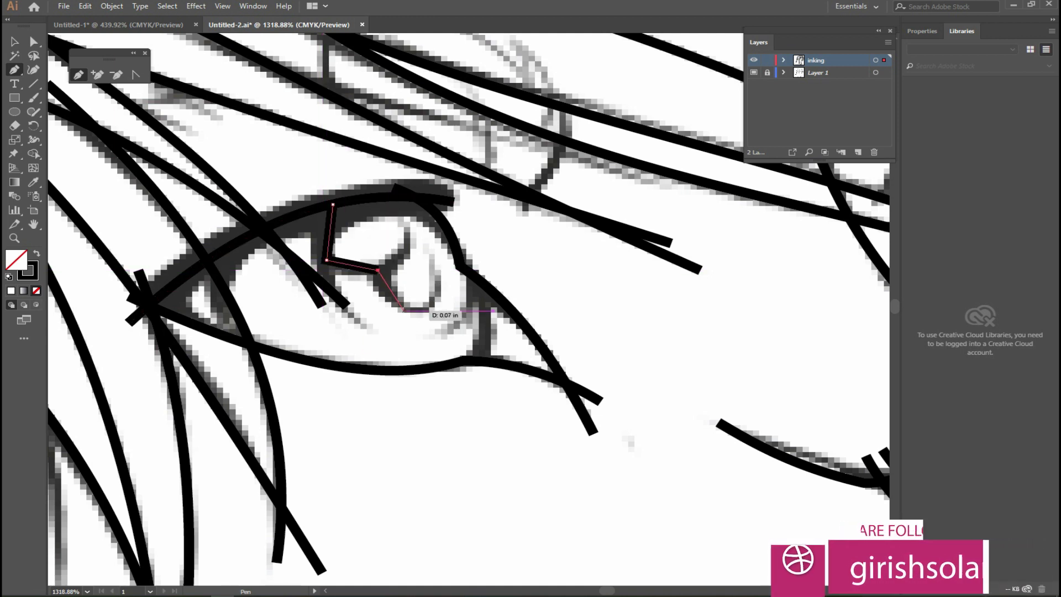
left_click(407, 311)
left_click(442, 279)
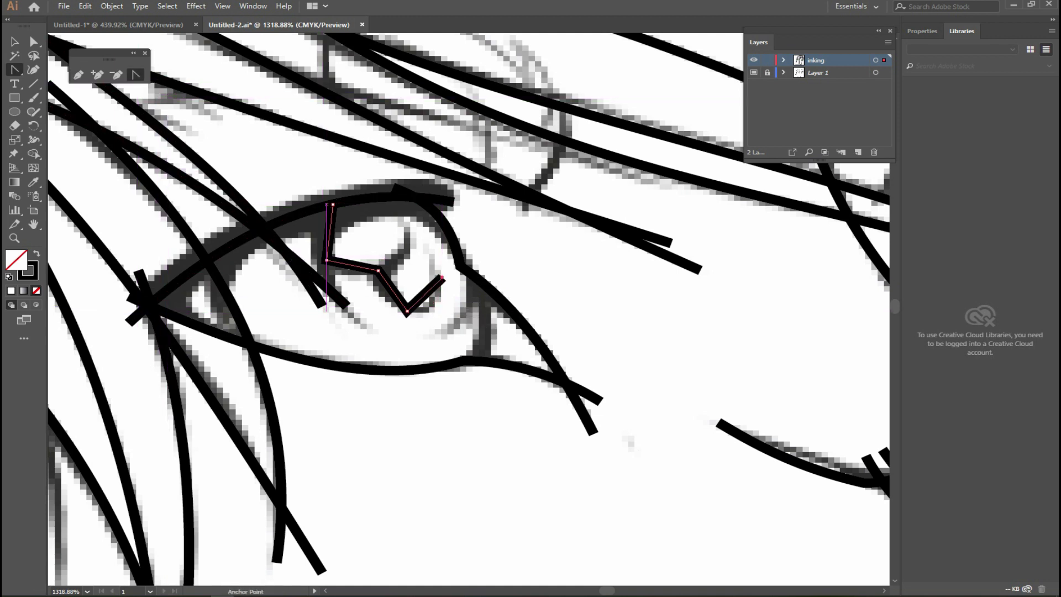
- Curve the highlight's upper, lower and lower-right segments, then zoom out to the whole face
left_click_drag(326, 260, 321, 307)
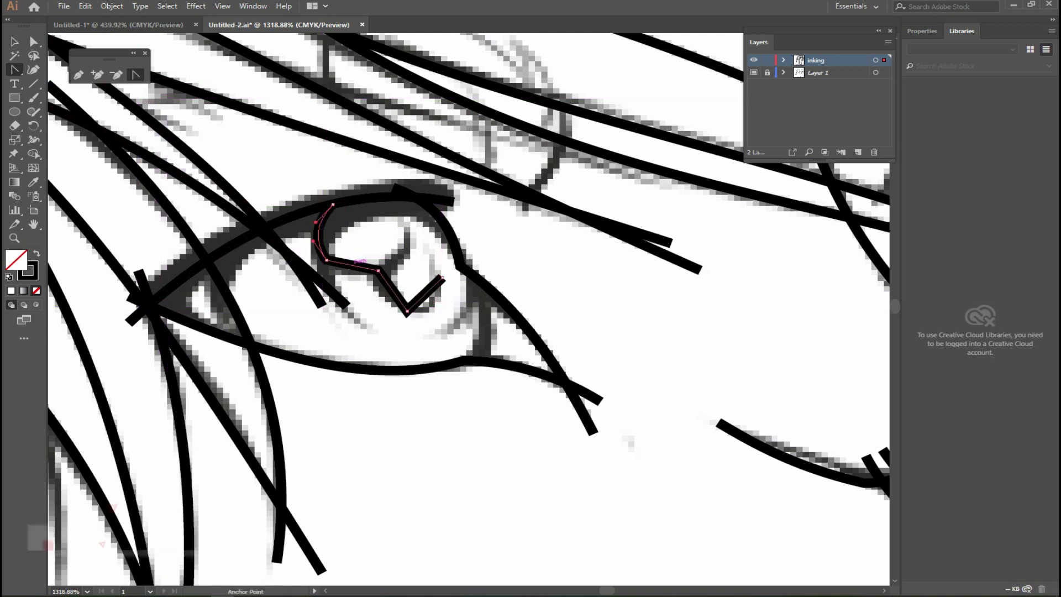
left_click_drag(392, 291, 385, 300)
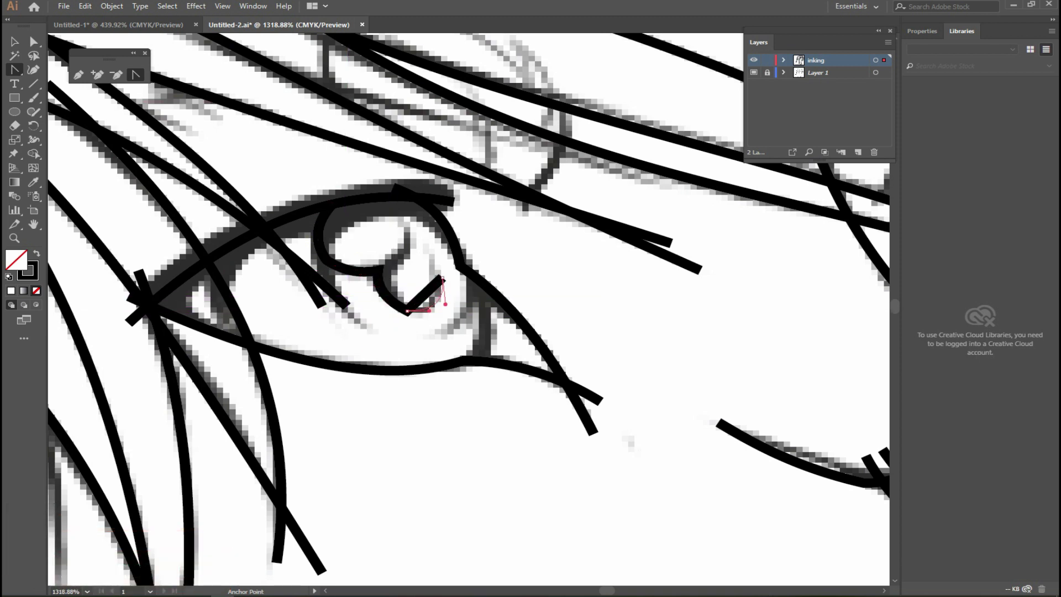
left_click_drag(436, 307, 438, 307)
key("ctrl+minus")
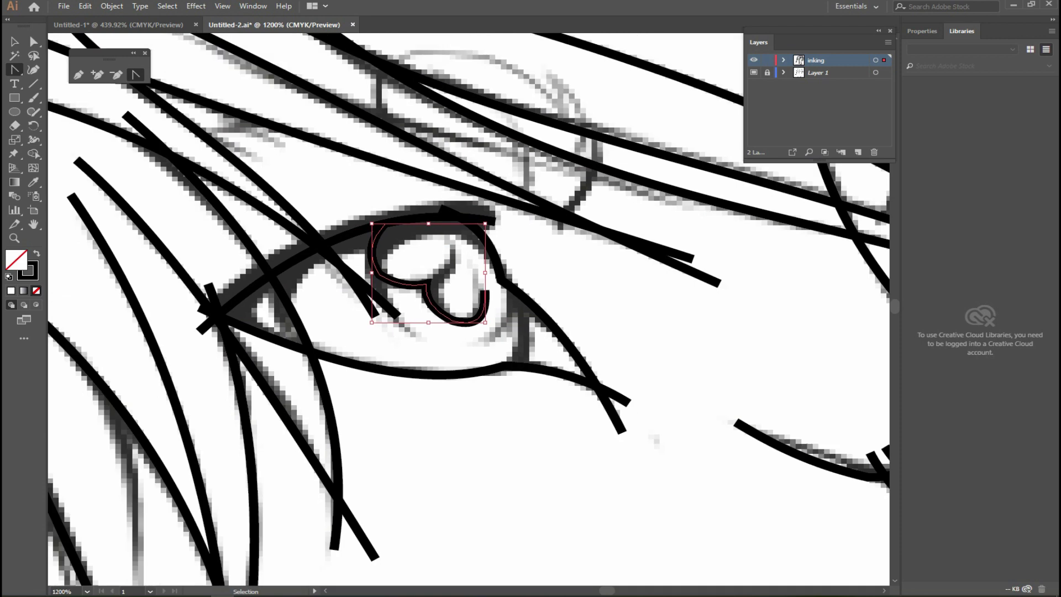
key("ctrl+minus")
key("ctrl+minus")
key("ctrl+minus")
key("ctrl+minus")
key("ctrl+minus")
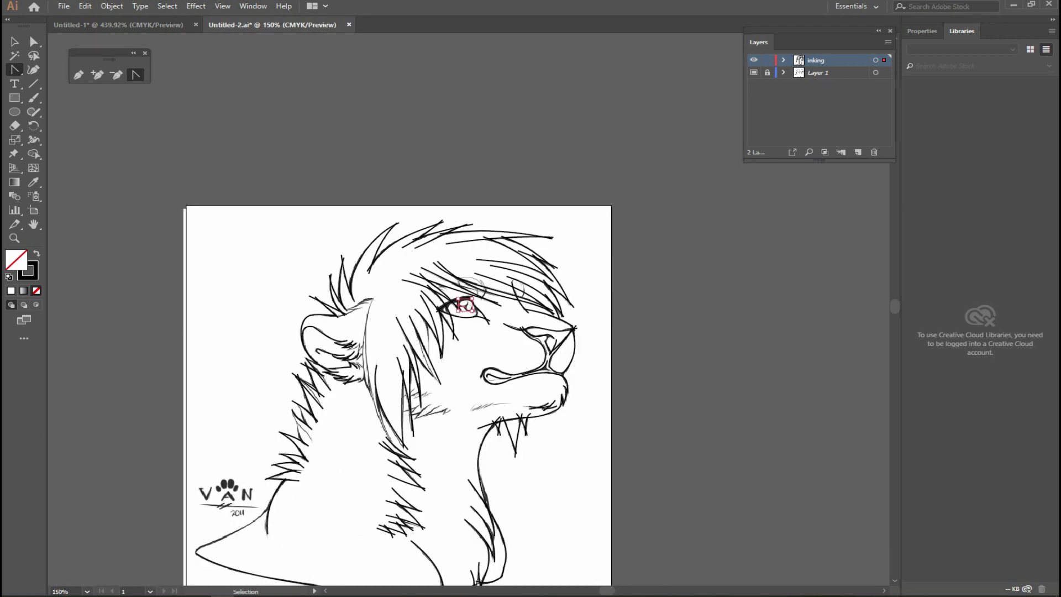
- Select all ink paths, shift them aside to compare with the sketch, then undo
left_click_drag(495, 349, 528, 277)
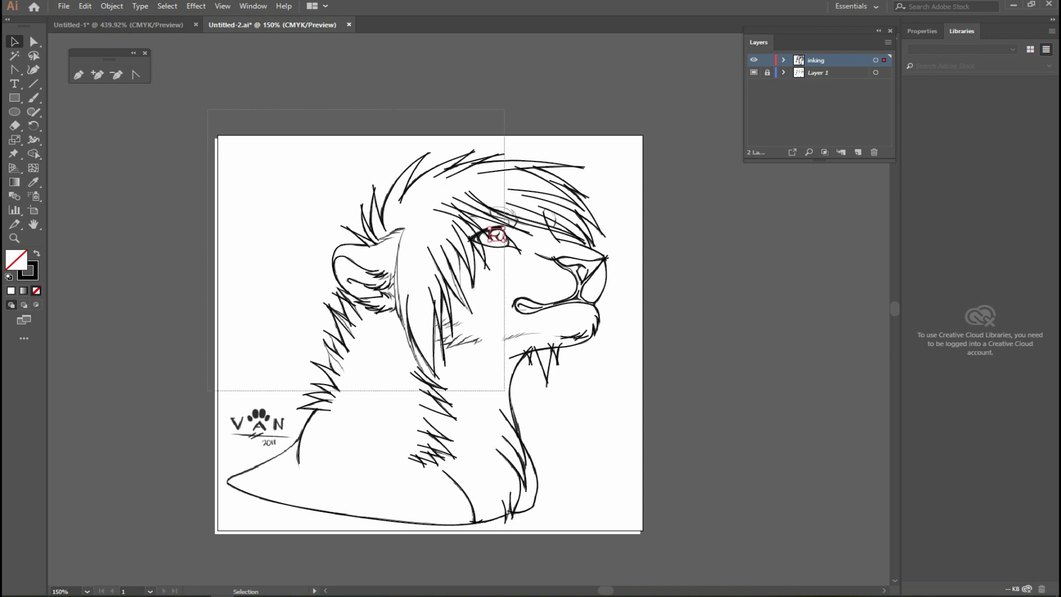
key("ctrl+a")
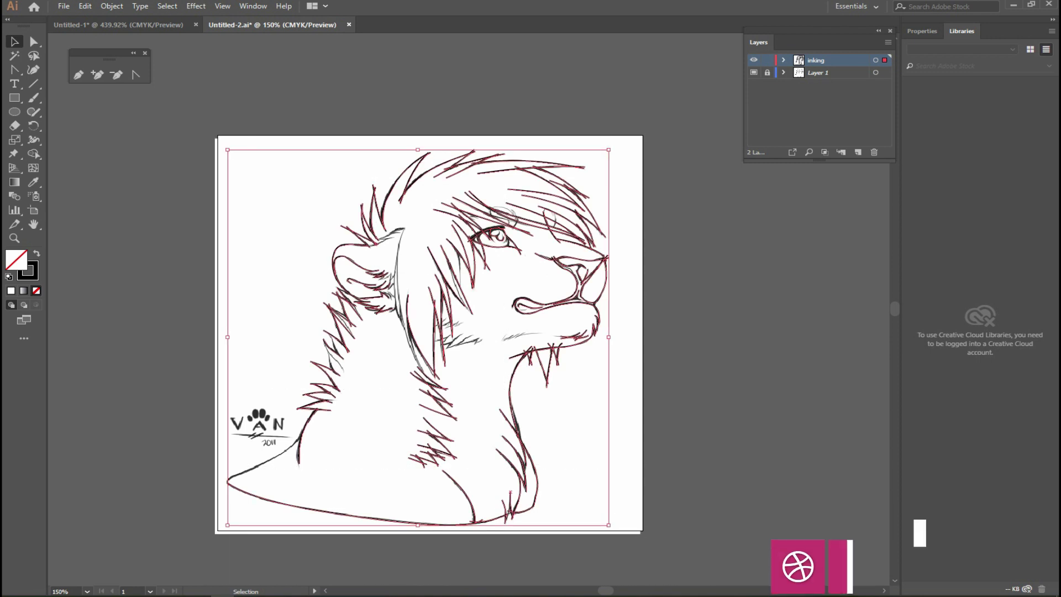
left_click_drag(362, 267, 84, 298)
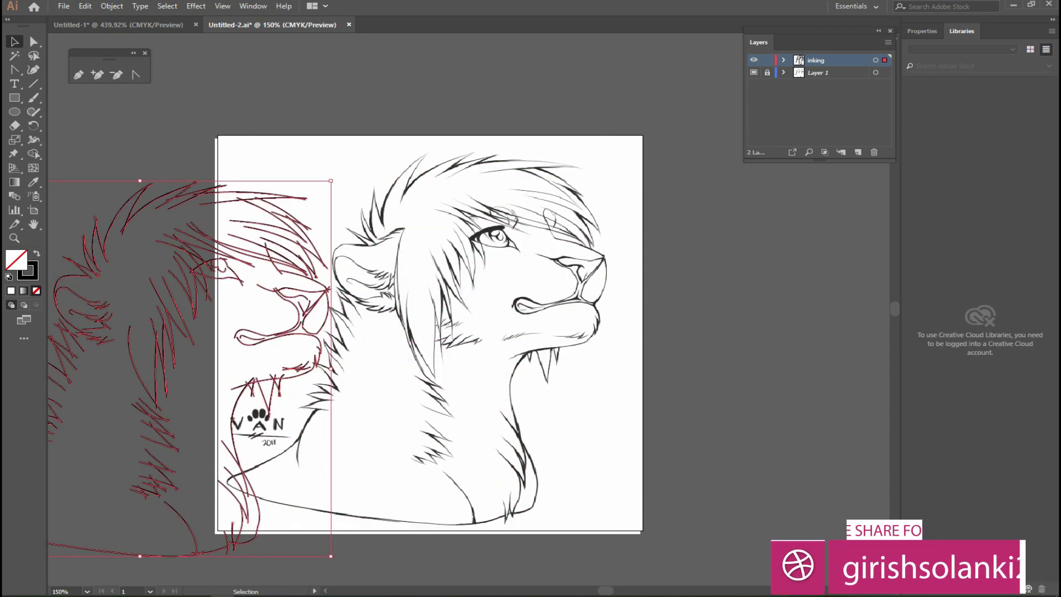
key("ctrl+z")
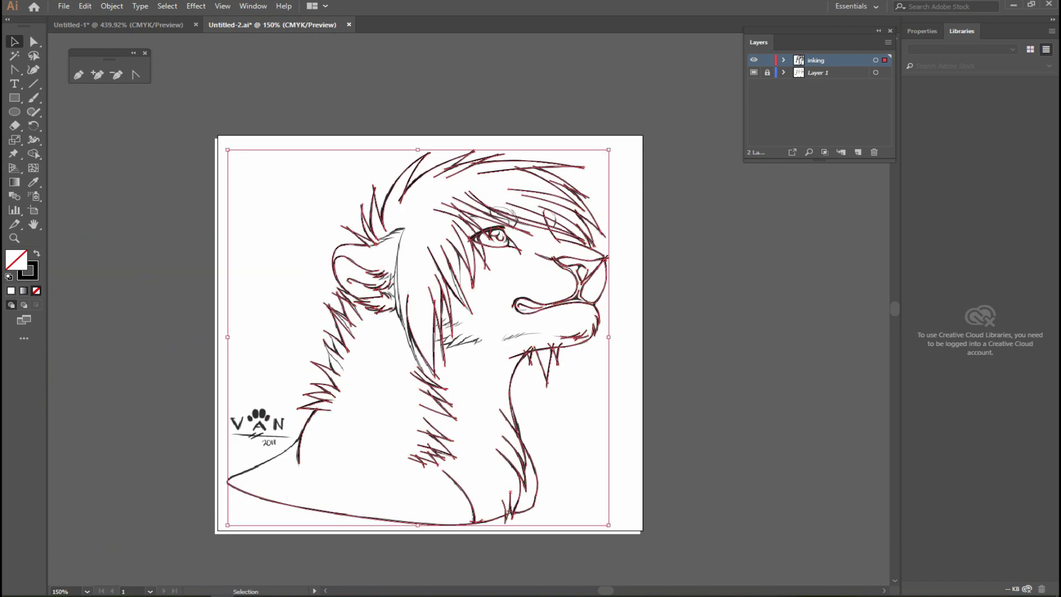
- Pen a line from behind the lion's cheek down toward the neck
key("p")
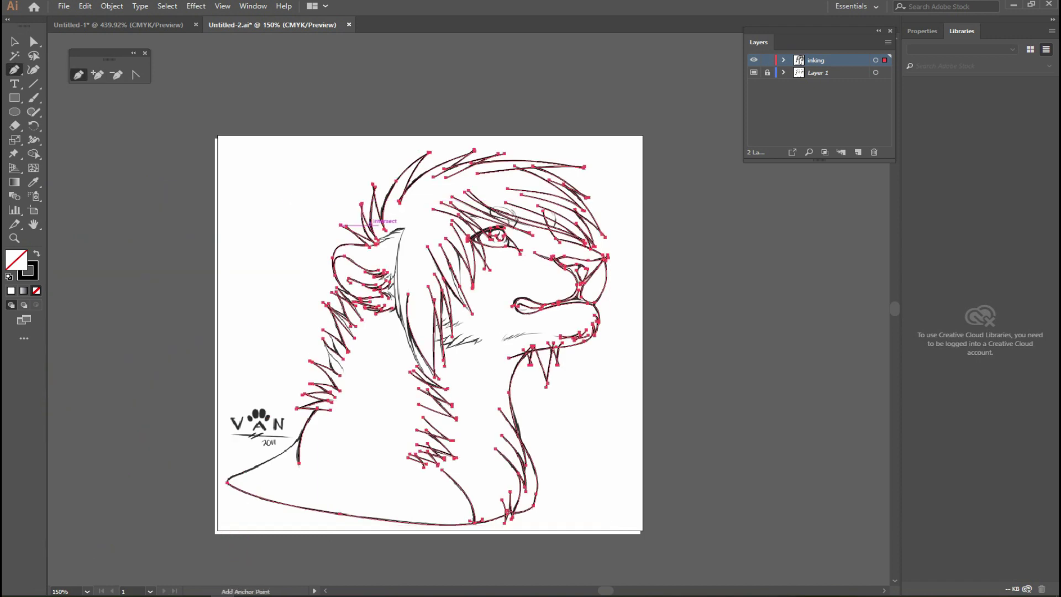
left_click(407, 224)
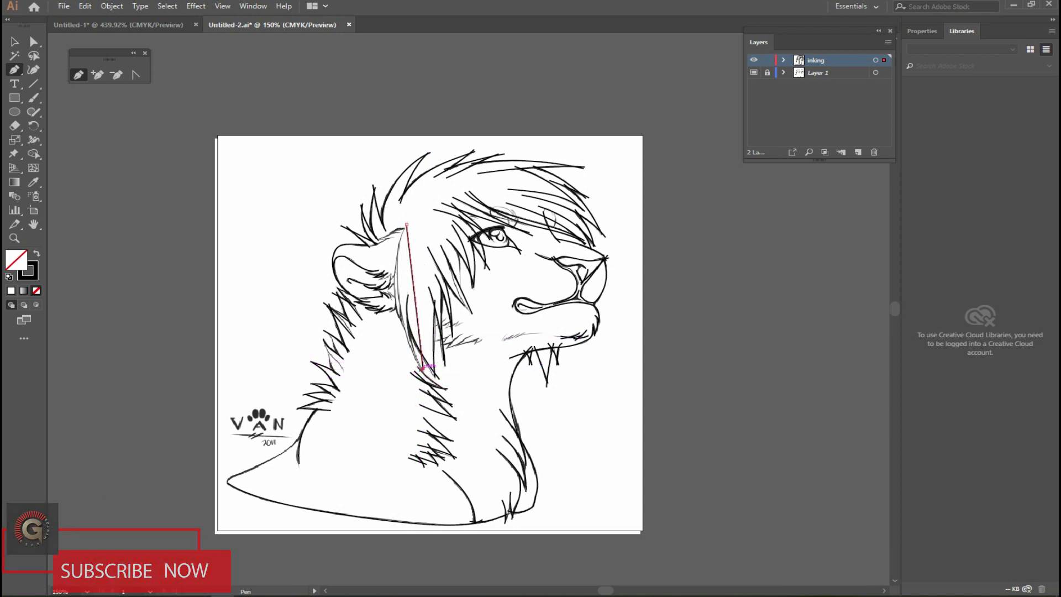
left_click(422, 368)
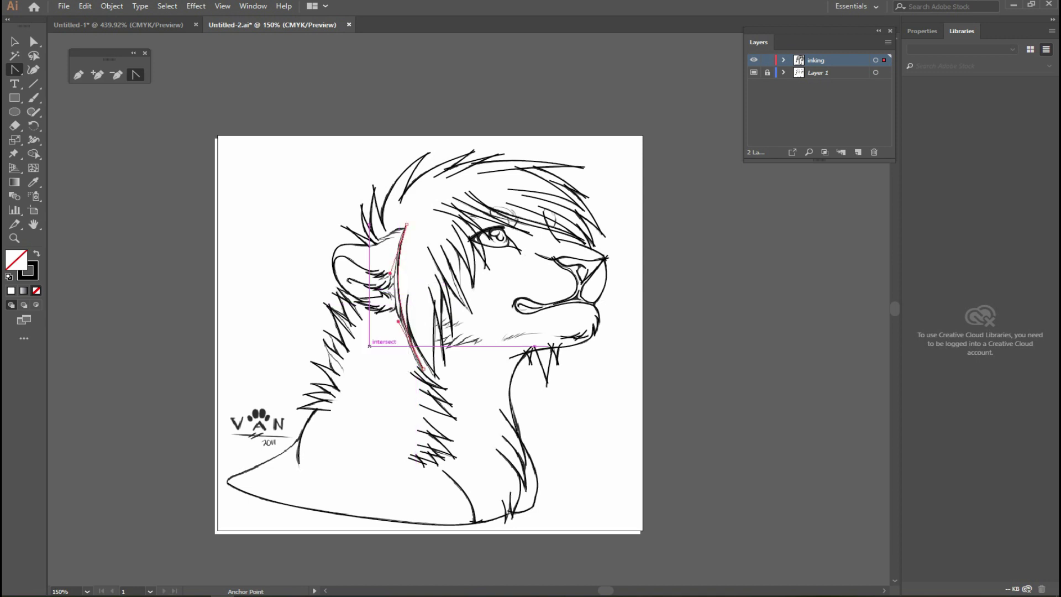
- Select the ink artwork, move it aside to recheck the sketch, and undo the move
key("v")
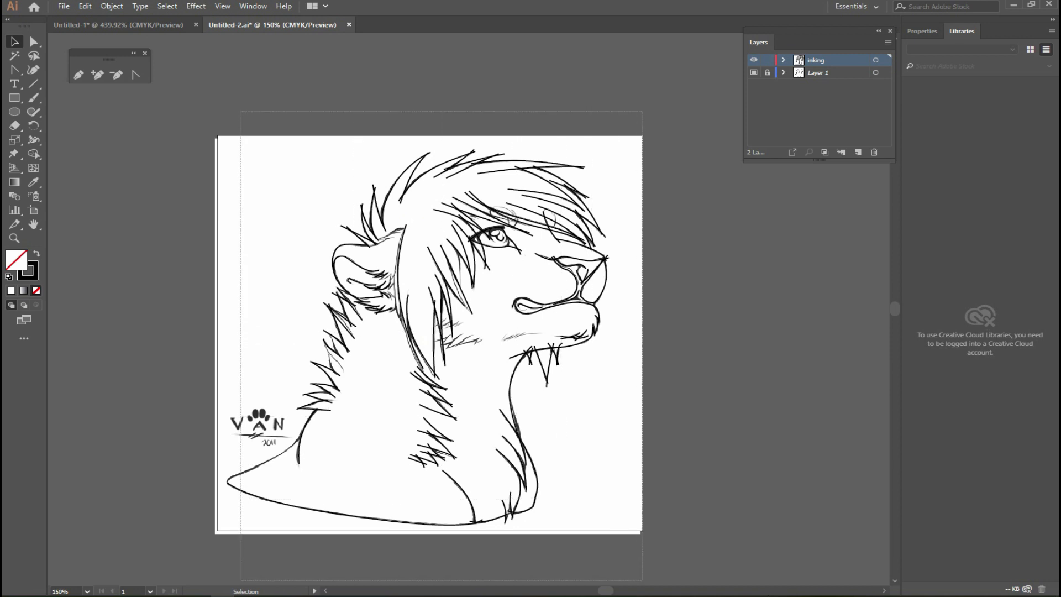
left_click(511, 375)
left_click_drag(445, 301, 149, 294)
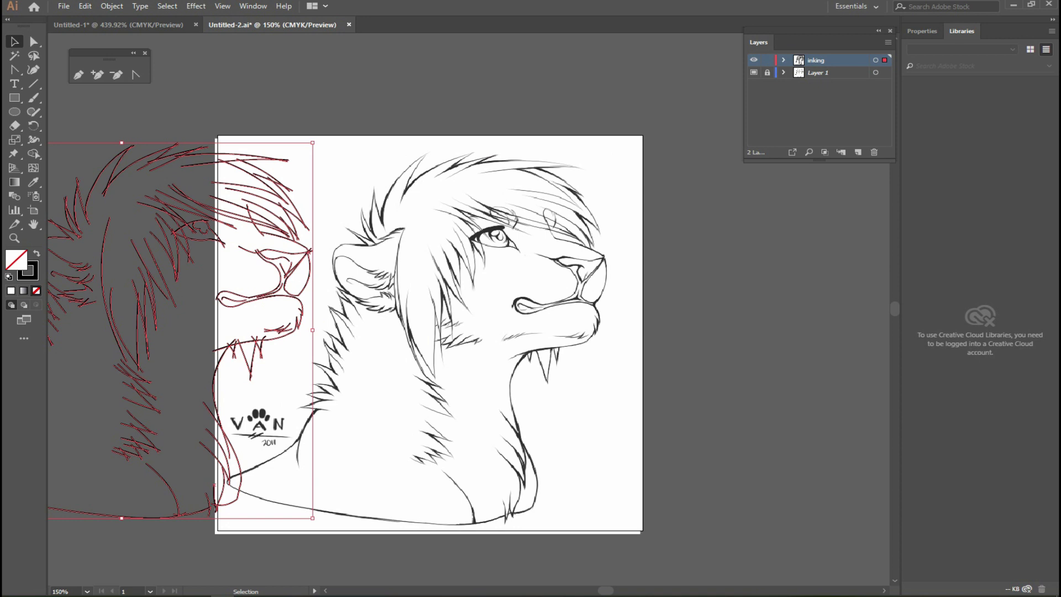
key("a")
key("ctrl+z")
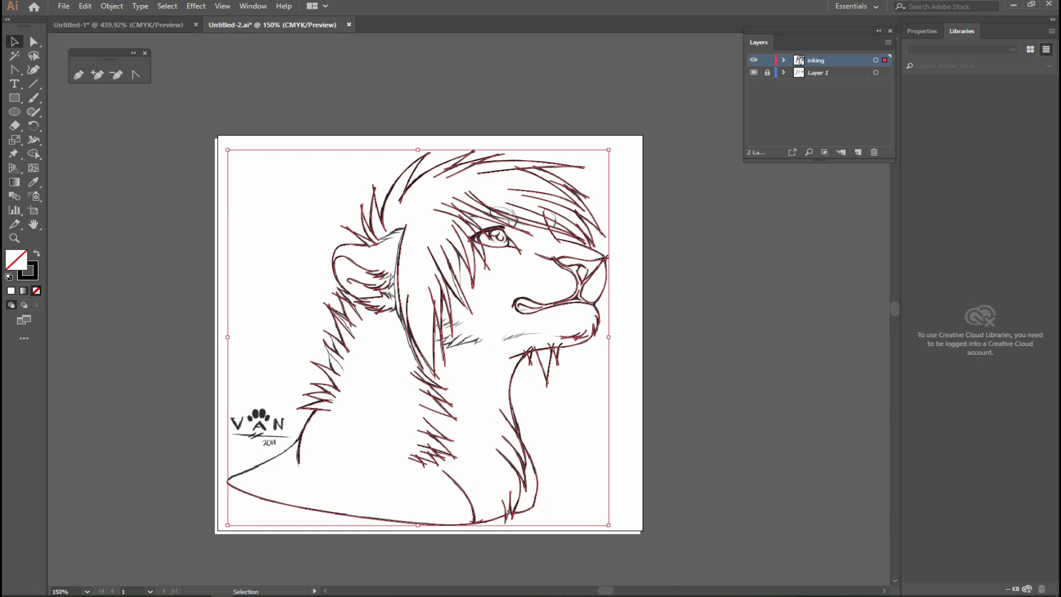
left_click(112, 6)
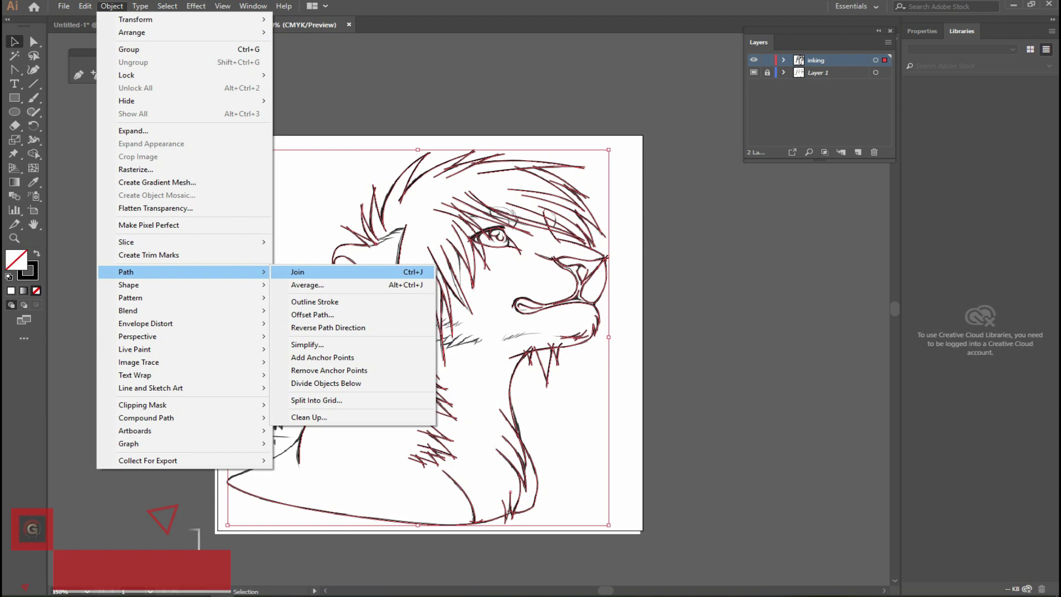
- Join the selected ink paths, then undo the join to leave them separate
left_click(298, 271)
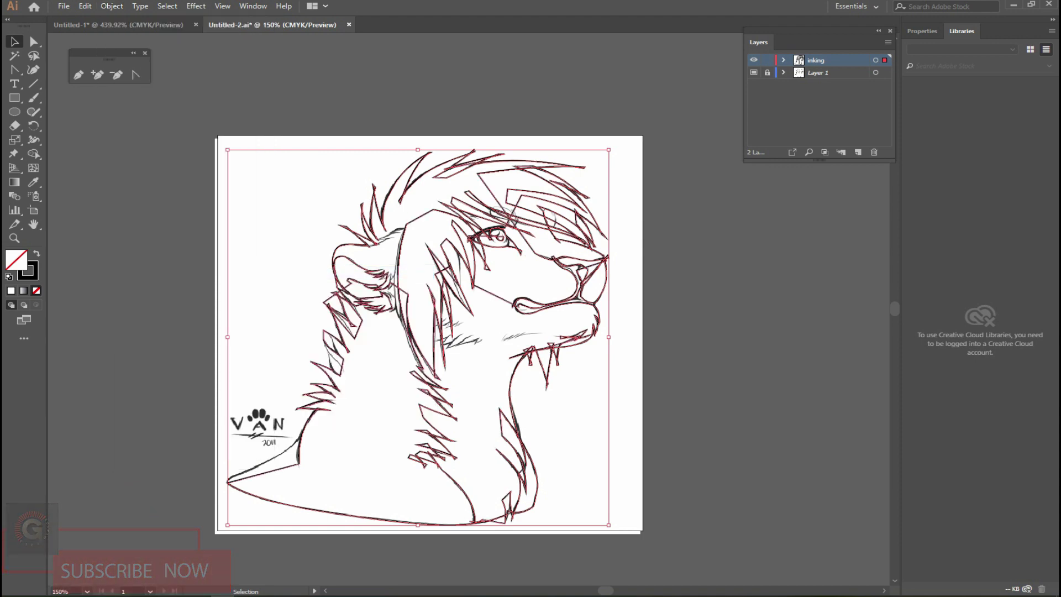
key("ctrl+shift+a")
key("ctrl+z")
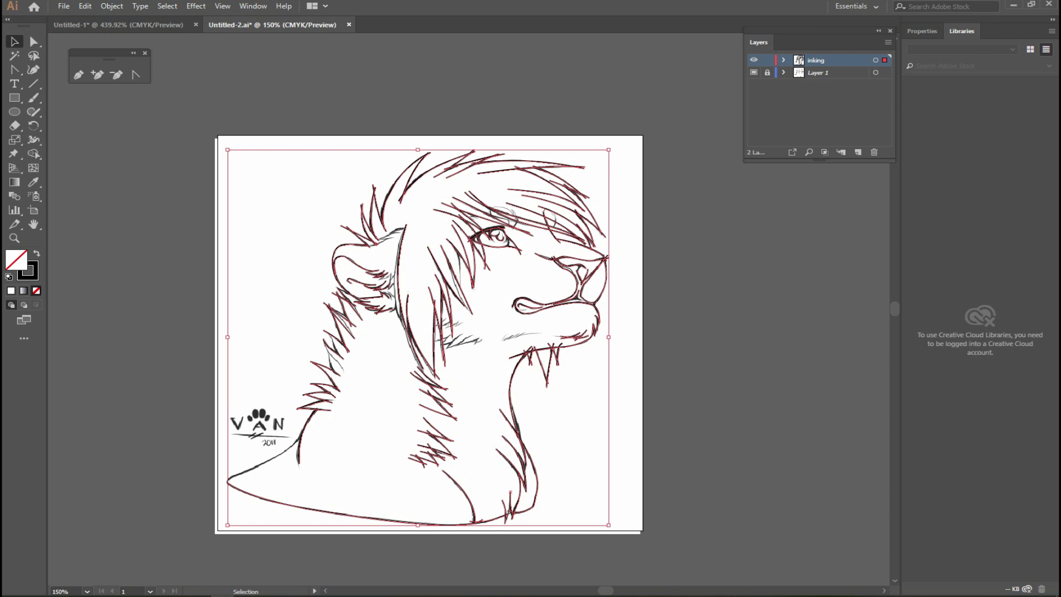
- Reselect the ink artwork, compare it with the sketch, undo, and zoom onto the VAN signature corner
key("ctrl+shift+a")
left_click_drag(537, 351, 259, 548)
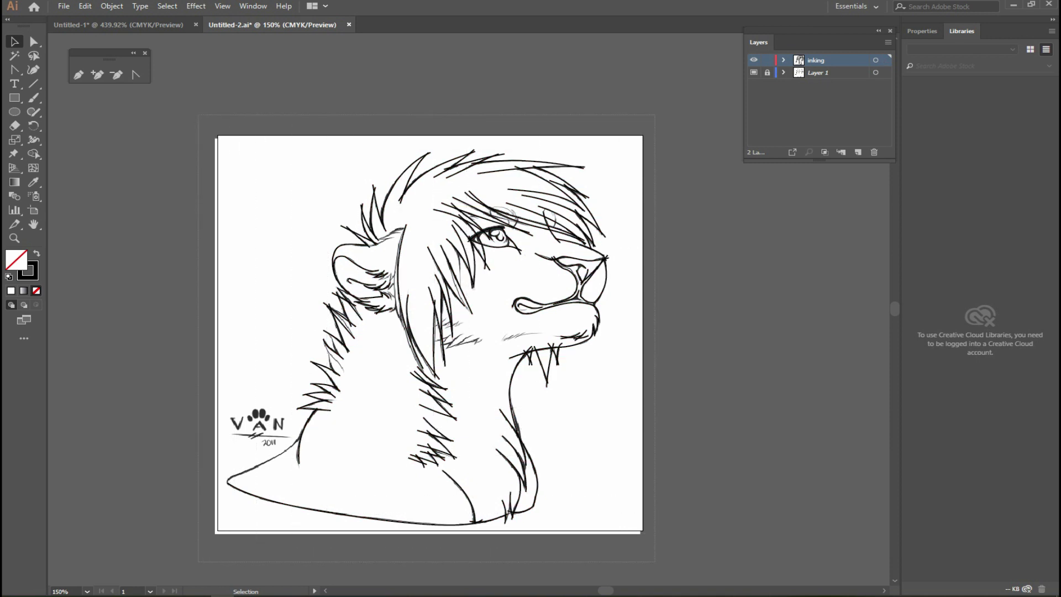
left_click_drag(198, 561, 198, 561)
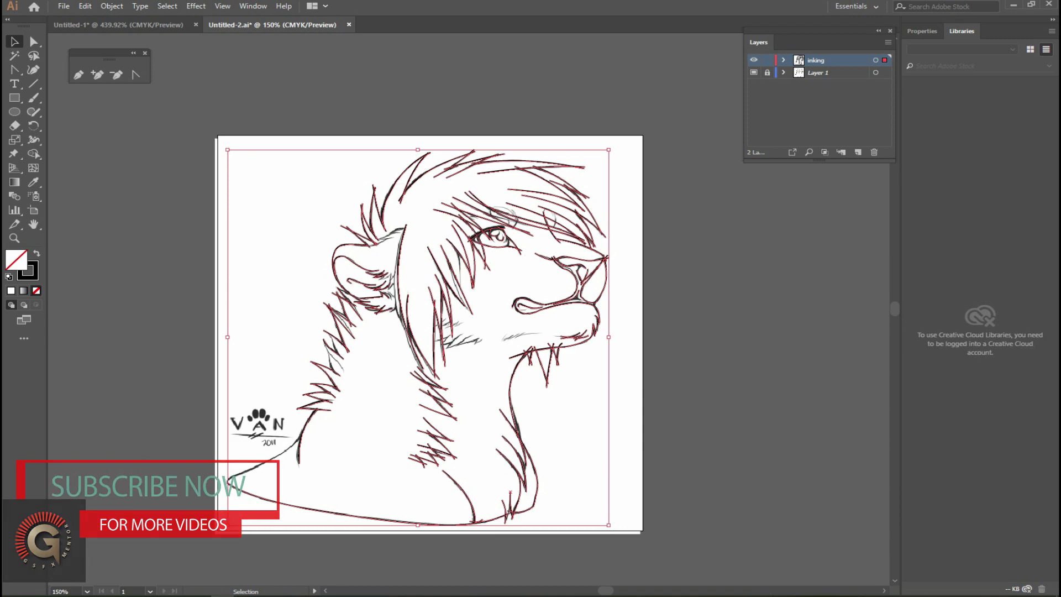
left_click(829, 73)
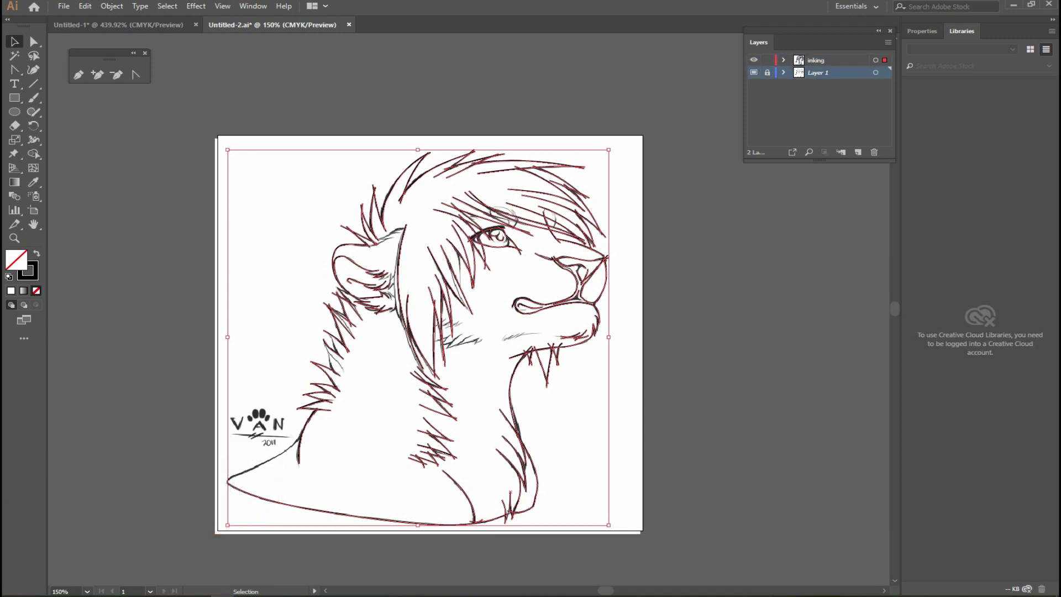
left_click_drag(399, 268, 166, 259)
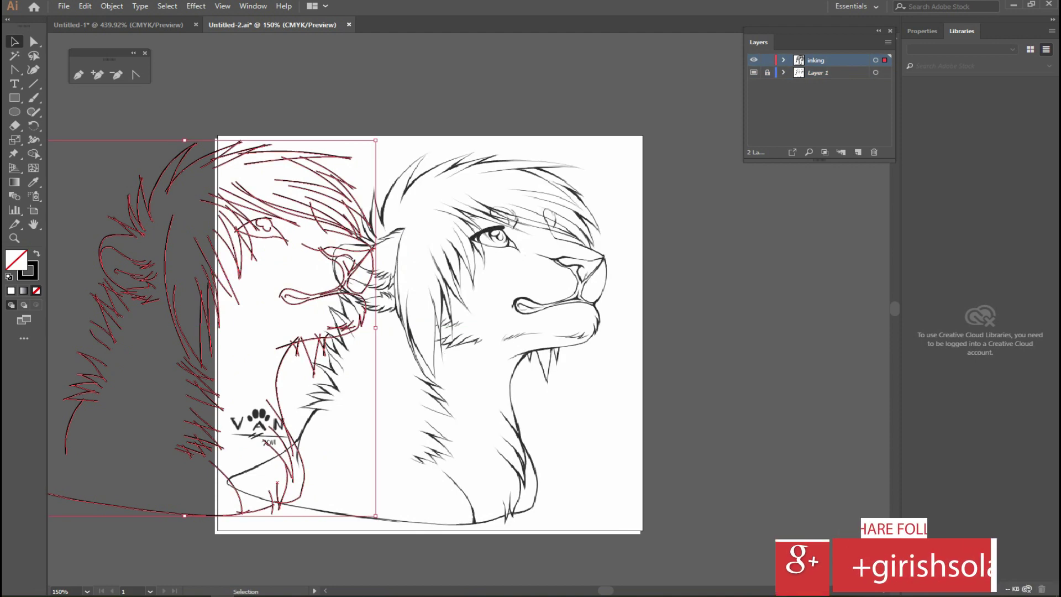
key("ctrl+z")
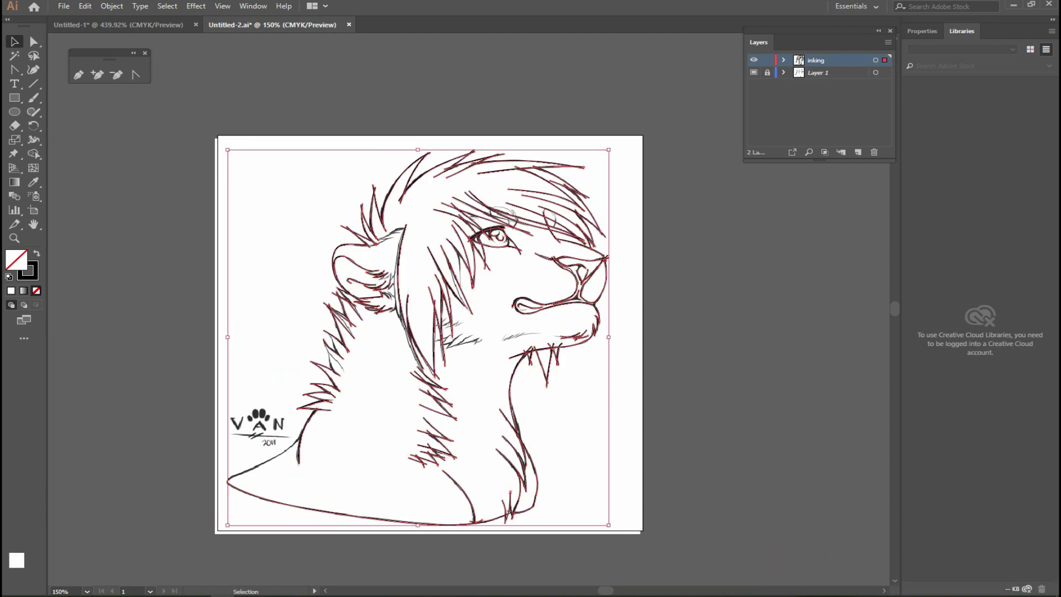
key("z")
left_click_drag(242, 421, 320, 525)
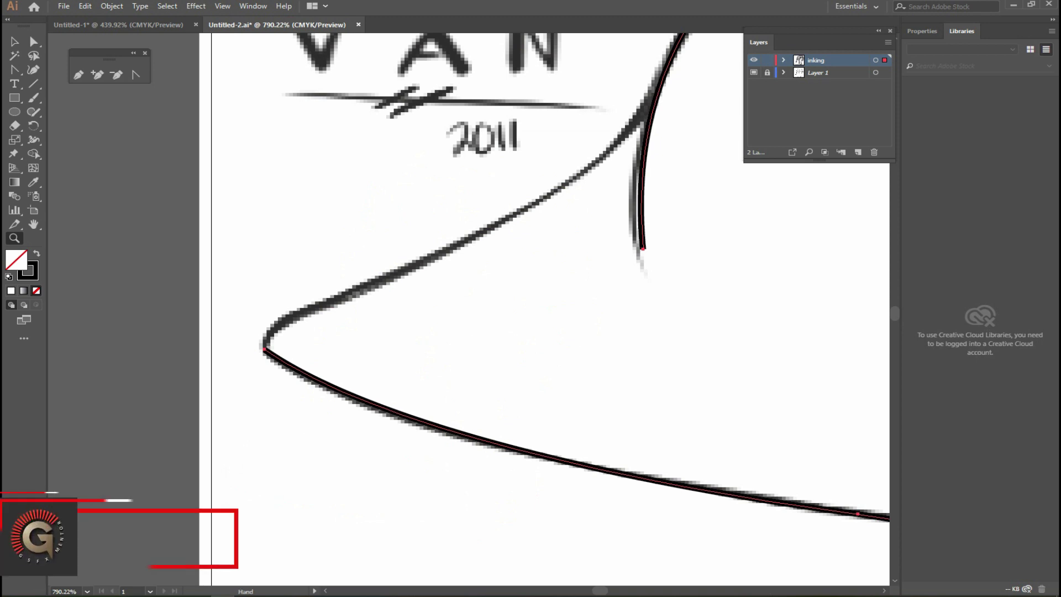
- Redraw the curved neck line beside the VAN signature, matching its tip to the sketch
left_click_drag(497, 276, 439, 350)
key("p")
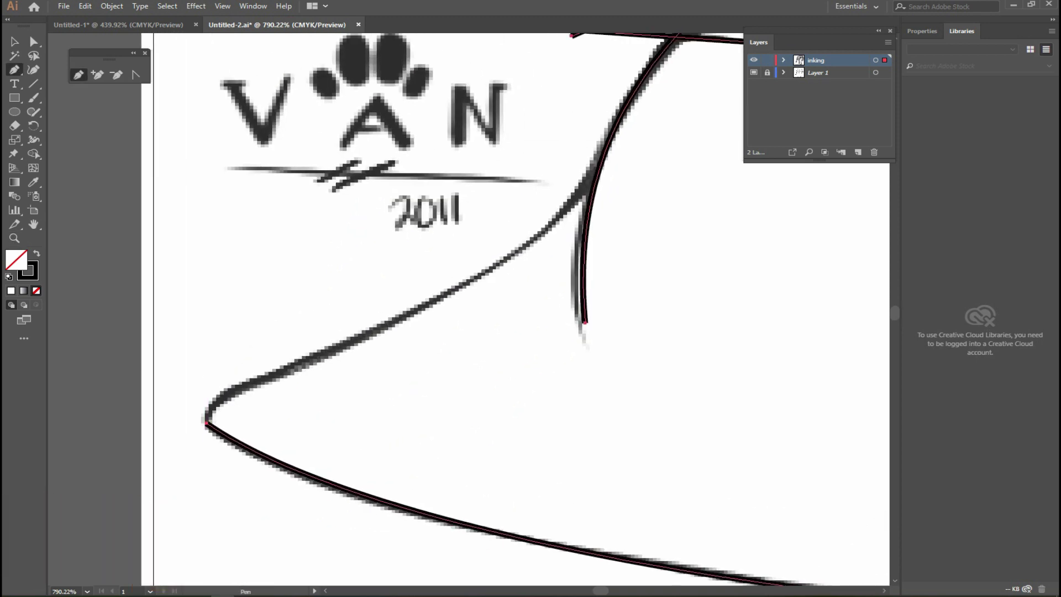
left_click(620, 131)
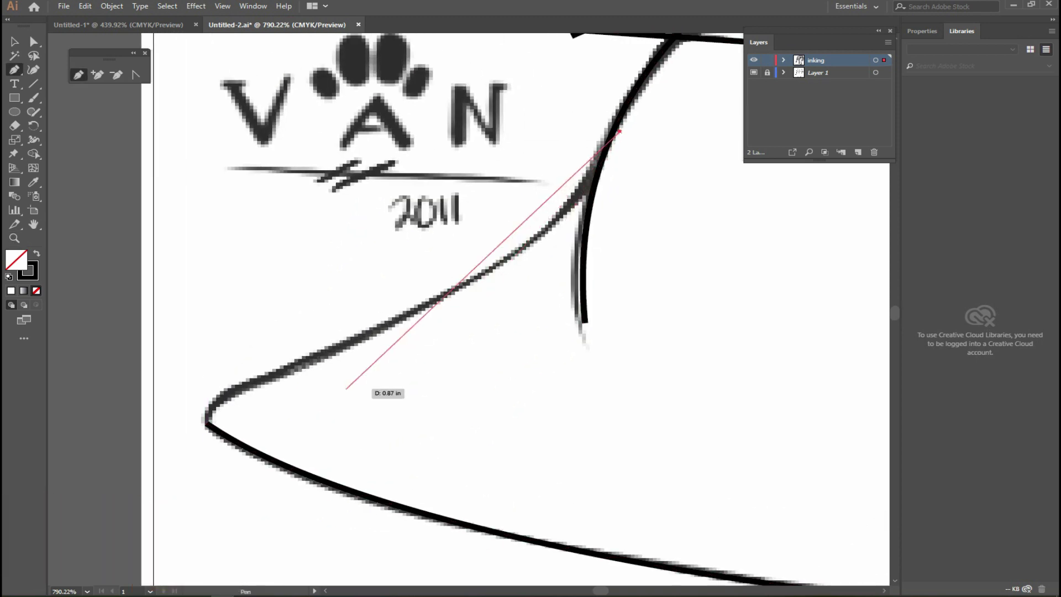
left_click_drag(330, 355, 145, 403)
key("ctrl+z")
left_click_drag(403, 321, 559, 262)
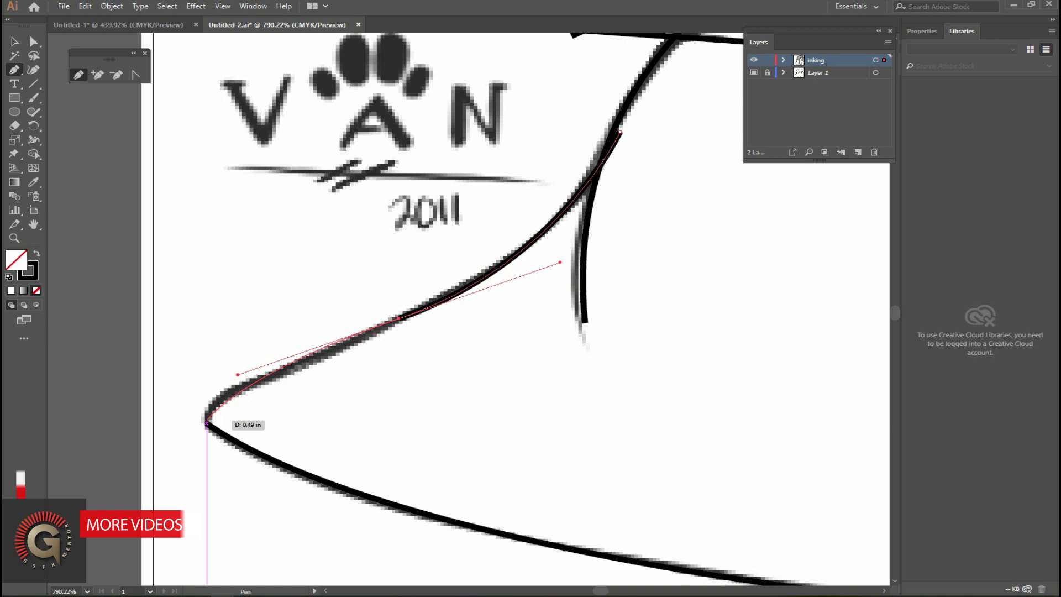
mouse_move(209, 425)
left_mouse_down()
mouse_move(207, 460)
mouse_move(127, 163)
left_mouse_up()
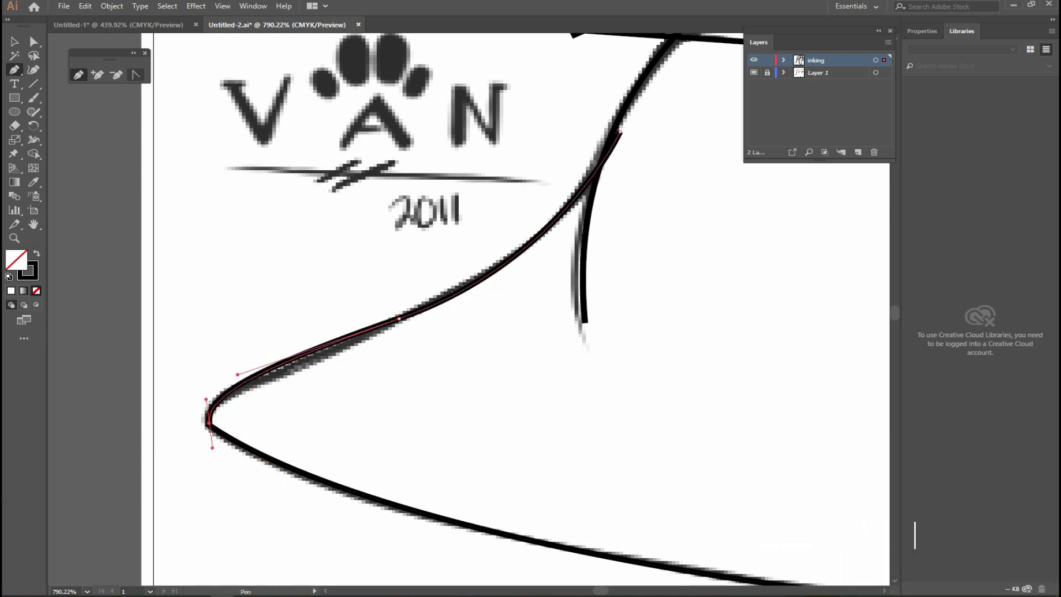
left_click_drag(238, 374, 225, 380)
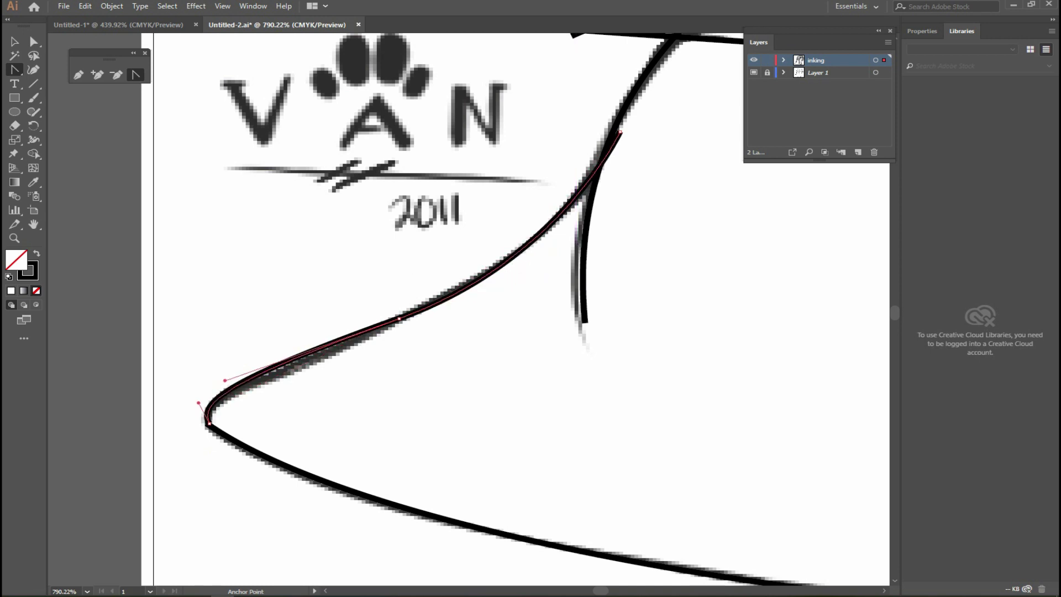
- Pen a three-point zigzag mane stroke and bend its lower segment into a curve
left_click_drag(718, 128, 486, 320)
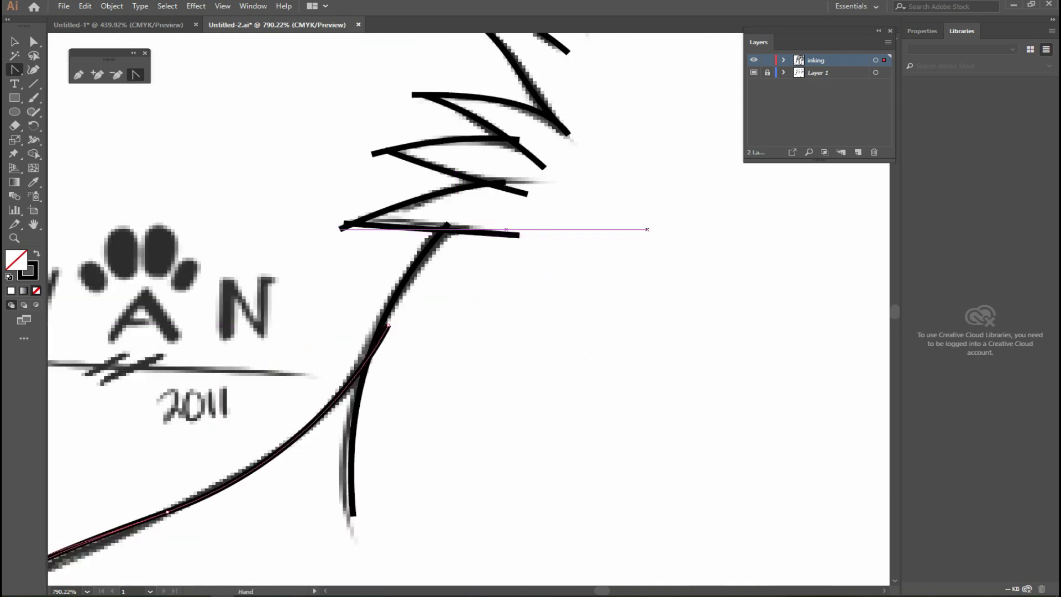
left_click_drag(647, 228, 421, 548)
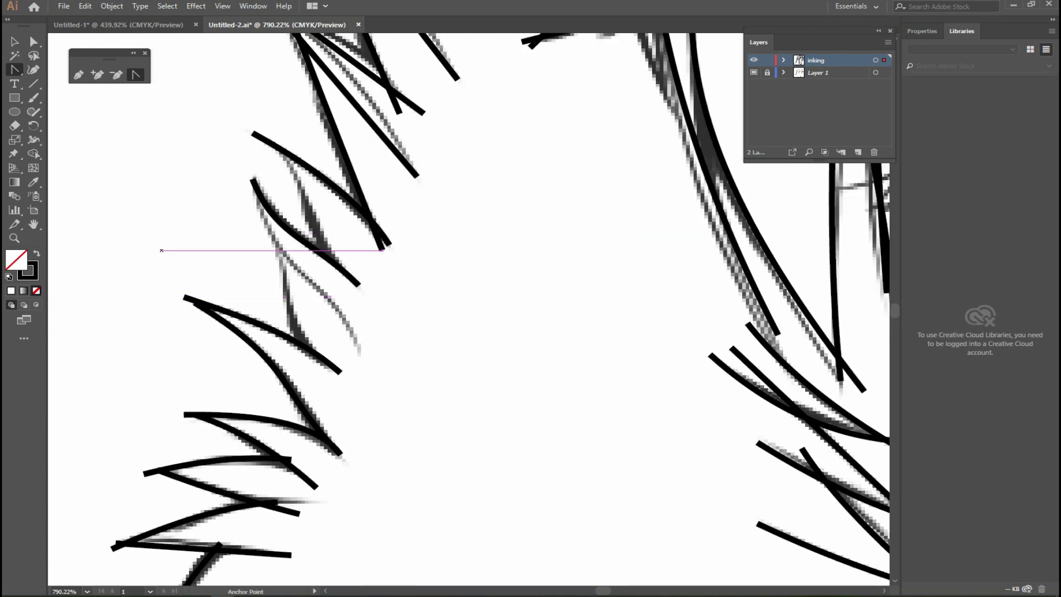
key("p")
left_click(259, 171)
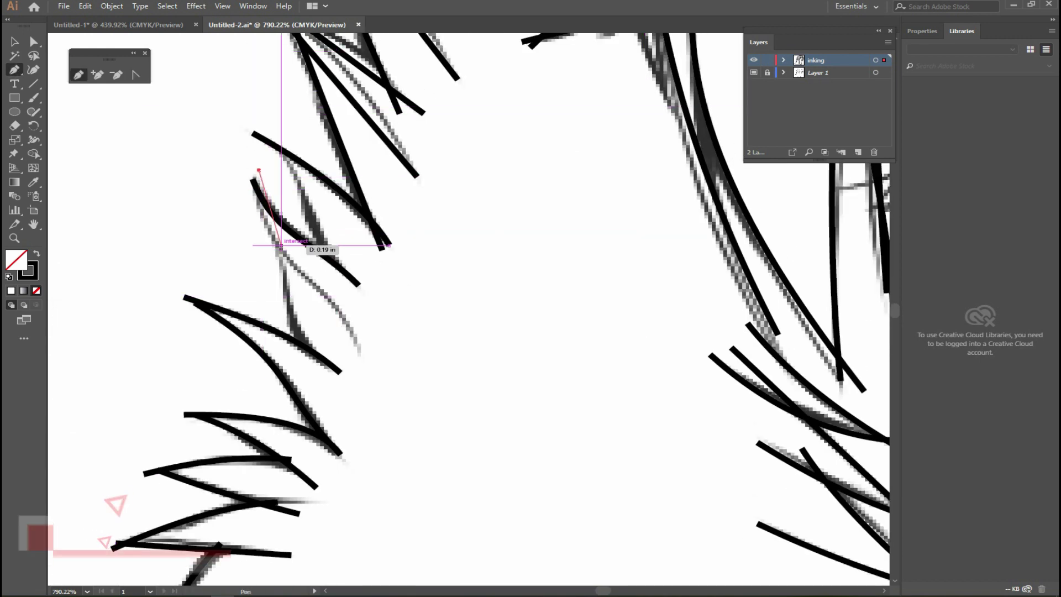
left_click(285, 260)
left_click(355, 349)
key("Return")
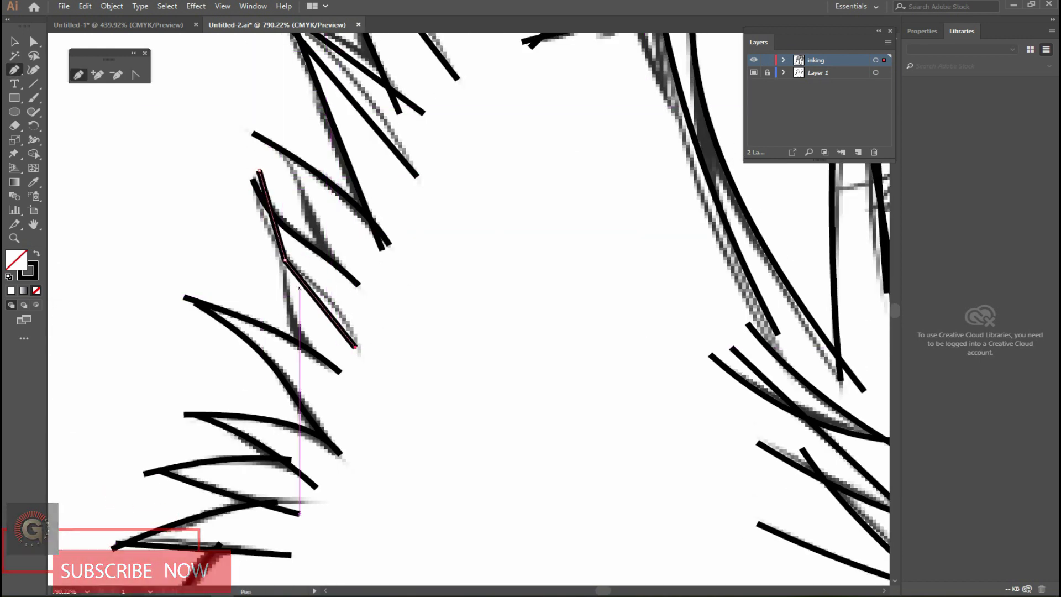
left_click(321, 376)
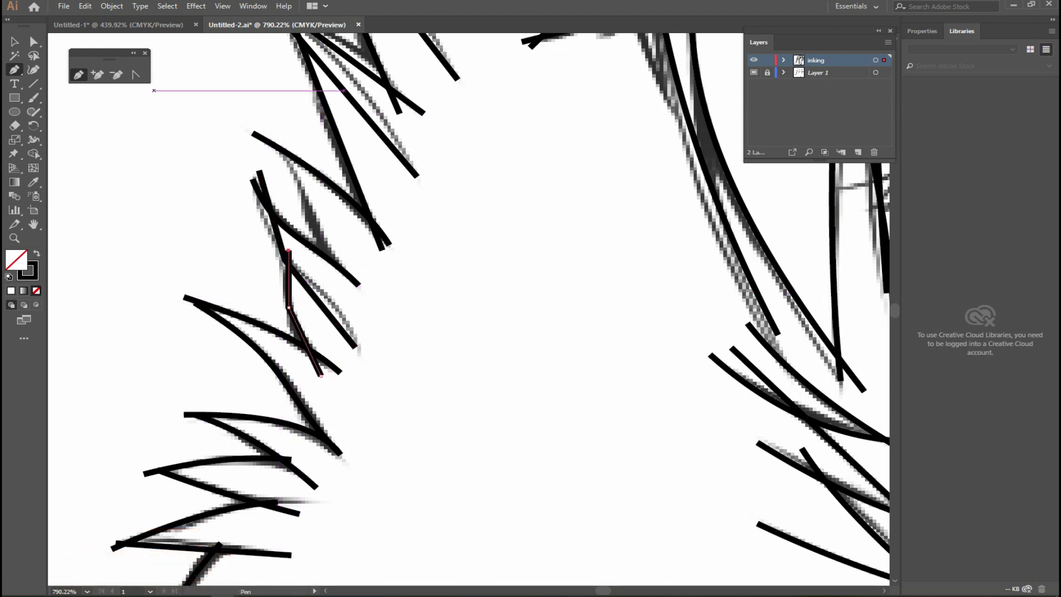
left_click(136, 75)
left_click_drag(291, 324, 296, 302)
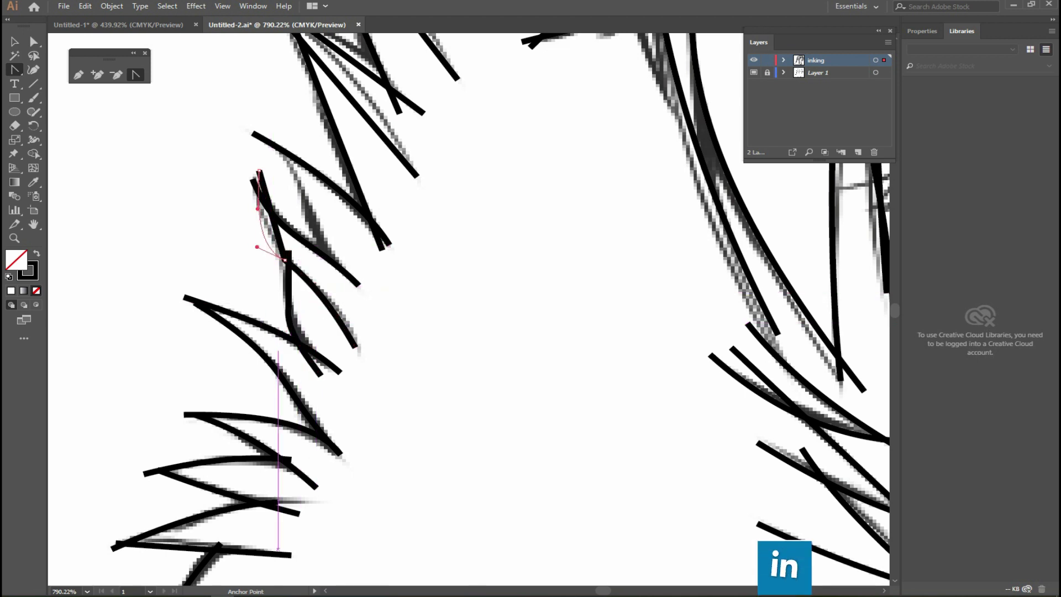
left_click_drag(462, 232, 450, 444)
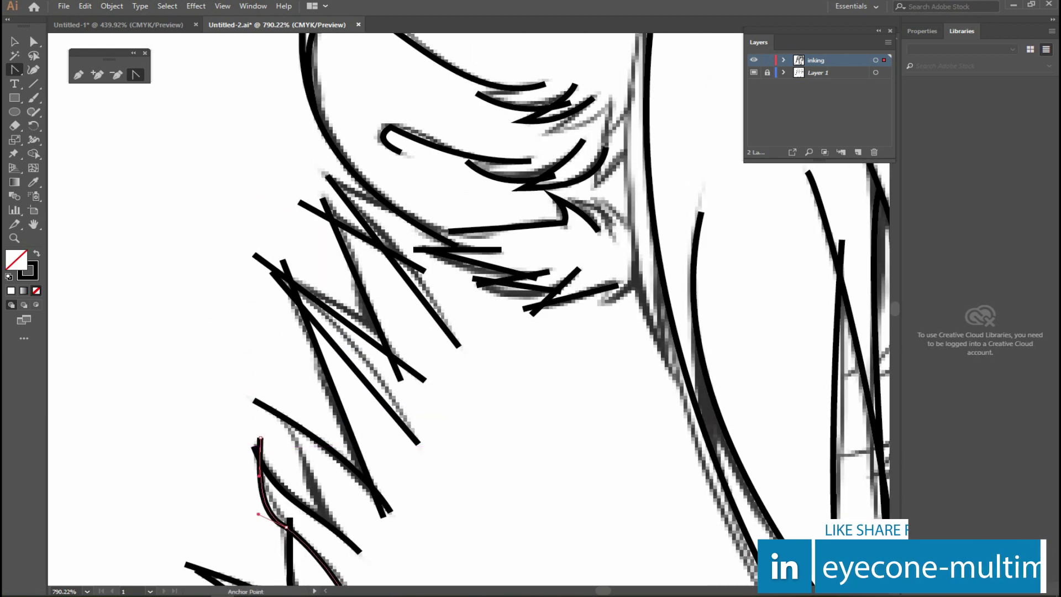
- Ink a curved fur stroke over the sketch
left_click_drag(271, 394, 305, 460)
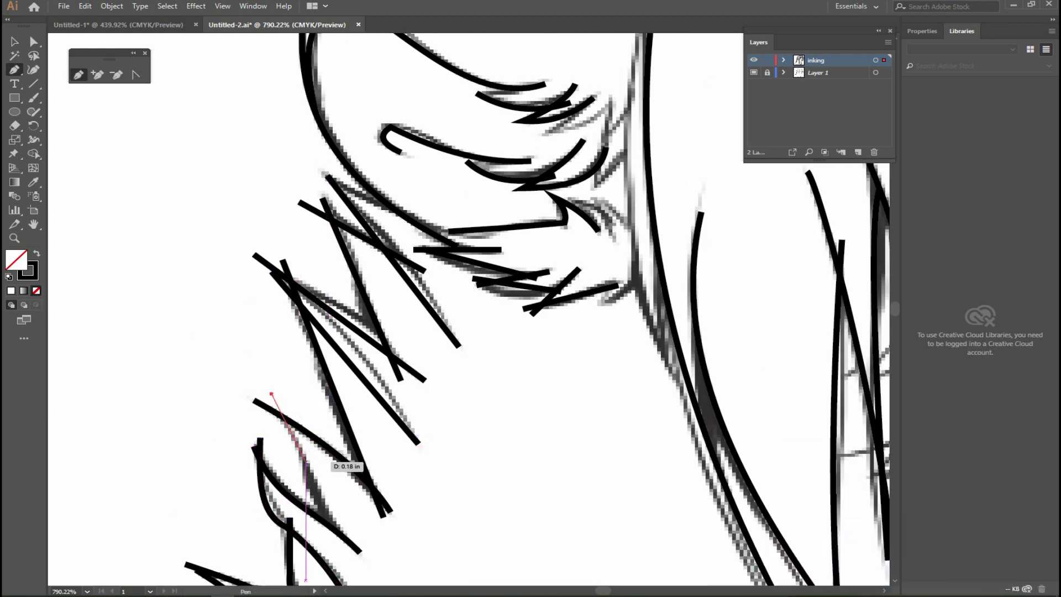
left_click_drag(341, 556, 351, 561)
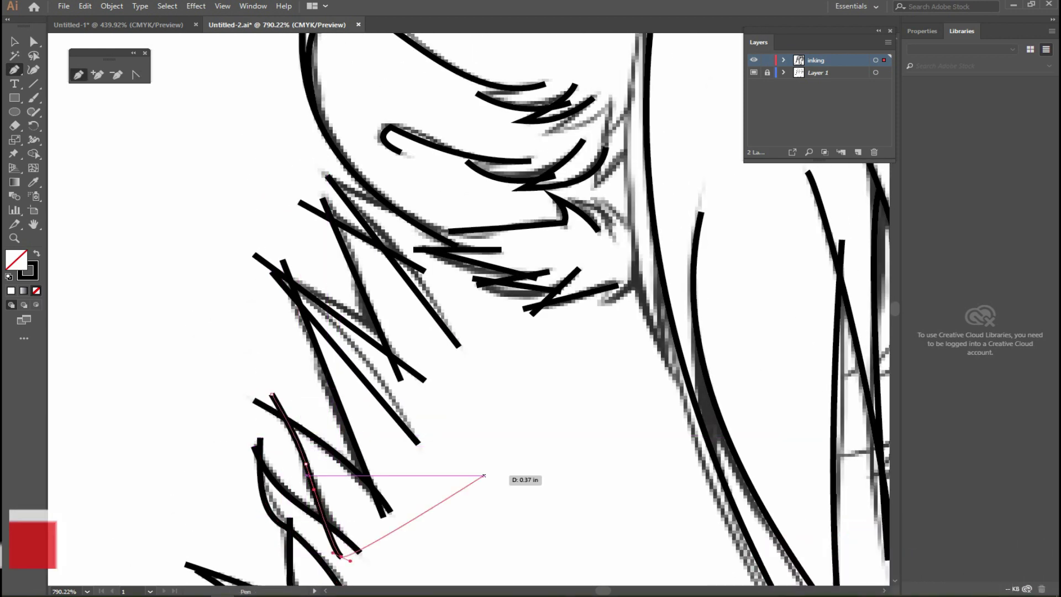
mouse_move(551, 45)
left_mouse_down()
mouse_move(468, 244)
mouse_move(266, 326)
left_mouse_up()
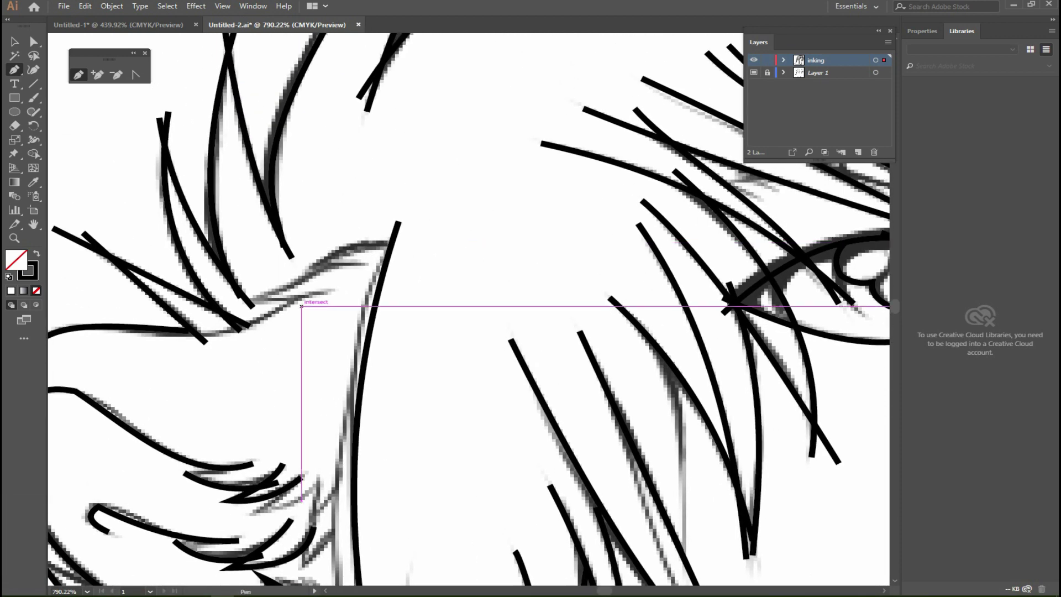
- Draw a pointed fur tuft from two curves joined at their tip, and reshape both edges
left_click_drag(254, 298, 355, 301)
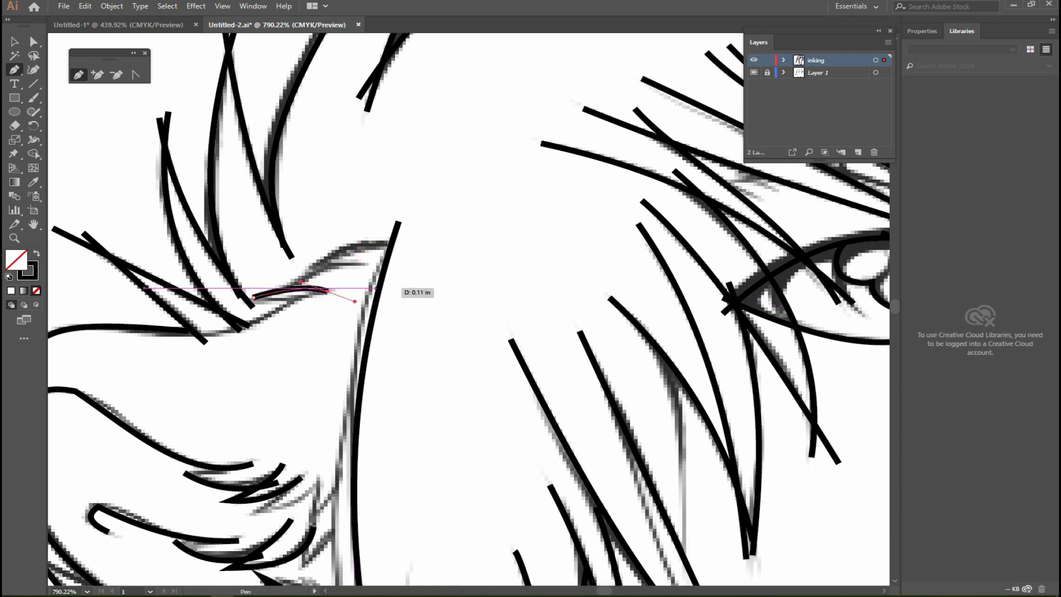
key("shift+c")
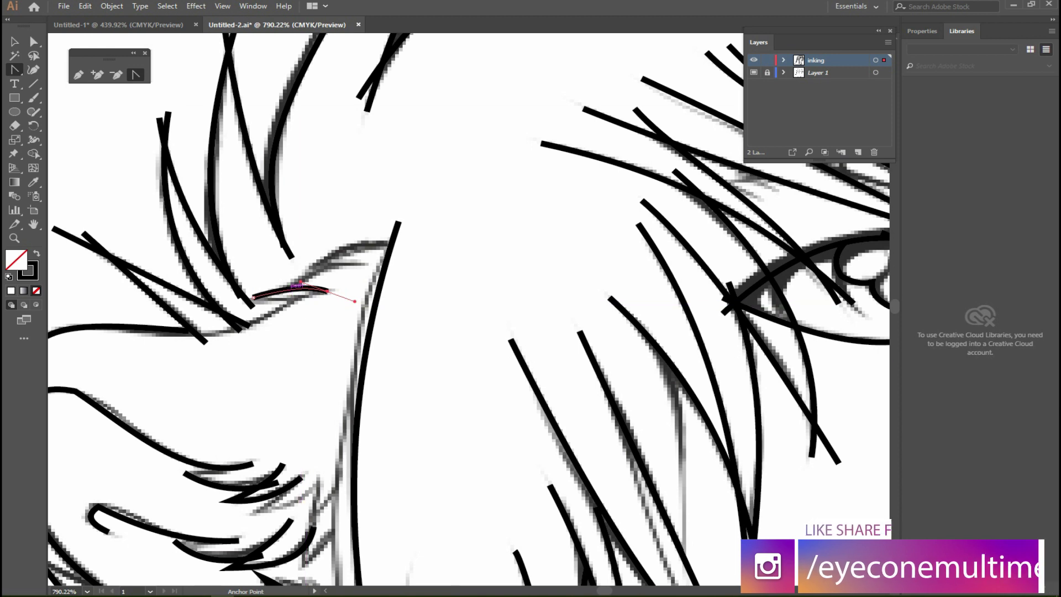
left_click_drag(253, 297, 262, 306)
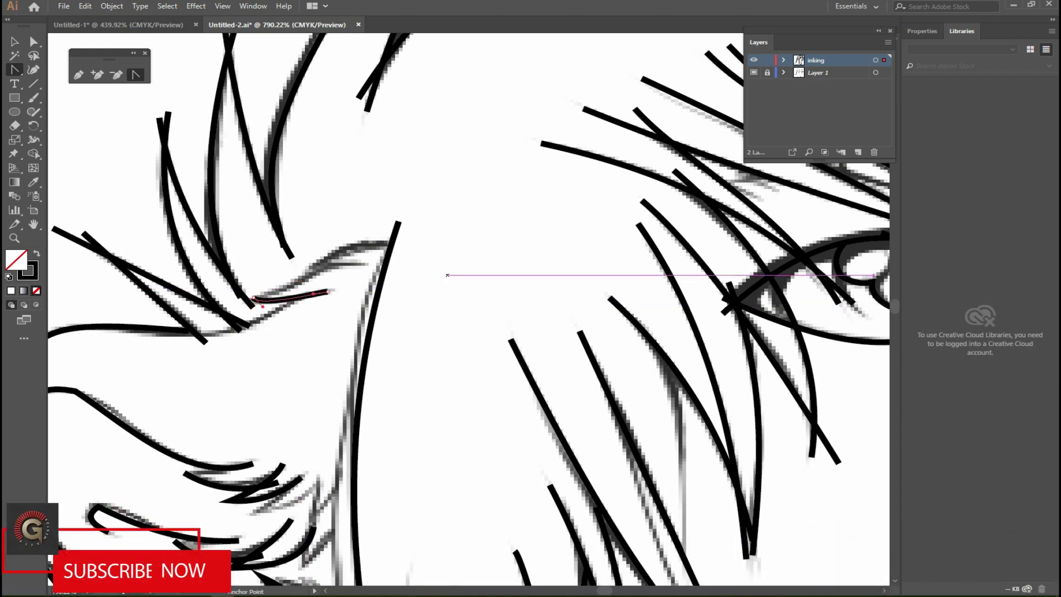
key("p")
left_click(410, 242)
left_click_drag(318, 266, 258, 294)
left_click(253, 297)
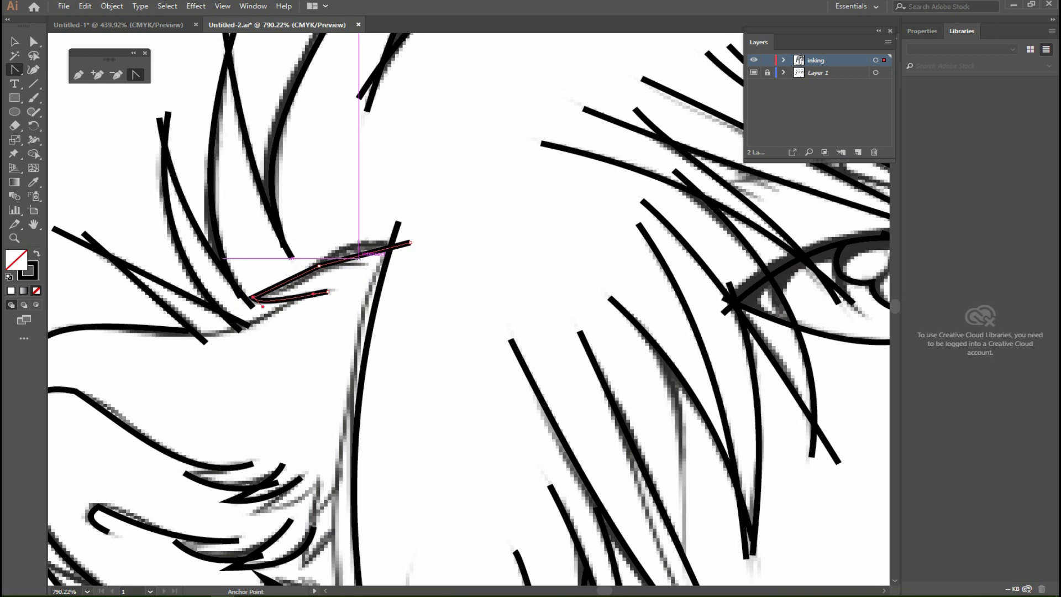
left_click_drag(354, 256, 354, 243)
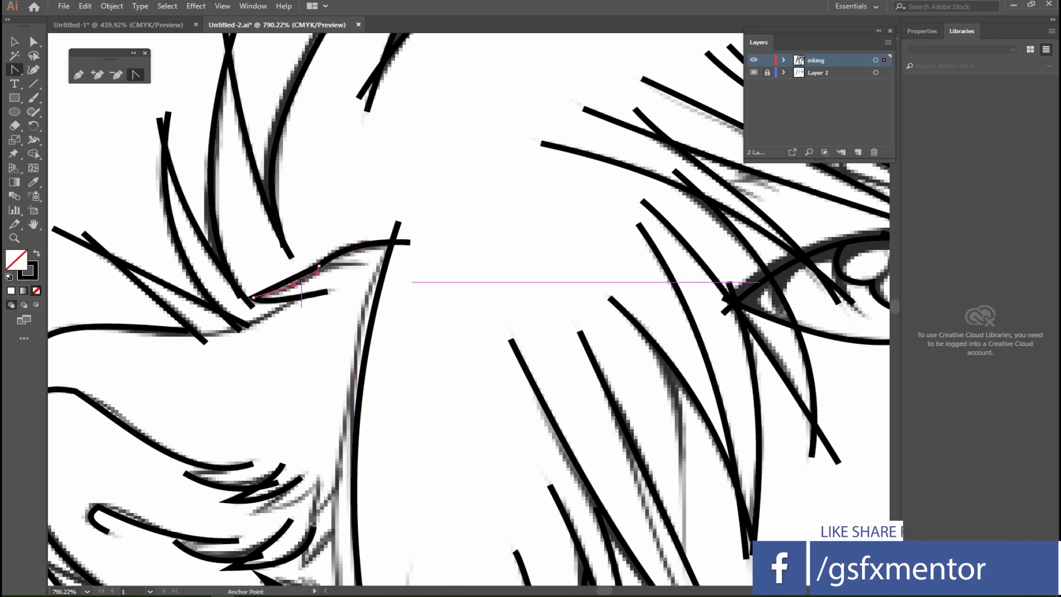
- Pan past the eye, nose and mouth down to the bust's bottom edge
left_click_drag(556, 224, 484, 374)
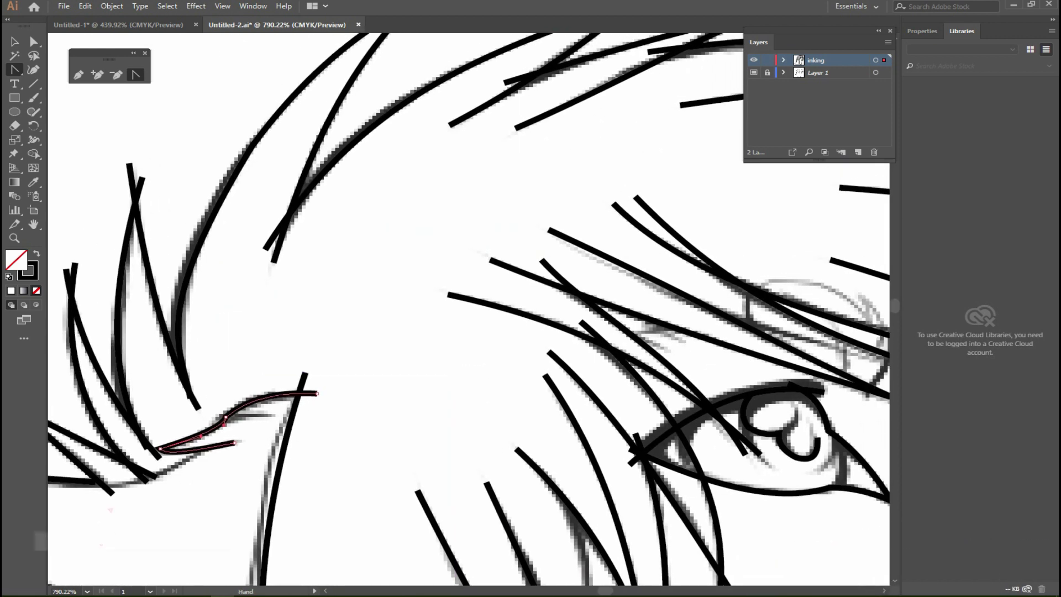
left_click_drag(801, 420, 138, 221)
left_click_drag(549, 221, 542, 33)
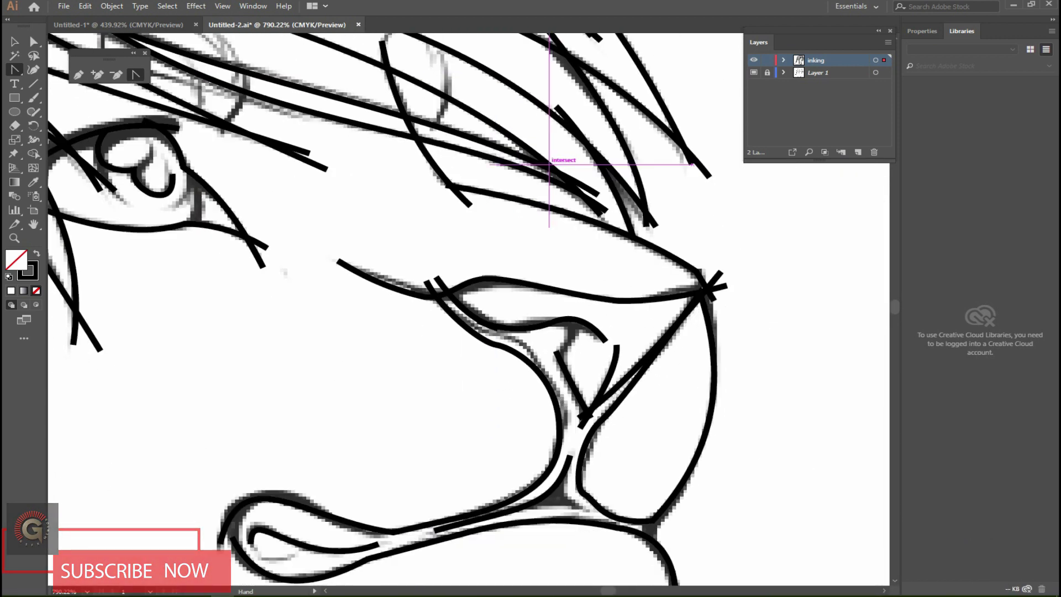
left_click_drag(541, 553, 547, 33)
left_click_drag(442, 268, 550, 149)
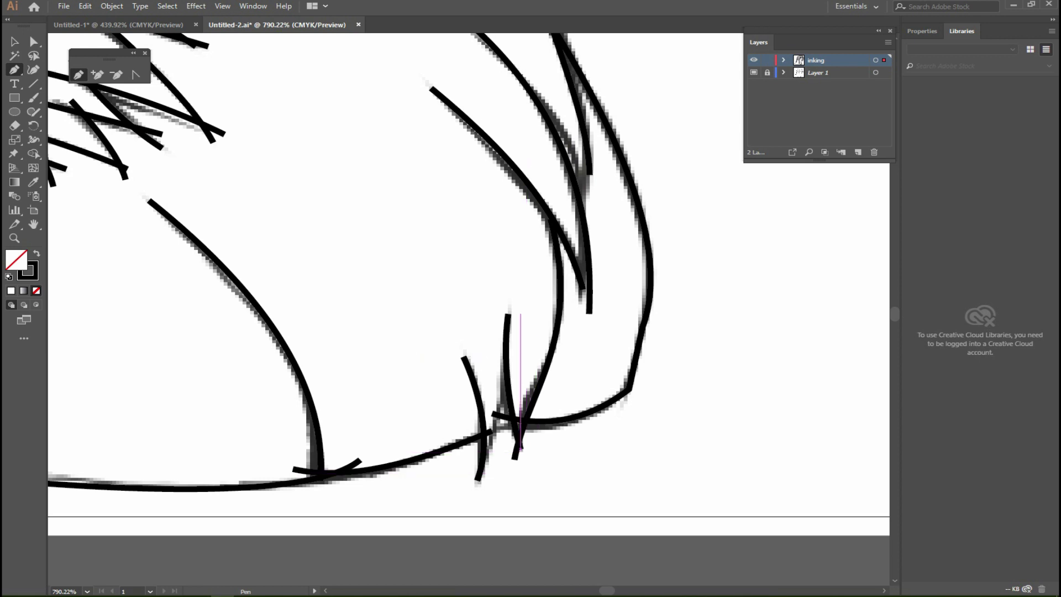
- Ink a curved stroke along the bust's bottom outline up to the neck fur, then deselect
left_click_drag(293, 469, 348, 481)
left_click(492, 431)
left_click(502, 401)
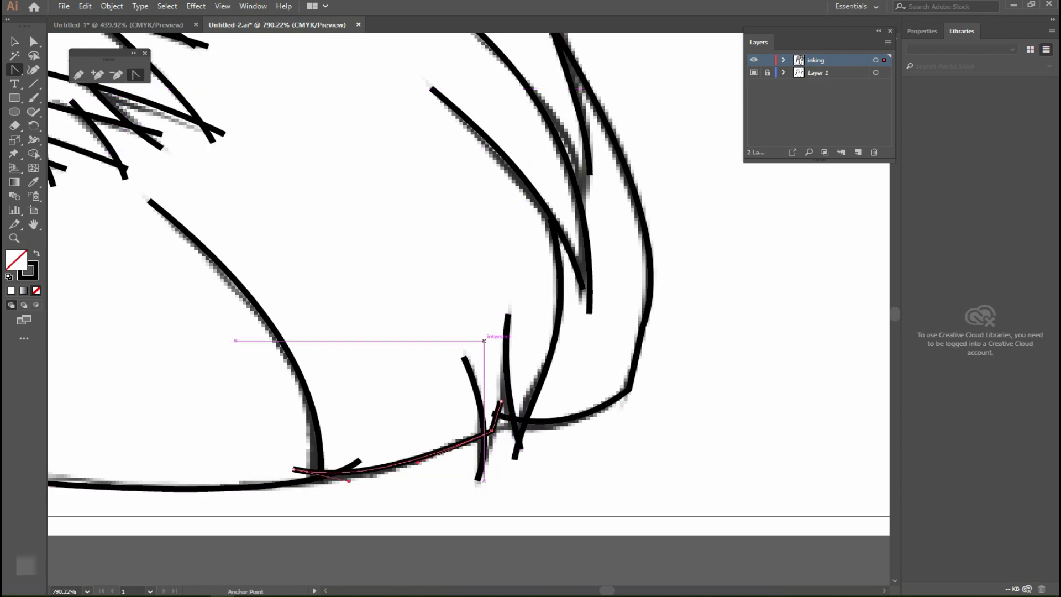
key("ctrl+shift+a")
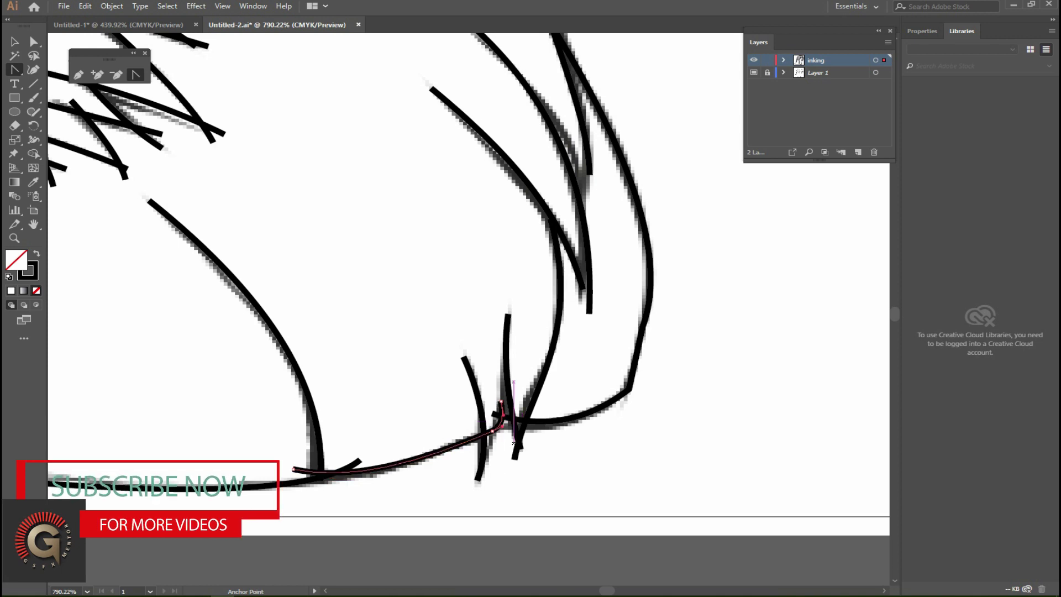
- Pan along the bottom outline and zoom out to view the whole lion head
left_click_drag(501, 423, 836, 473)
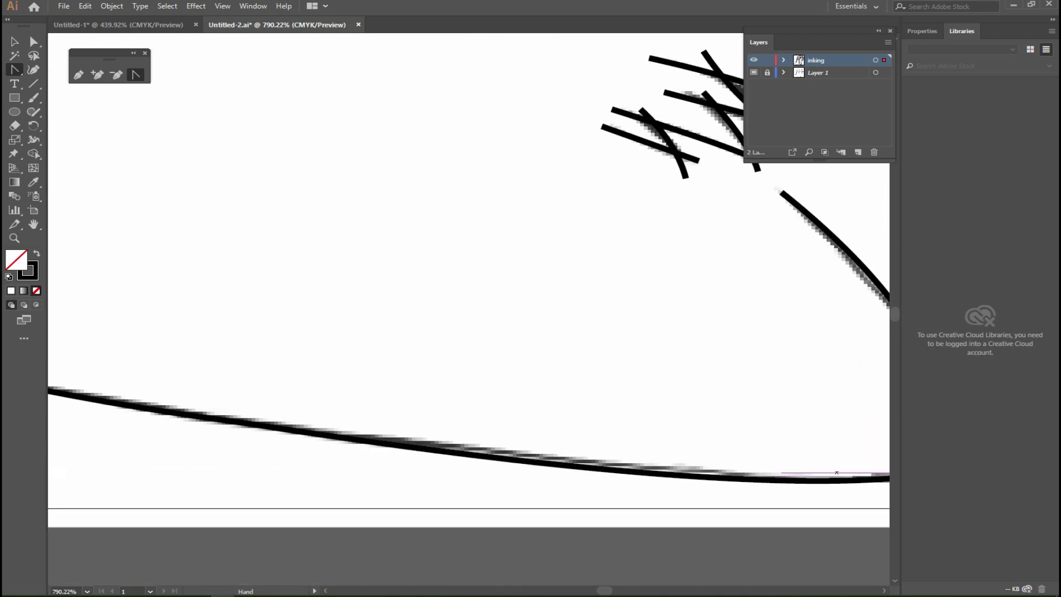
scroll(774, 431, "up", 5)
scroll(707, 392, "up", 4)
scroll(635, 348, "up", 4)
scroll(562, 307, "up", 2)
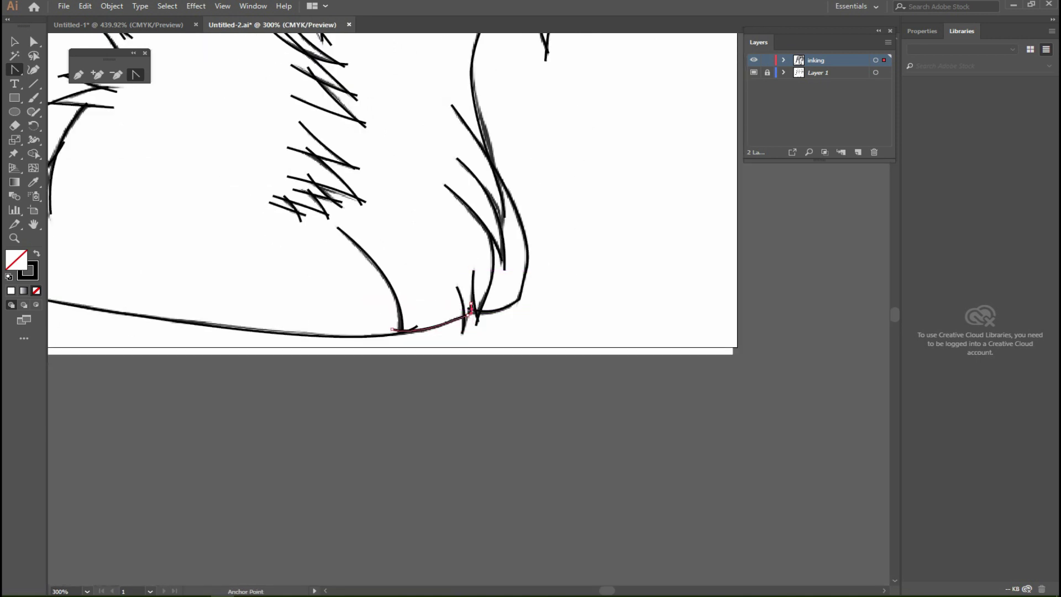
scroll(470, 307, "up", 1)
scroll(520, 315, "up", 10)
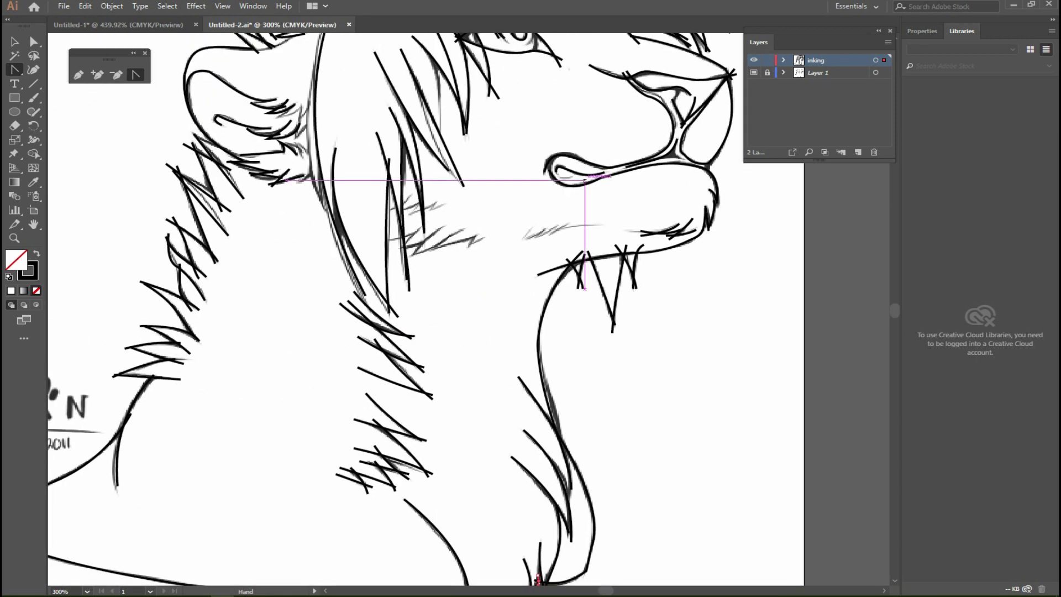
scroll(568, 324, "up", 1)
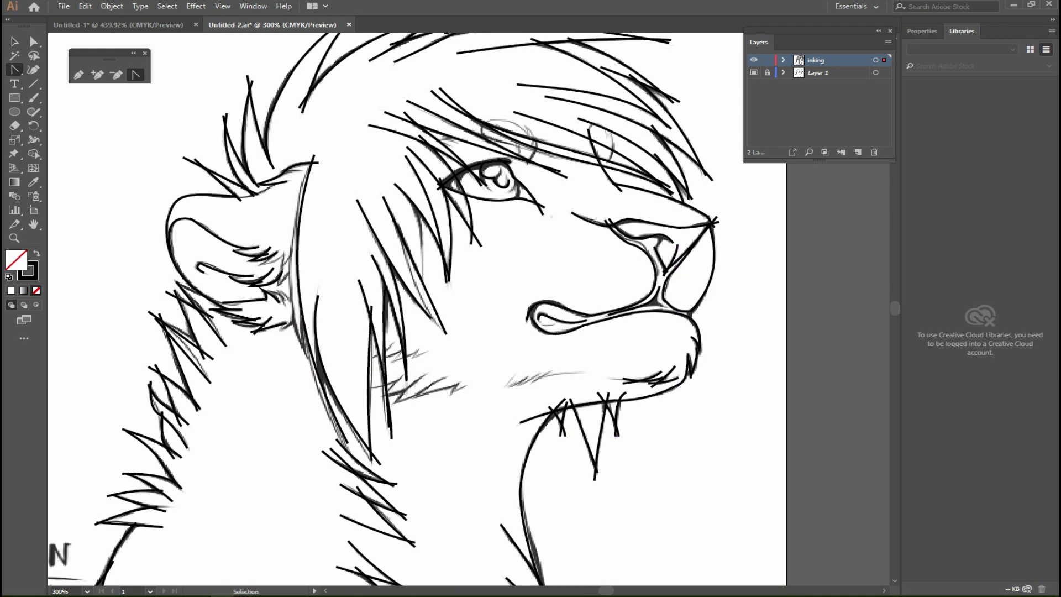
scroll(597, 301, "up", 4)
scroll(604, 331, "up", 1)
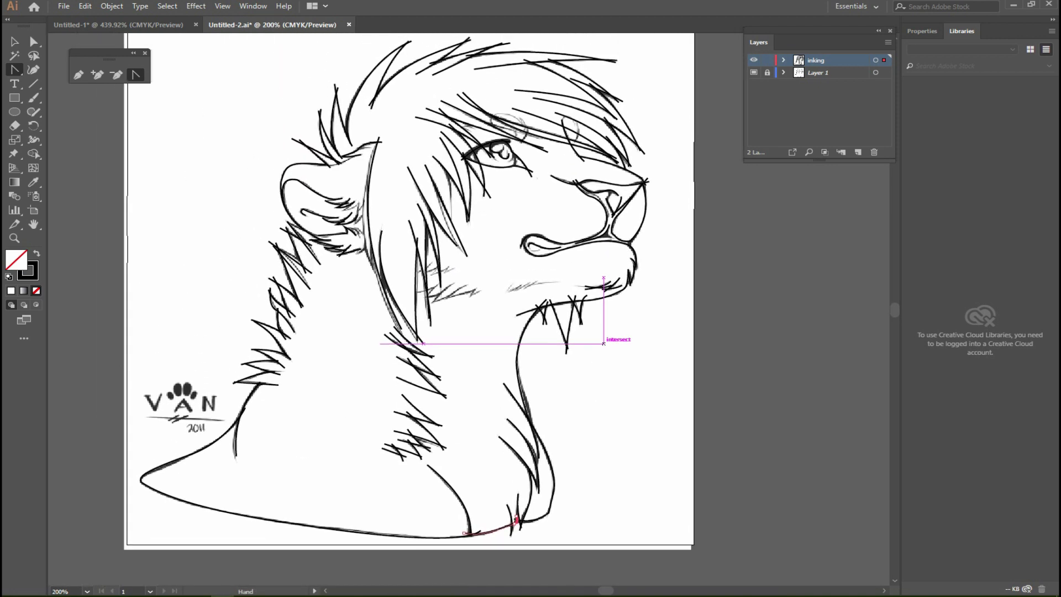
scroll(603, 344, "down", 5)
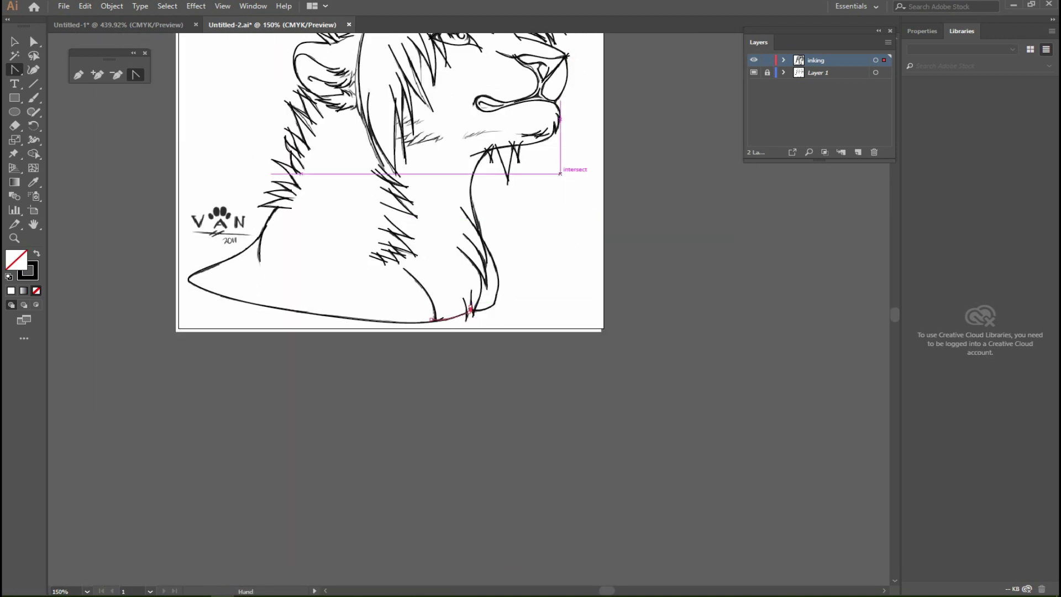
left_click_drag(560, 173, 569, 350)
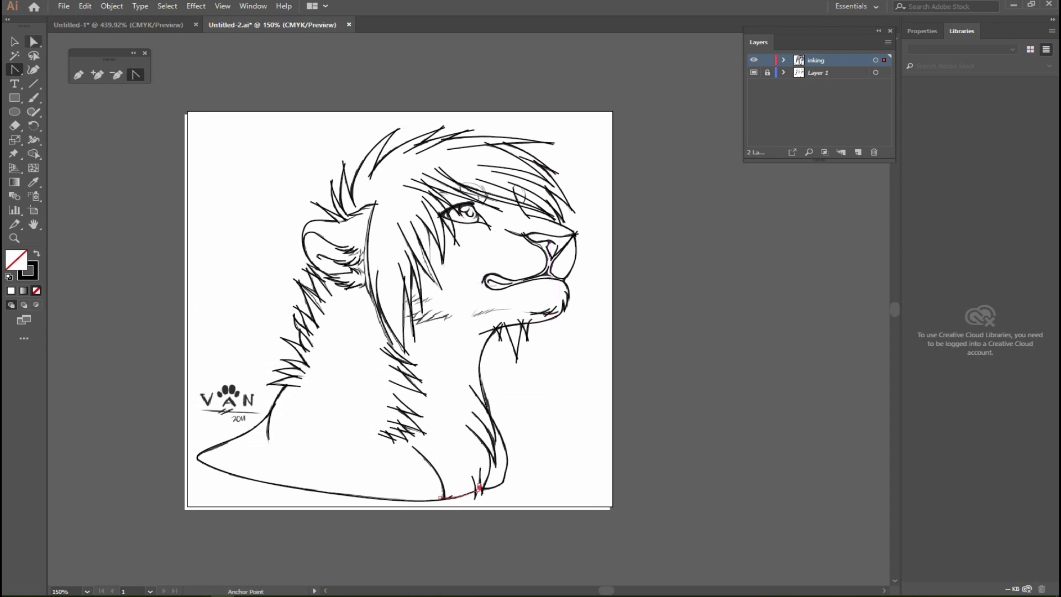
- Copy all the inked lion paths into a new Layer 3, undoing the offset paste
left_click_drag(137, 106, 516, 381)
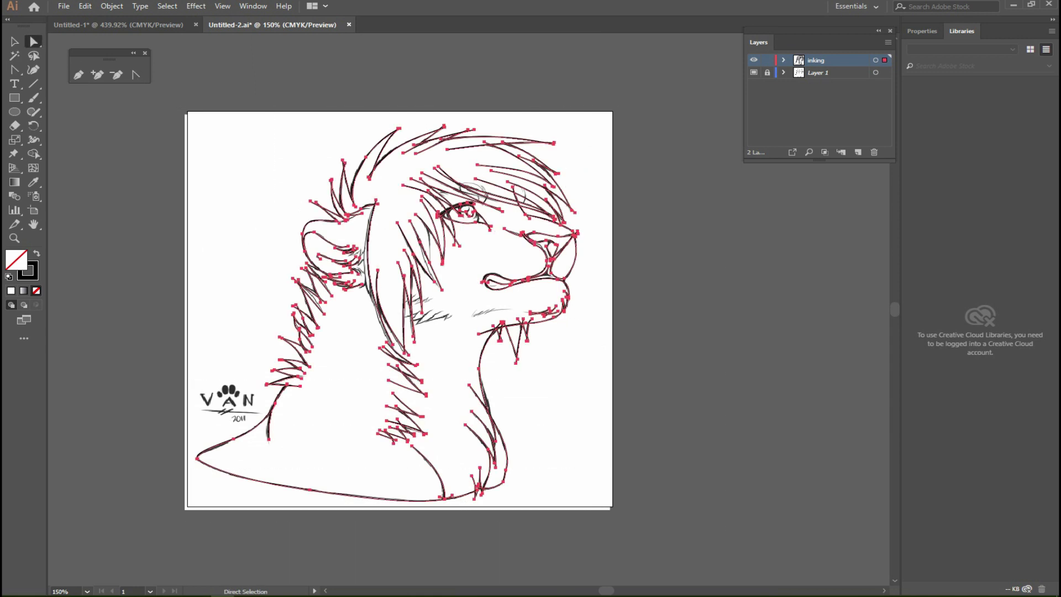
key("ctrl+h")
key("ctrl+h")
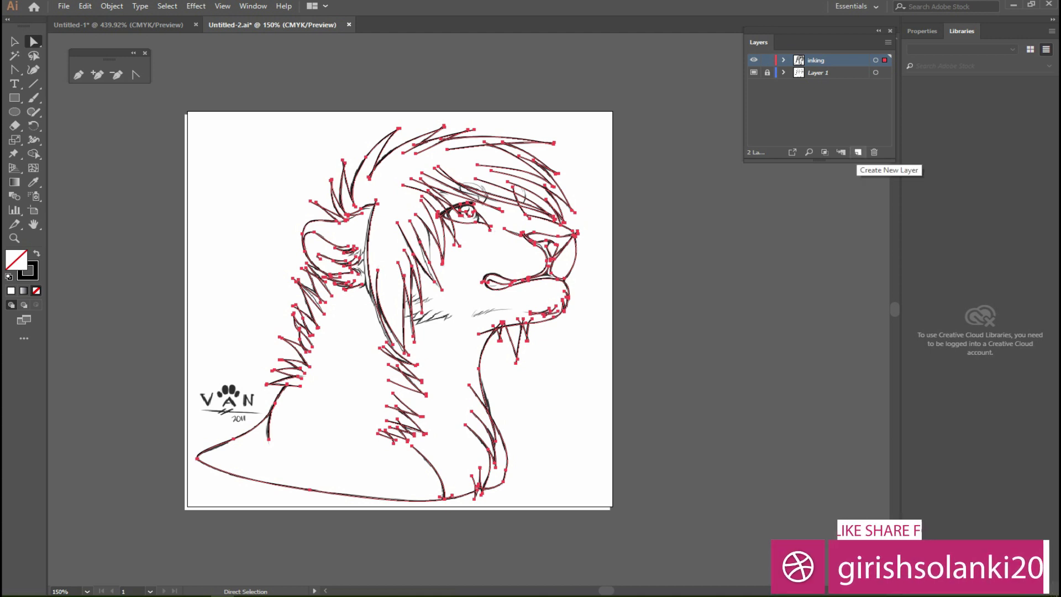
left_click(857, 152)
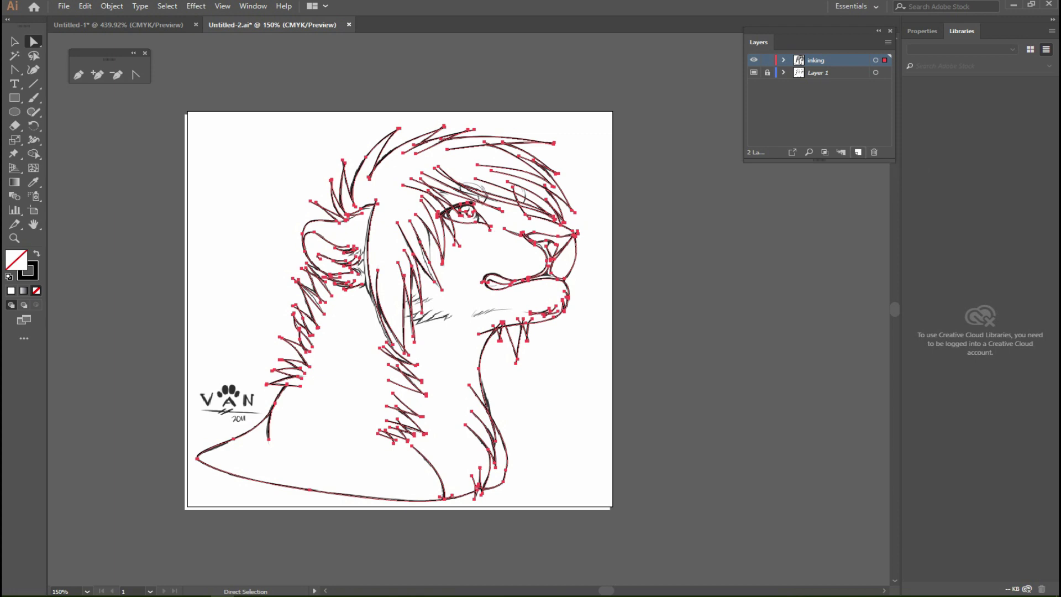
key("ctrl+v")
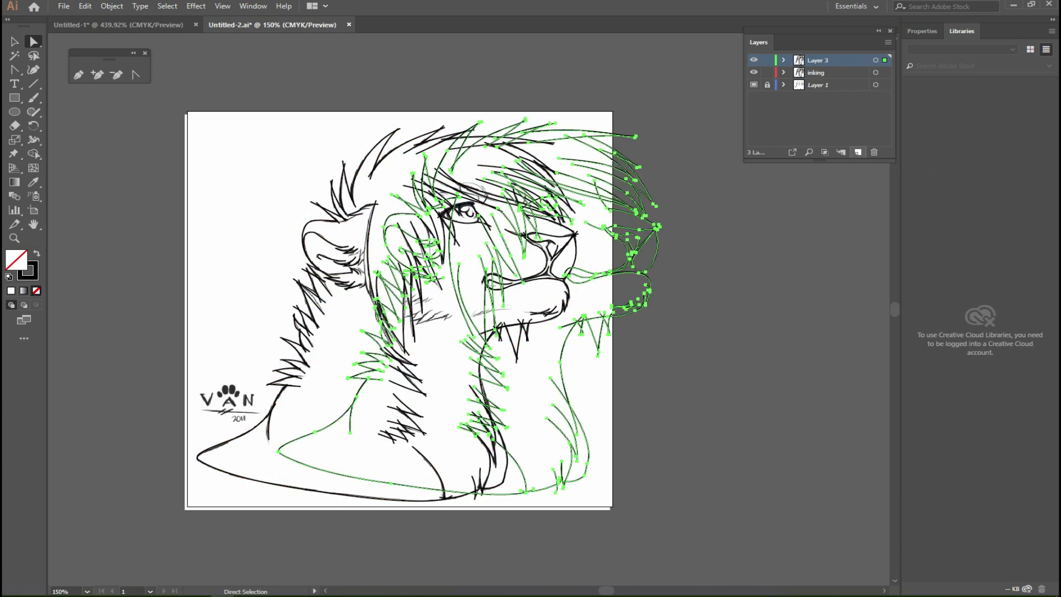
key("ctrl+z")
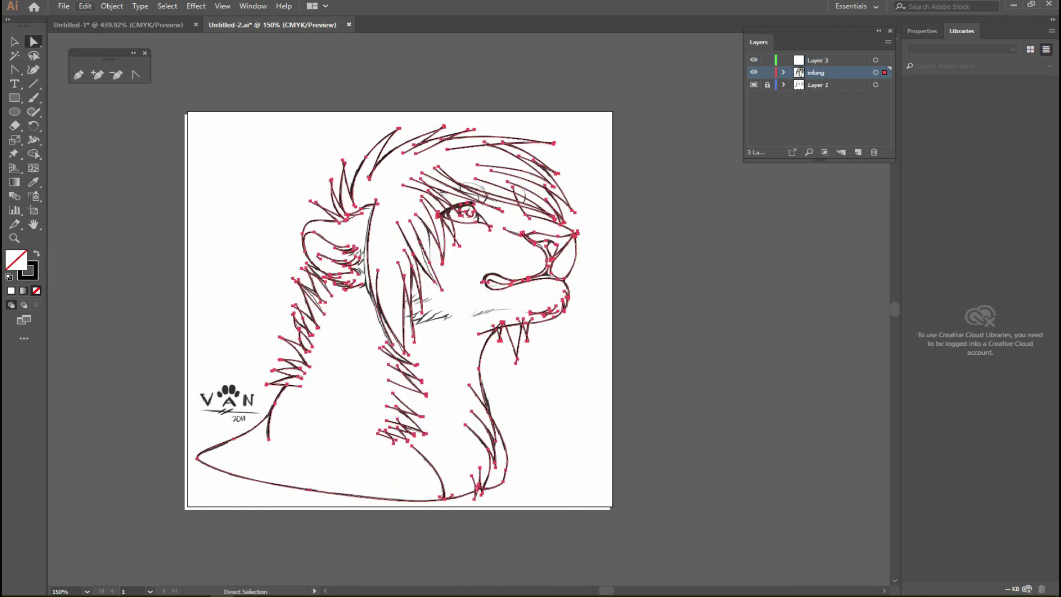
- Paste the ink in place, lock the inking layer and target Layer 3
left_click(85, 6)
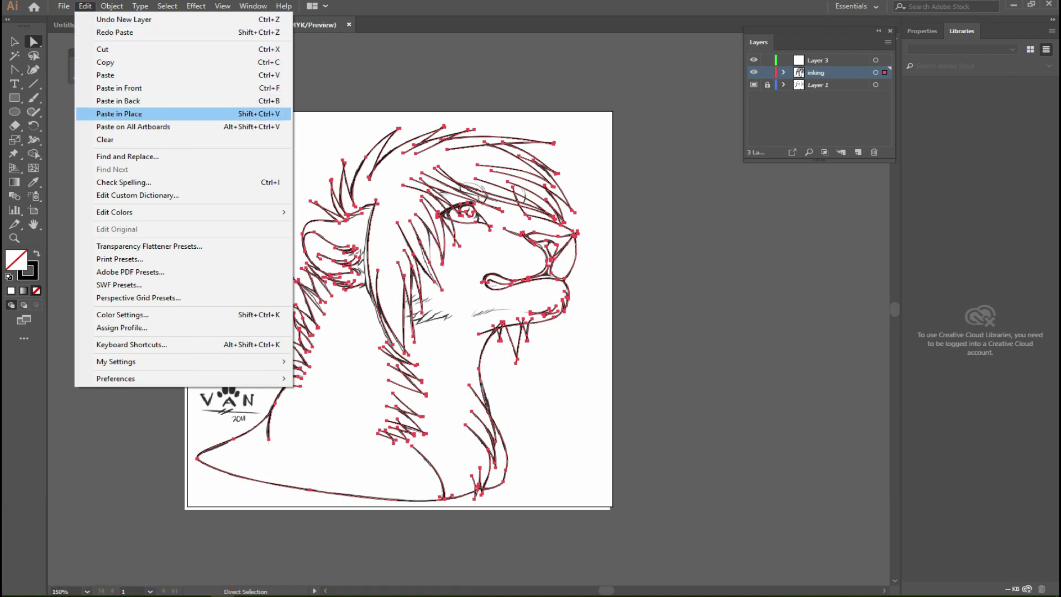
left_click(247, 113)
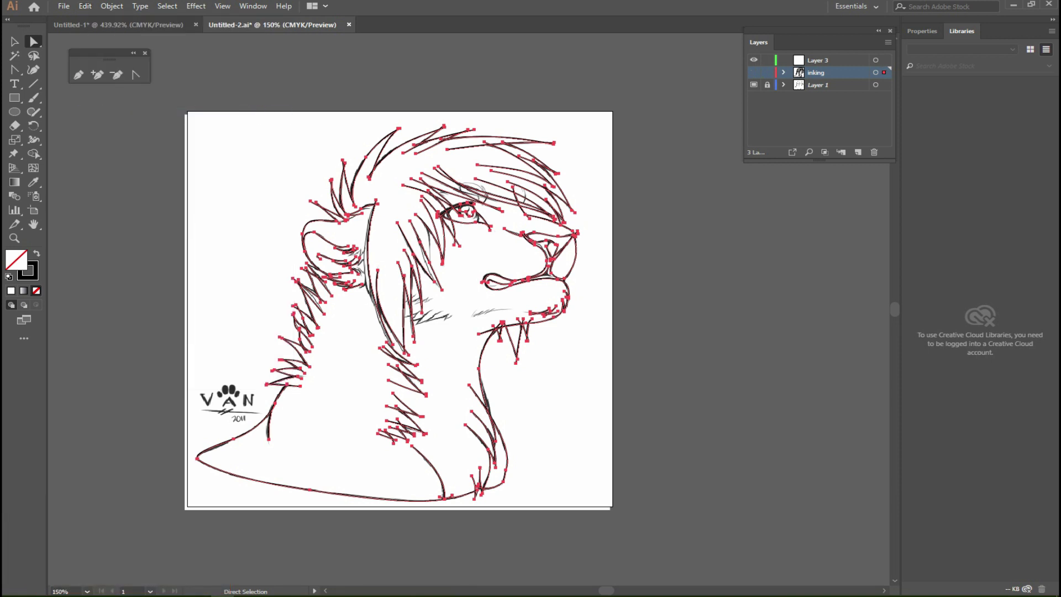
key("ctrl+shift+a")
left_click(767, 73)
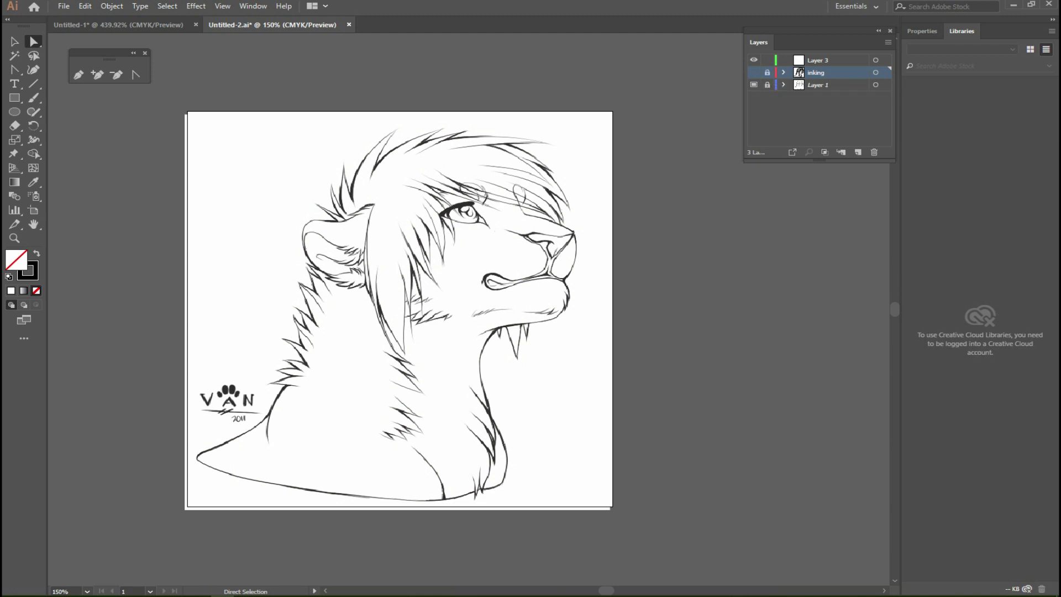
left_click(829, 60)
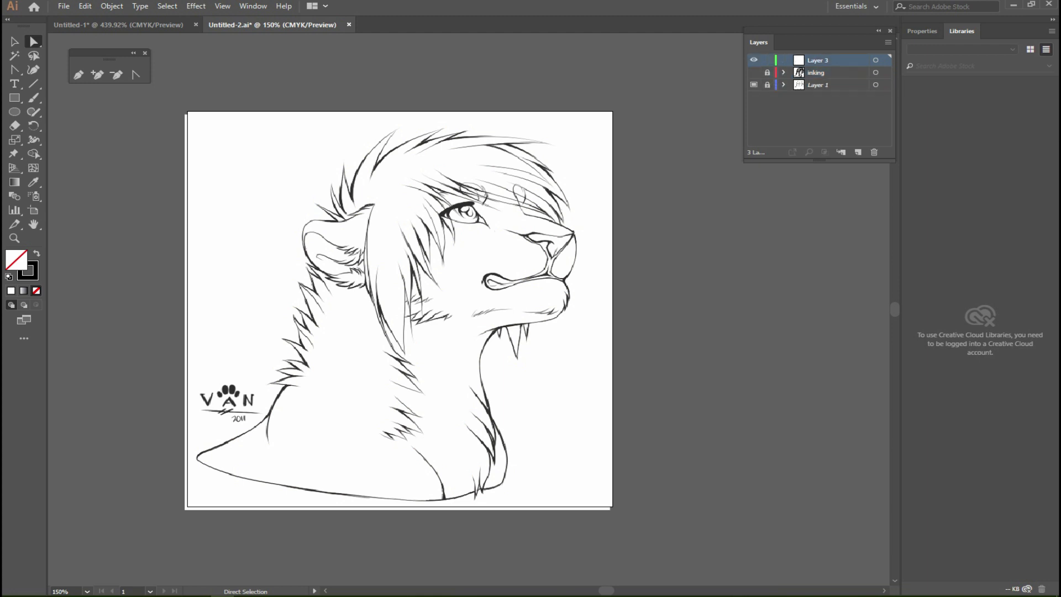
key("ctrl+z")
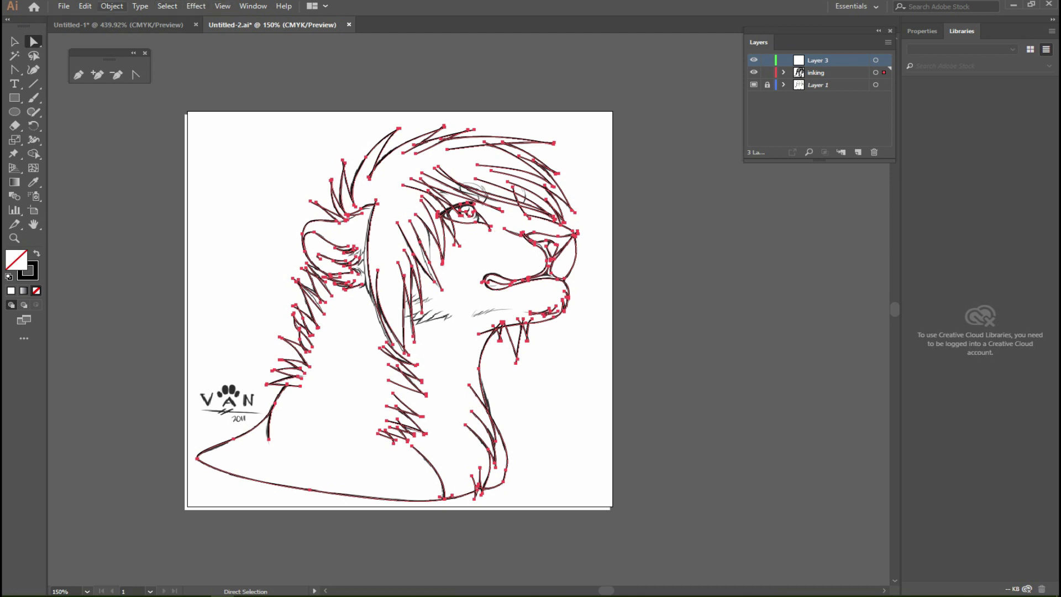
- Paste the copied lion line art in place onto Layer 3
left_click(85, 6)
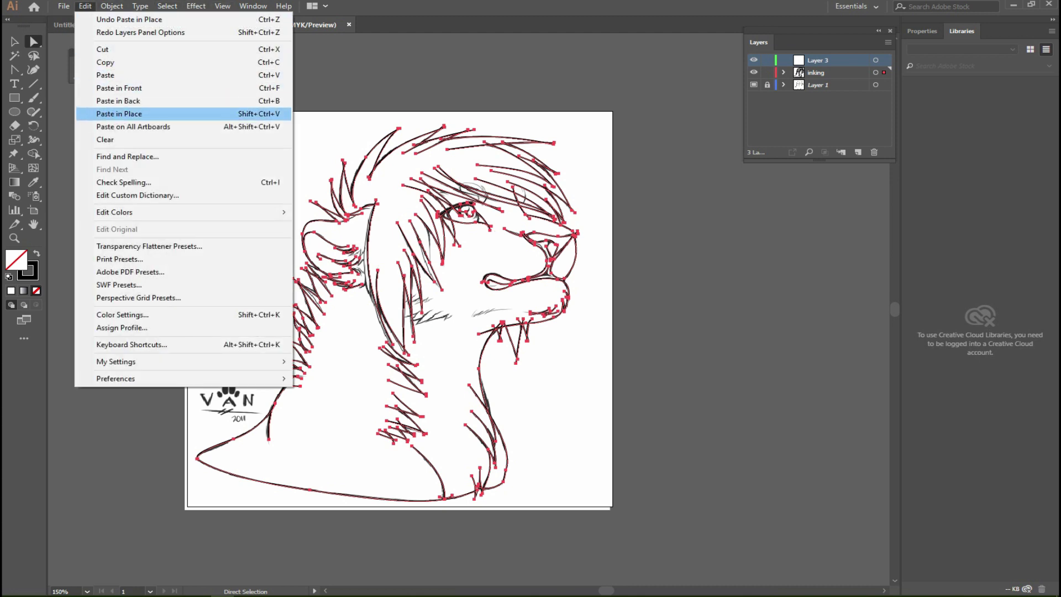
left_click(138, 113)
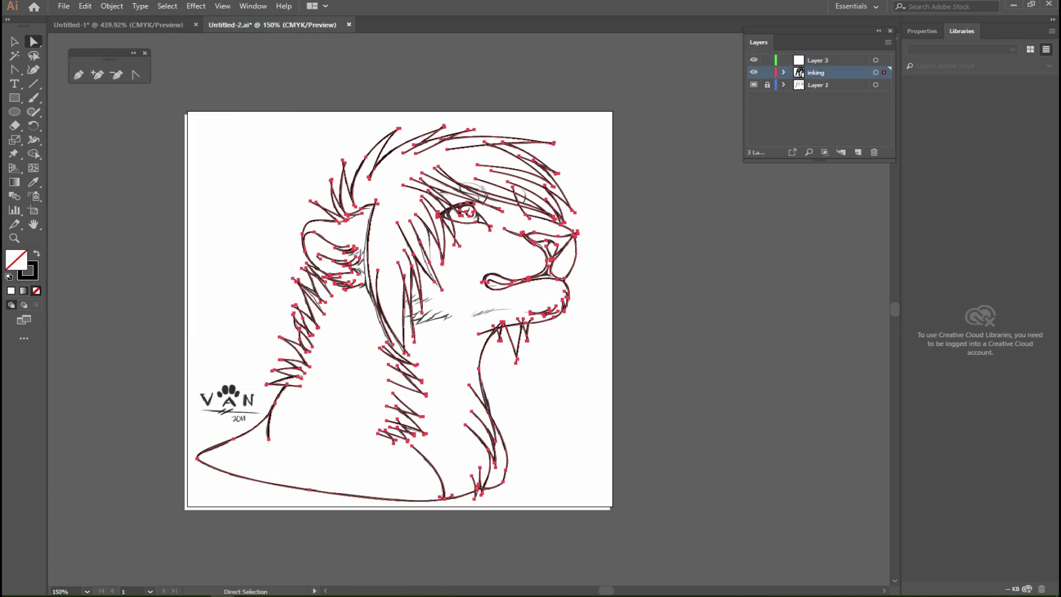
key("ctrl+shift+a")
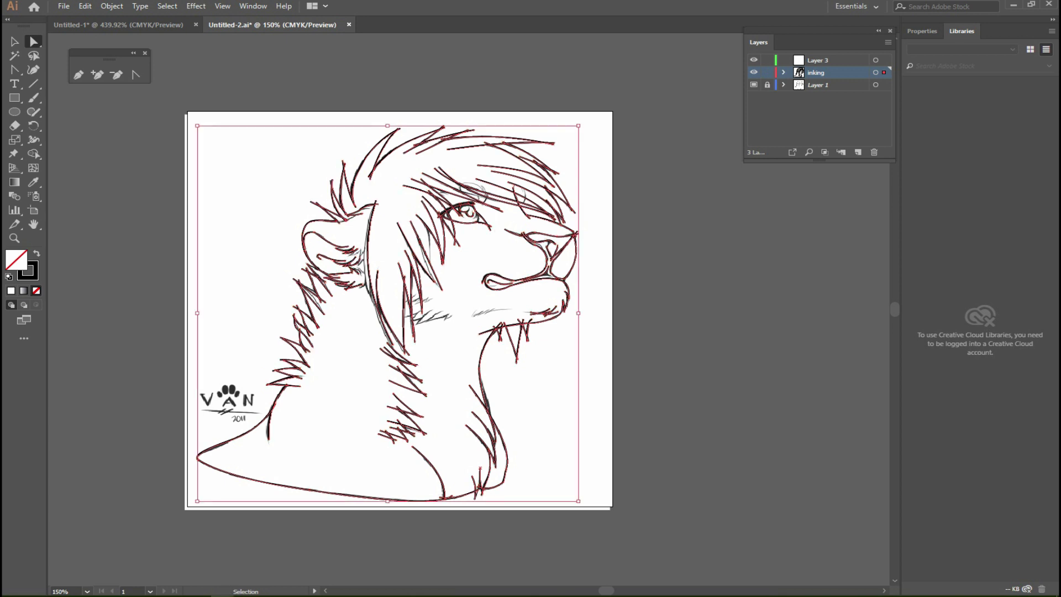
key("ctrl+a")
key("a")
left_click(818, 59)
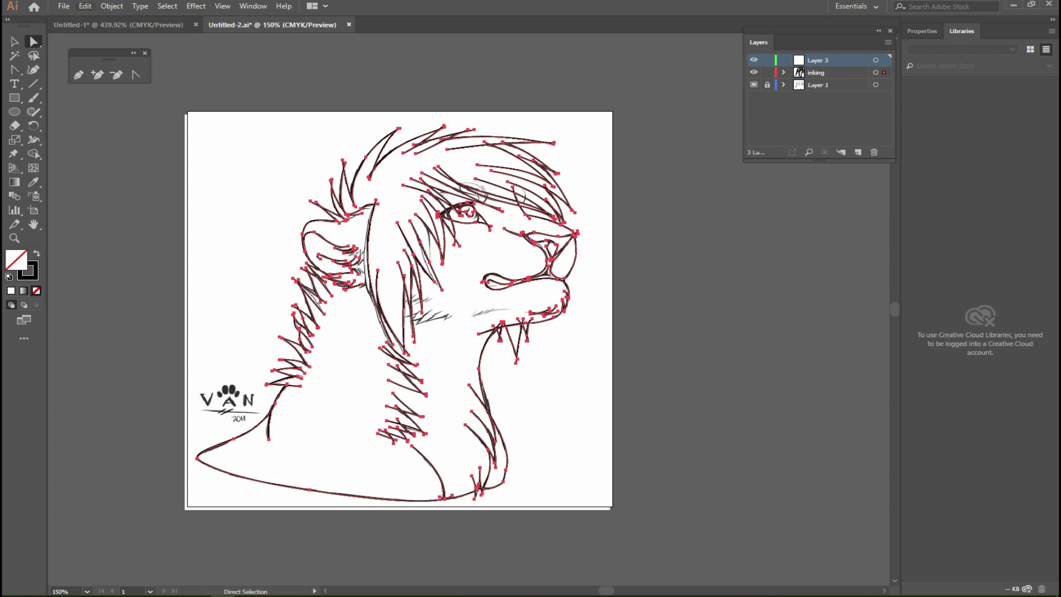
left_click(85, 6)
left_click(118, 113)
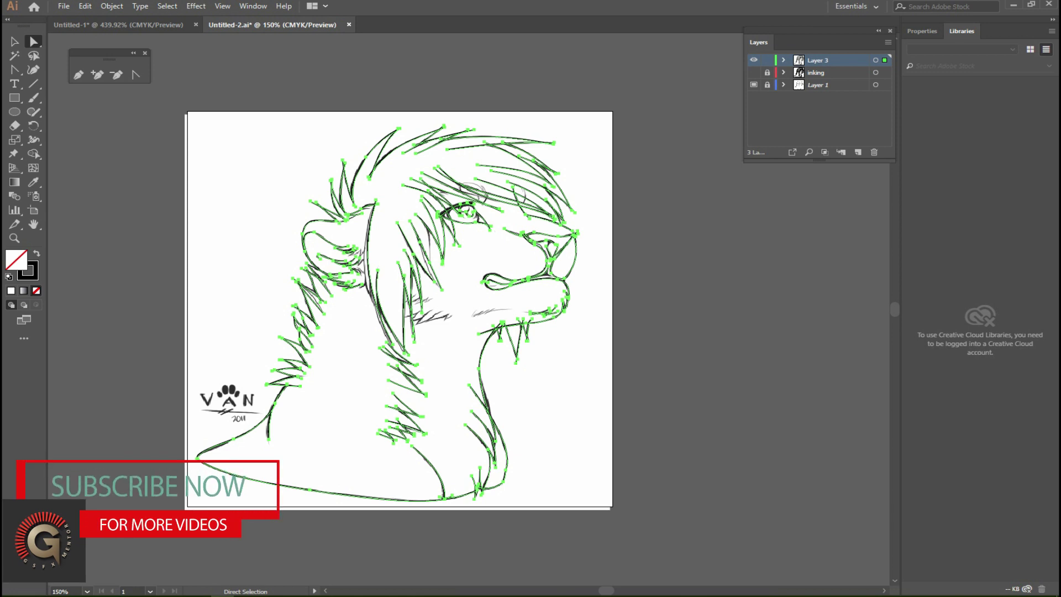
- Move the copied lion line art to the right of the artboard and deselect it
left_click_drag(387, 276, 321, 274)
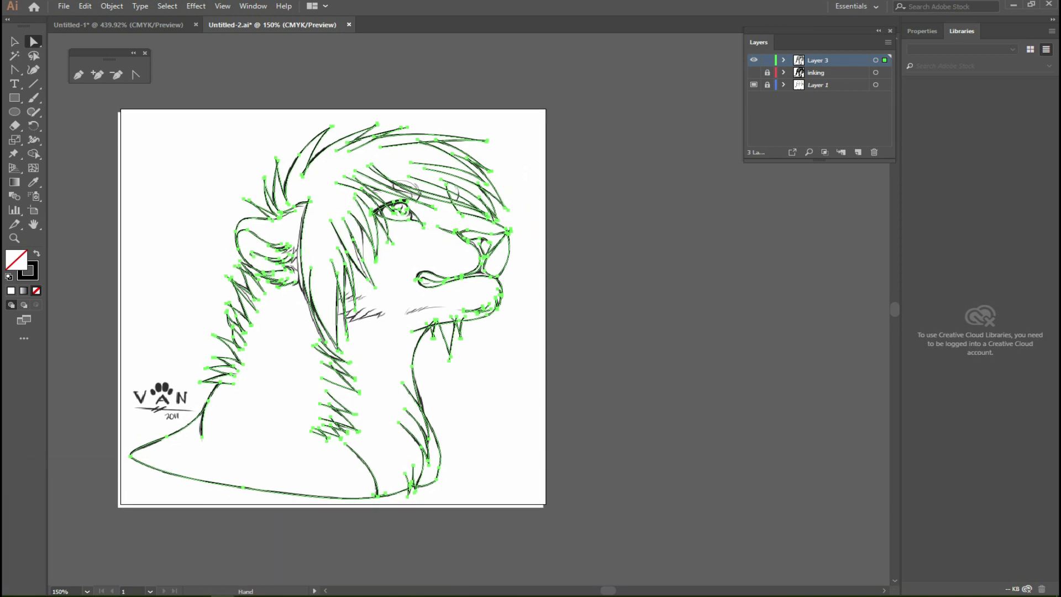
key("v")
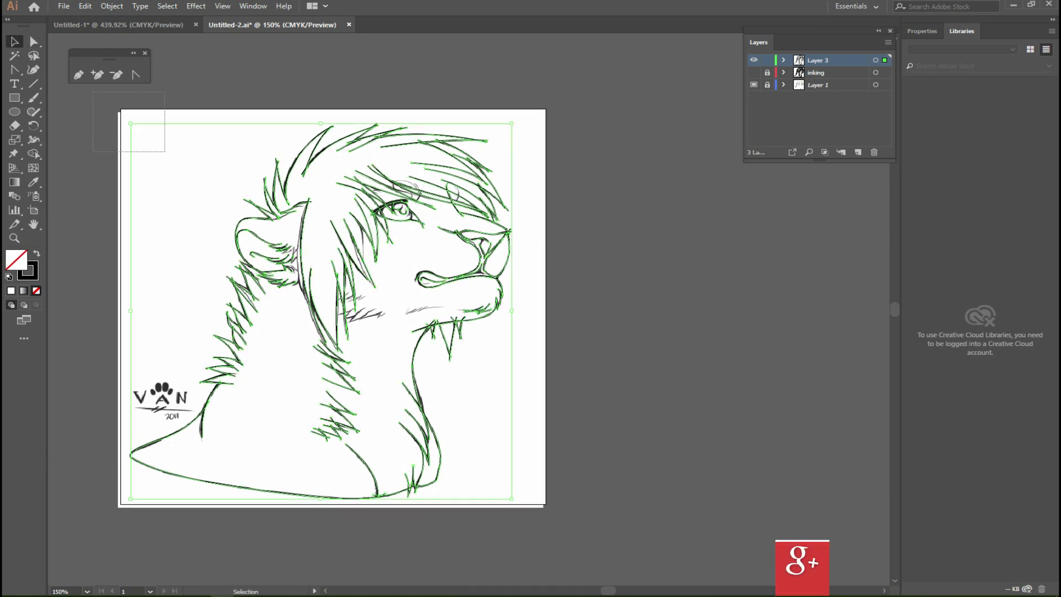
left_click_drag(320, 312, 724, 313)
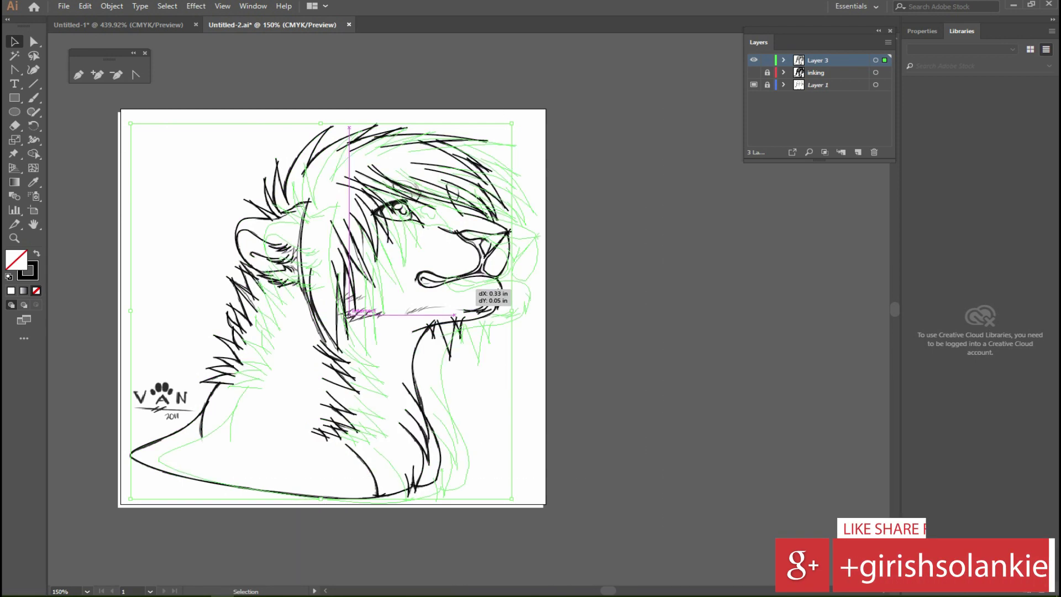
left_click_drag(725, 312, 564, 312)
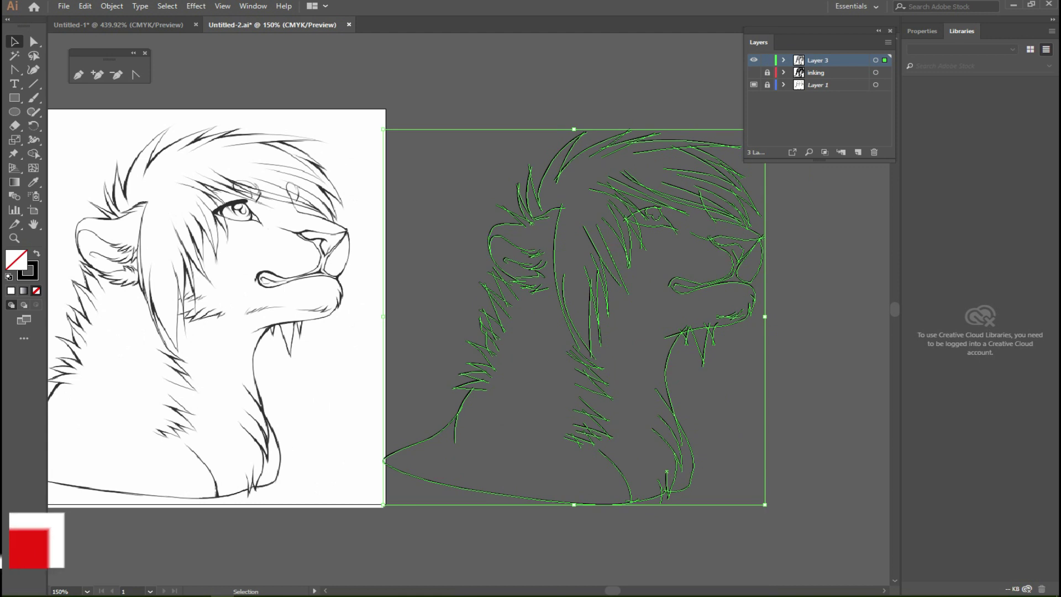
key("ctrl+shift+a")
left_click_drag(565, 313, 549, 314)
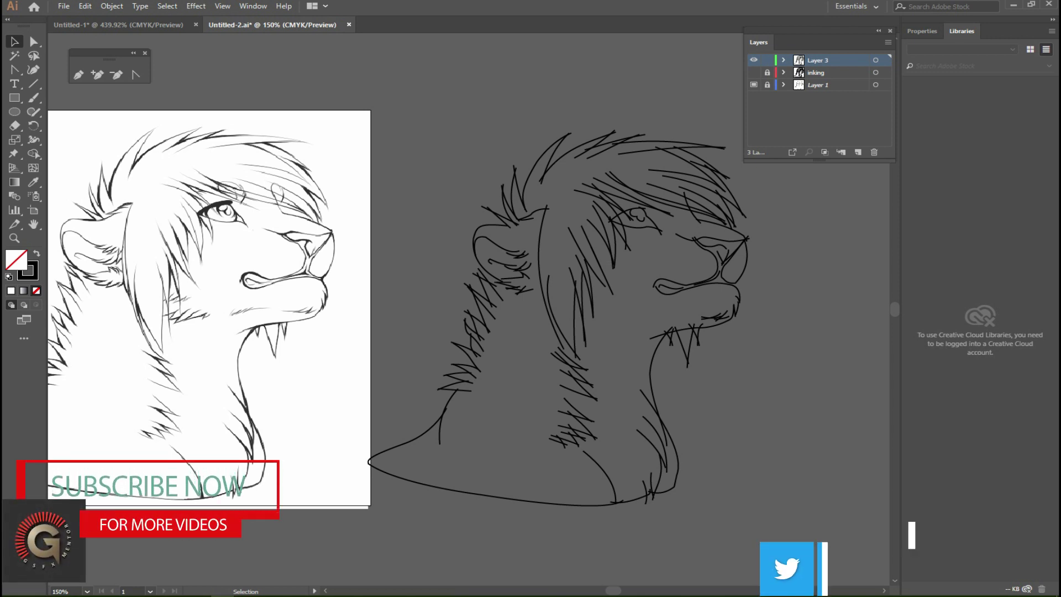
- Browse the toolbar's hidden tool groups and pick the Artboard tool
left_click(34, 139)
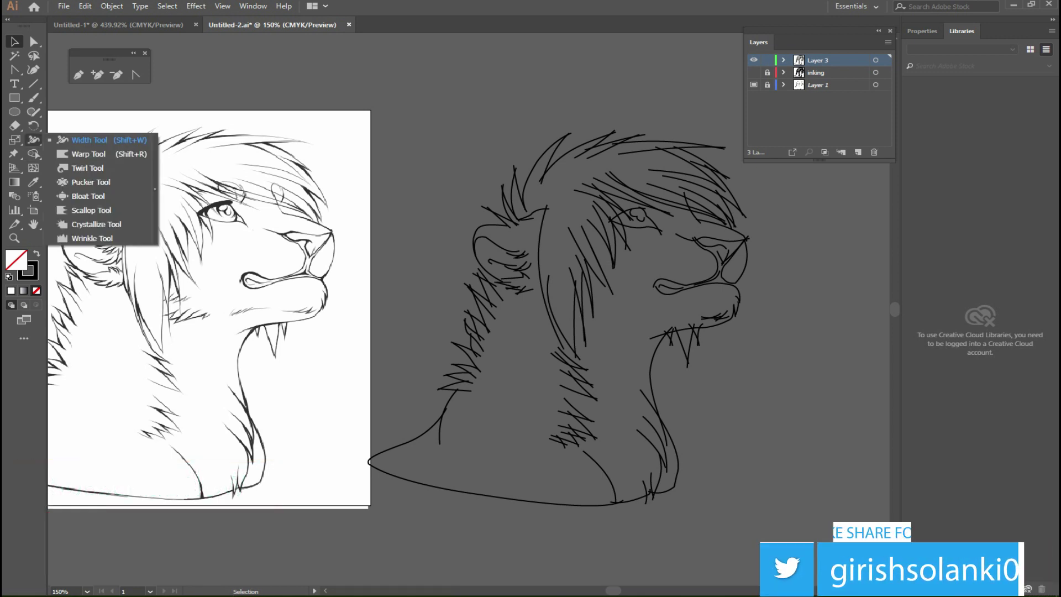
left_click(34, 112)
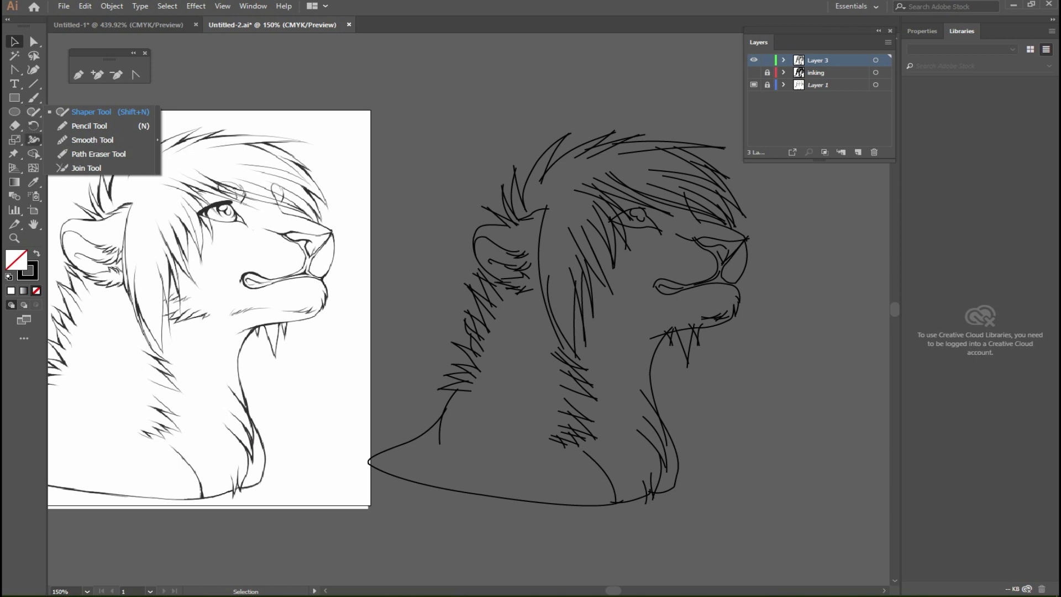
left_click(34, 153)
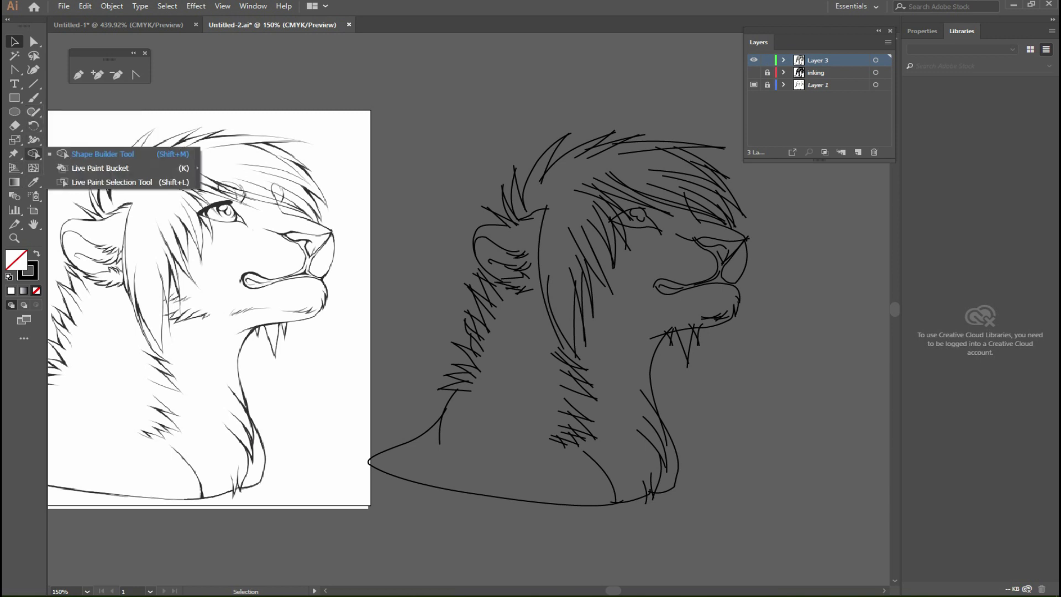
left_click(15, 140)
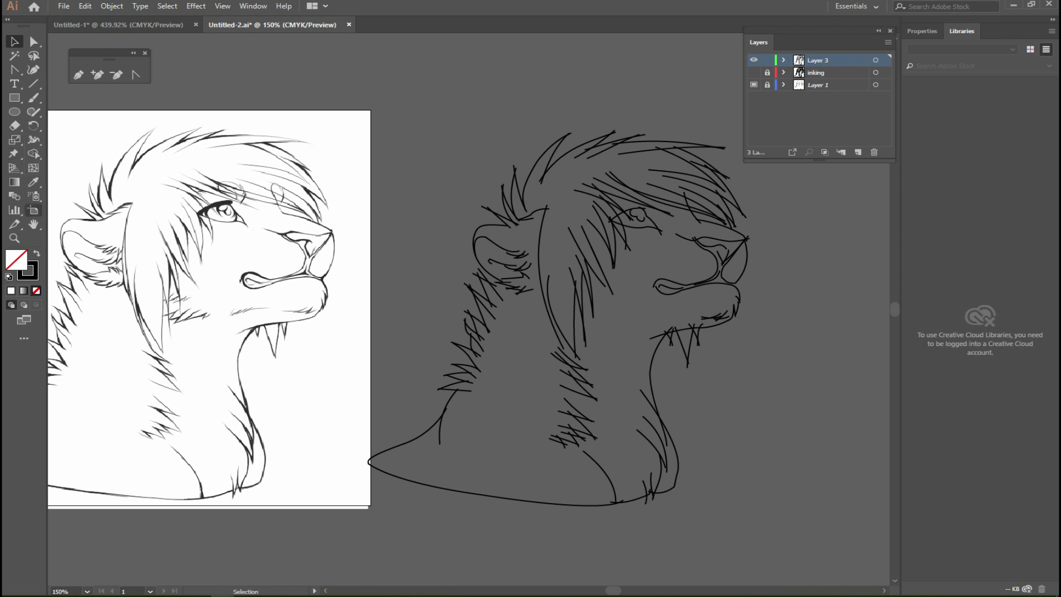
left_click(33, 210)
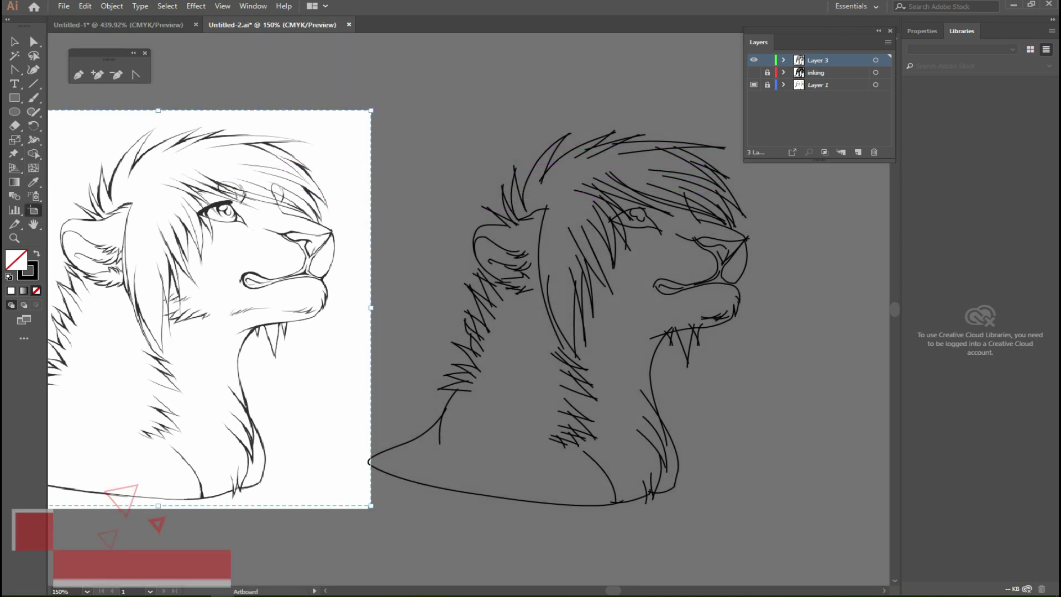
- Draw a second artboard around the copied lion
mouse_move(396, 105)
left_mouse_down()
mouse_move(778, 493)
mouse_move(775, 522)
left_mouse_up()
scroll(836, 310, "right", 5)
scroll(836, 310, "down", 1)
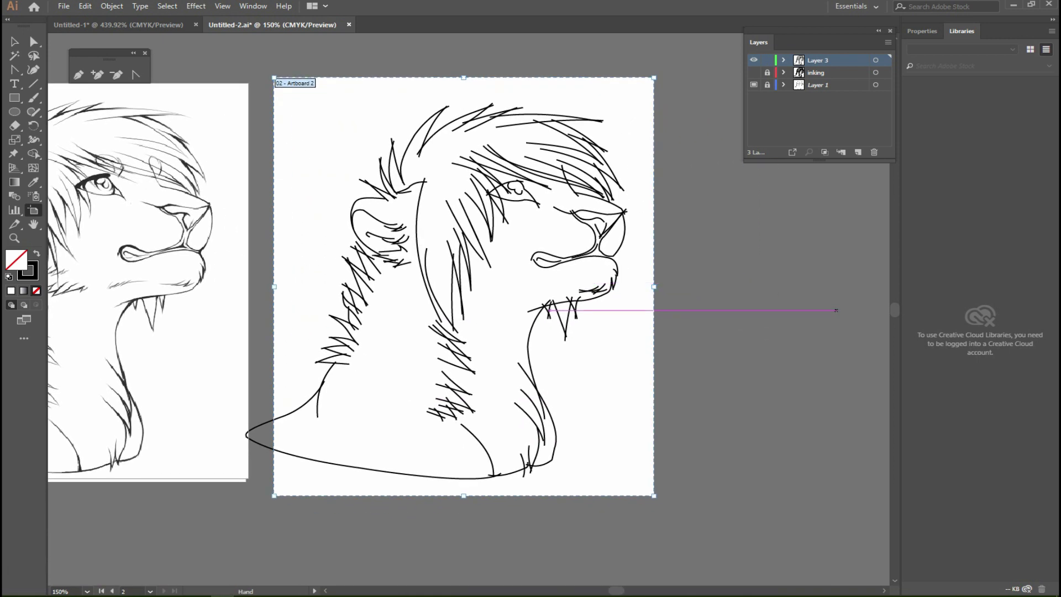
key("v")
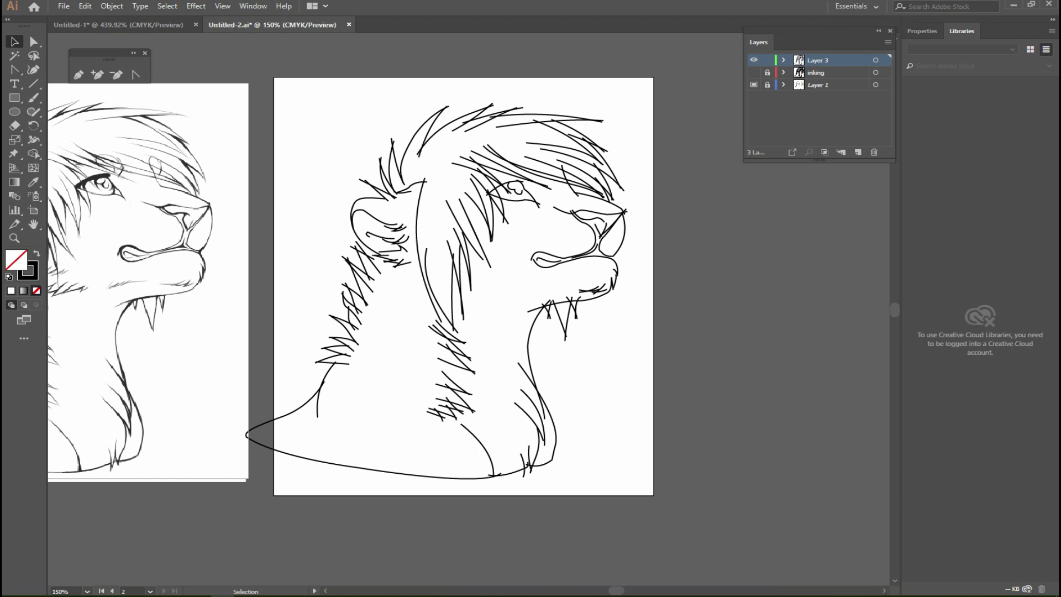
- Move and scale the lion artwork to sit inside Artboard 2
key("ctrl+a")
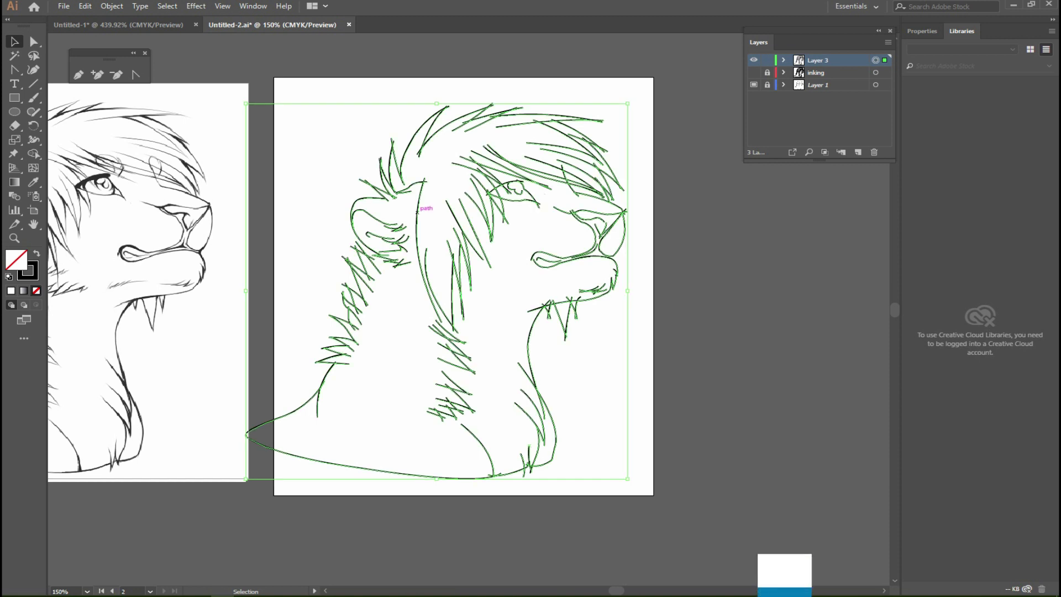
left_click_drag(423, 210, 452, 203)
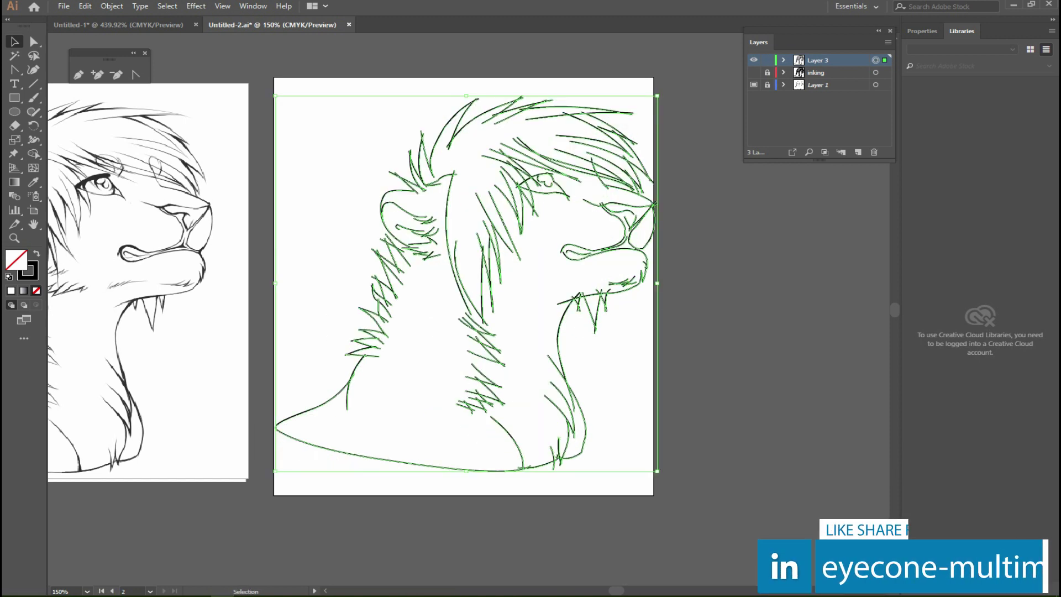
key("ctrl+shift+a")
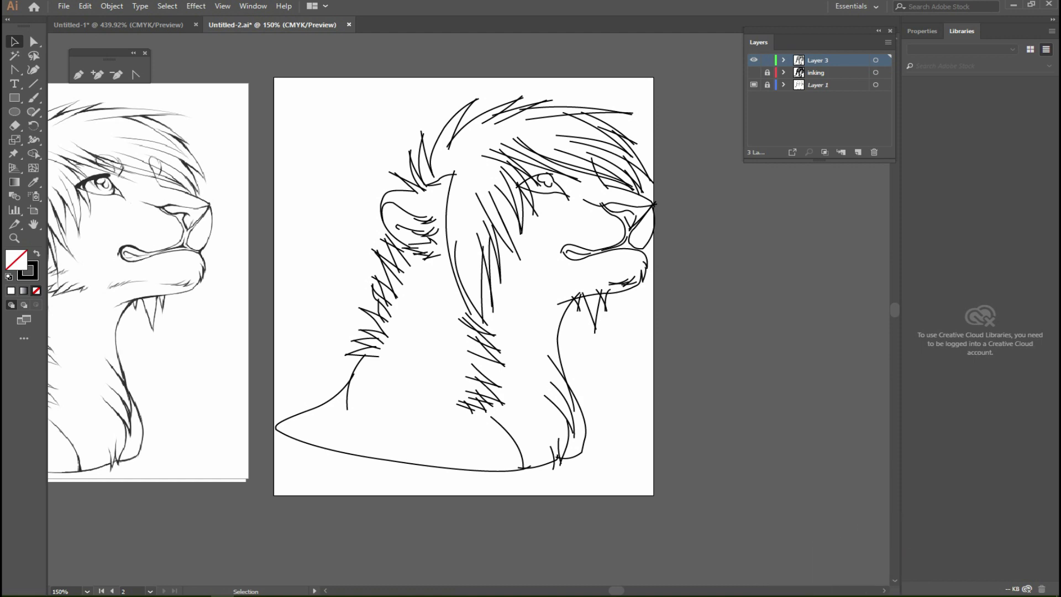
key("ctrl+a")
left_click_drag(657, 471, 580, 395)
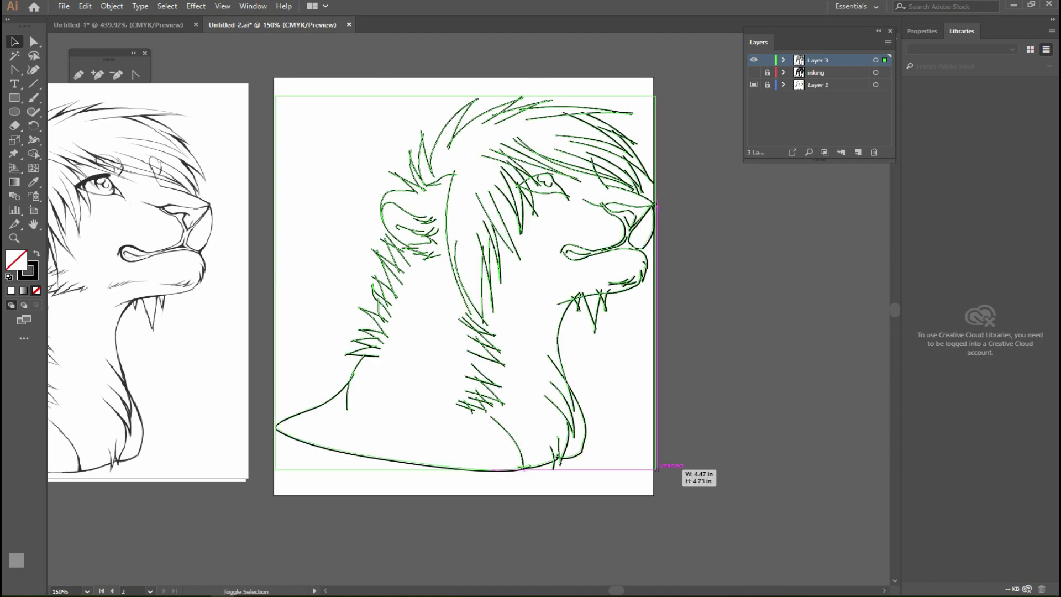
left_click_drag(548, 217, 587, 257)
key("ctrl+shift+a")
- Resize Artboard 2's edges to fit the lion, about 4.91 × 5.4 in
mouse_move(558, 265)
left_mouse_down()
mouse_move(721, 265)
mouse_move(574, 241)
left_mouse_up()
key("ctrl+a")
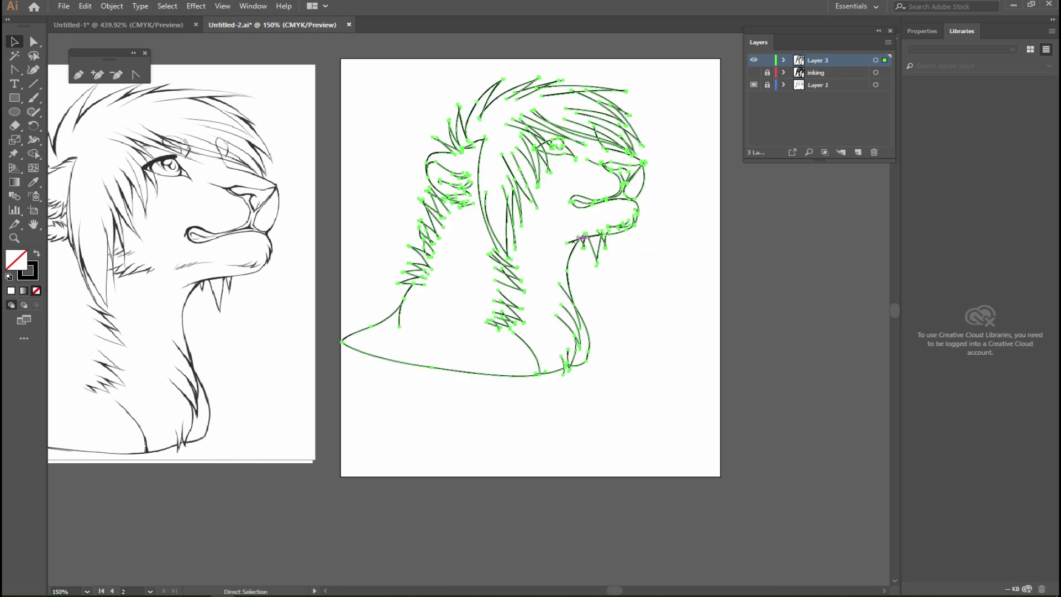
key("v")
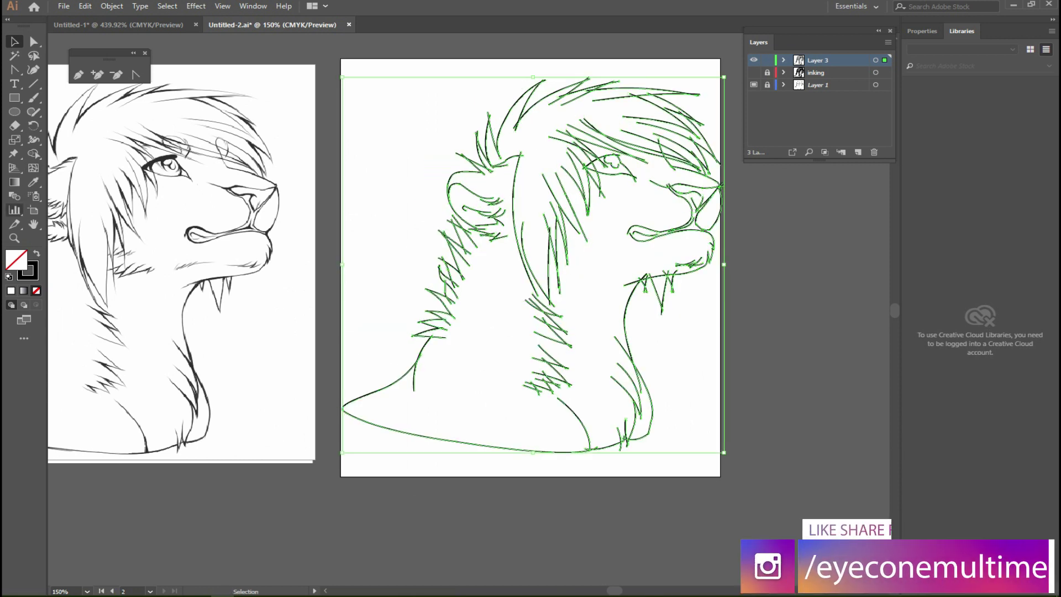
key("shift+o")
left_click_drag(530, 59, 531, 49)
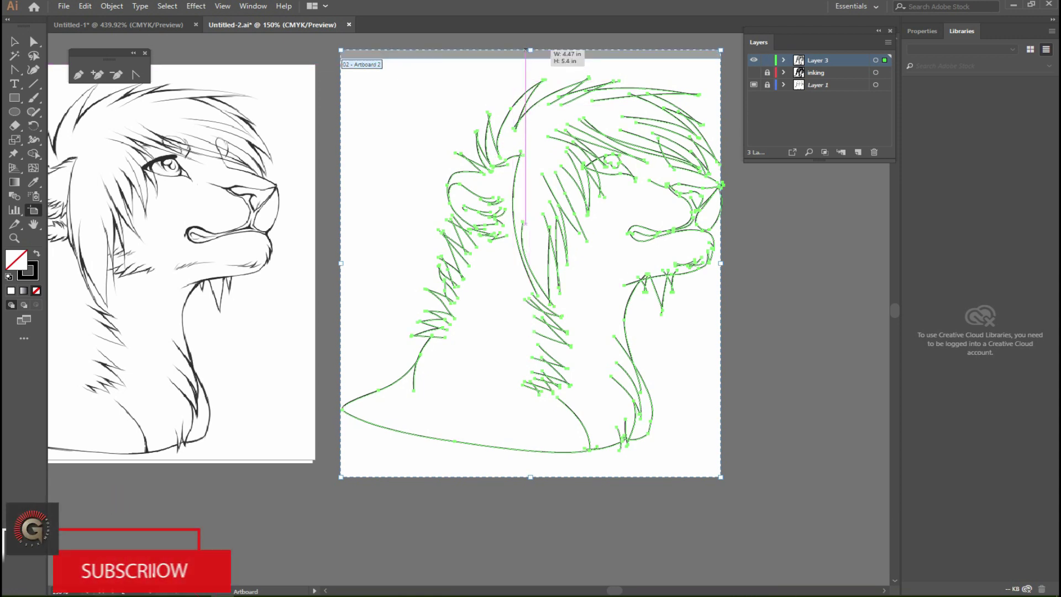
left_click_drag(722, 264, 753, 264)
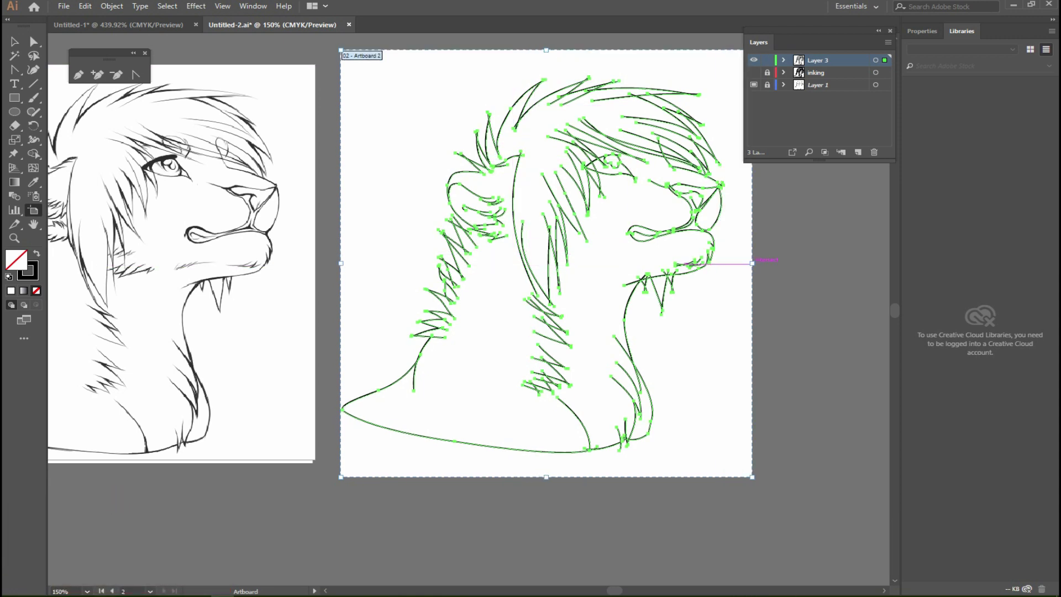
left_click_drag(341, 264, 334, 264)
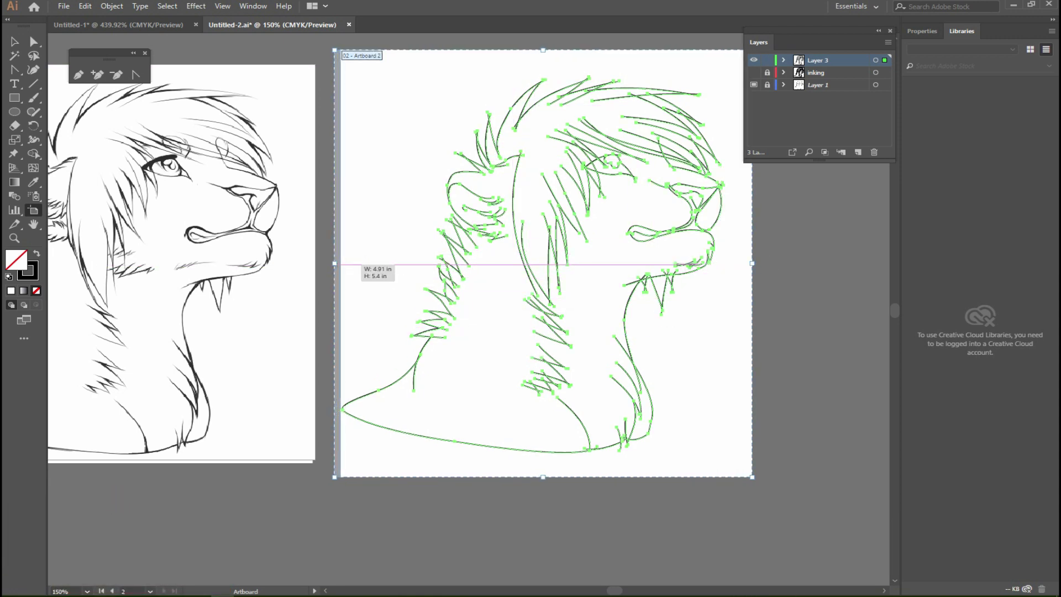
left_click_drag(544, 476, 543, 467)
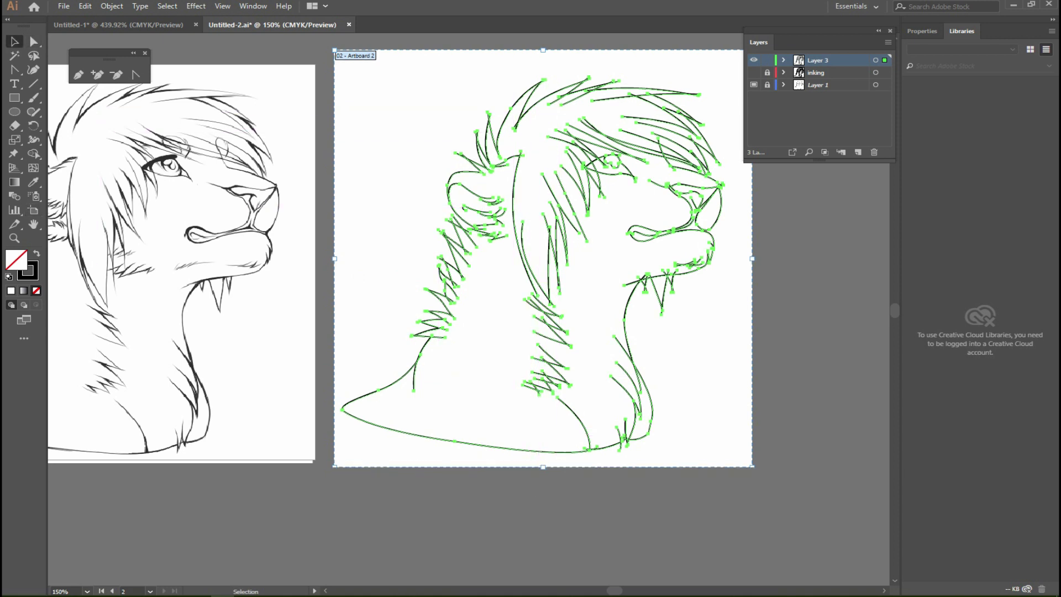
key("Escape")
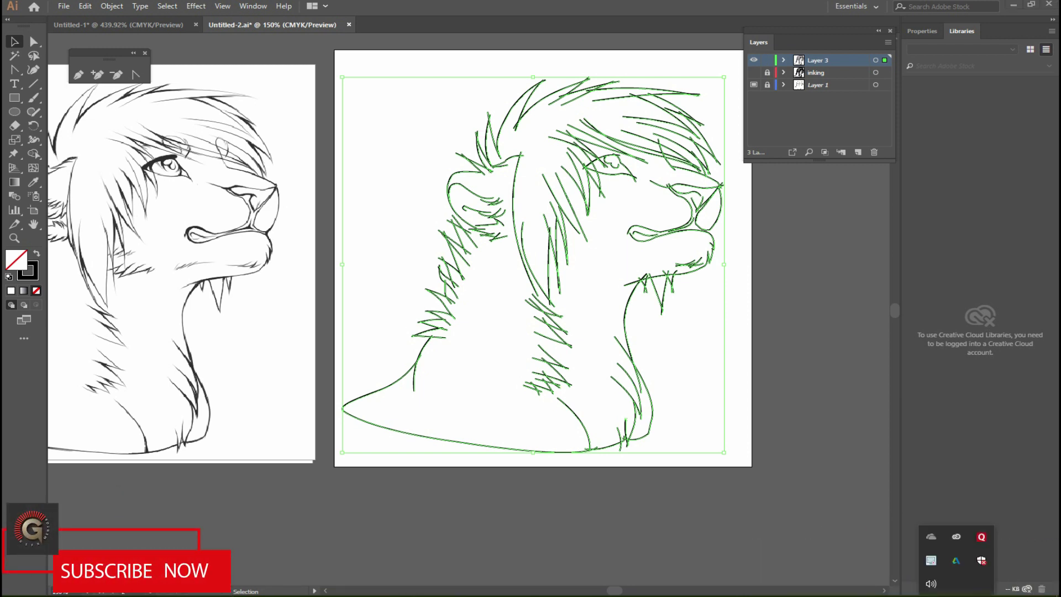
- Dismiss a tray menu, zoom into the lion's head, then zoom back out
right_click(956, 560)
left_click(912, 523)
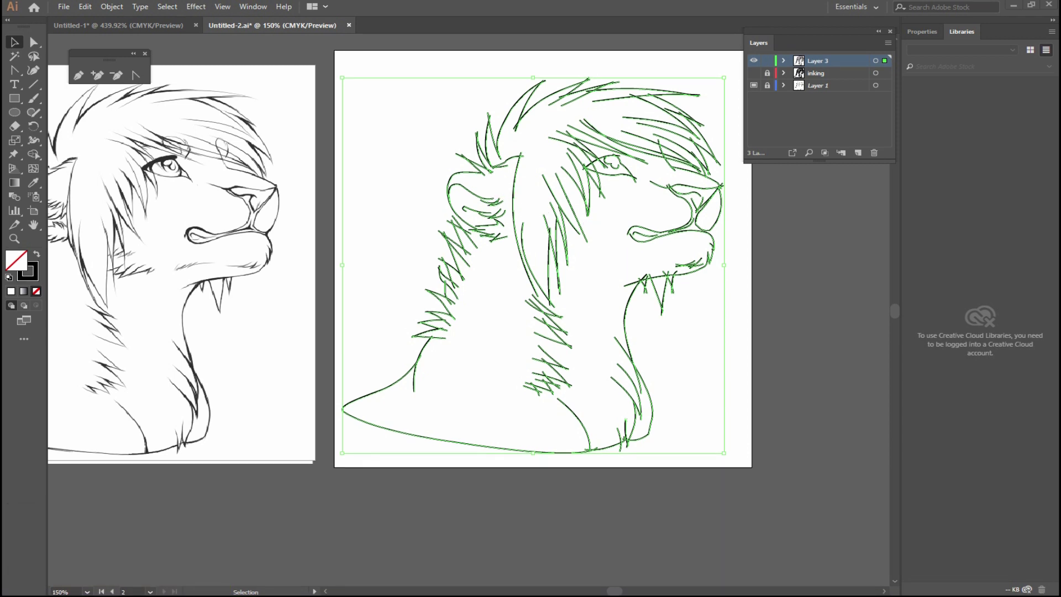
key("z")
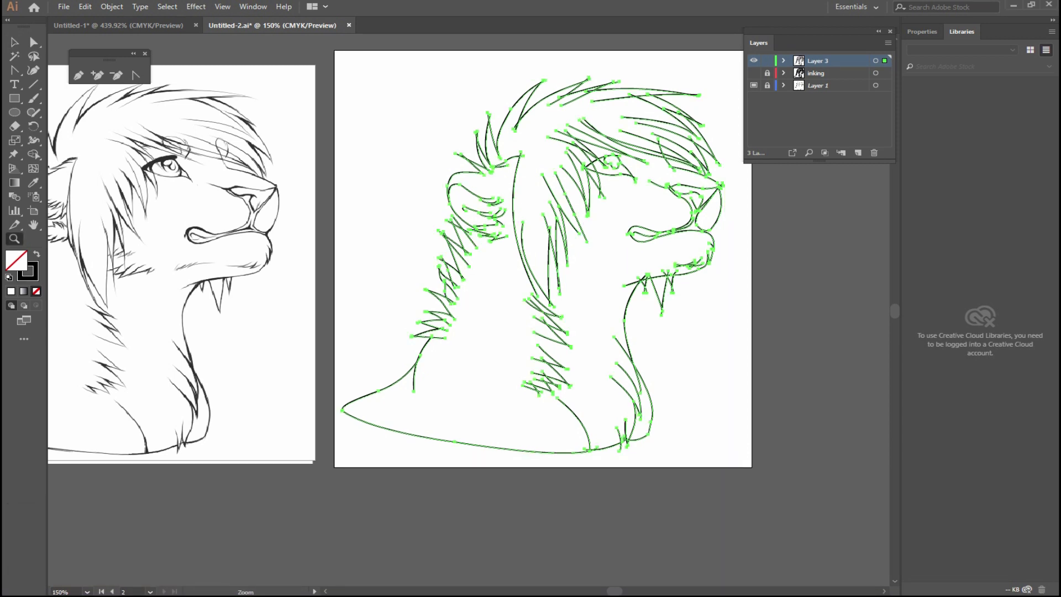
left_click(524, 169)
mouse_move(552, 331)
left_mouse_down()
mouse_move(420, 276)
mouse_move(379, 274)
left_mouse_up()
key("ctrl+minus")
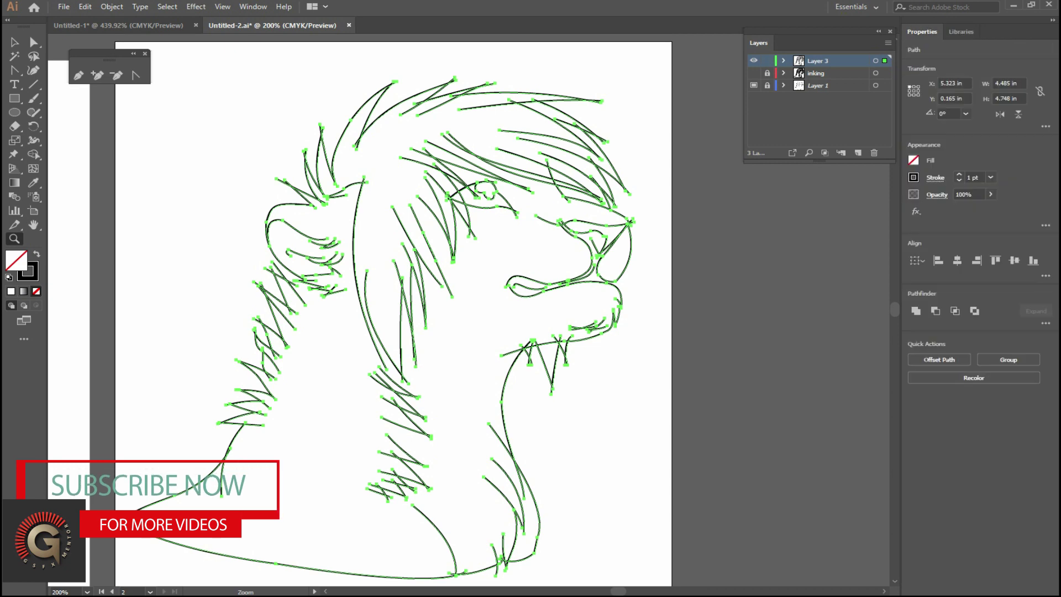
- Set the lion copy's stroke weight to 5 pt
left_click(991, 177)
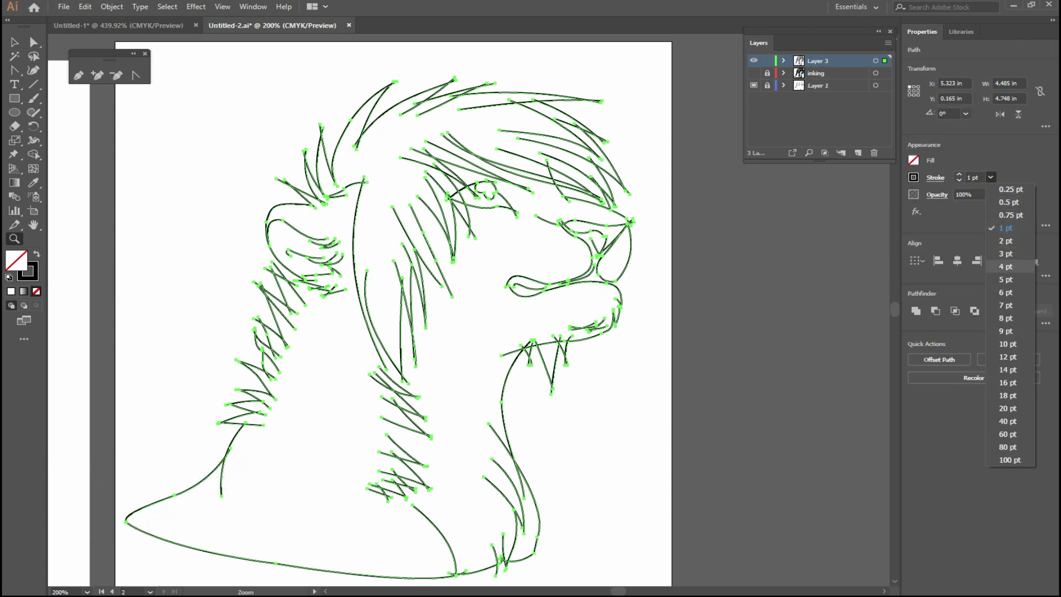
left_click(1005, 279)
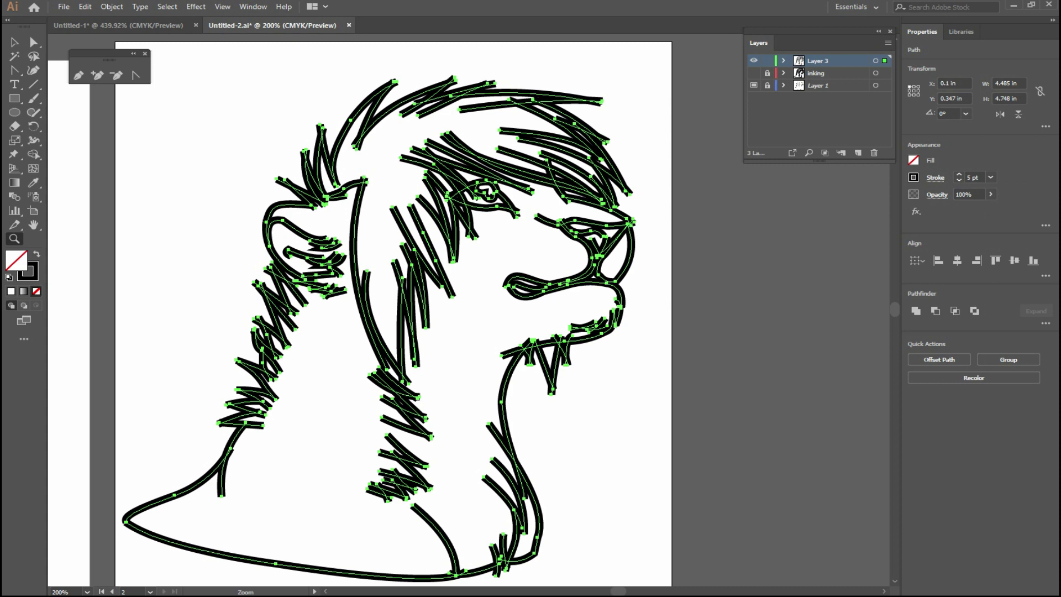
left_click(253, 6)
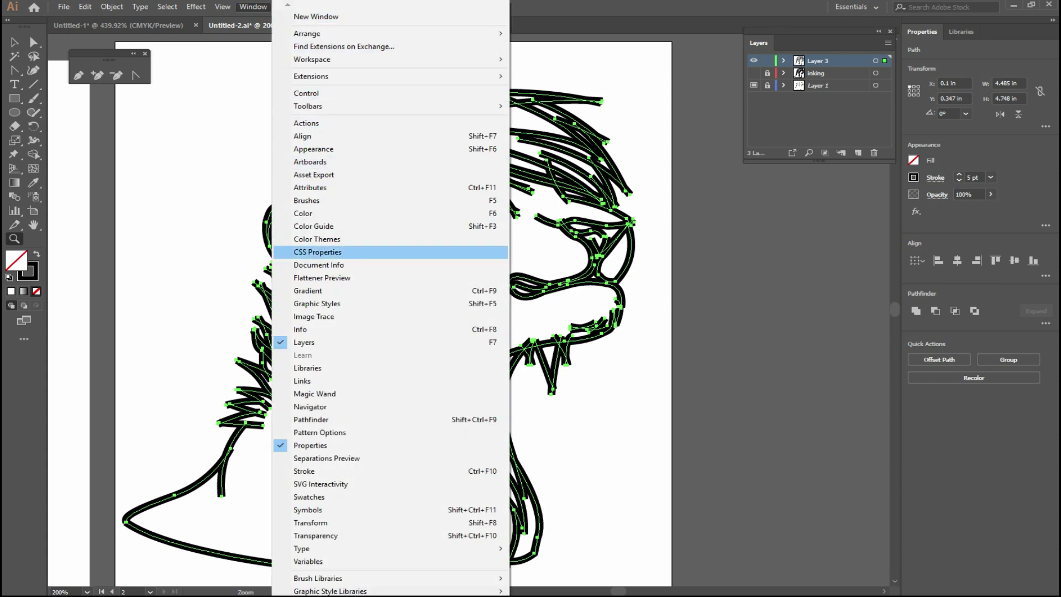
- Open and expand the Stroke panel and change the corner join
left_click(304, 471)
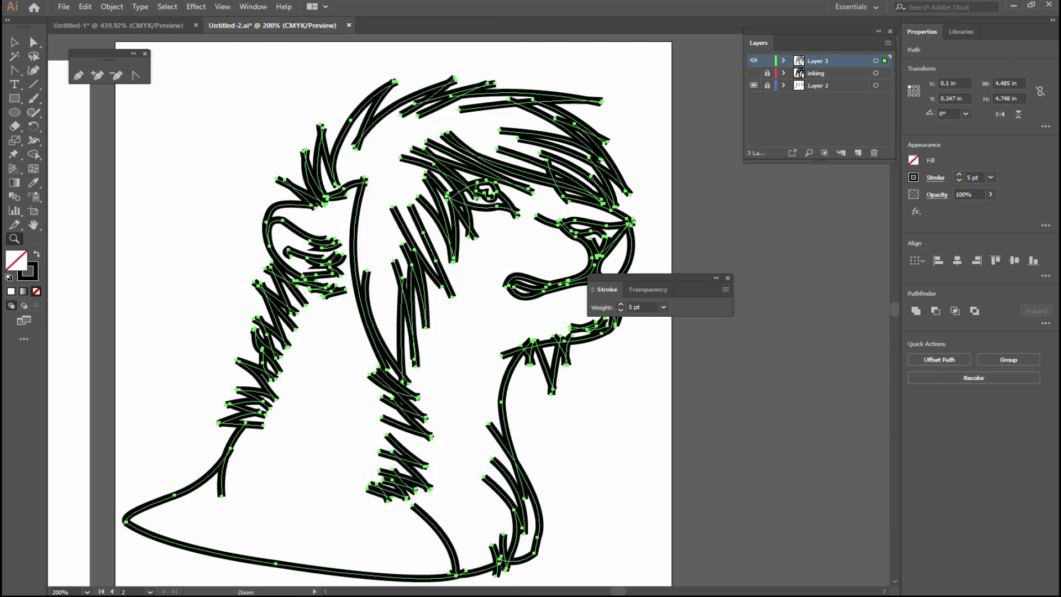
left_click_drag(663, 278, 678, 168)
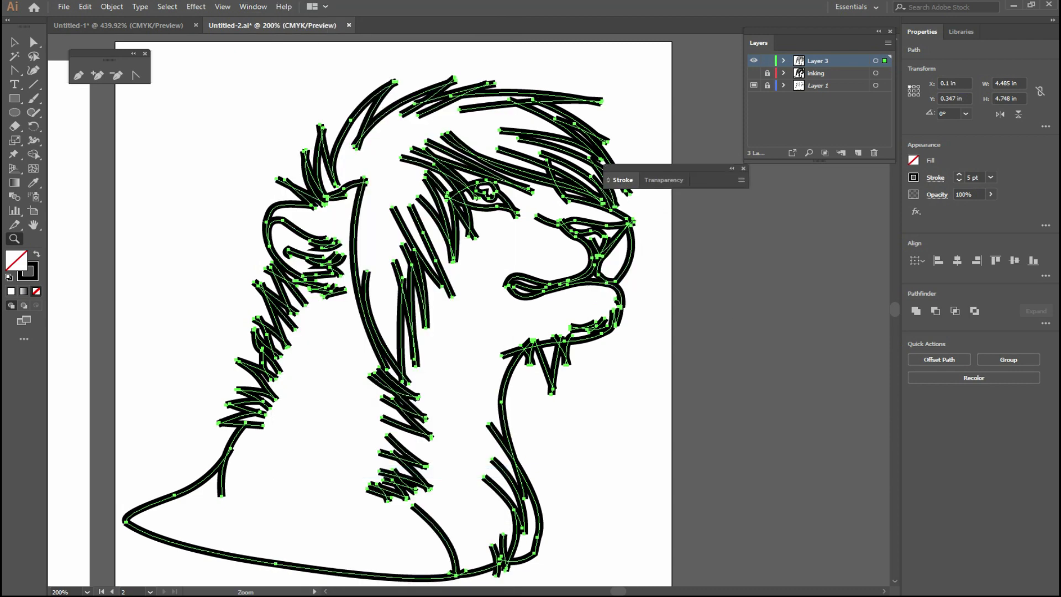
left_click(608, 180)
left_click_drag(674, 168, 737, 177)
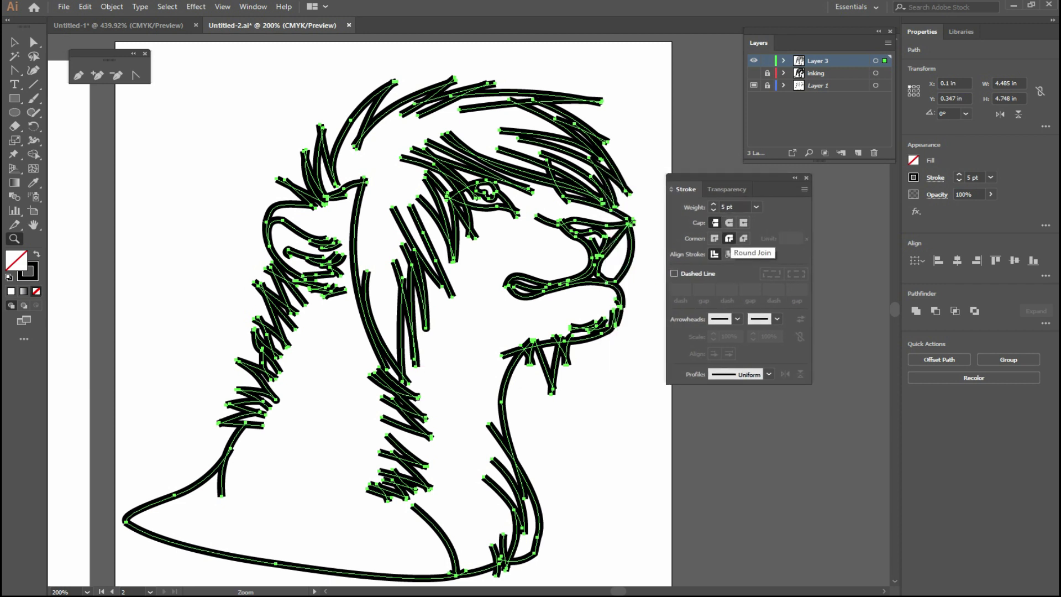
left_click(715, 238)
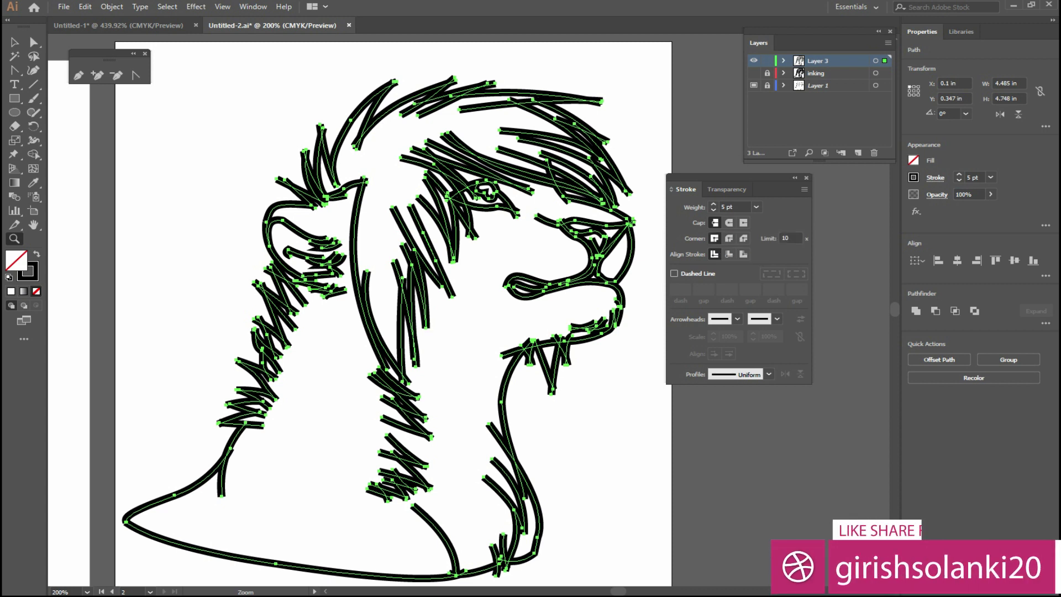
- Apply Width Profile 1 so all strokes taper at both ends
left_click(769, 374)
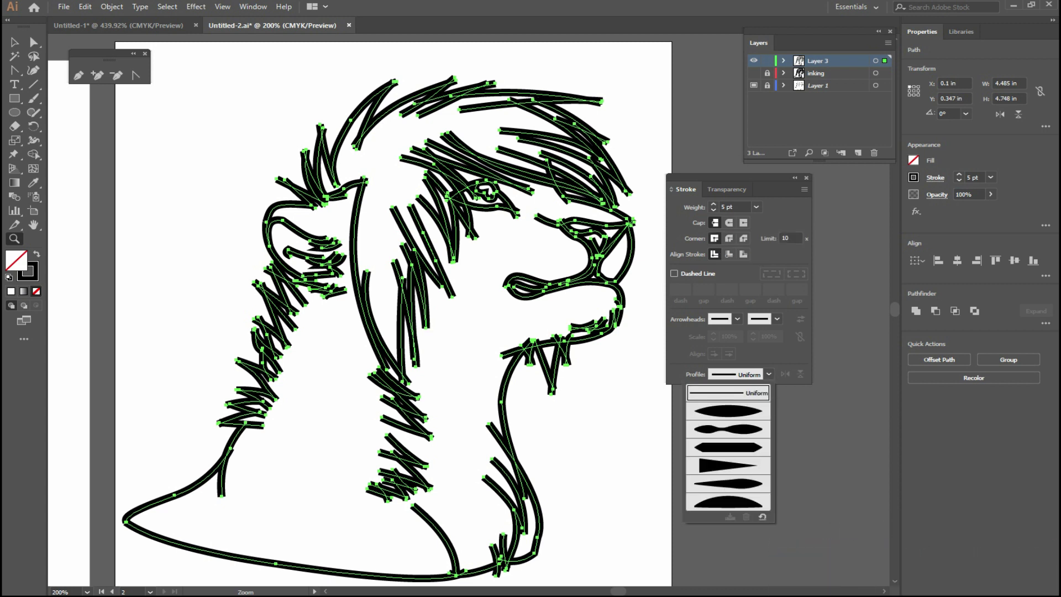
left_click(728, 410)
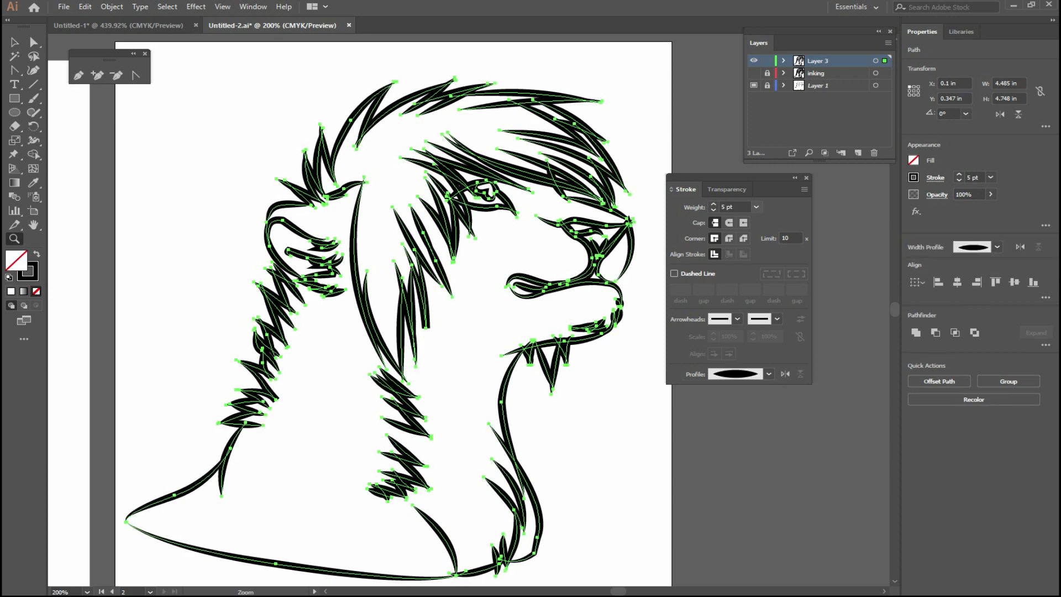
left_click(755, 207)
key("Escape")
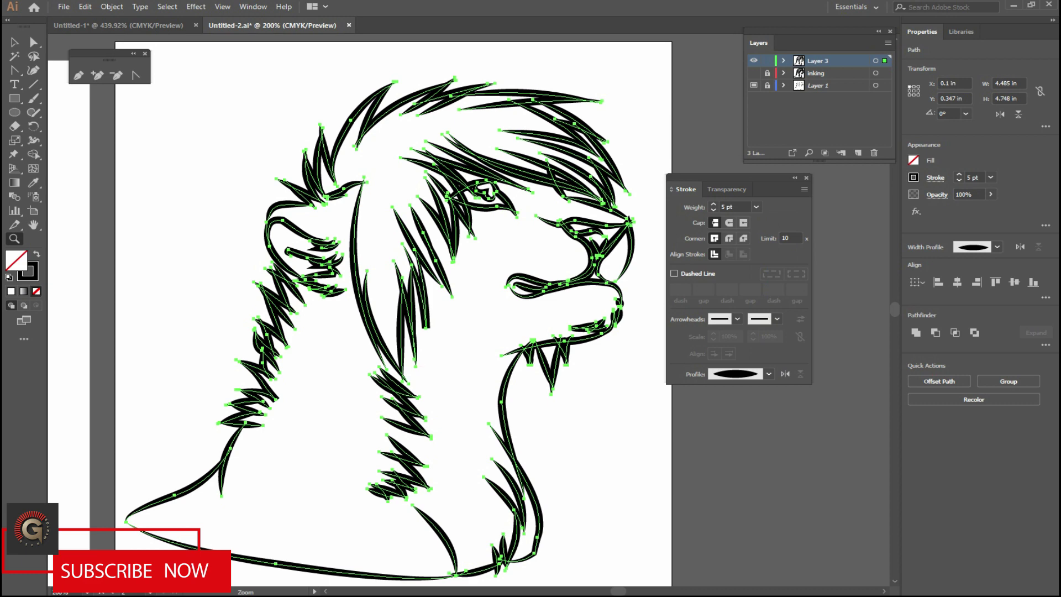
scroll(387, 304, "down", 1)
scroll(387, 304, "left", 1)
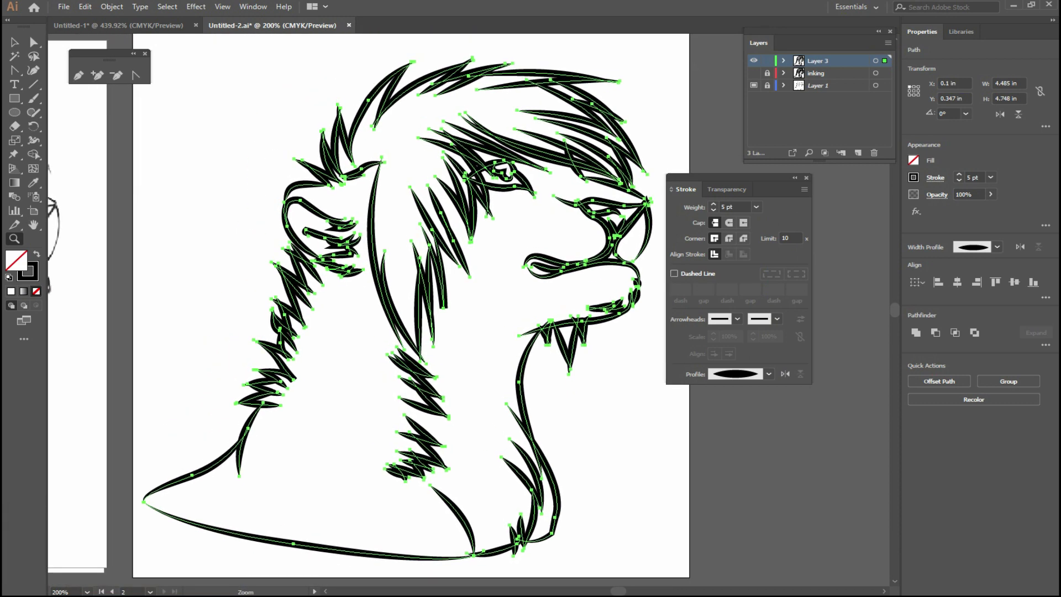
- Use the Width Tool to thin a hair strand's stroke near the ear
left_click(34, 141)
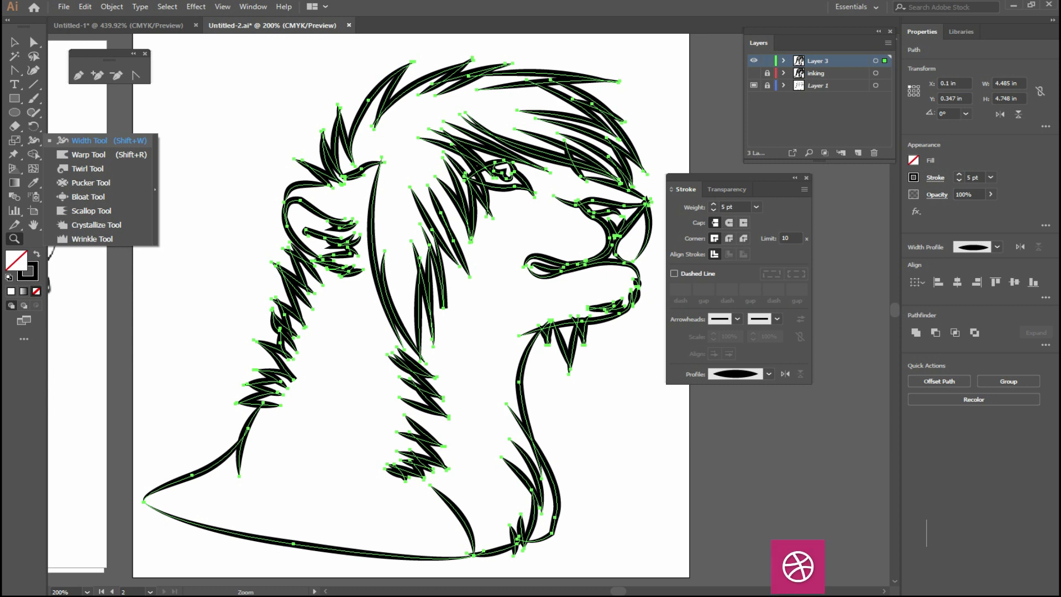
left_click(88, 141)
scroll(418, 225, "up", 5)
scroll(418, 225, "right", 1)
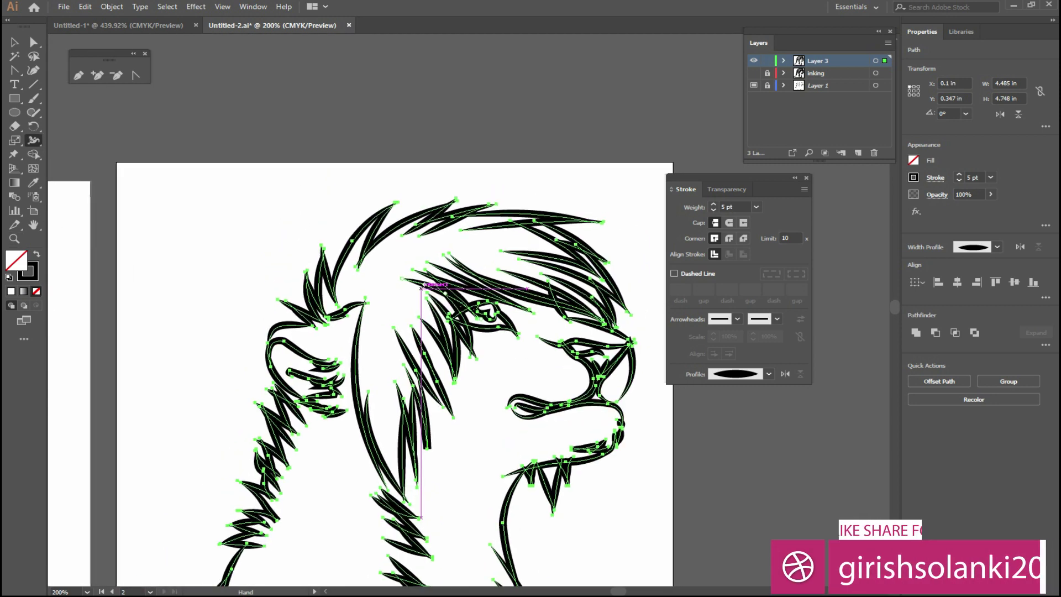
scroll(418, 225, "up", 2)
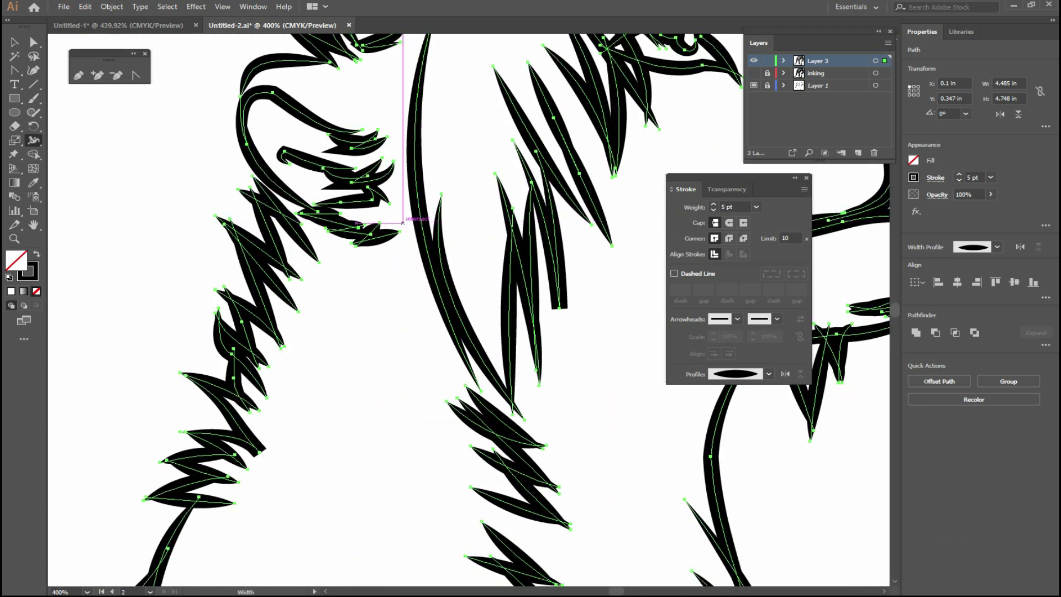
scroll(450, 223, "up", 2)
scroll(449, 223, "up", 1)
scroll(428, 237, "up", 1)
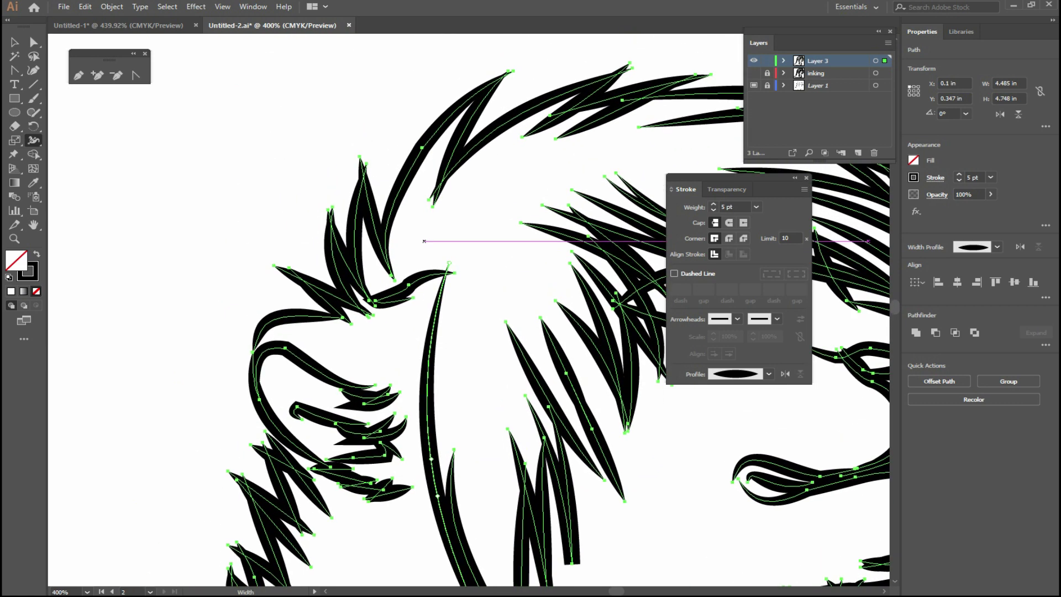
left_click_drag(410, 284, 408, 286)
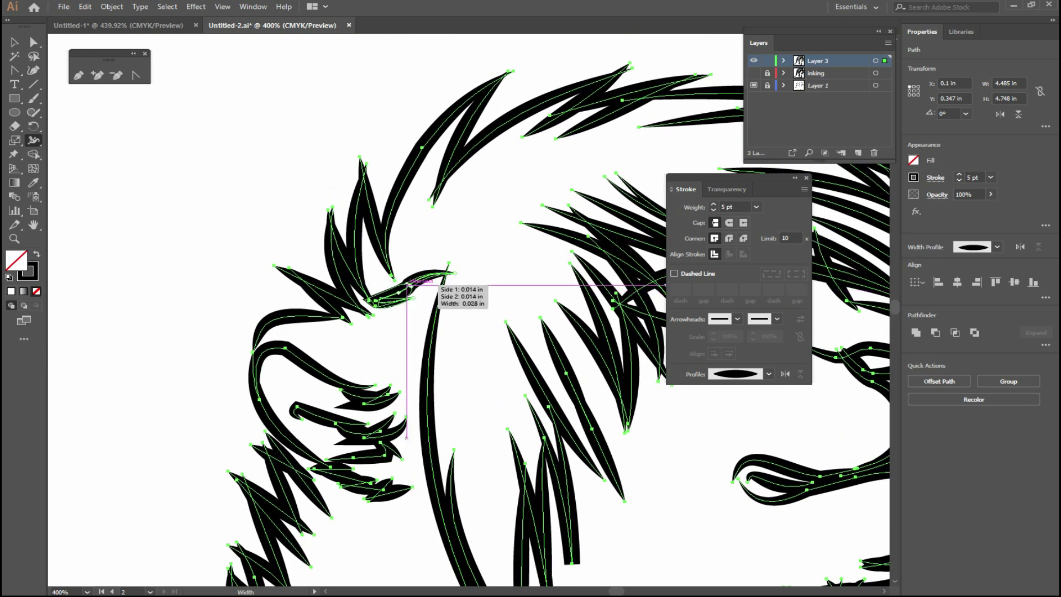
scroll(436, 276, "up", 3)
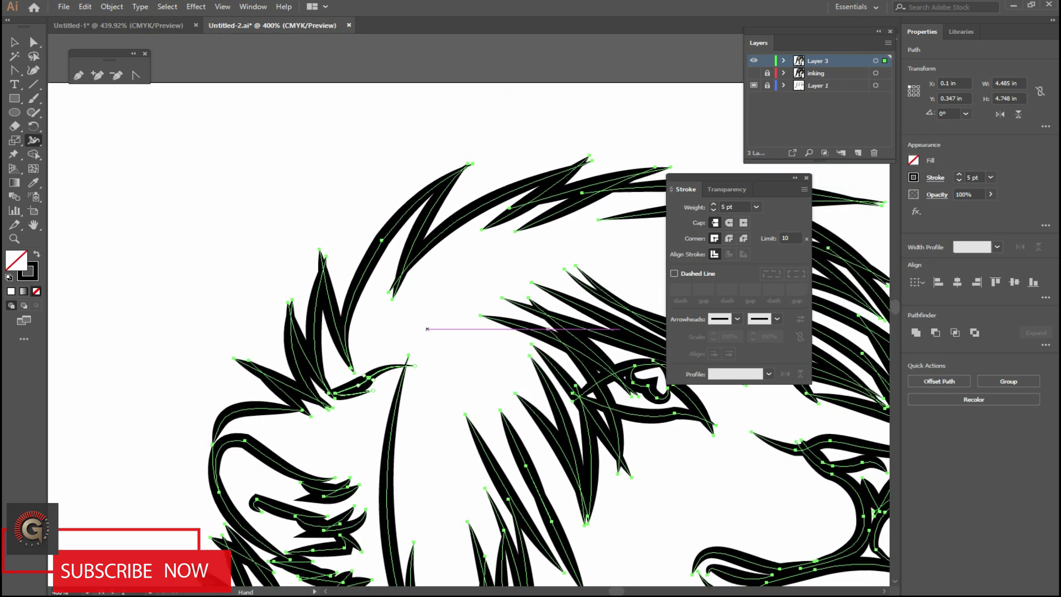
left_click_drag(472, 165, 472, 163)
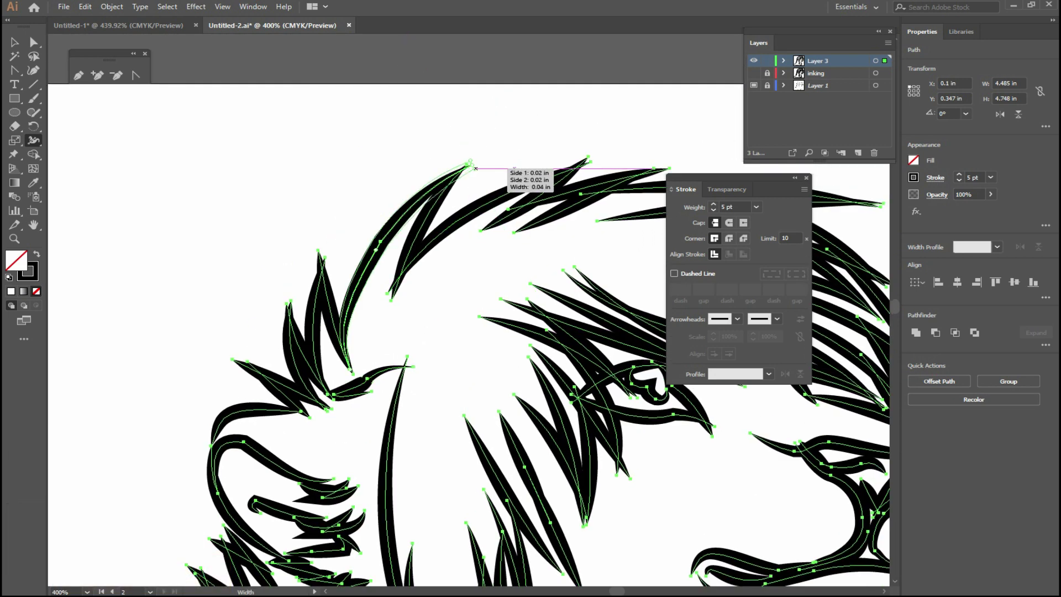
scroll(419, 248, "down", 5)
scroll(387, 265, "right", 5)
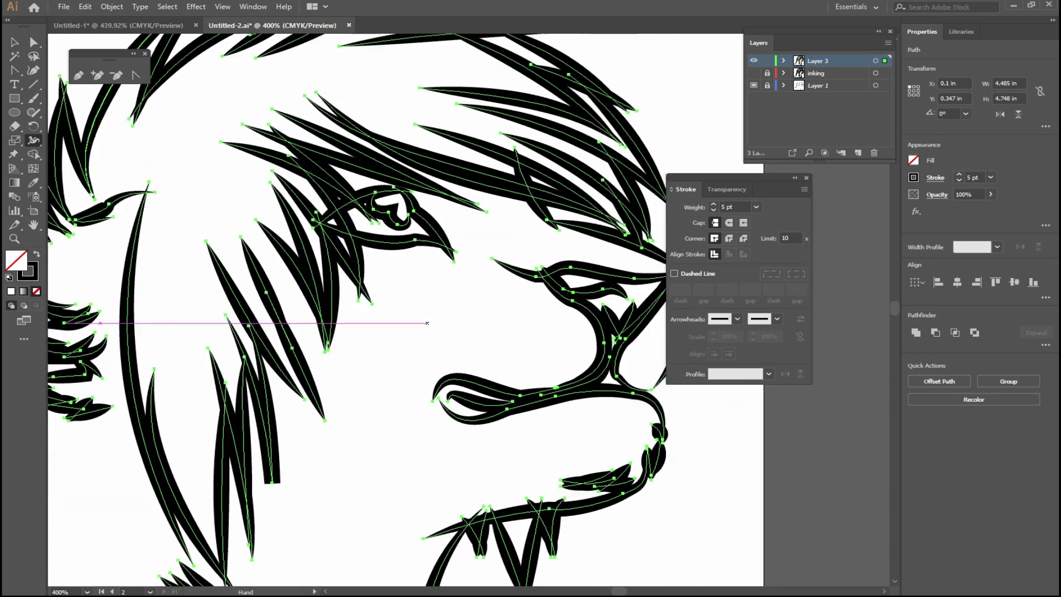
- Review the nose, mouth and eye strokes, then zoom out to the whole artboard
mouse_move(392, 328)
left_mouse_down()
mouse_move(292, 299)
mouse_move(305, 338)
left_mouse_up()
left_click_drag(335, 275, 342, 332)
scroll(395, 271, "down", 3)
scroll(381, 243, "down", 2)
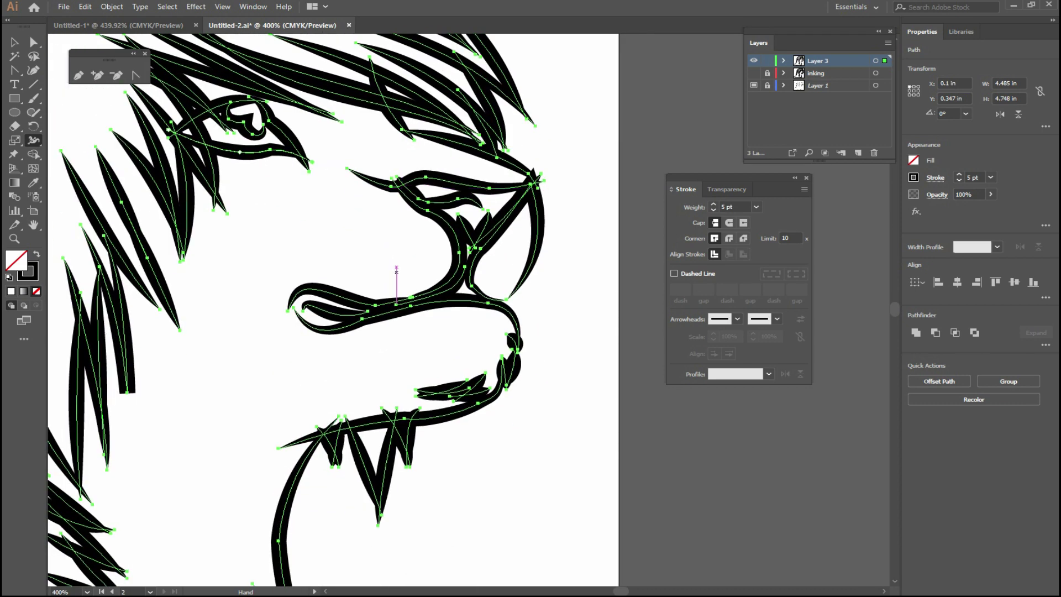
scroll(404, 370, "down", 4)
scroll(404, 377, "down", 6)
scroll(404, 376, "left", 4)
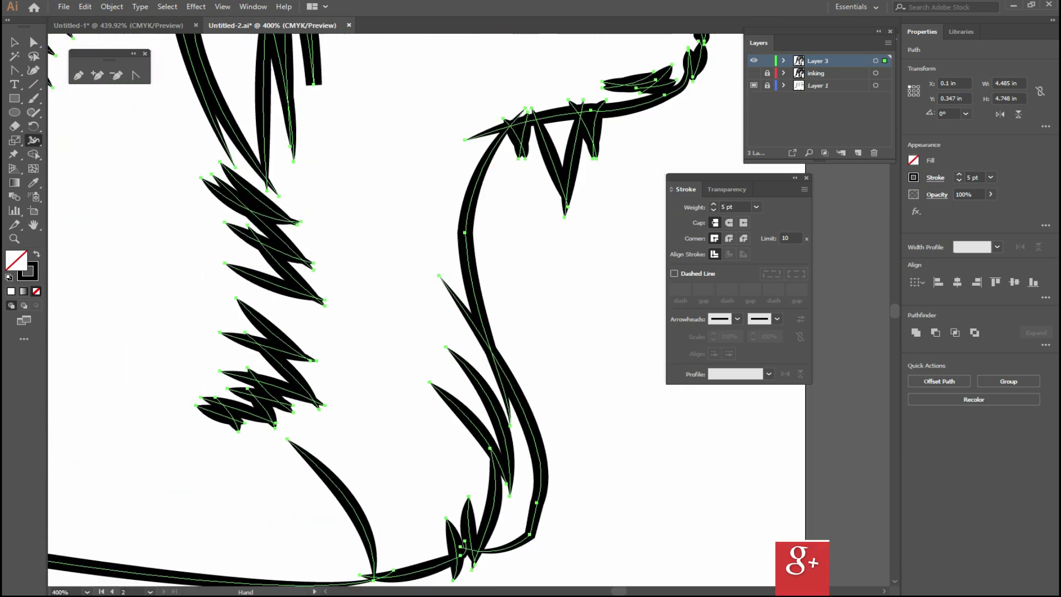
key("ctrl+0")
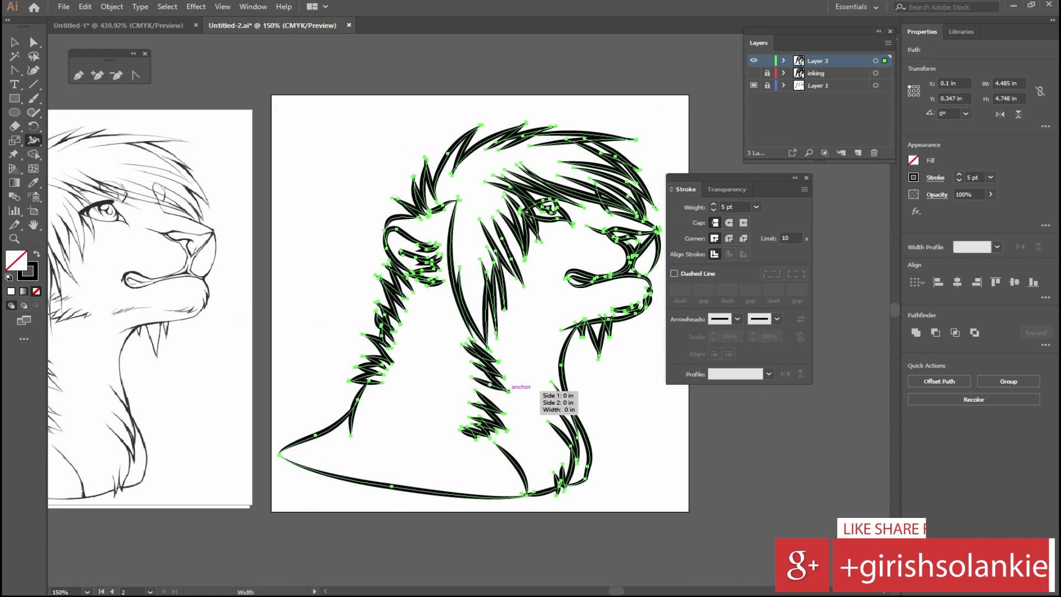
left_click(756, 206)
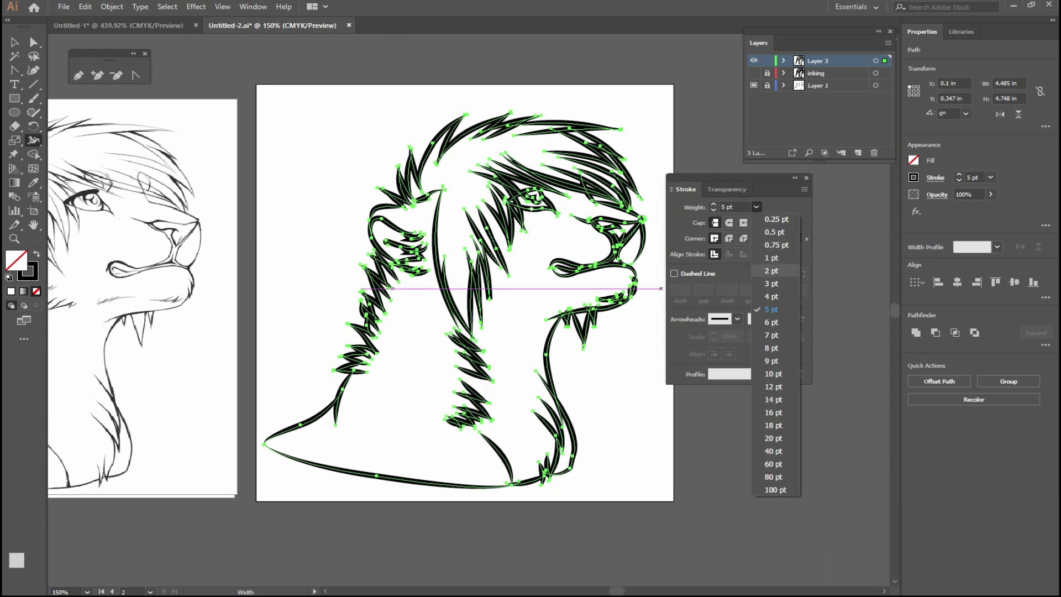
- Set the tapered strokes to 3 pt and check them at 800% on the ear
left_click(774, 283)
key("v")
key("ctrl+shift+a")
mouse_move(464, 292)
left_mouse_down()
mouse_move(405, 260)
mouse_move(412, 278)
left_mouse_up()
key("z")
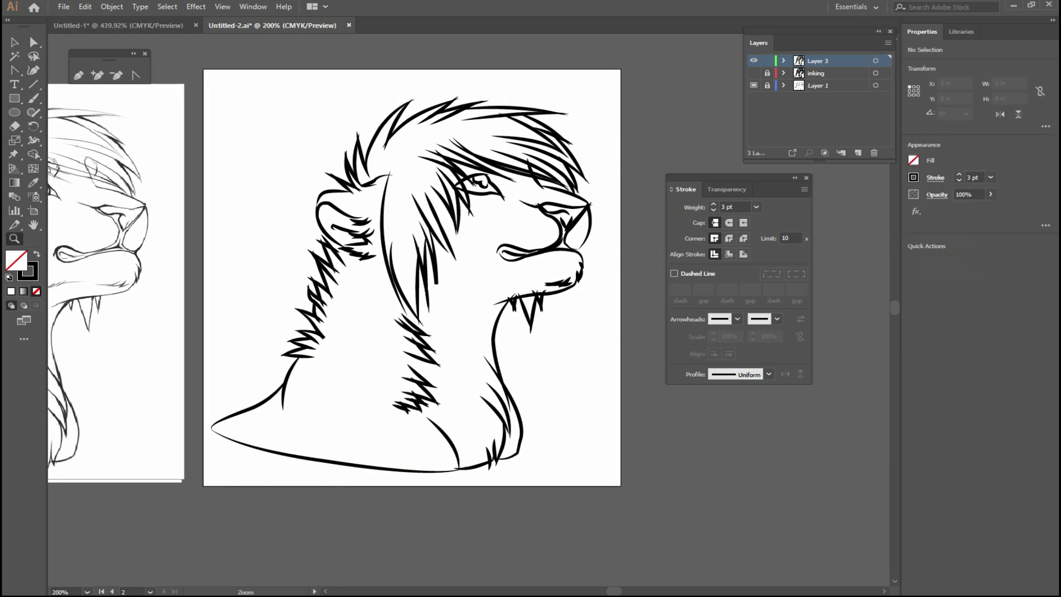
left_click_drag(221, 170, 287, 170)
left_click_drag(572, 296, 613, 296)
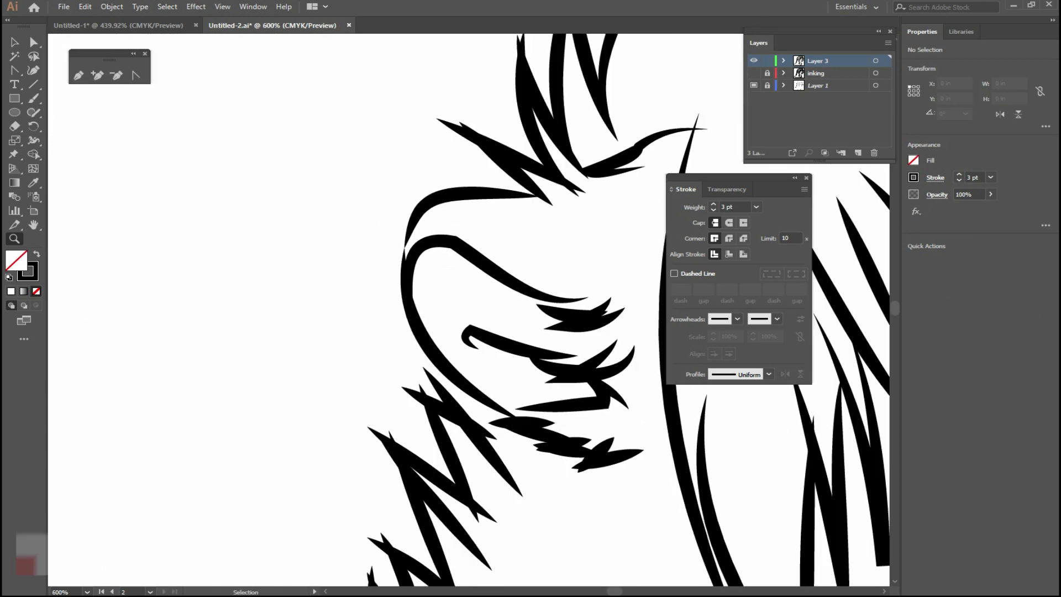
key("ctrl+minus")
key("ctrl+minus")
key("ctrl+minus")
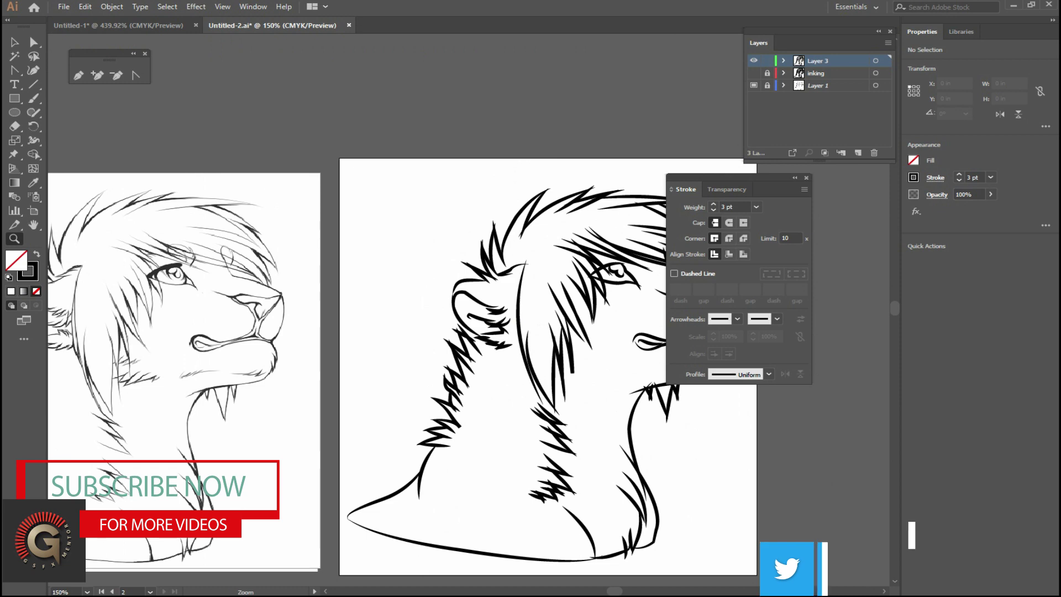
- Select every lion path, zoom in, and bring up the pencil and Smooth tool group
key("ctrl+a")
left_click_drag(547, 365, 445, 360)
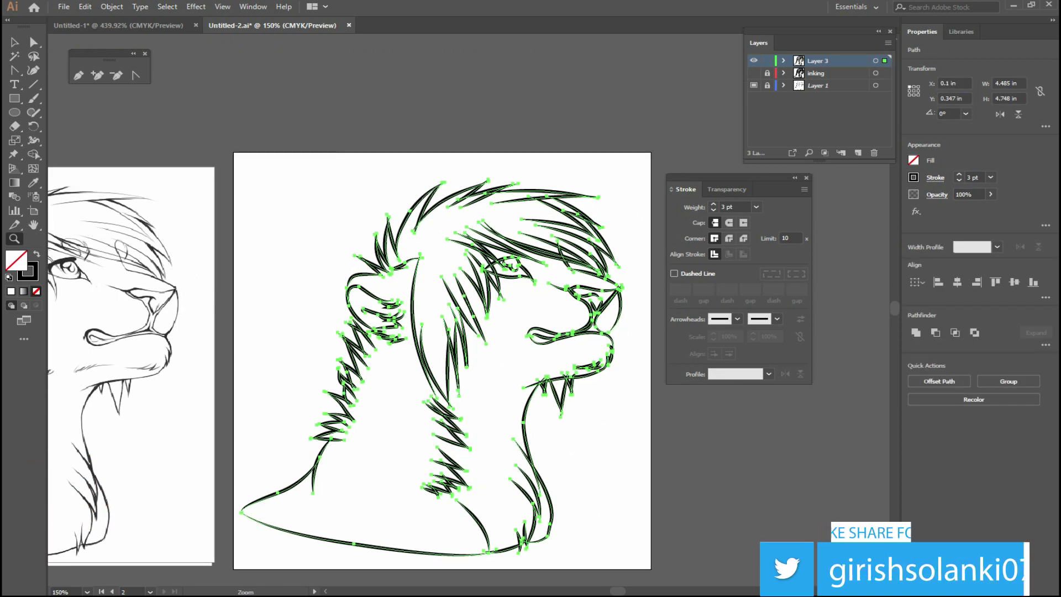
key("ctrl+plus")
key("ctrl+plus")
key("ctrl+plus")
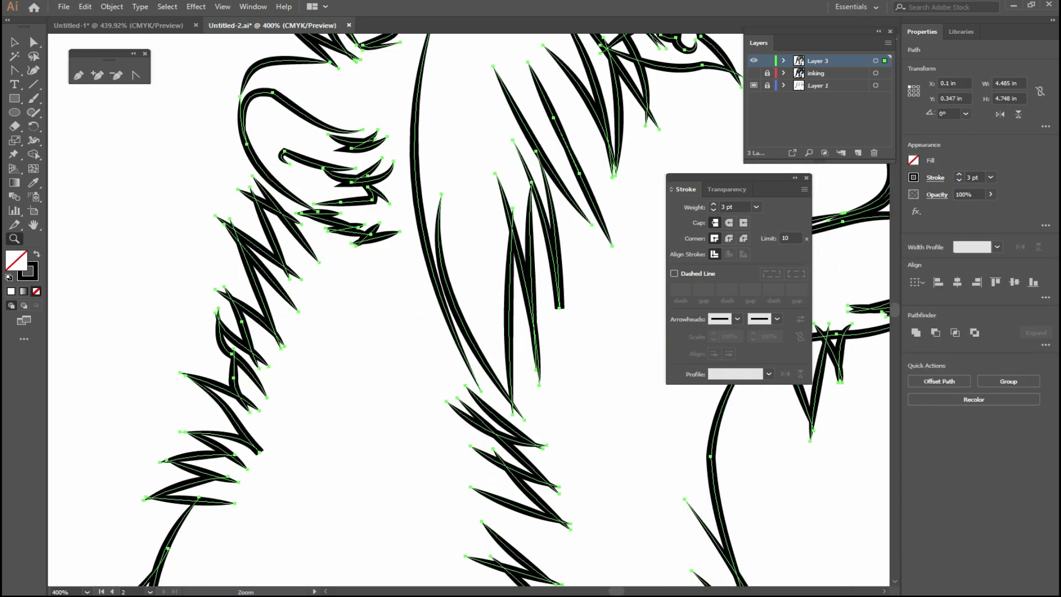
scroll(469, 310, "up", 5)
scroll(469, 310, "up", 5)
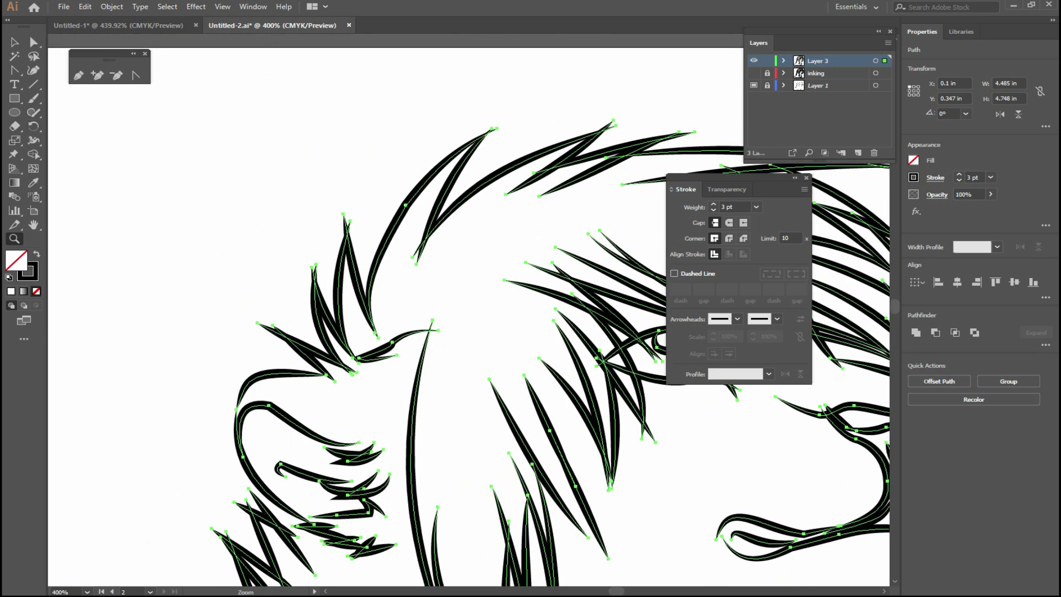
left_click(34, 126)
left_click(89, 126)
left_click(34, 112)
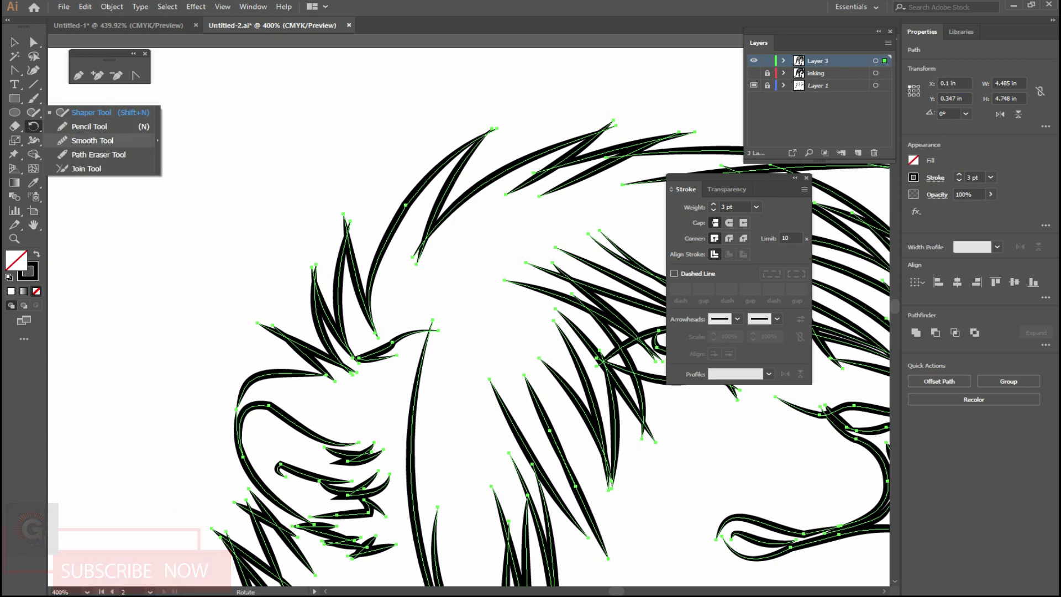
left_click(93, 140)
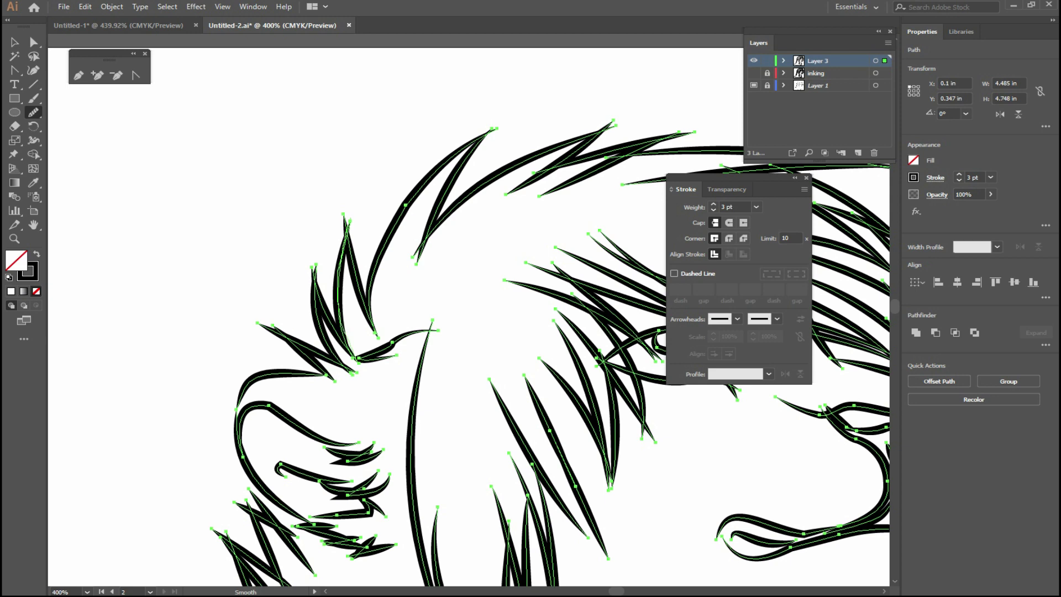
left_click(340, 290, "ctrl")
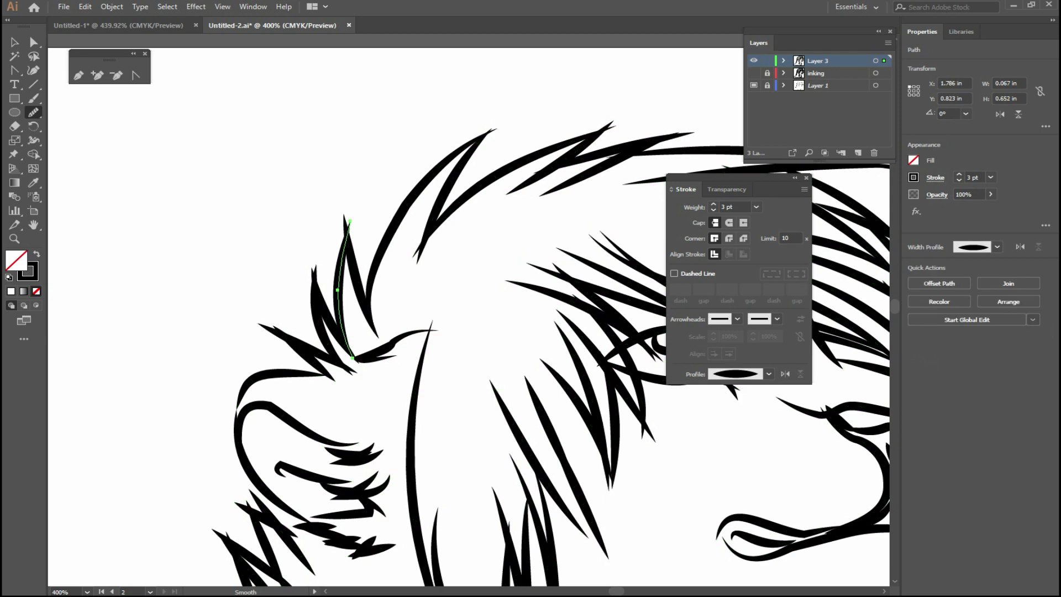
key("ctrl+a")
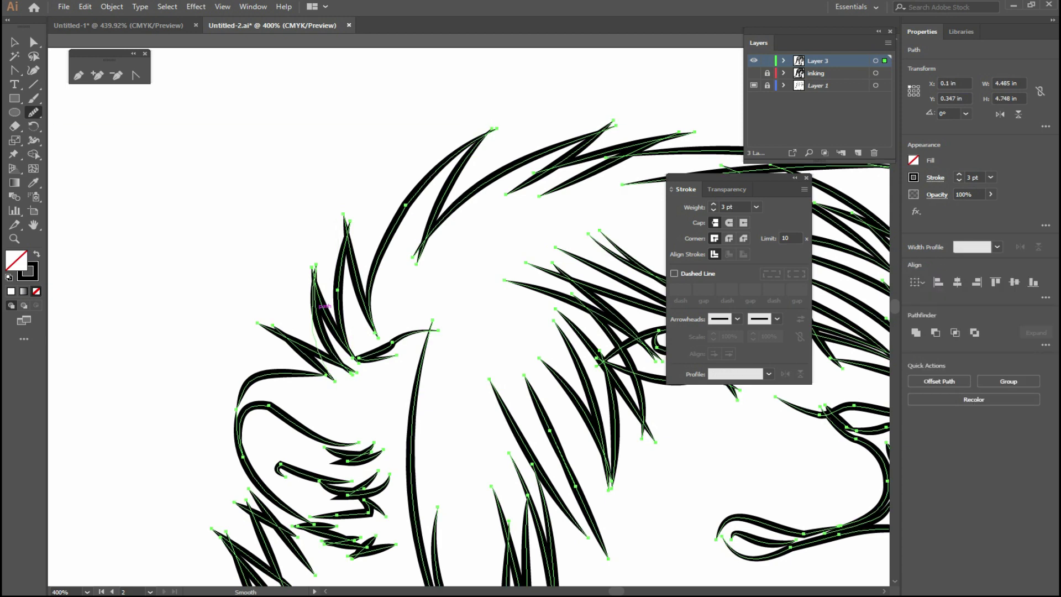
left_click(318, 303, "ctrl")
key("ctrl+a")
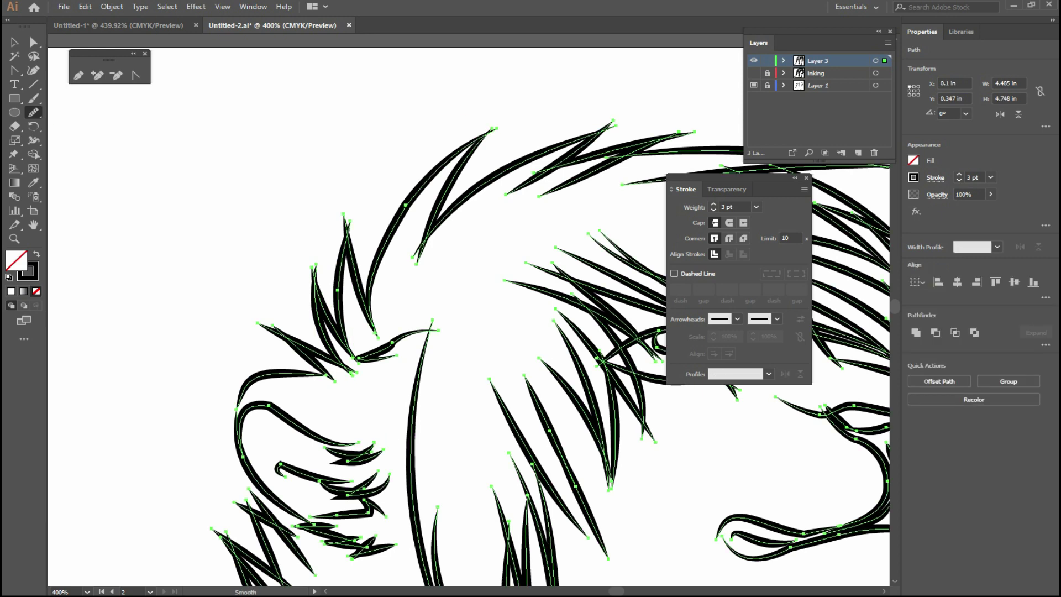
key("ctrl+shift+a")
left_click(387, 346, "ctrl")
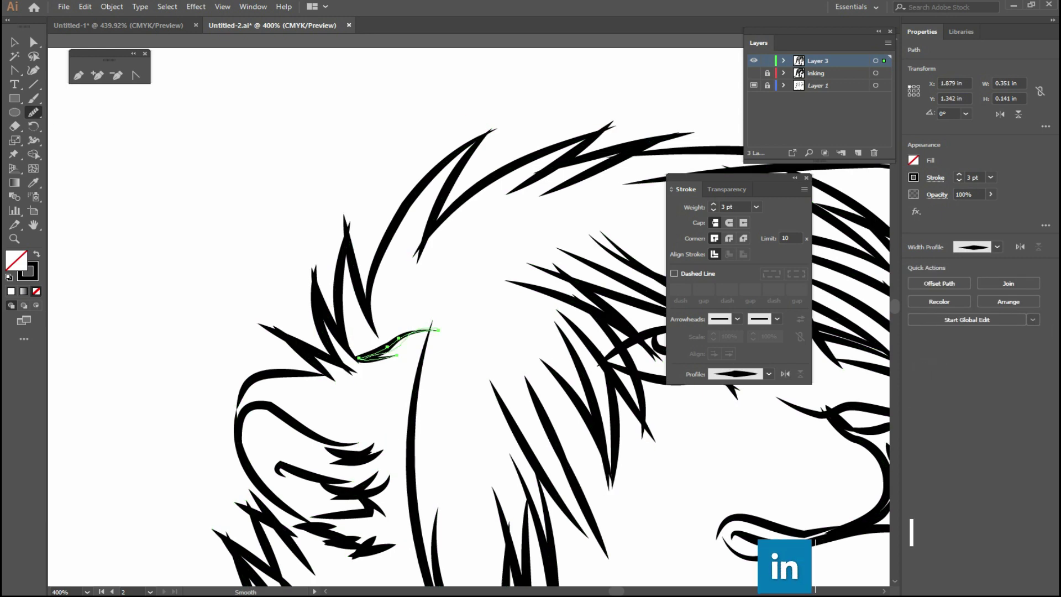
scroll(470, 310, "down", 5)
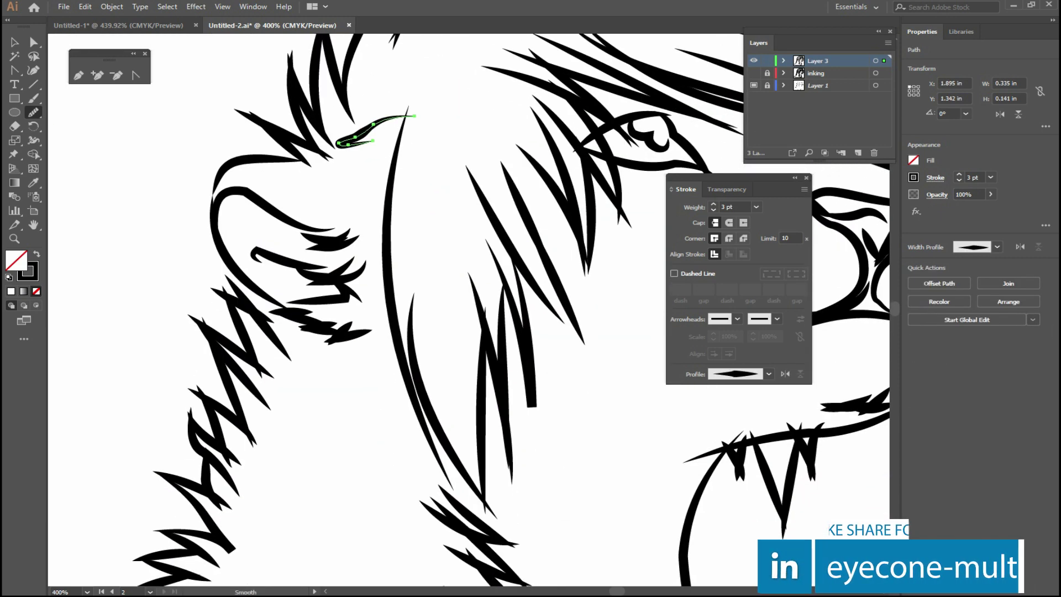
key("ctrl+a")
key("ctrl+shift+a")
left_click(257, 257, "ctrl")
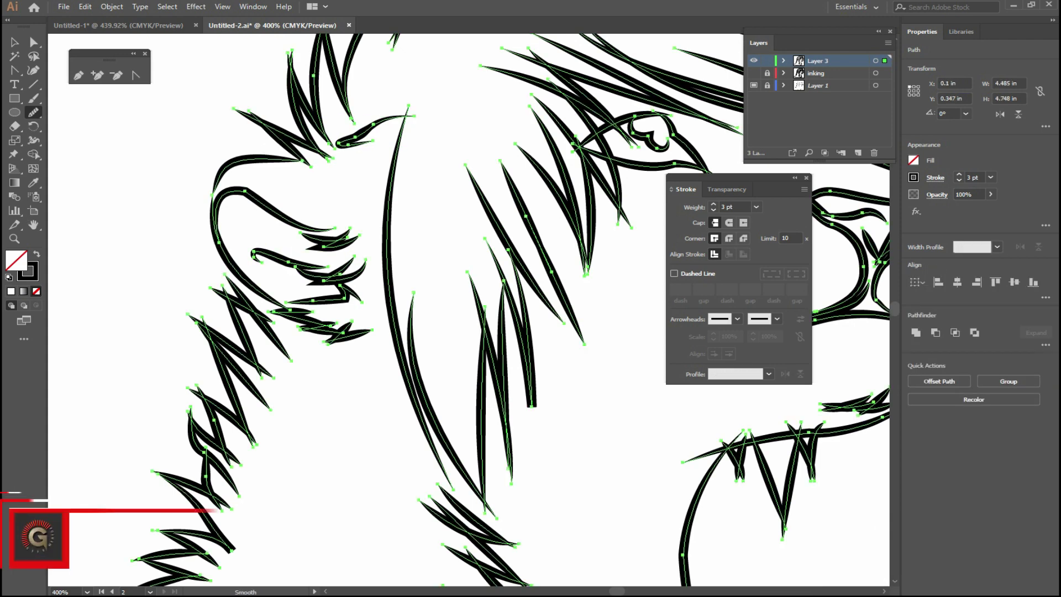
left_click_drag(470, 497, 386, 56)
mouse_move(497, 331)
left_mouse_down()
mouse_move(492, 295)
mouse_move(415, 239)
left_mouse_up()
key("ctrl+shift+a")
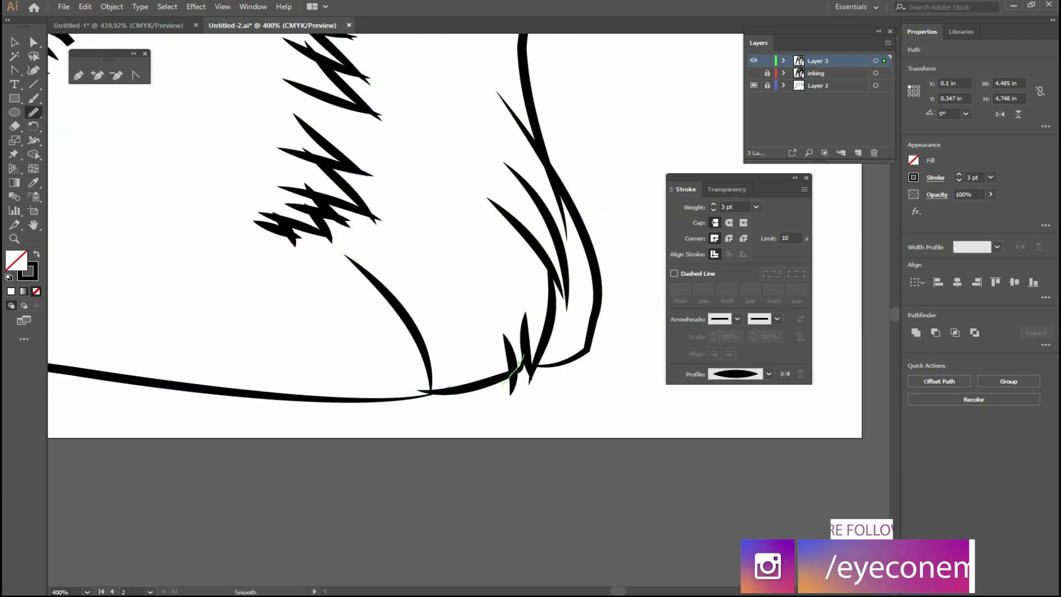
mouse_move(497, 276)
left_mouse_down()
mouse_move(476, 382)
mouse_move(497, 497)
mouse_move(442, 386)
mouse_move(435, 395)
left_mouse_up()
key("ctrl+a")
mouse_move(442, 249)
left_mouse_down()
mouse_move(375, 351)
mouse_move(382, 434)
left_mouse_up()
left_click_drag(378, 272, 476, 369)
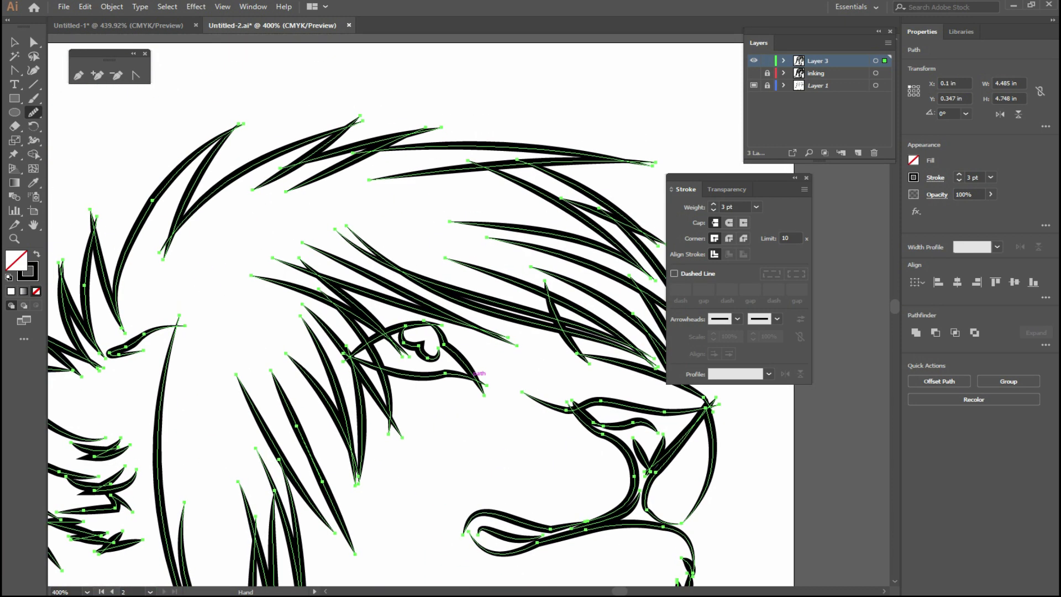
left_click(474, 370, "ctrl")
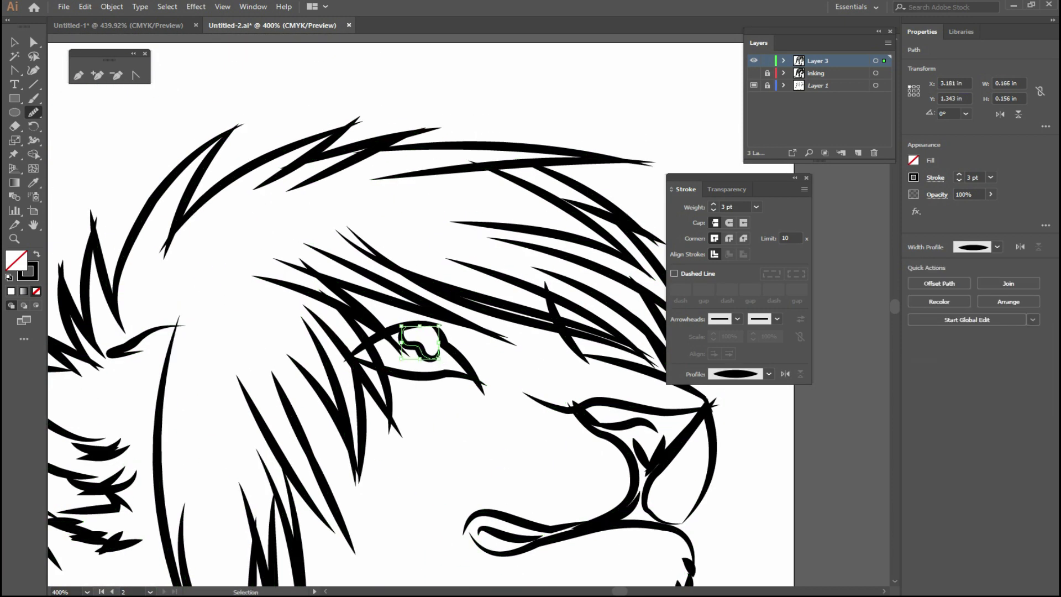
key("ctrl+a")
left_click_drag(420, 342, 312, 420)
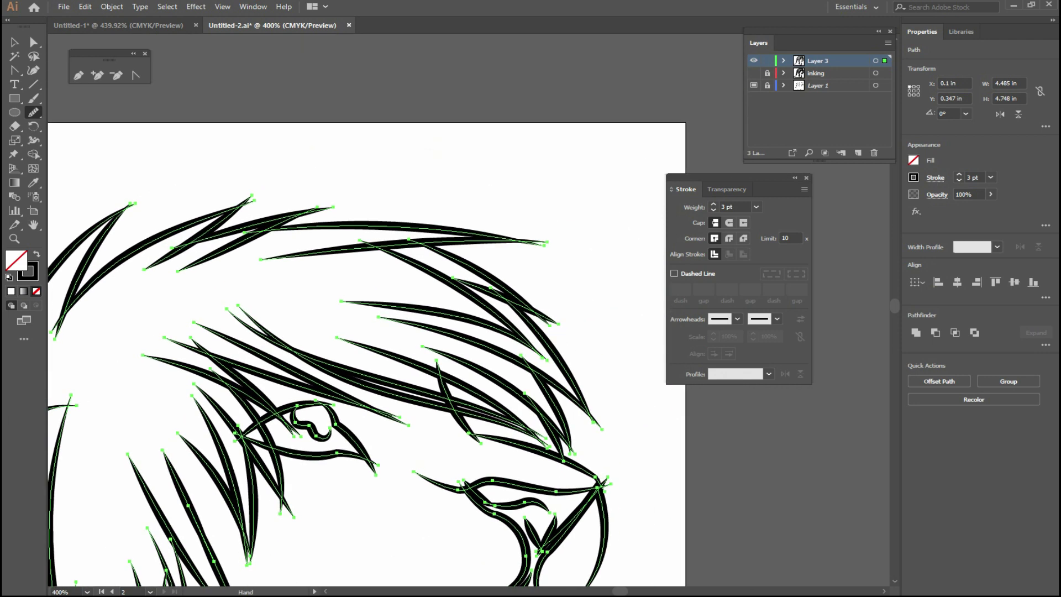
left_click(33, 126)
left_click(33, 98)
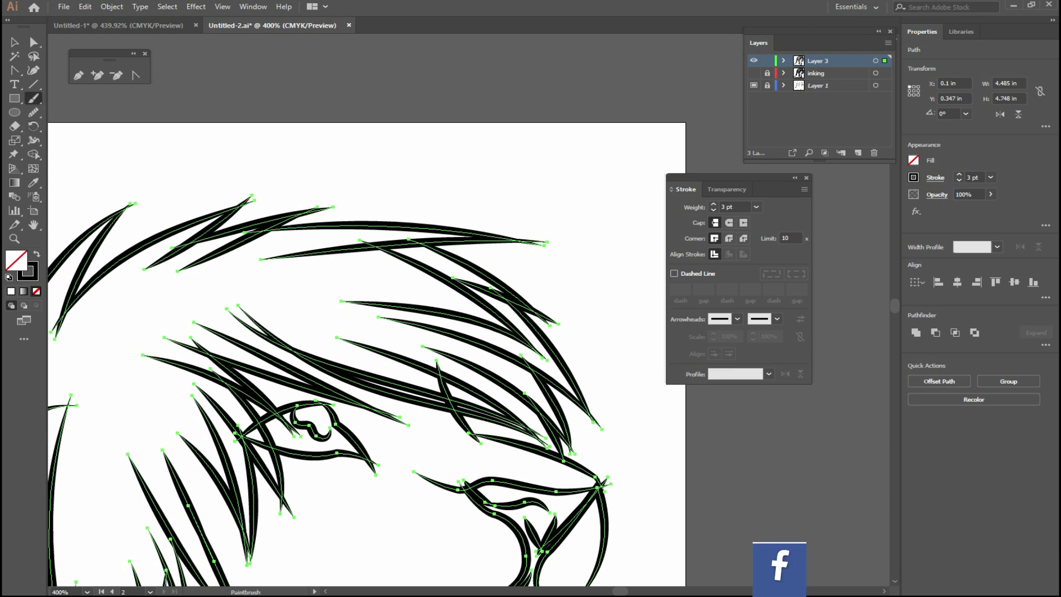
left_click(33, 112)
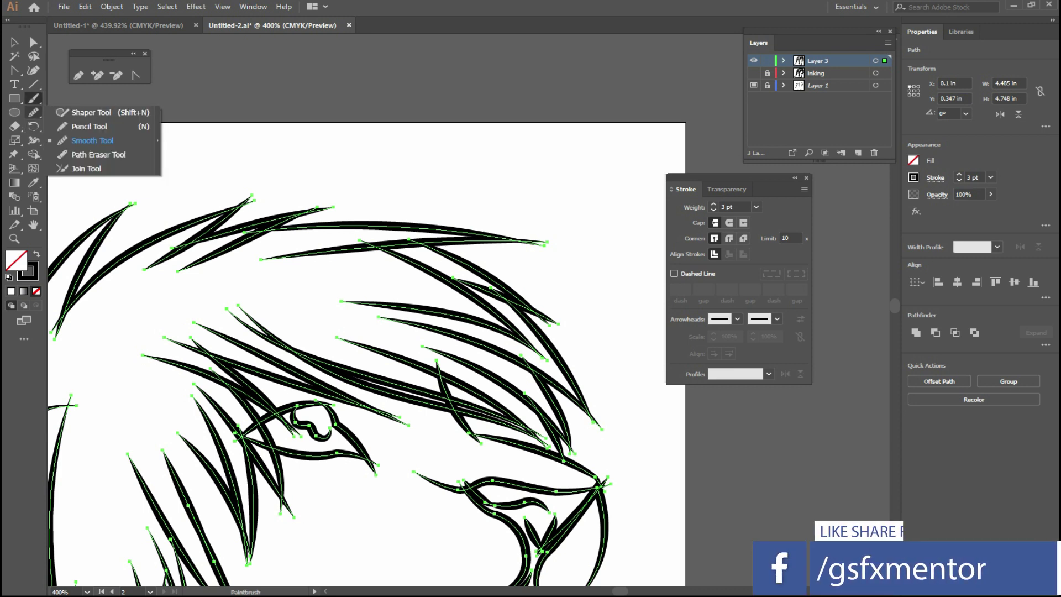
left_click(98, 154)
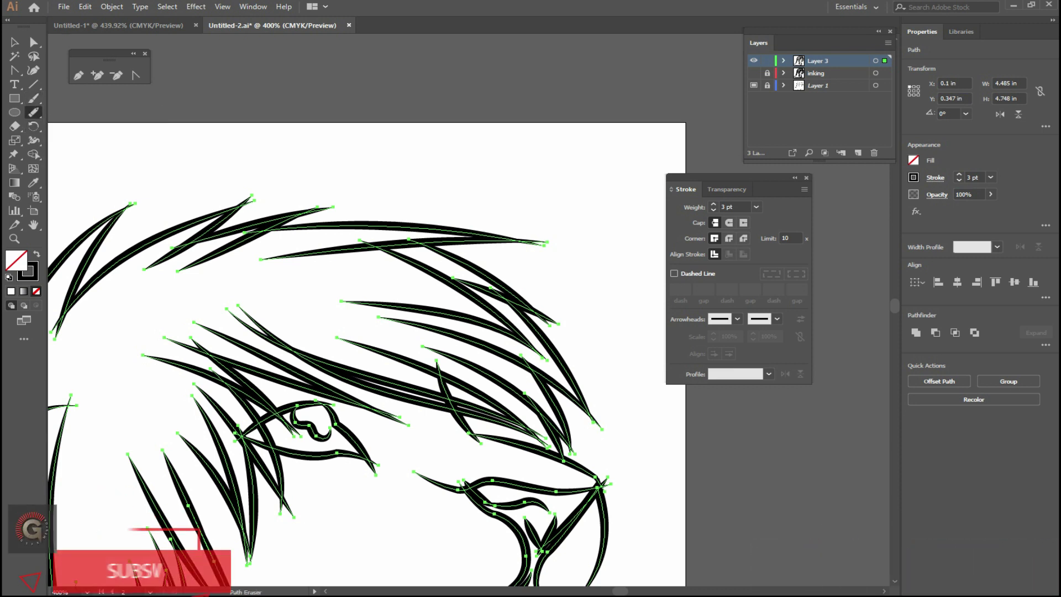
left_click(545, 241, "ctrl")
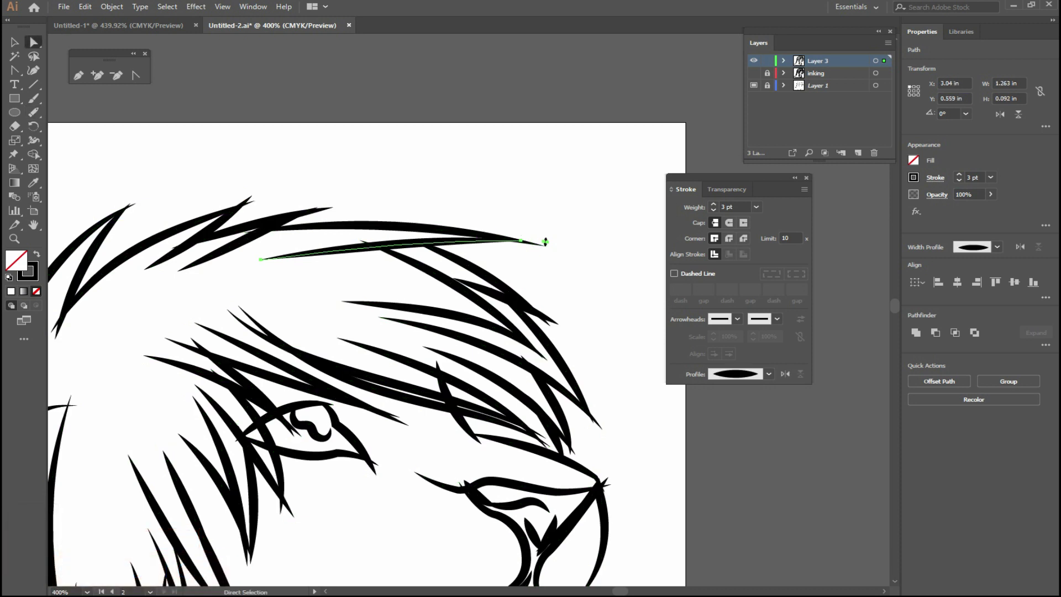
key("Delete")
key("ctrl+z")
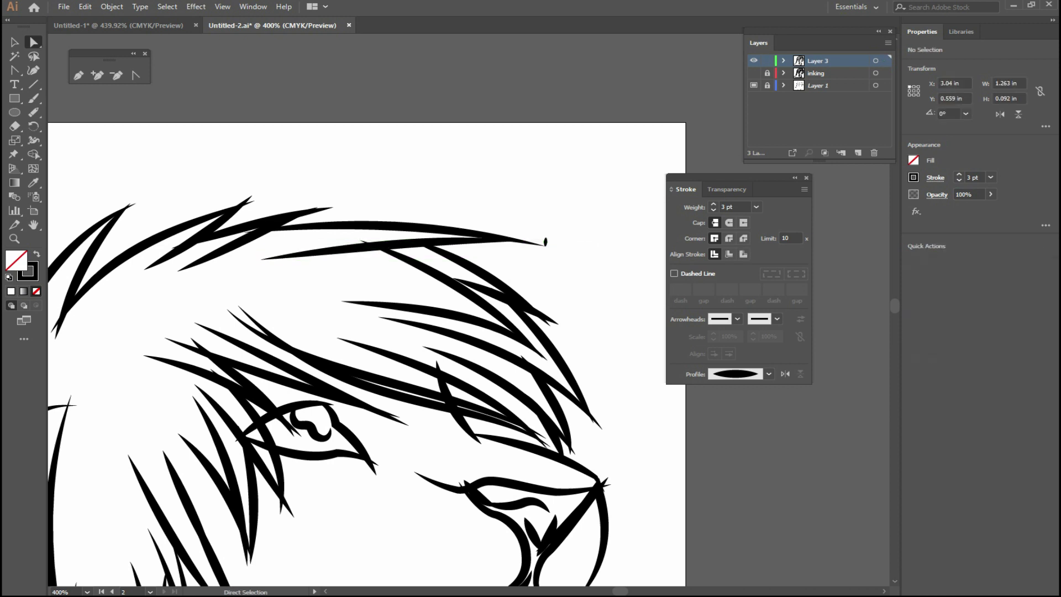
left_click(558, 259)
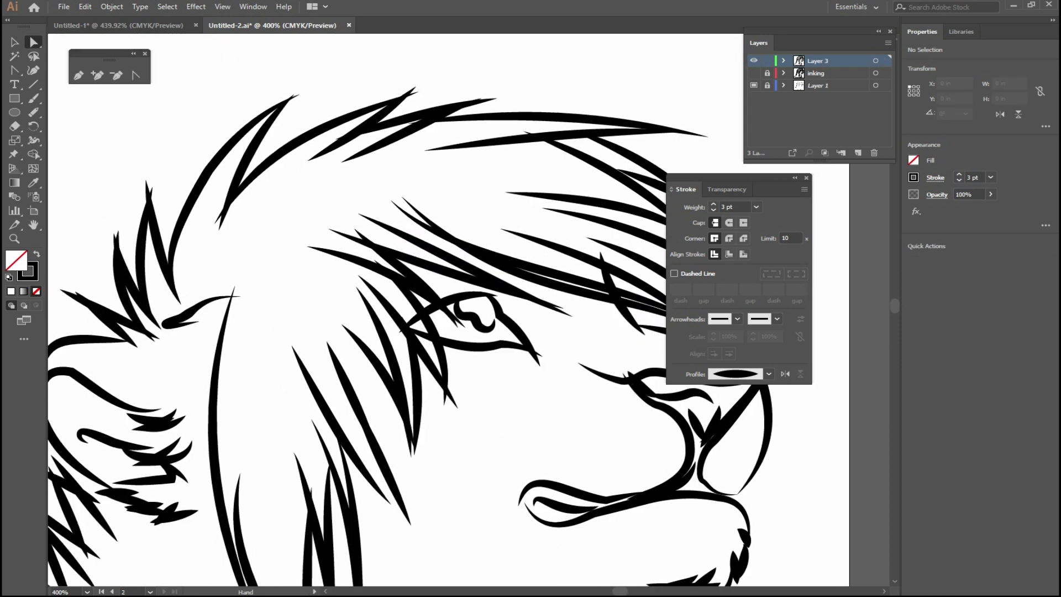
left_click_drag(545, 241, 706, 131)
key("ctrl+minus")
key("ctrl+minus")
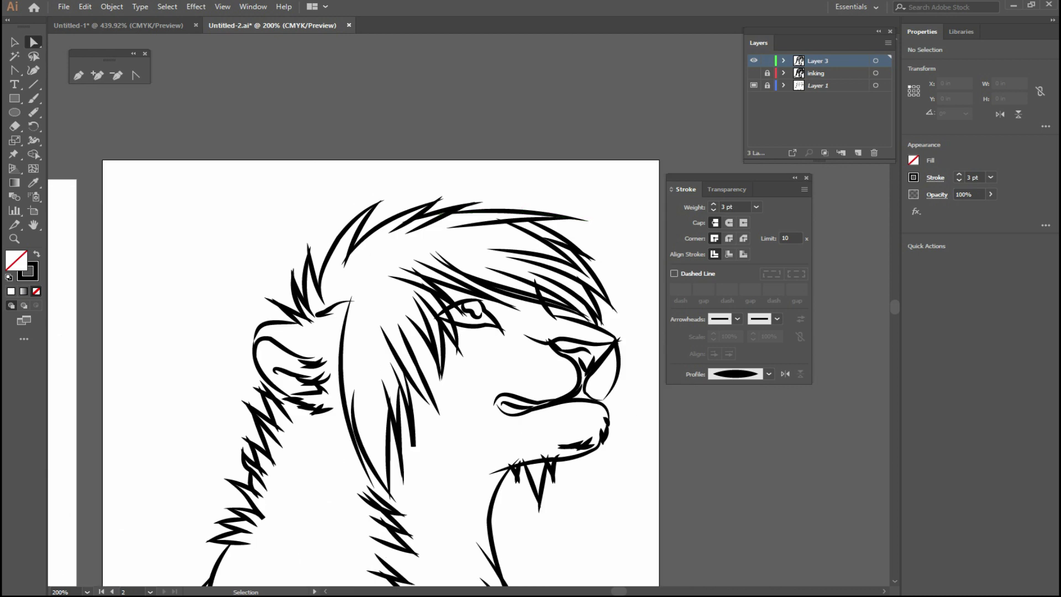
left_click_drag(393, 445, 444, 320)
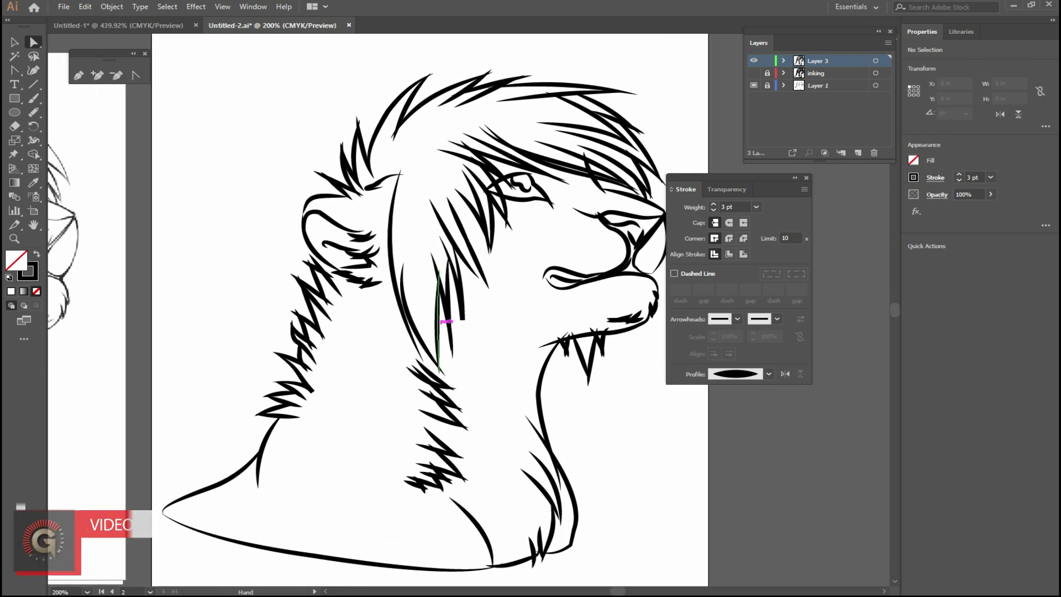
left_click_drag(445, 323, 428, 332)
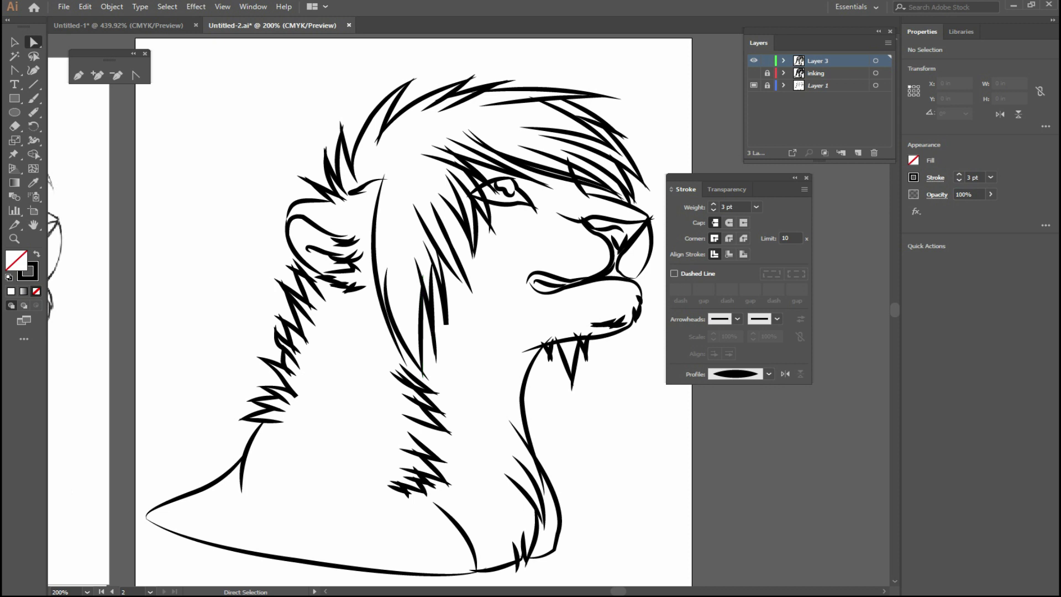
right_click(931, 561)
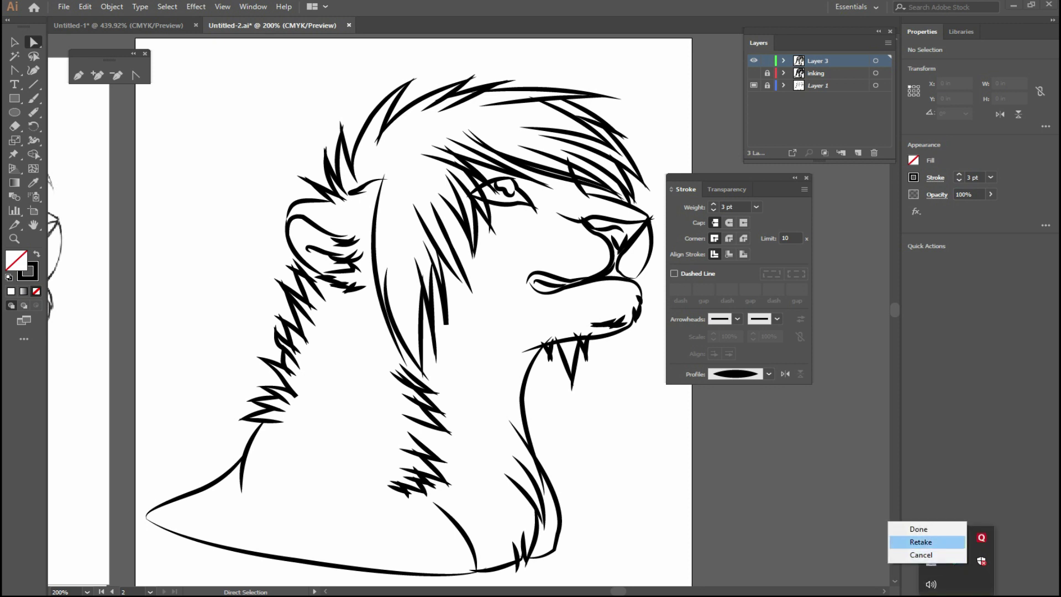
left_click(929, 542)
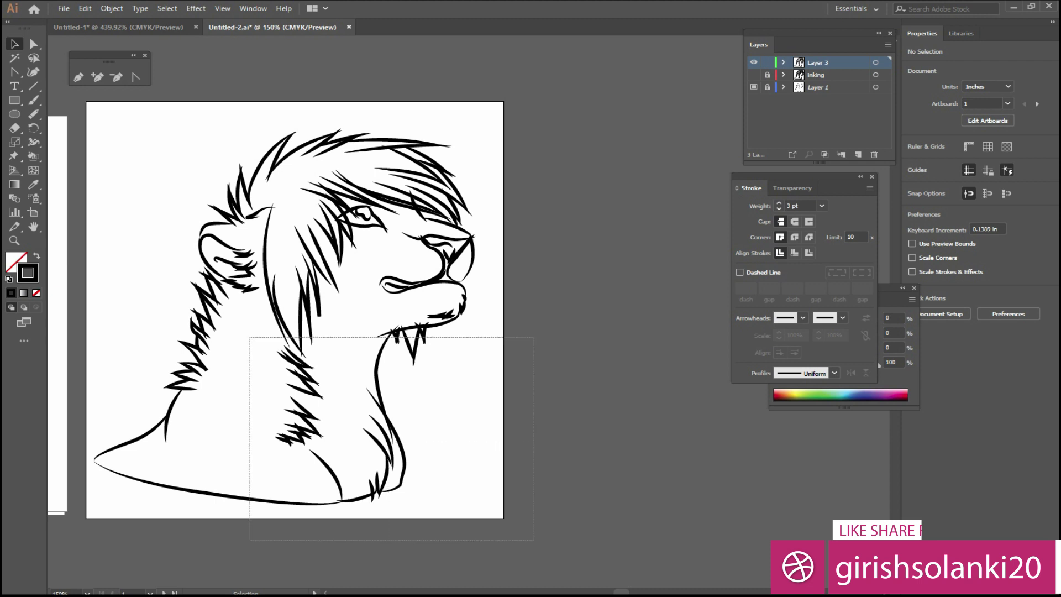
left_click_drag(520, 525, 72, 177)
- Select all lion paths and apply Width Profile 1, keeping the 3 pt weight
key("ctrl+shift+a")
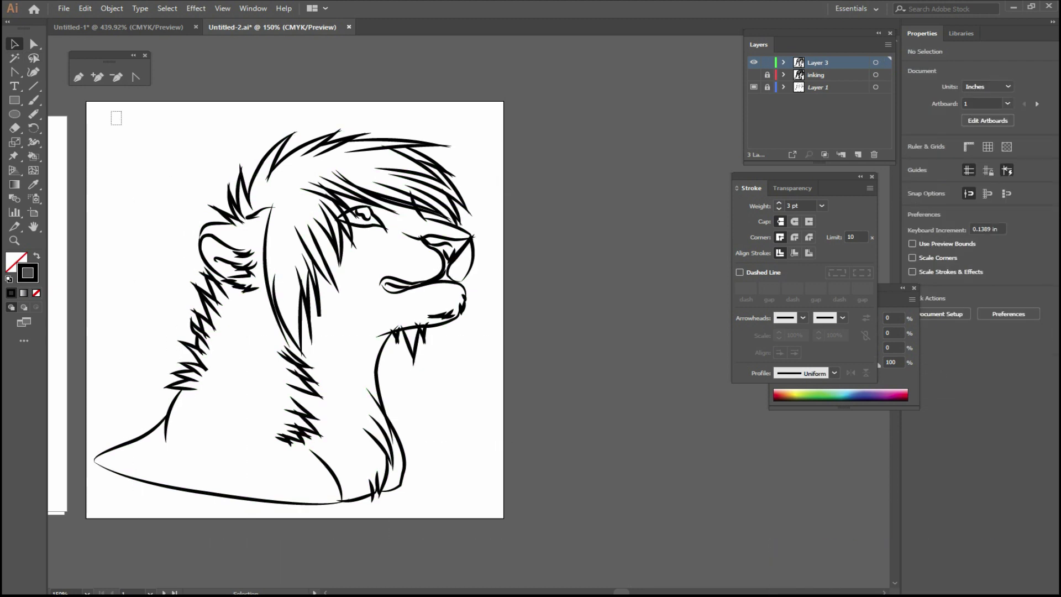
left_click_drag(121, 125, 503, 519)
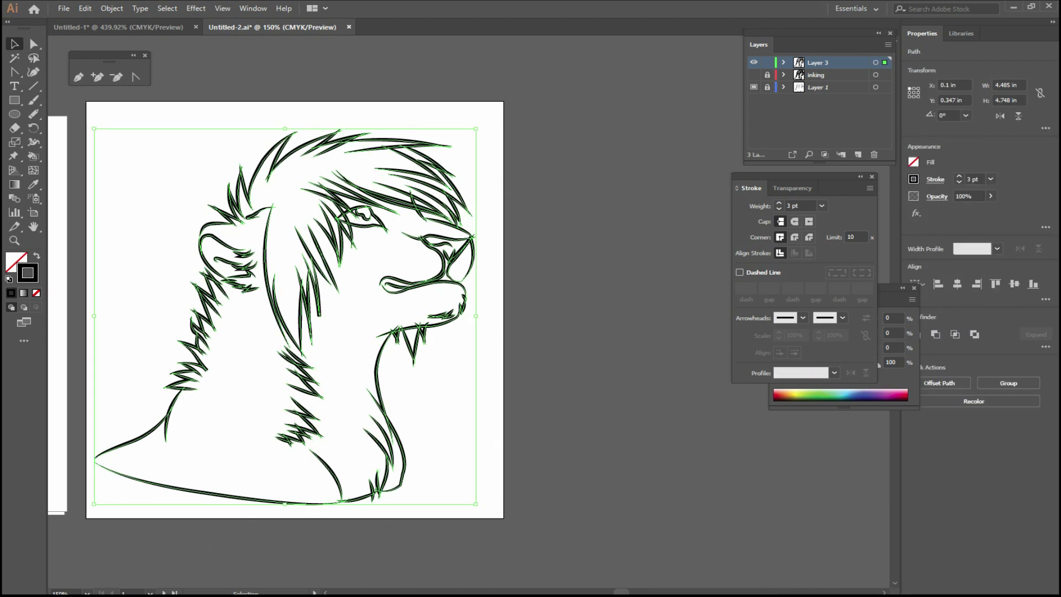
left_click(822, 206)
left_click(838, 283)
left_click(834, 372)
left_click(794, 409)
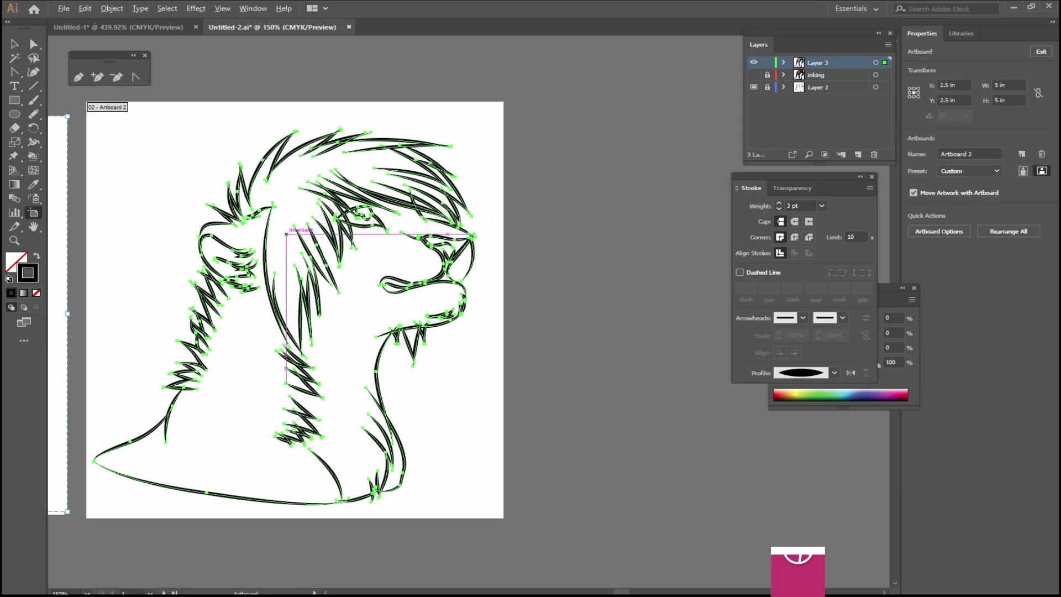
- Duplicate the artboard and lion to the right and select the copy's paths
mouse_move(212, 200)
left_mouse_down()
mouse_move(697, 217)
mouse_move(677, 217)
left_mouse_up()
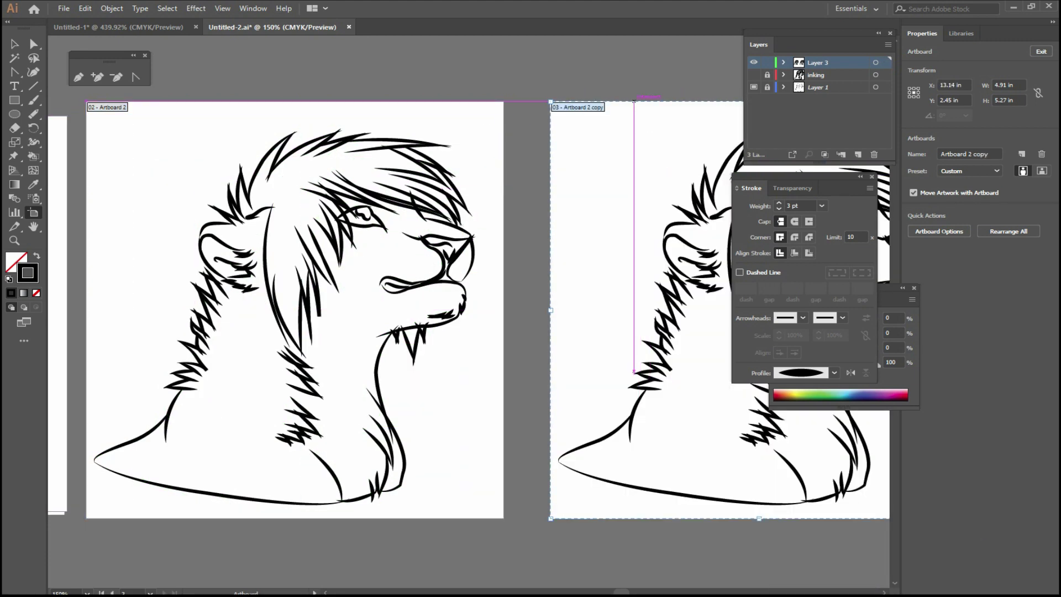
left_click_drag(642, 82, 390, 91)
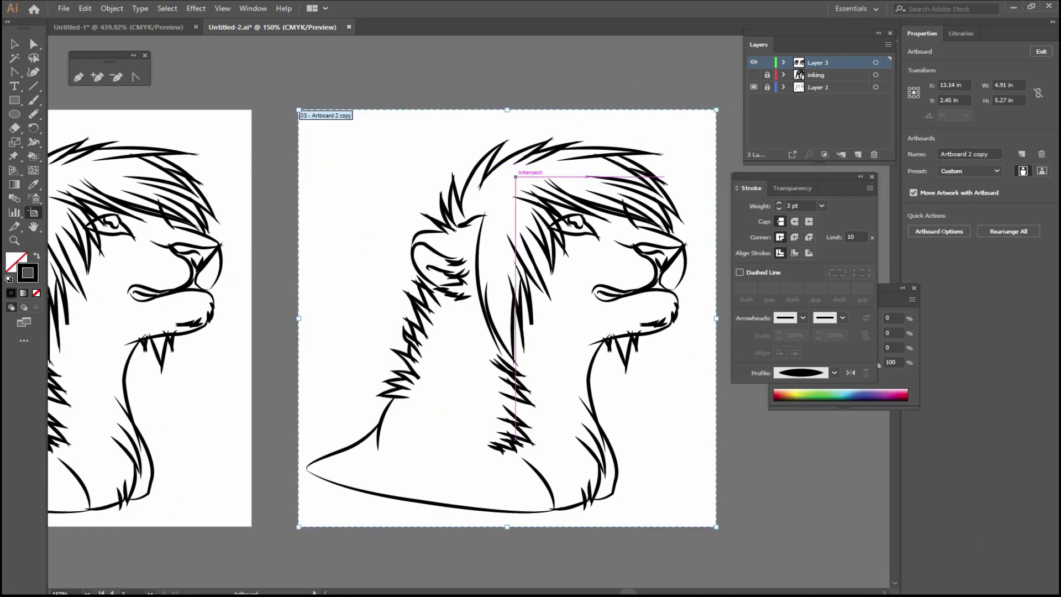
key("v")
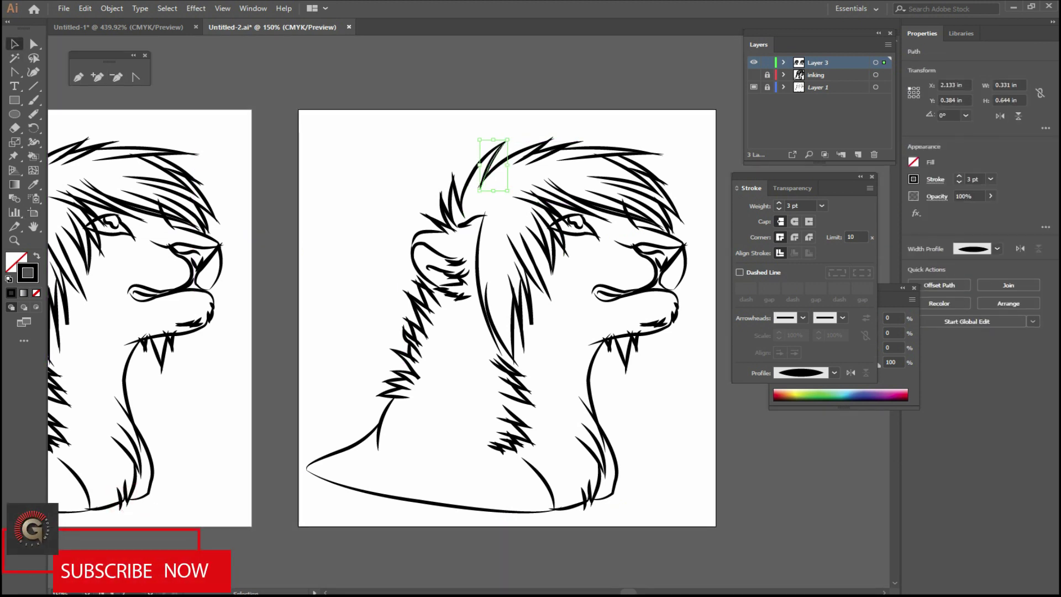
mouse_move(354, 137)
left_mouse_down()
mouse_move(690, 515)
mouse_move(652, 494)
left_mouse_up()
left_click_drag(580, 273, 580, 272)
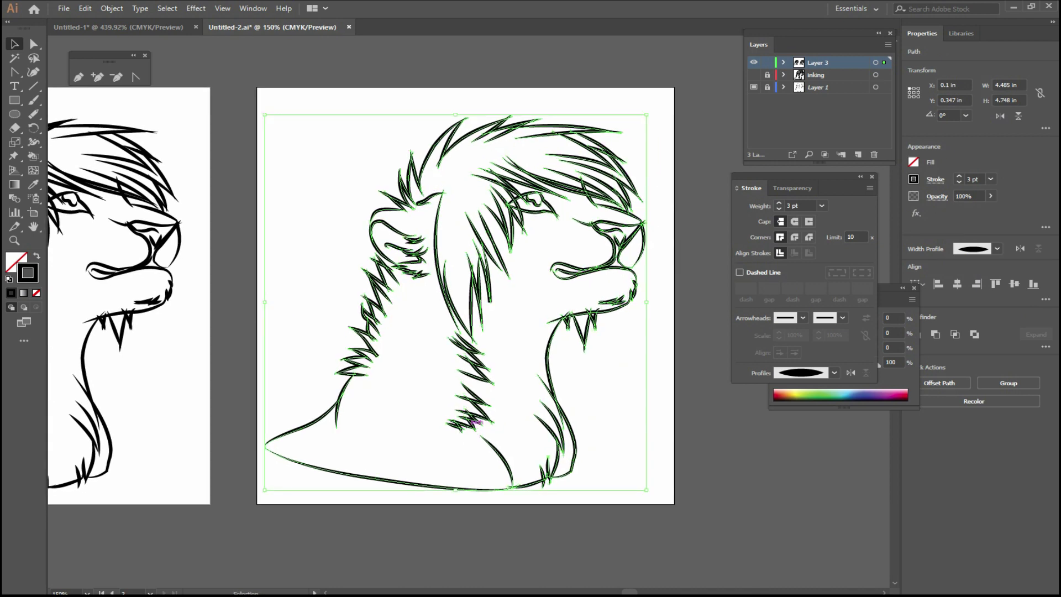
- Zoom in on the ear and mane, then zoom out and centre the lion head
key("z")
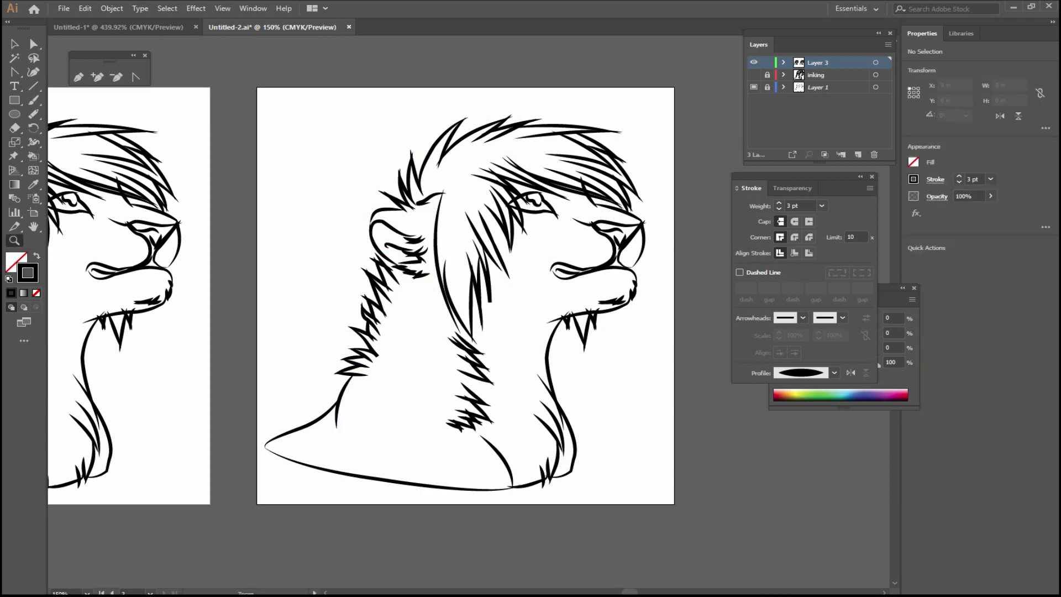
left_click_drag(356, 204, 414, 270)
left_click_drag(497, 332, 287, 238)
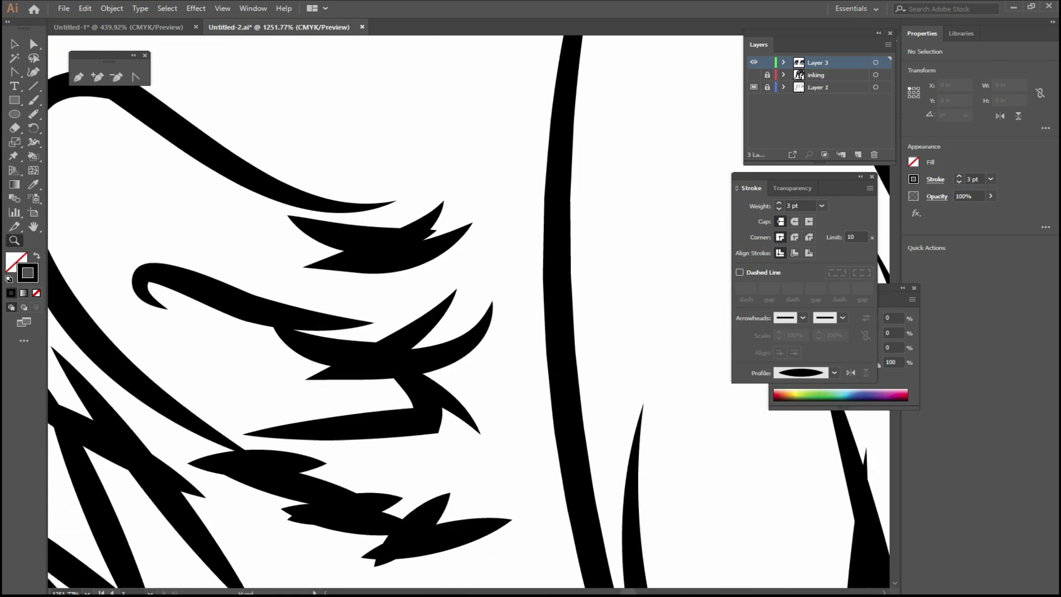
key("ctrl+minus")
key("ctrl+minus")
key("ctrl+minus")
key("ctrl+minus")
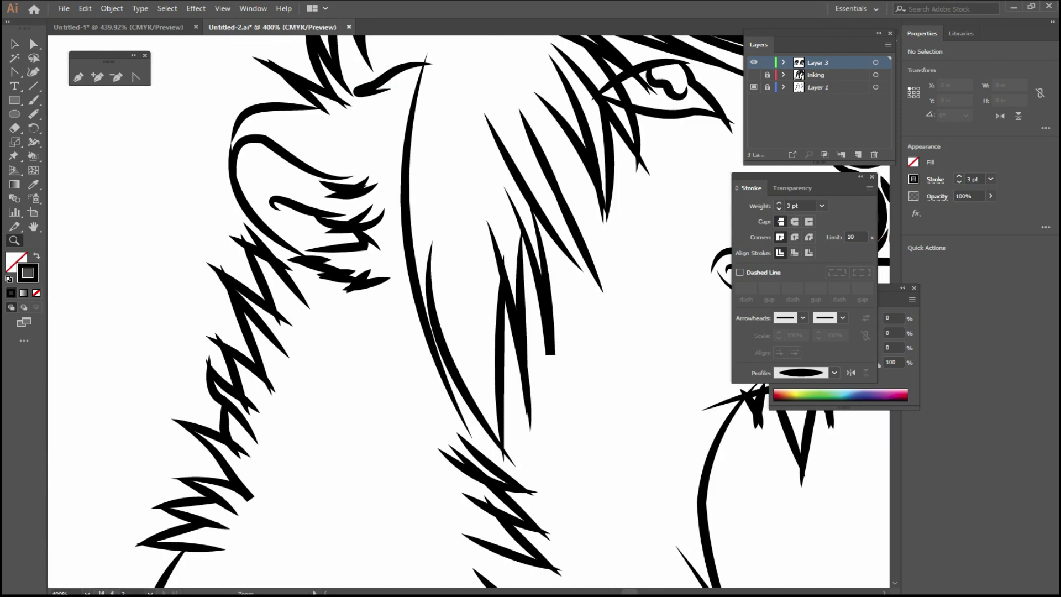
key("ctrl+minus")
key("ctrl+minus")
mouse_move(386, 276)
left_mouse_down()
mouse_move(413, 327)
mouse_move(426, 329)
left_mouse_up()
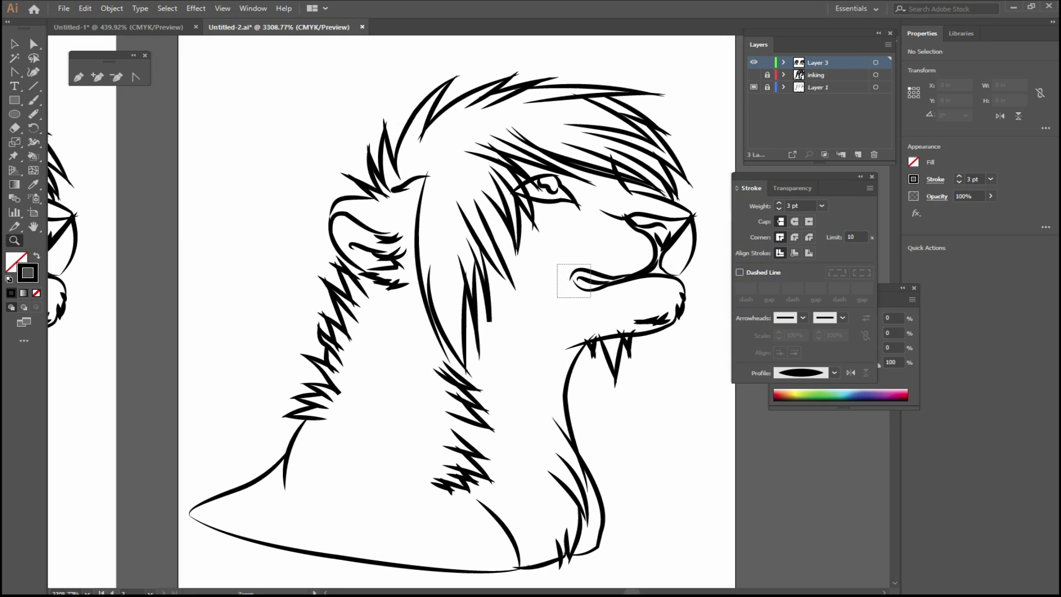
- Select all the duplicated lion line art on the right artboard and open the Object menu
left_click_drag(557, 264, 590, 298)
scroll(559, 299, "down", 3)
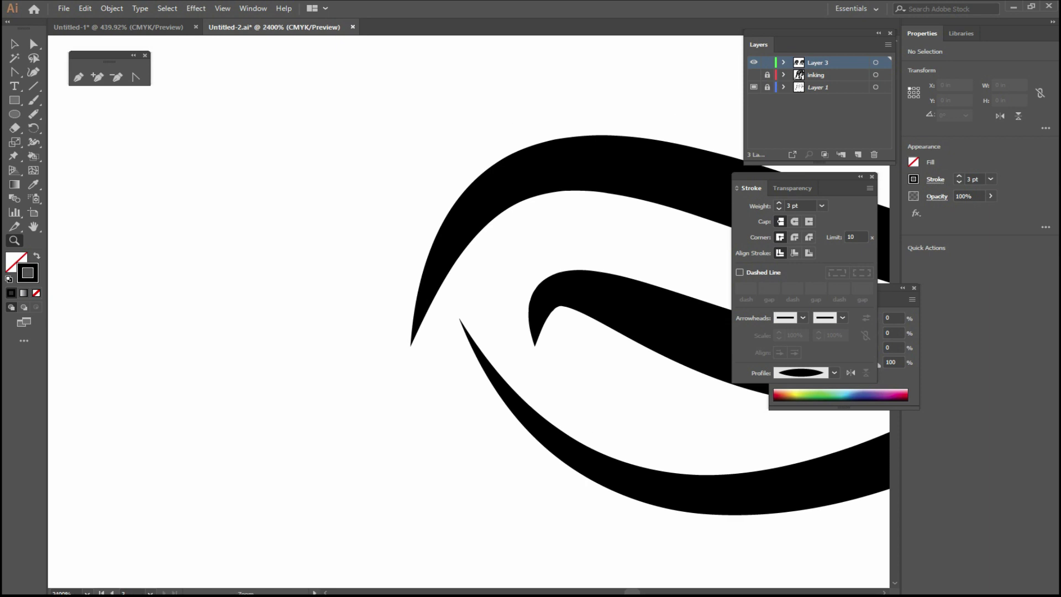
scroll(559, 298, "down", 3)
scroll(558, 298, "down", 3)
scroll(558, 299, "down", 3)
scroll(558, 298, "down", 2)
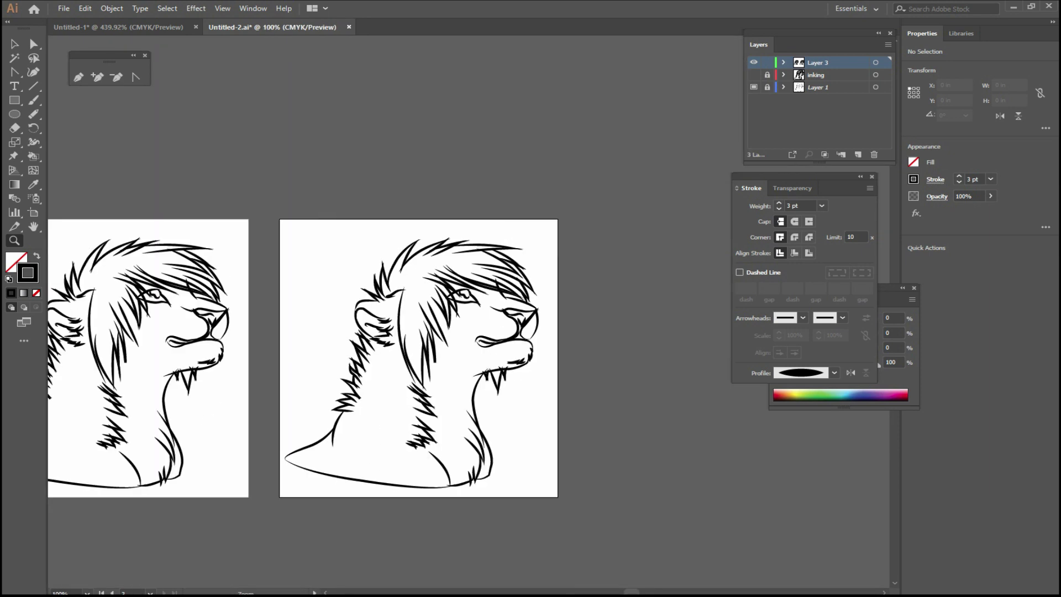
left_click_drag(498, 331, 342, 259)
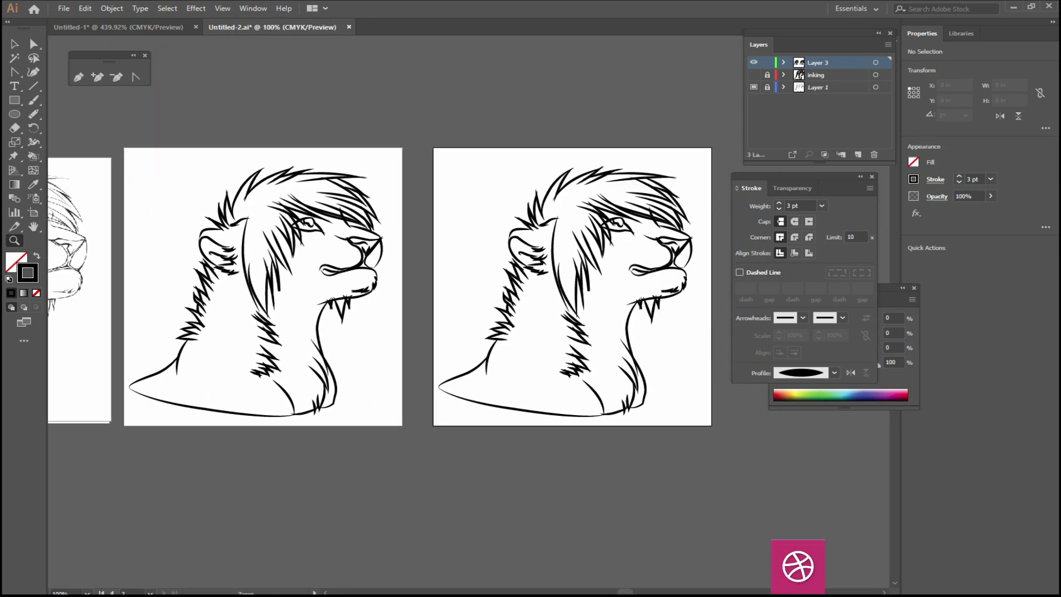
key("v")
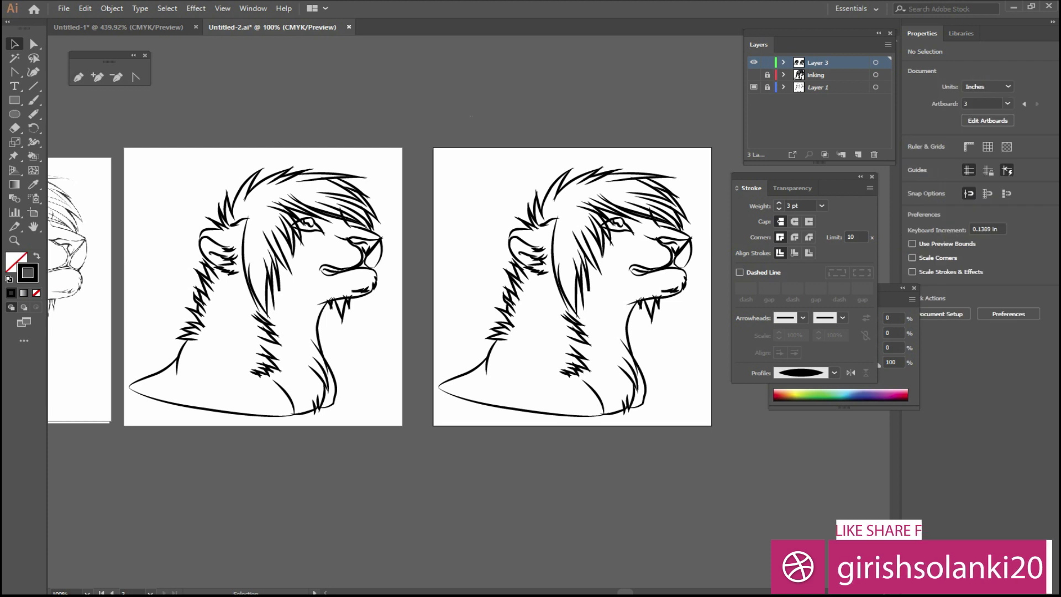
key("ctrl+a")
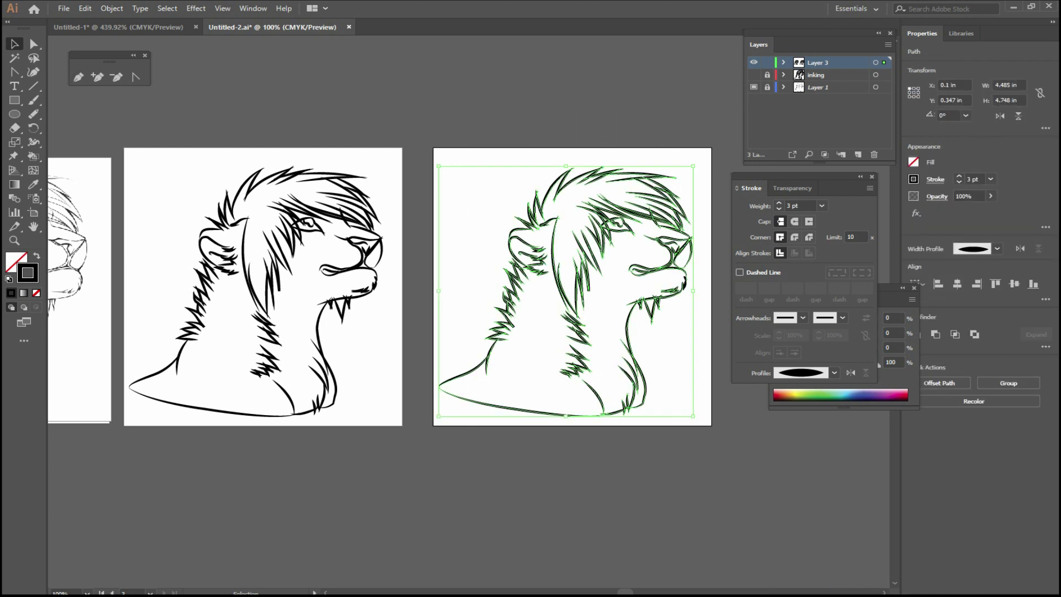
left_click(111, 8)
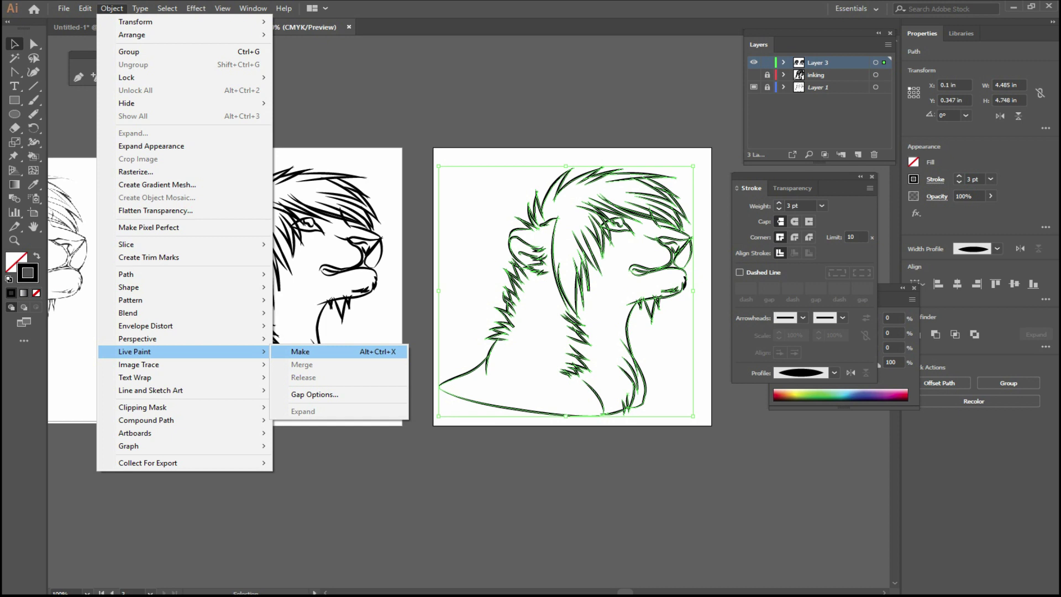
- Make the selected line art a Live Paint group and choose the Live Paint Bucket tool
left_click(309, 351)
key("z")
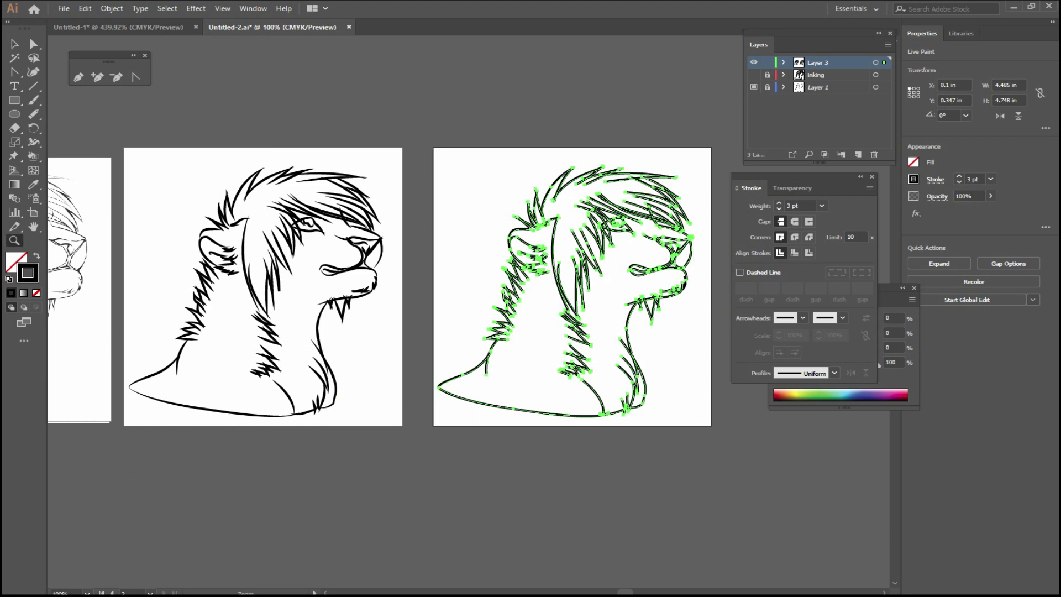
left_click_drag(492, 163, 704, 427)
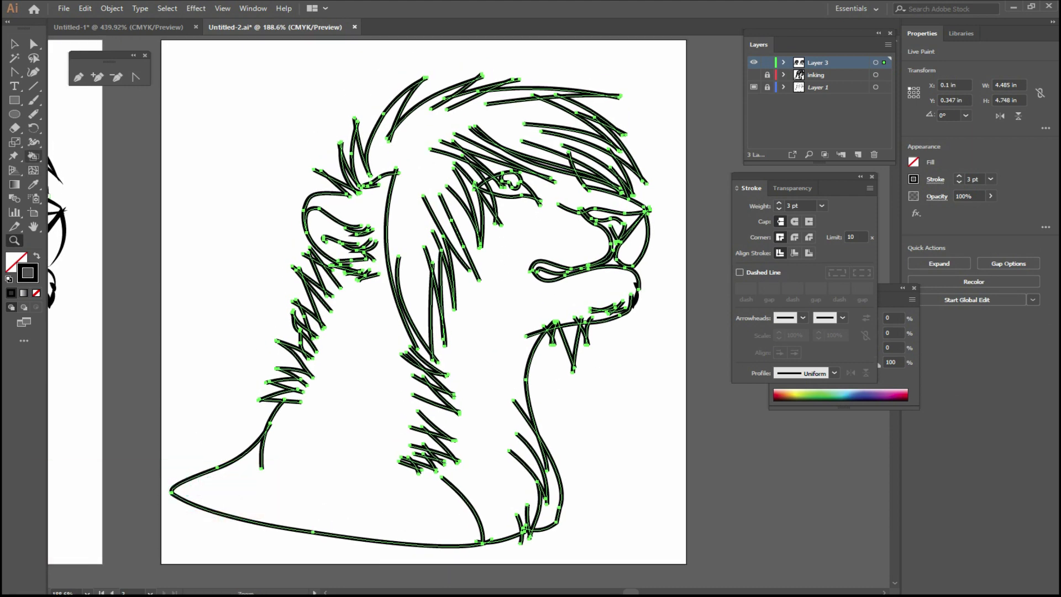
left_click(33, 156)
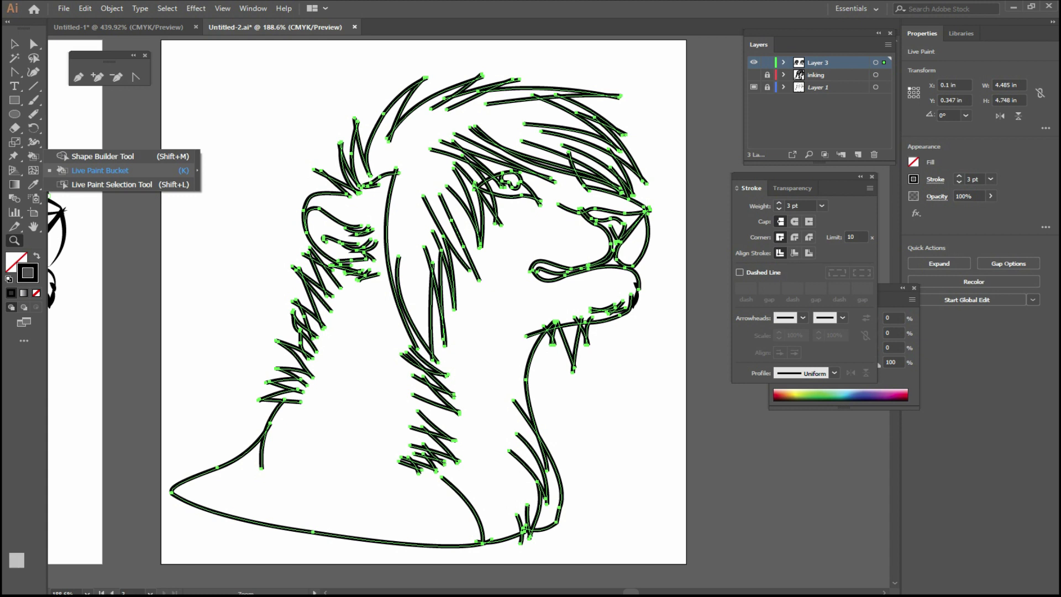
left_click(100, 170)
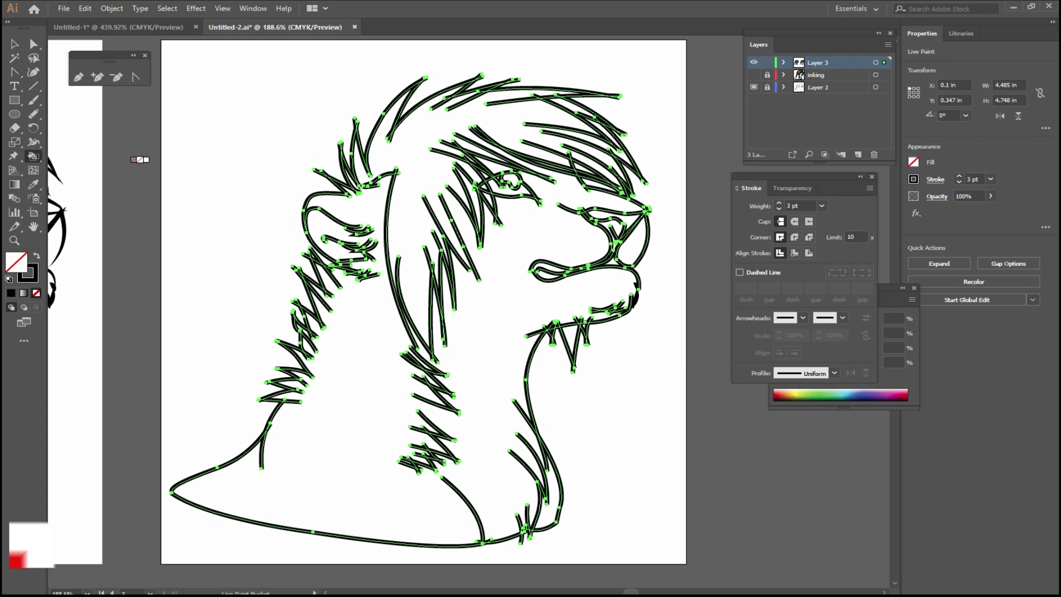
- Choose an olive-grey fill colour from the Color Guide harmony swatches
left_click_drag(802, 176, 731, 42)
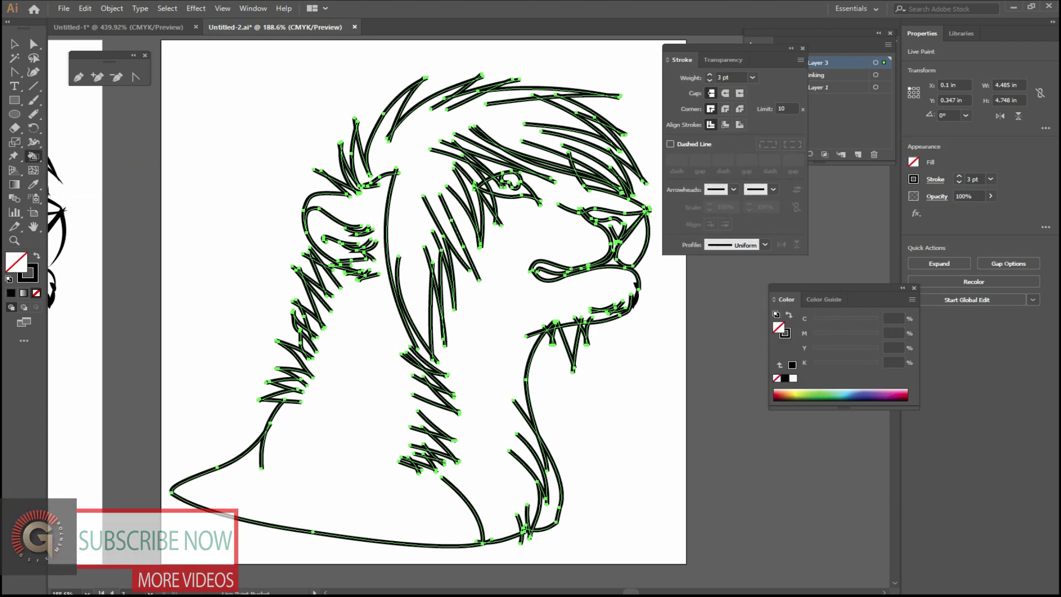
left_click_drag(829, 288, 788, 290)
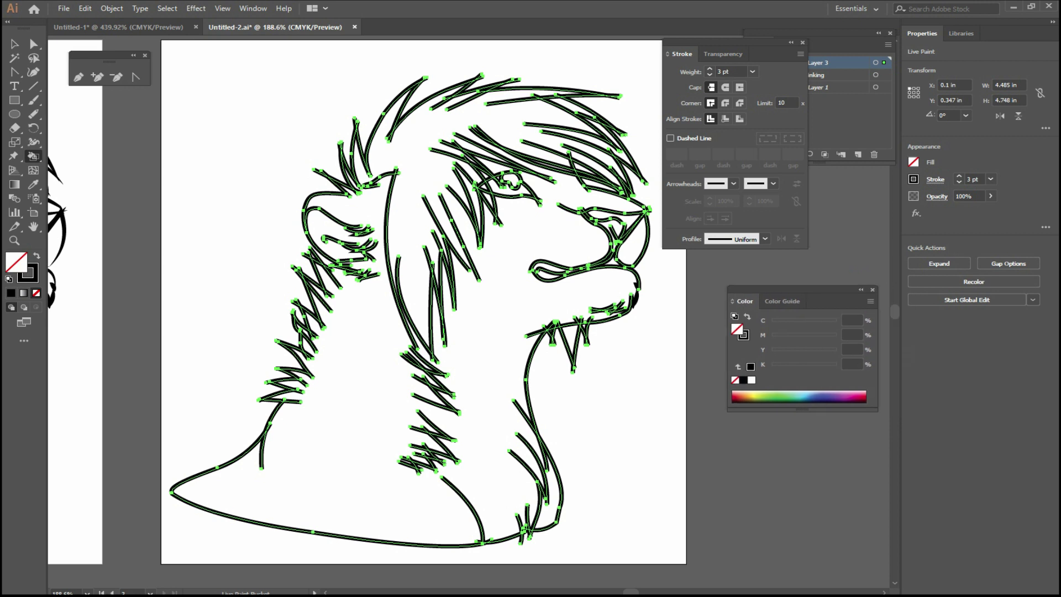
left_click(782, 300)
left_click(868, 319)
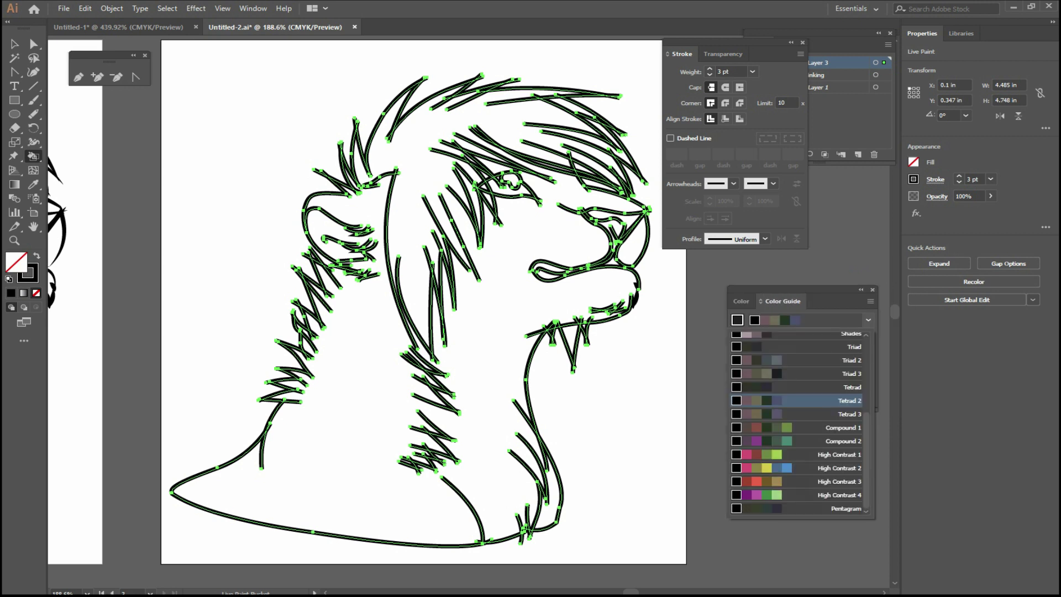
scroll(799, 423, "up", 2)
scroll(798, 423, "up", 2)
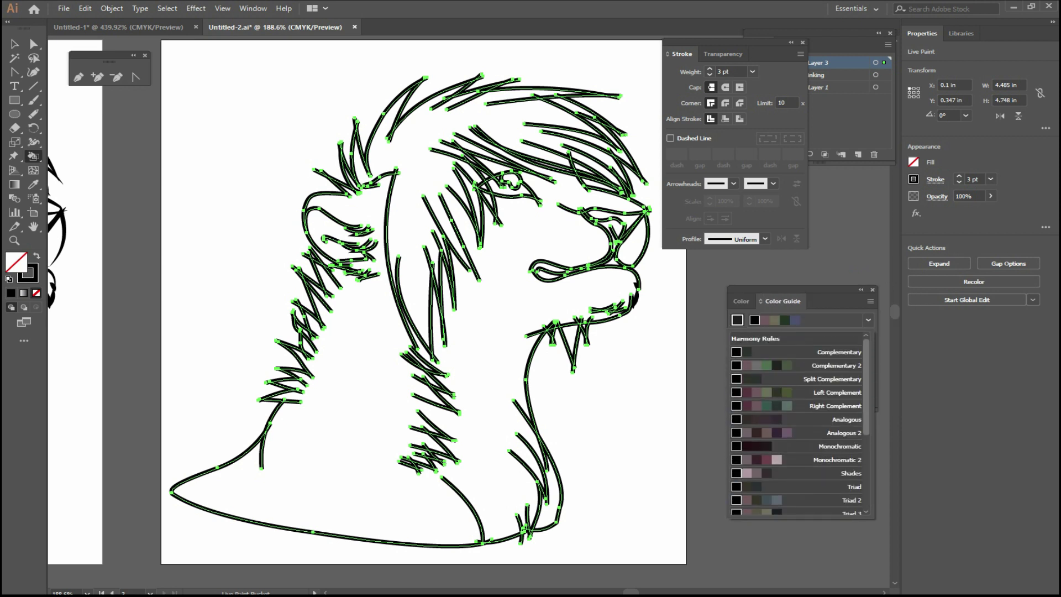
scroll(799, 422, "down", 4)
key("Escape")
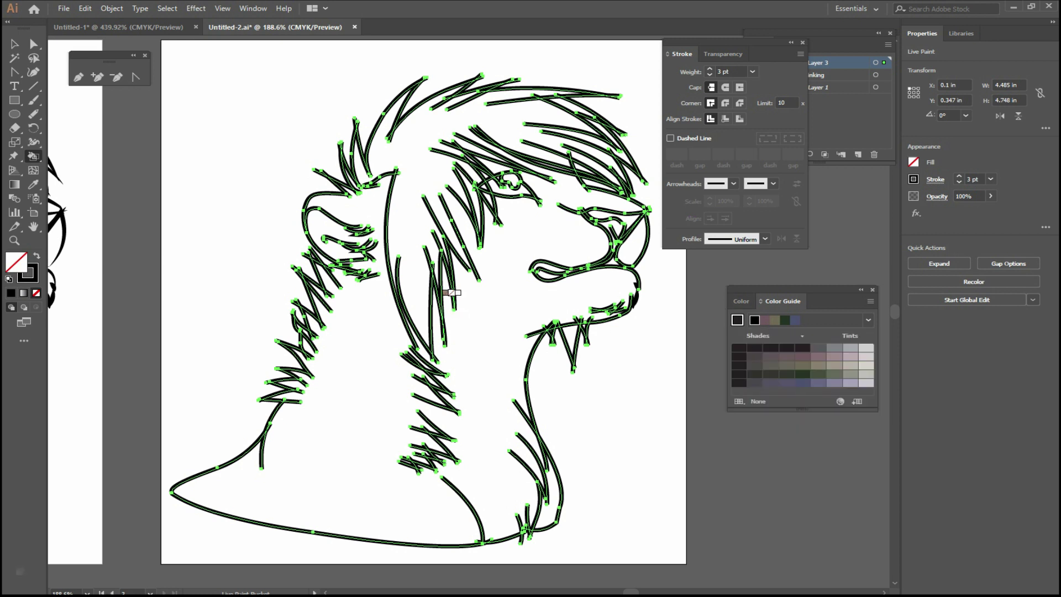
left_click(803, 356)
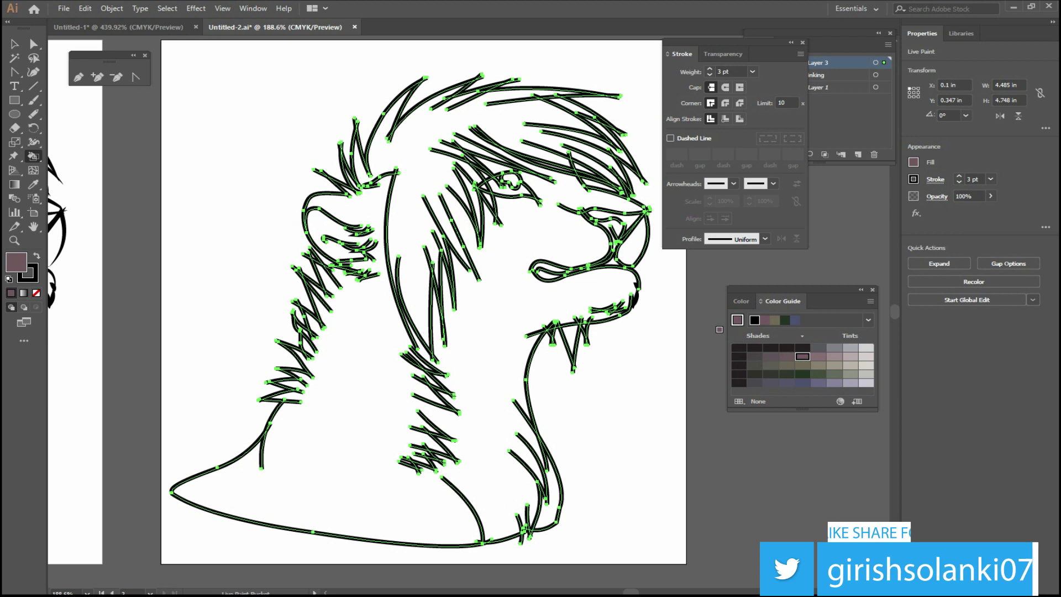
key("Left")
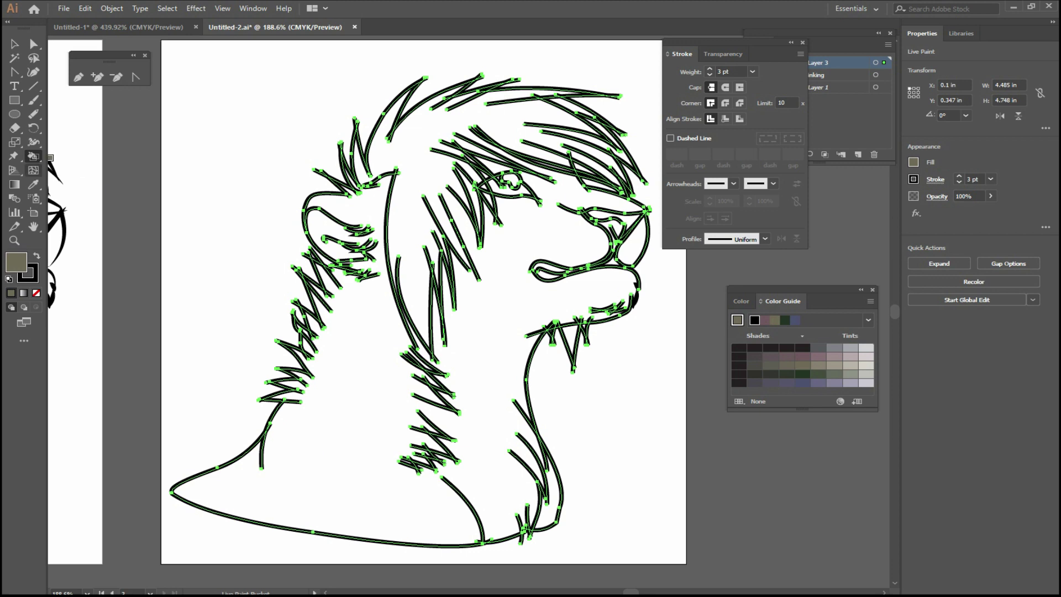
- Select all the lion paths and make them one Live Paint group
left_click_drag(35, 156, 83, 168)
key("ctrl")
key("ctrl+a")
left_click(111, 9)
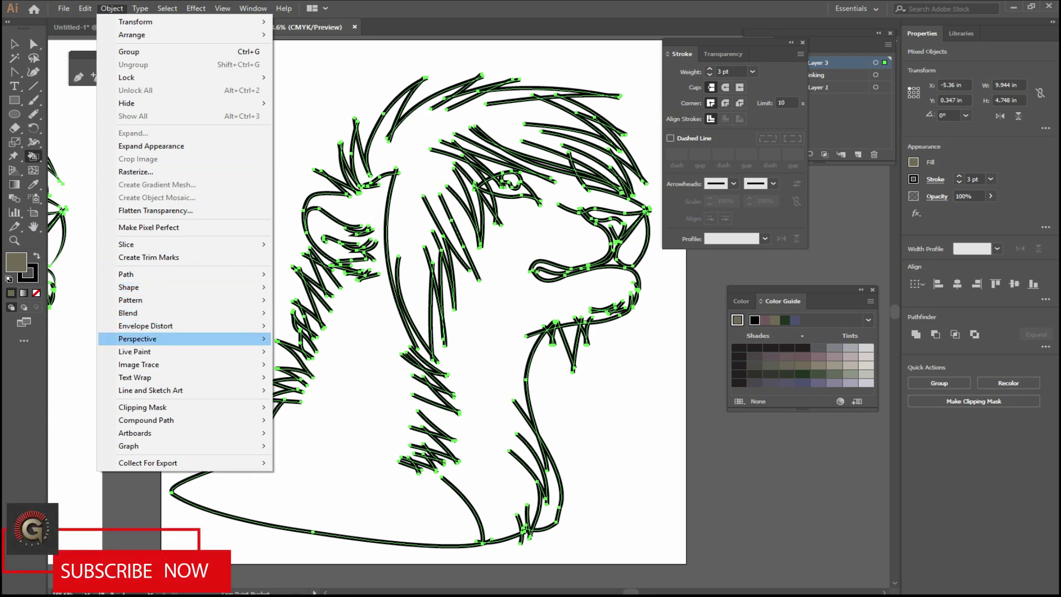
mouse_move(134, 351)
left_click(310, 351)
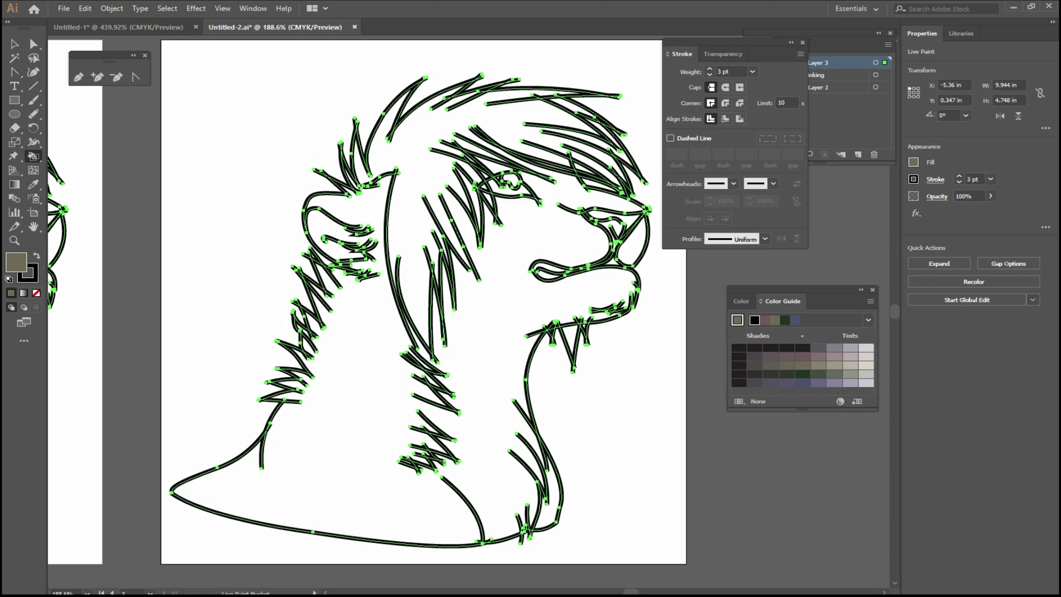
left_click(741, 300)
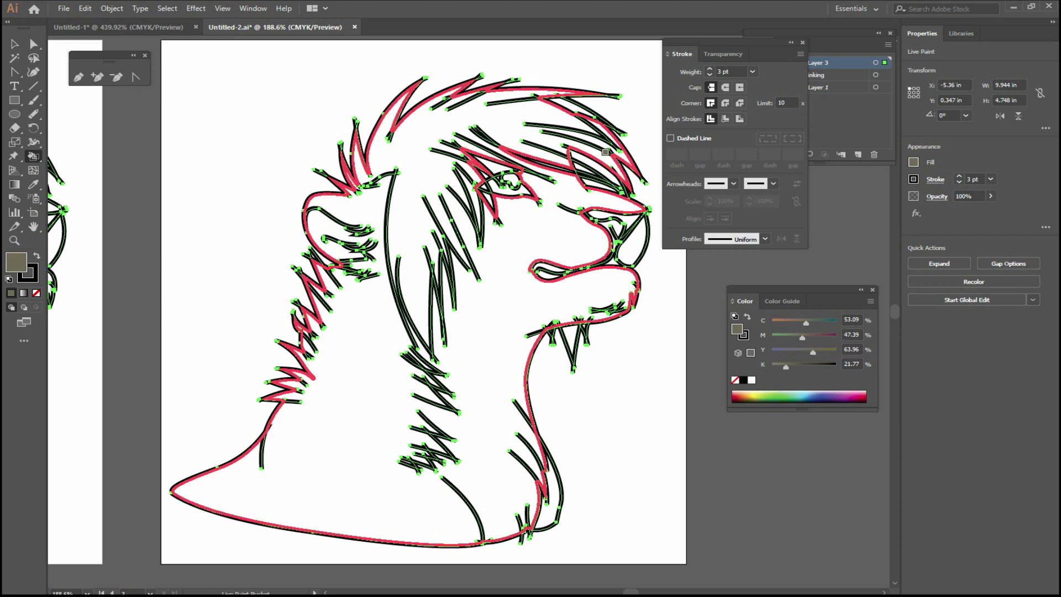
- Fill the nose, face-and-mane, and eye regions with olive-grey, then nudge the artwork
left_click(640, 229)
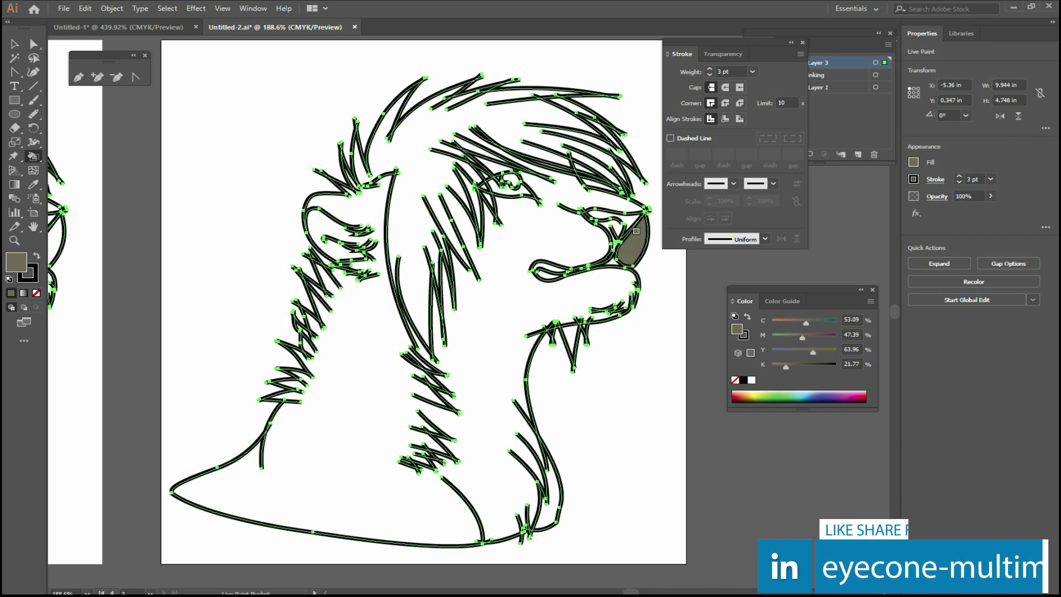
left_click(605, 290)
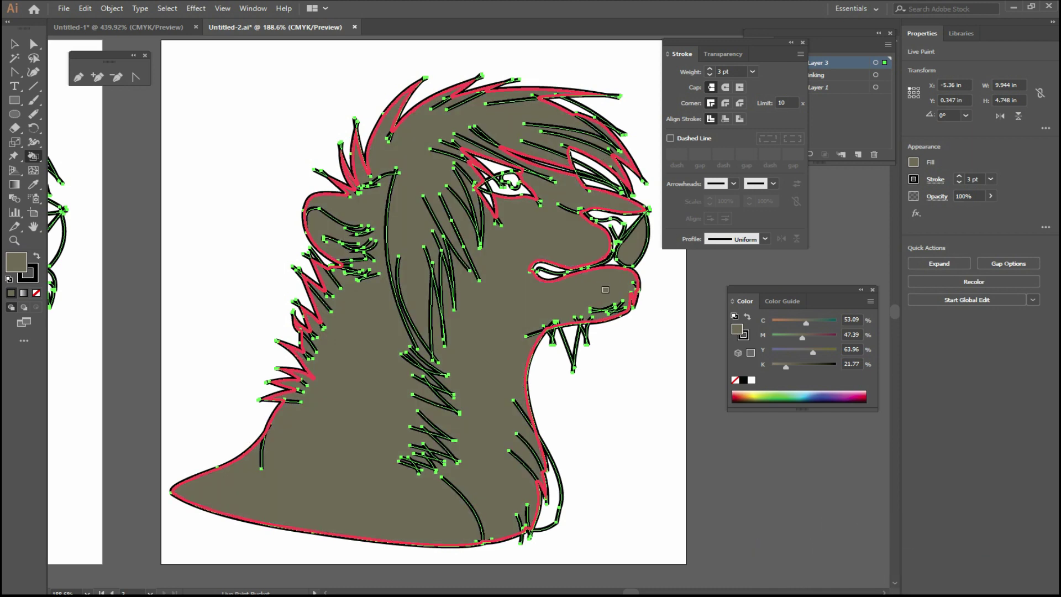
left_click(505, 166)
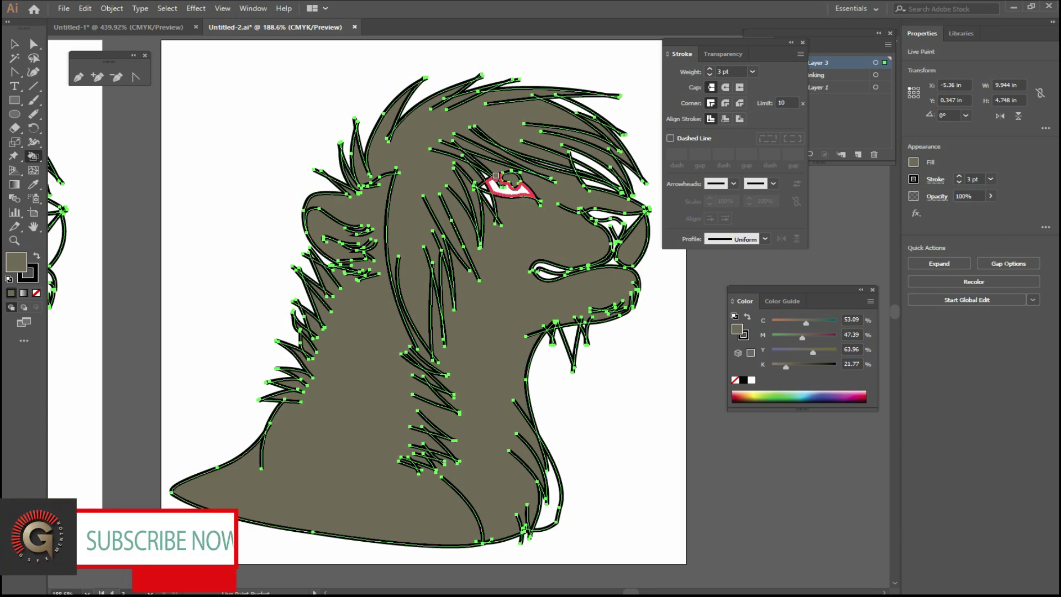
left_click(497, 182)
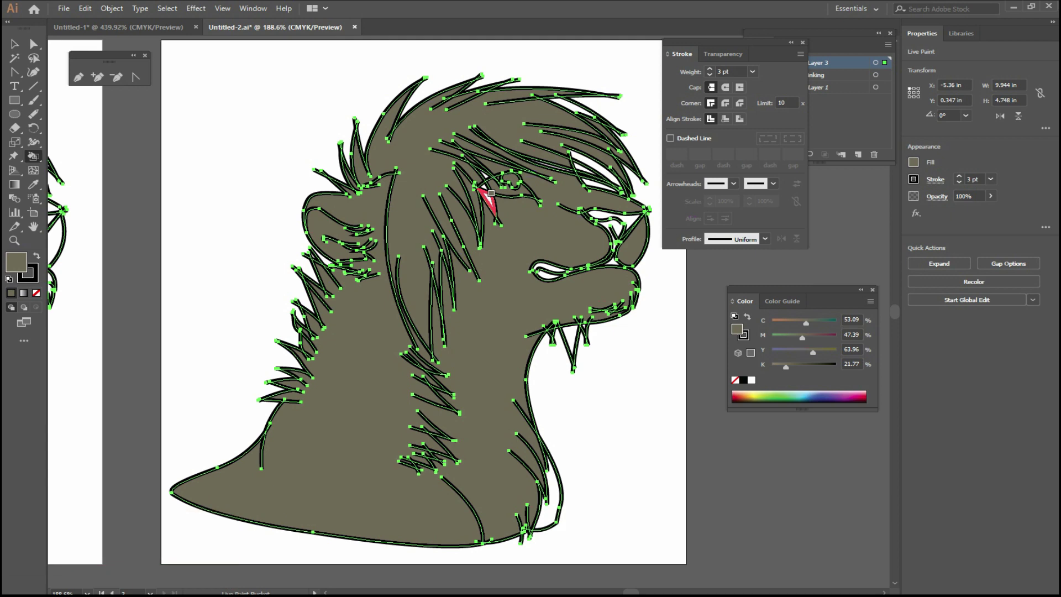
key("shift+Right")
key("shift+Left")
key("shift+Left")
key("shift+Right")
key("shift+Right")
key("shift+Right")
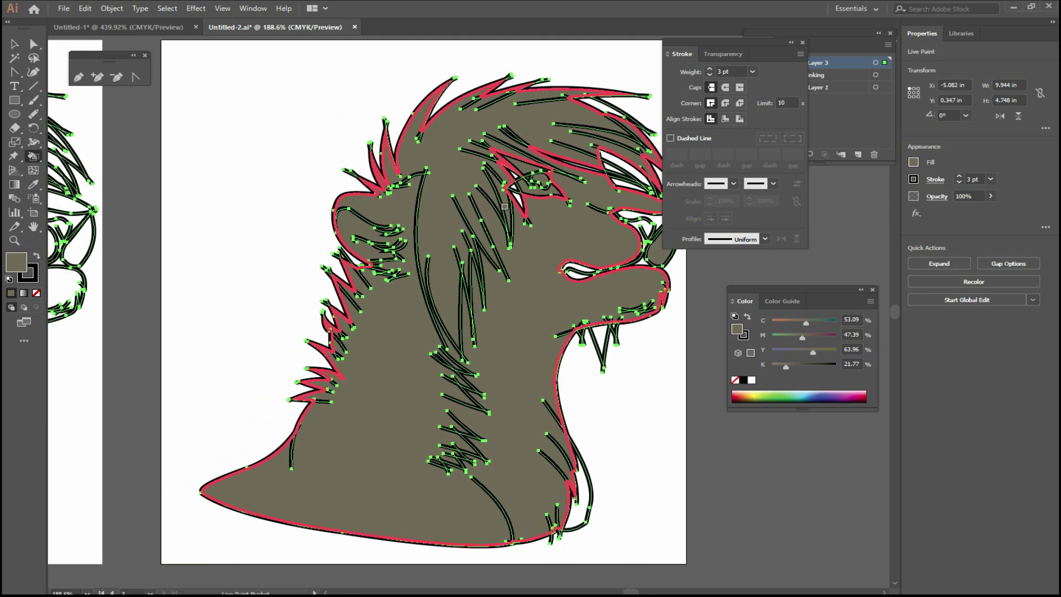
- Browse the Color Guide harmony rules and options, then return to the CMYK sliders
key("shift+F3")
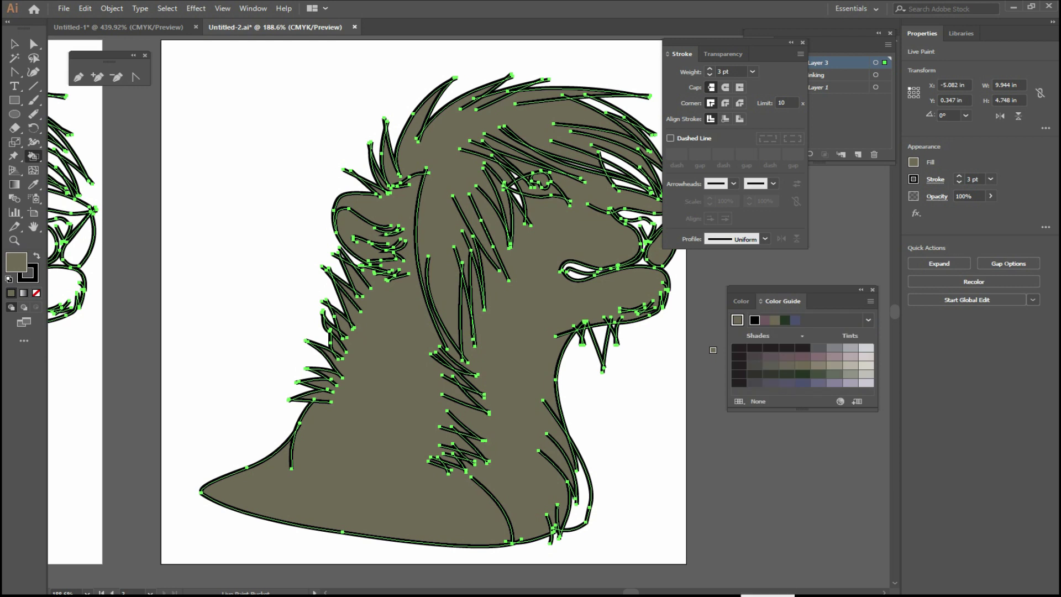
left_click(869, 320)
scroll(796, 422, "up", 2)
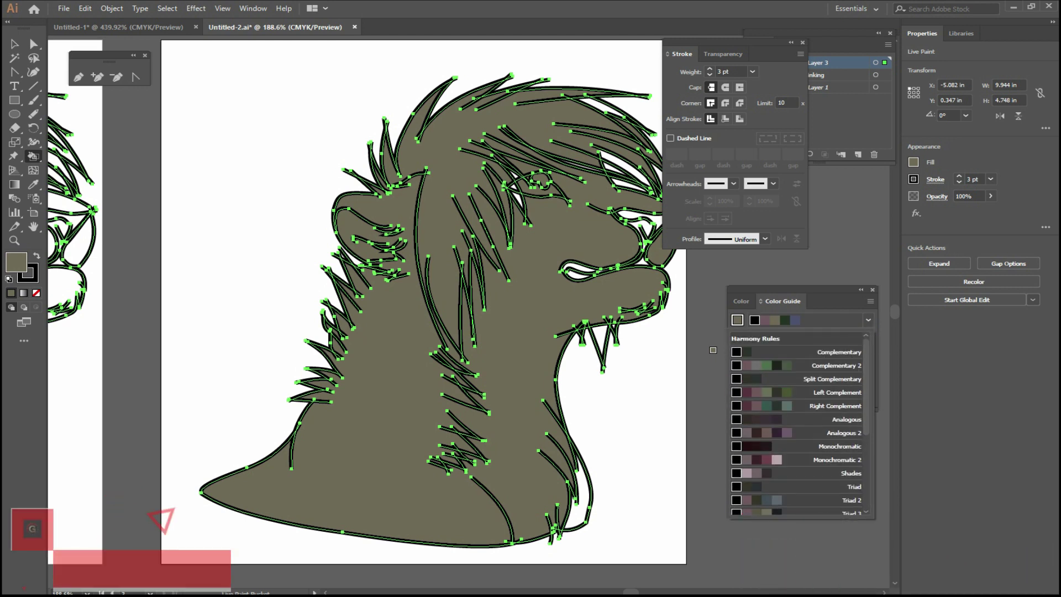
left_click(871, 300)
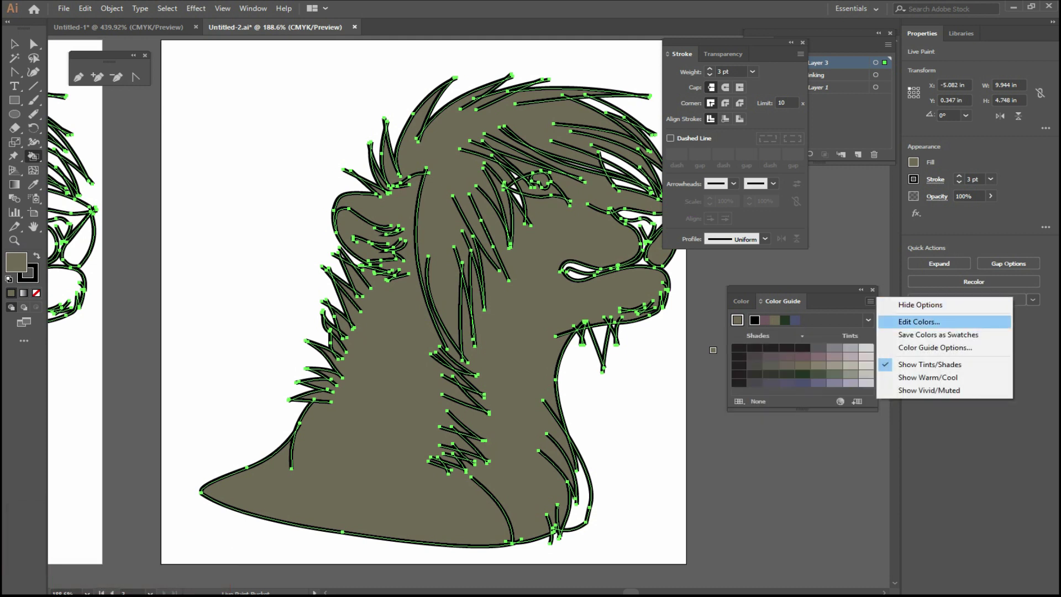
left_click(938, 334)
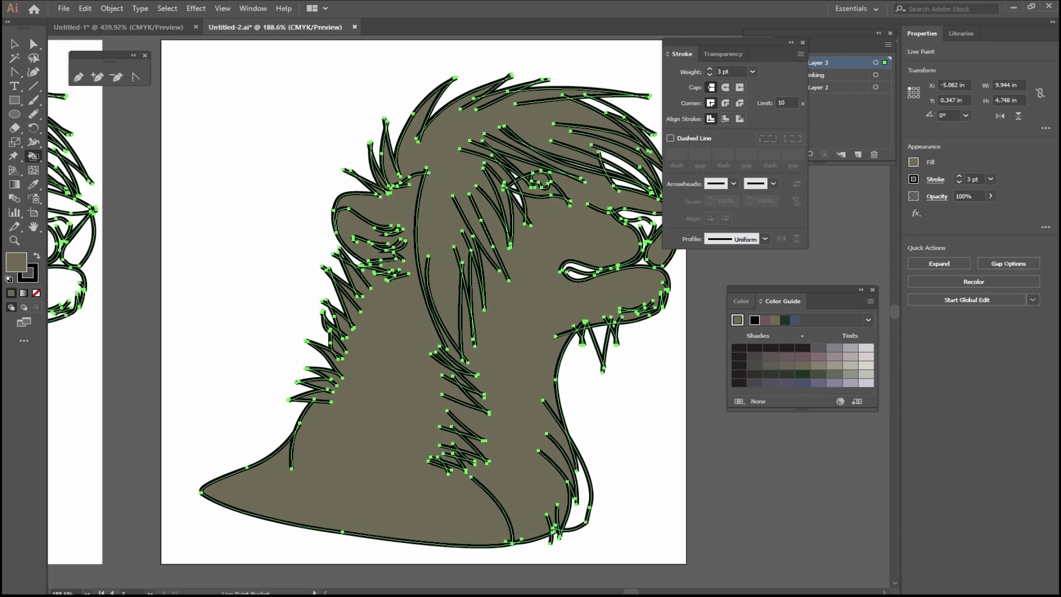
left_click(741, 301)
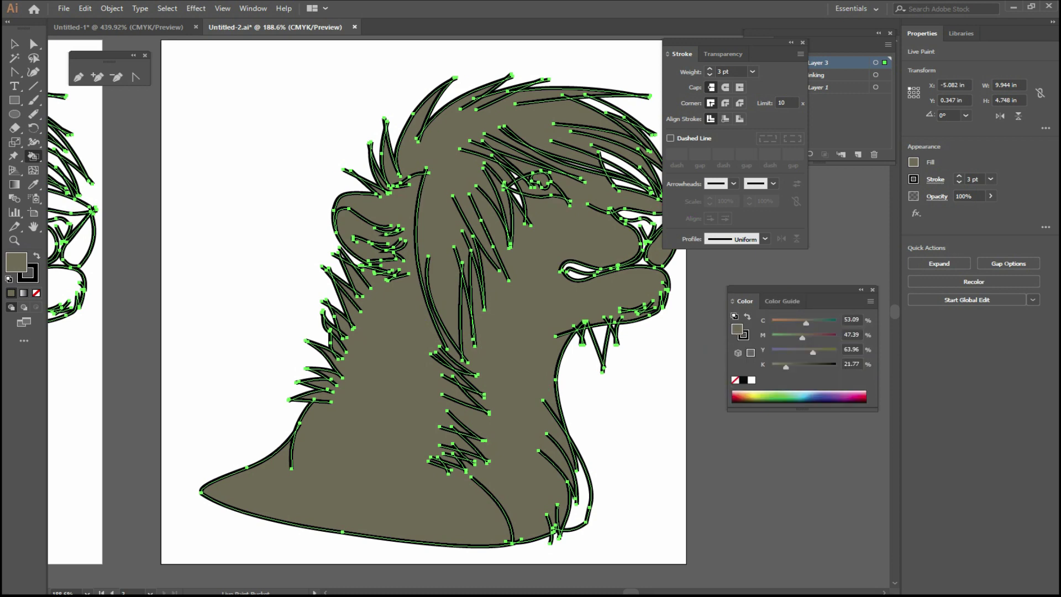
- Open the Color Guide and Adobe Color Themes panels from the Window menu, then close the themes panel
left_click(254, 8)
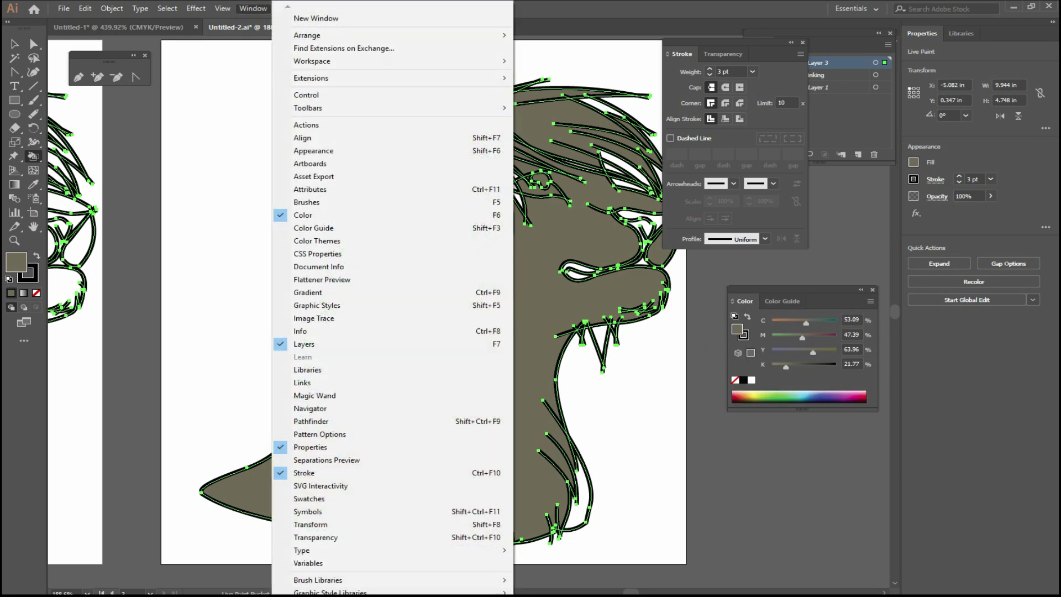
left_click(312, 228)
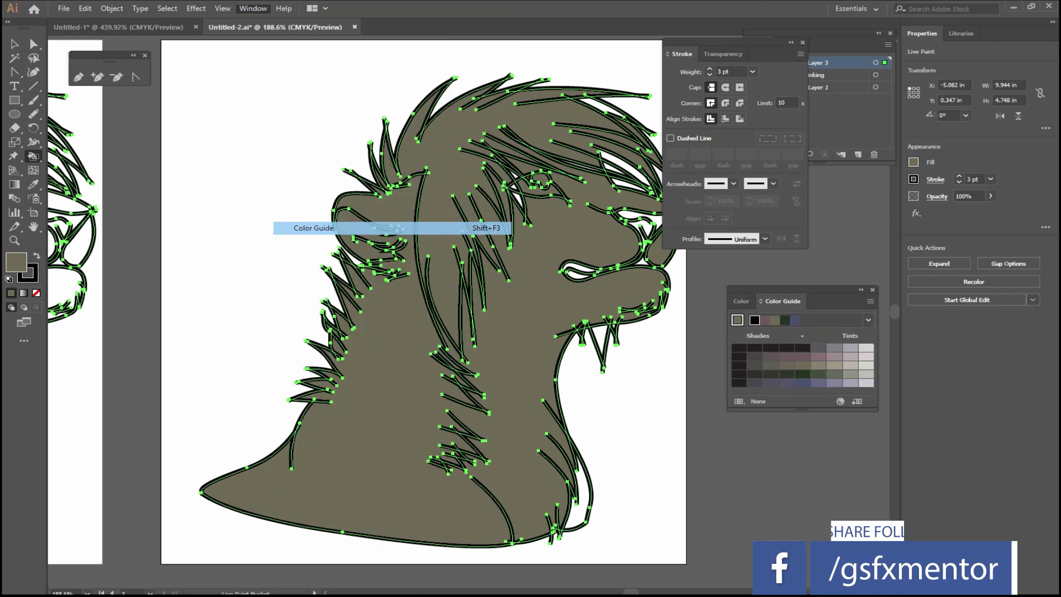
left_click(253, 8)
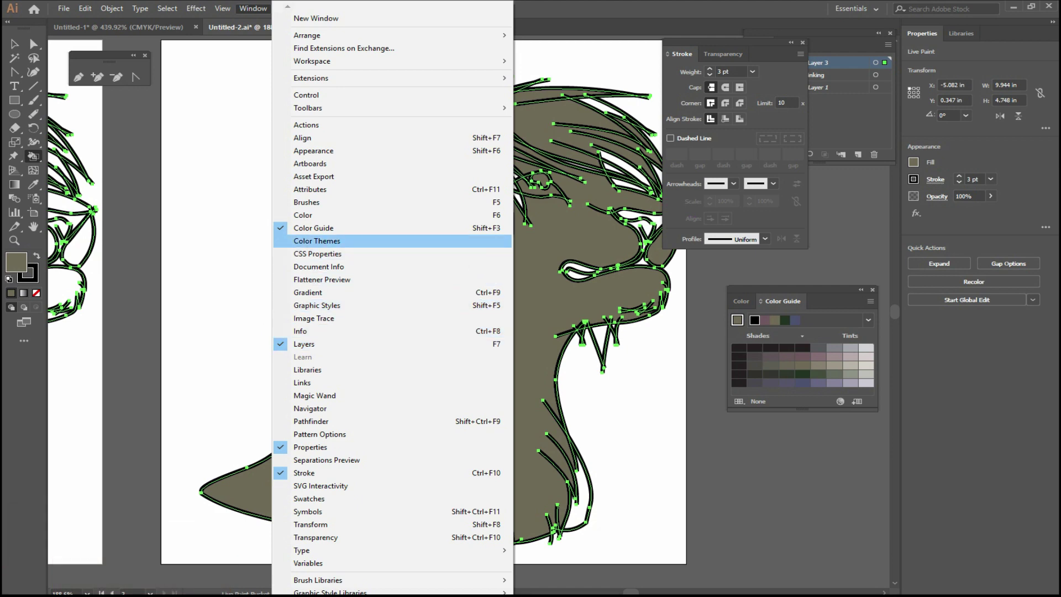
left_click(317, 241)
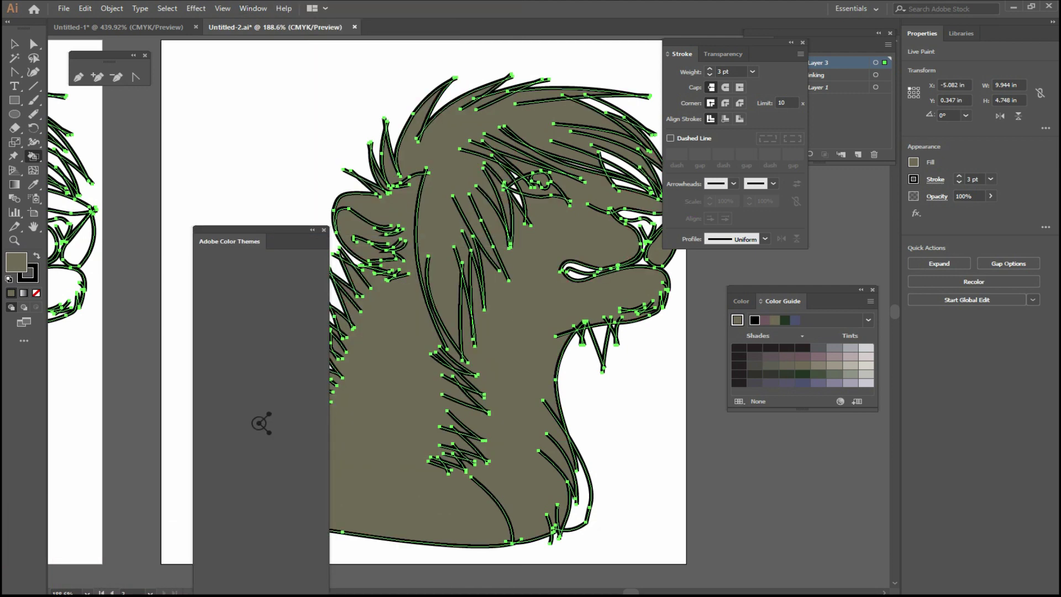
left_click_drag(260, 230, 238, 104)
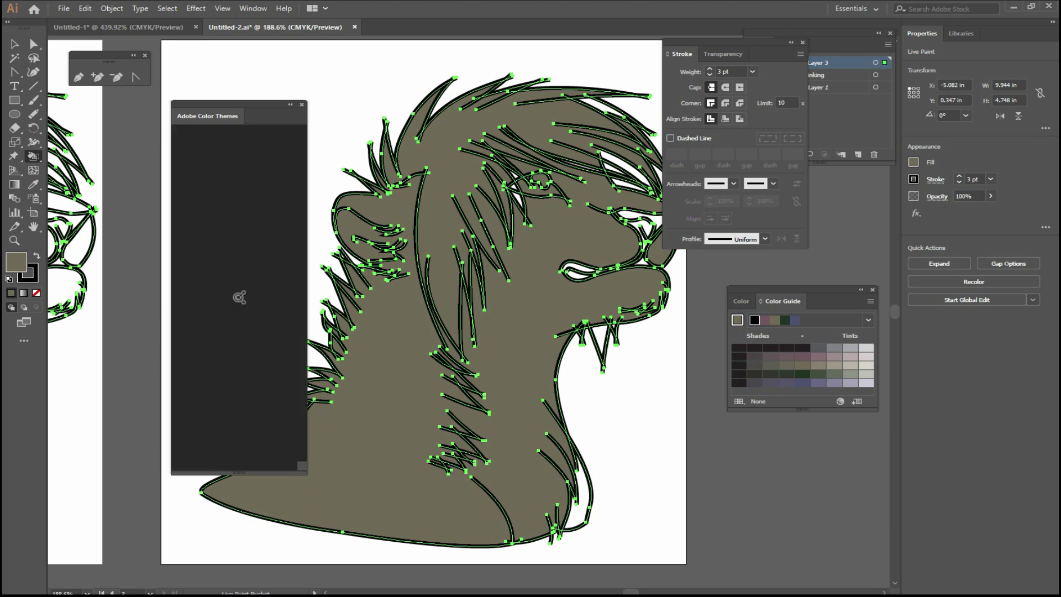
left_click(302, 104)
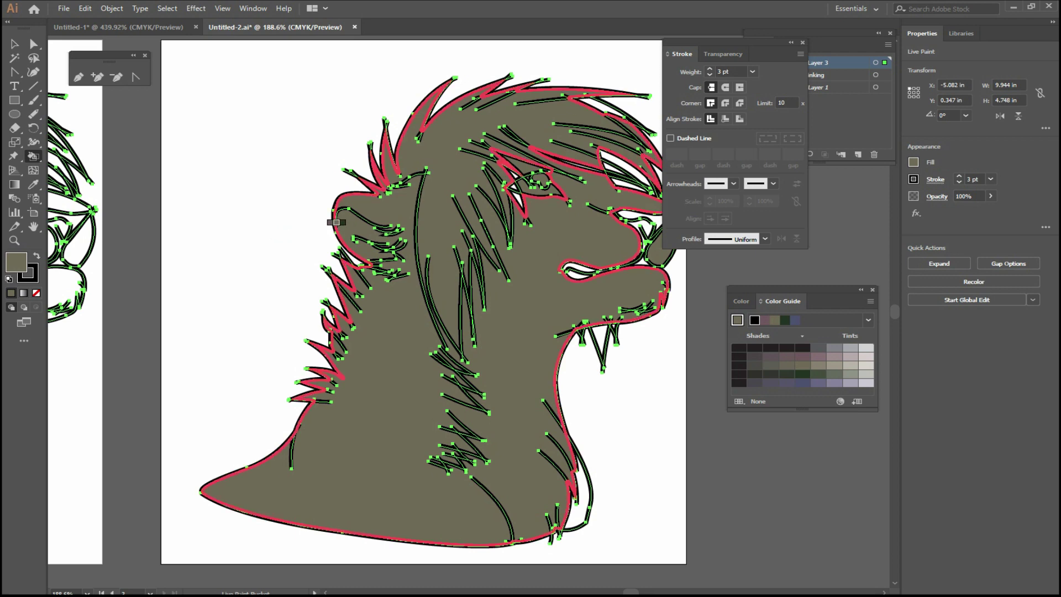
left_click(63, 9)
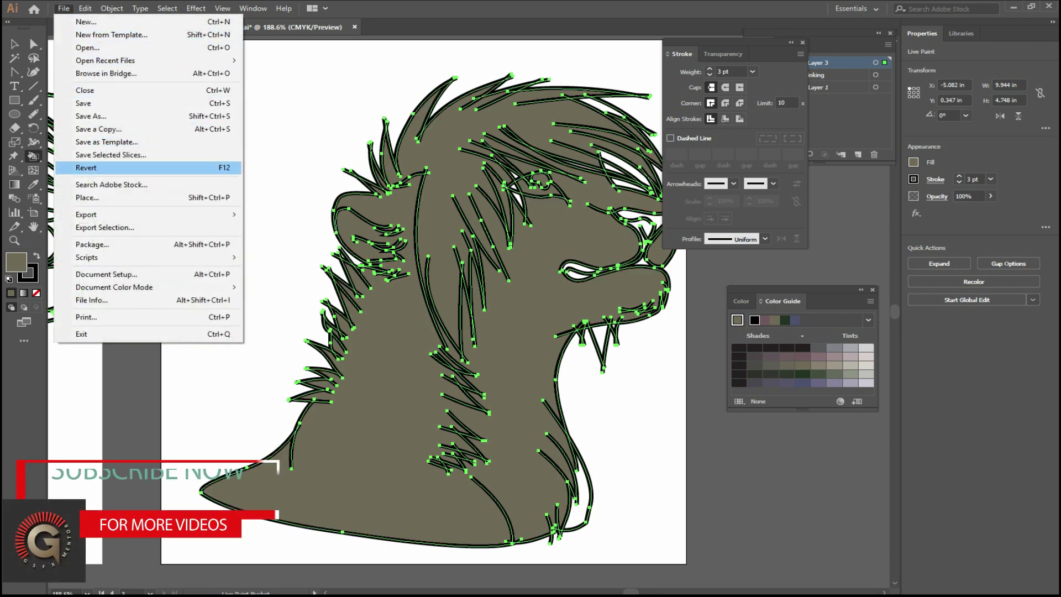
- Place the lioness reference picture on the artboard and eyedrop its orange fur colour
left_click(88, 197)
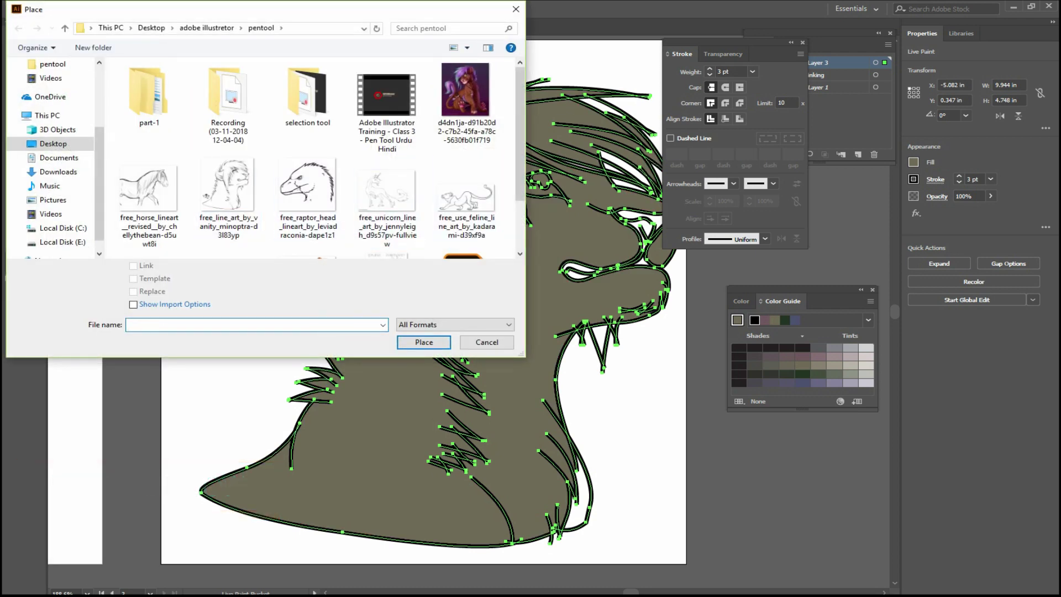
scroll(479, 211, "down", 1)
double_click(307, 204)
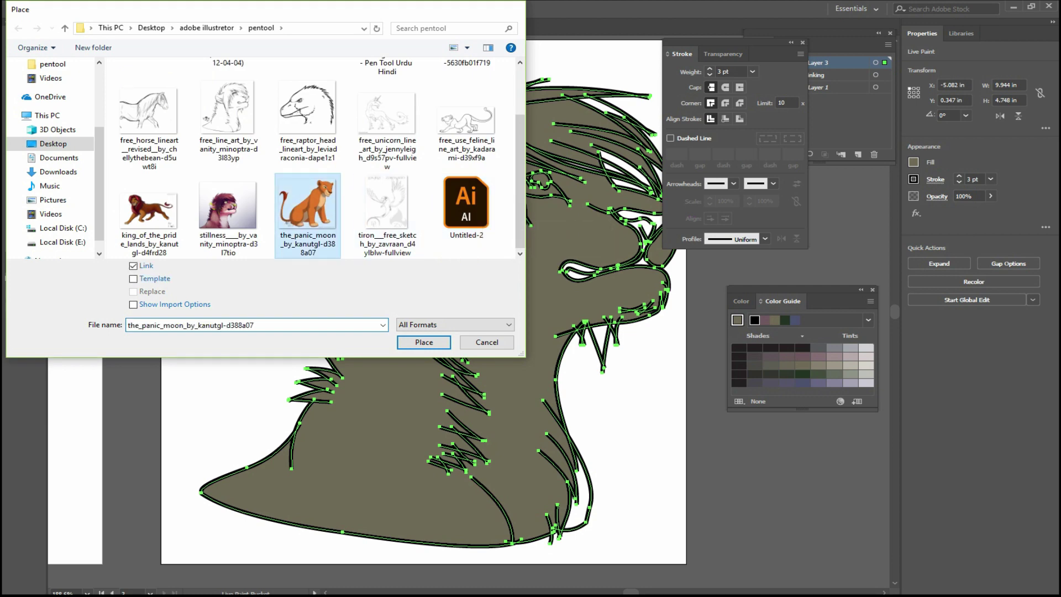
left_click_drag(254, 201, 254, 201)
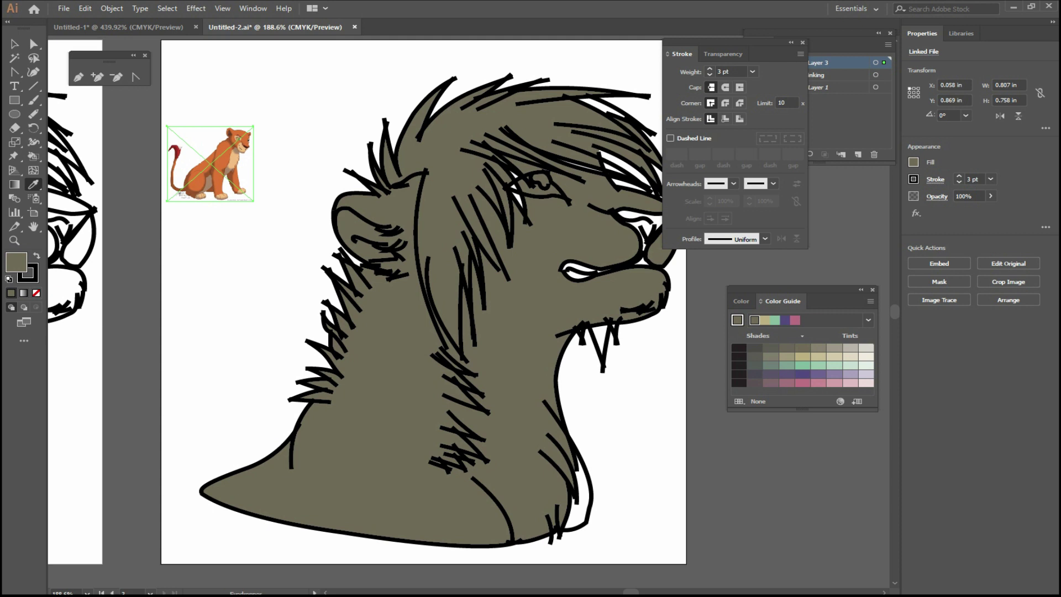
left_click(218, 168)
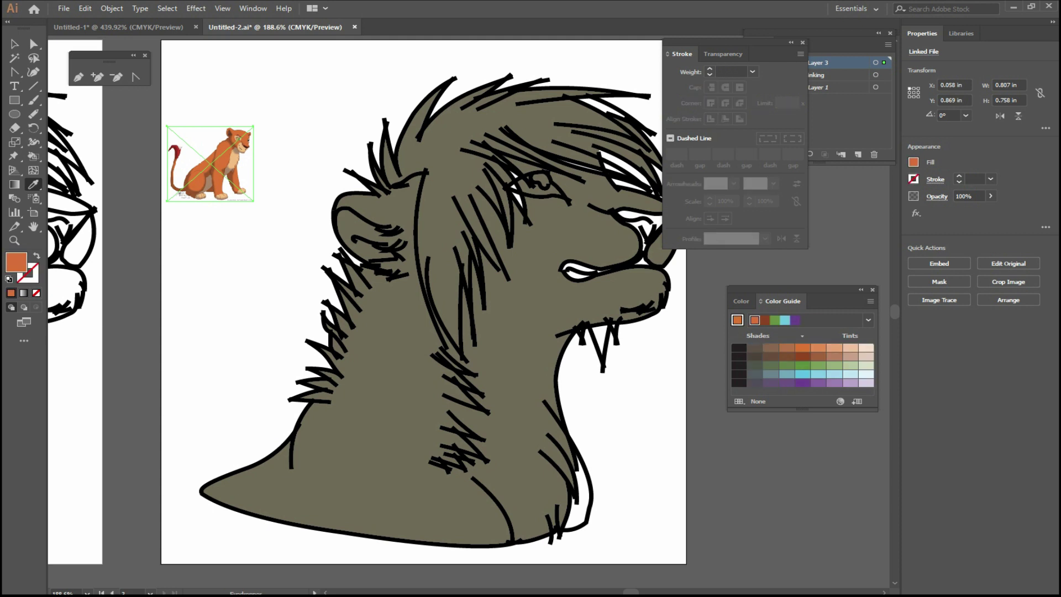
- Fill the lion's head, neck and nose-lip regions orange, then zoom toward the reference
left_click(33, 156)
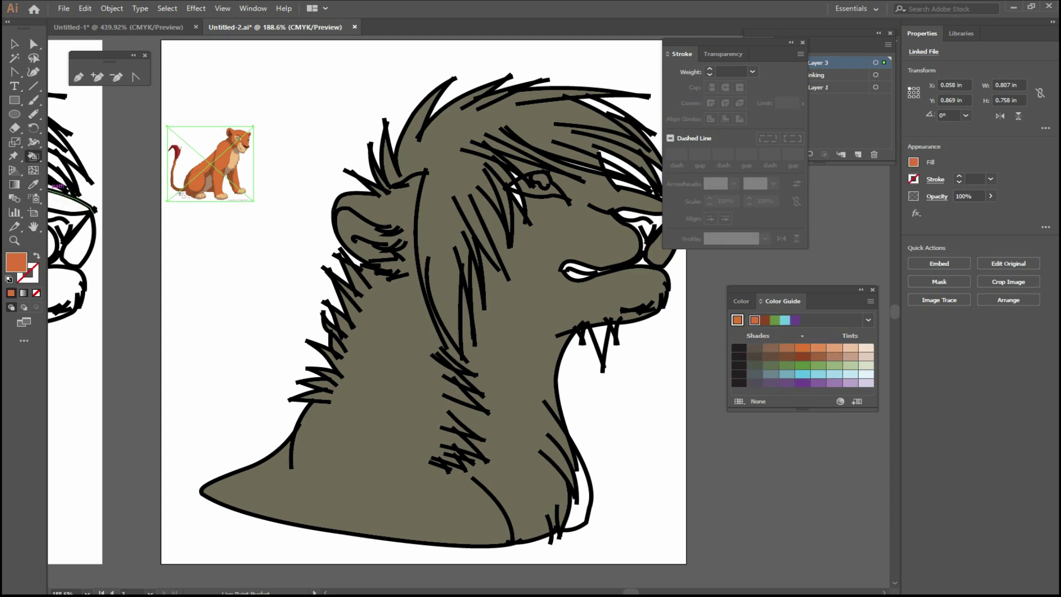
left_click(445, 202)
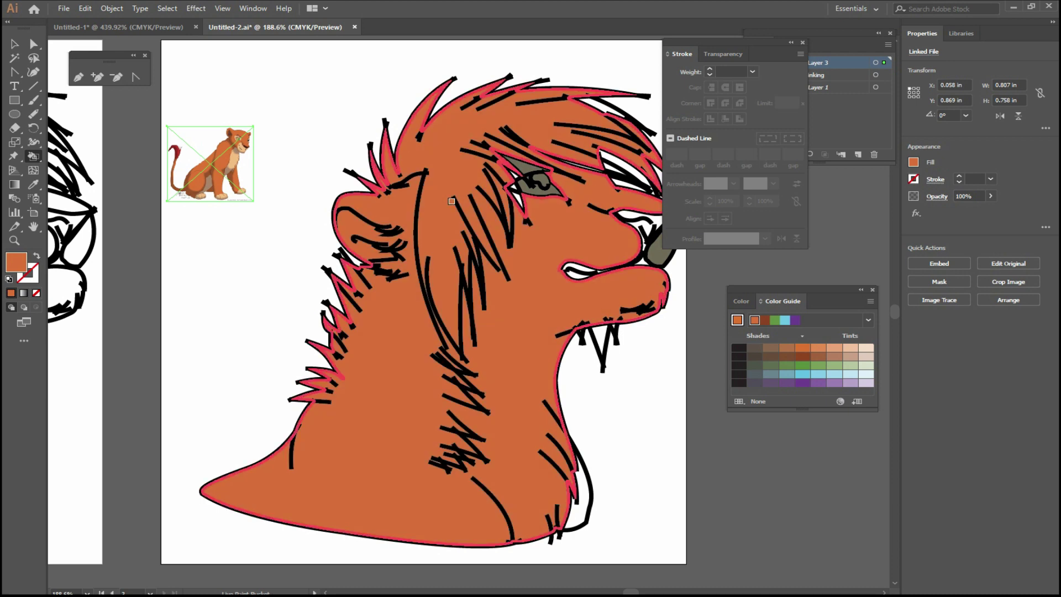
scroll(478, 332, "right", 3)
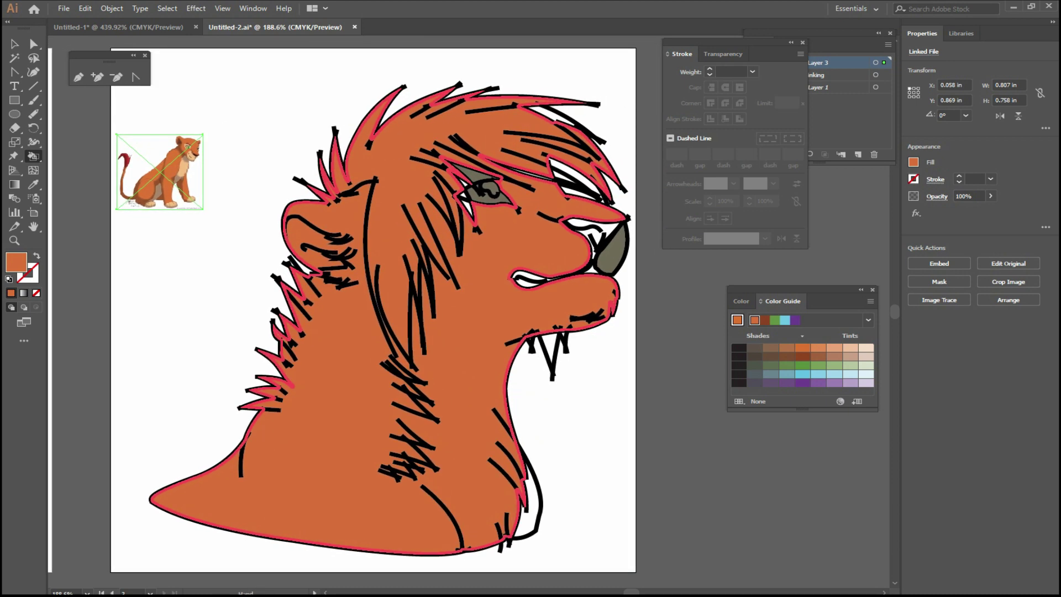
left_click(591, 223)
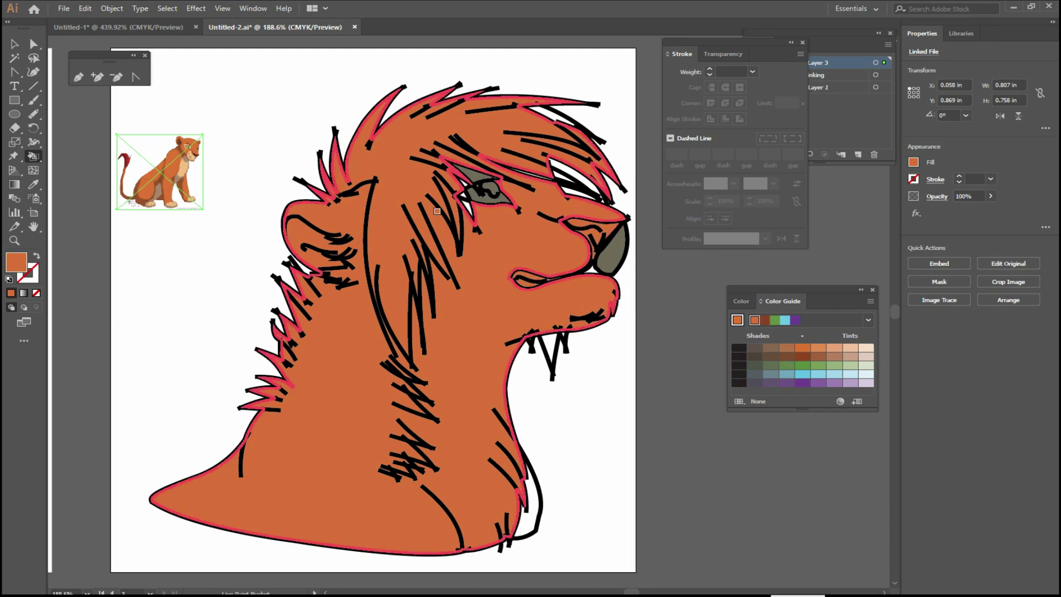
key("z")
left_click(267, 168)
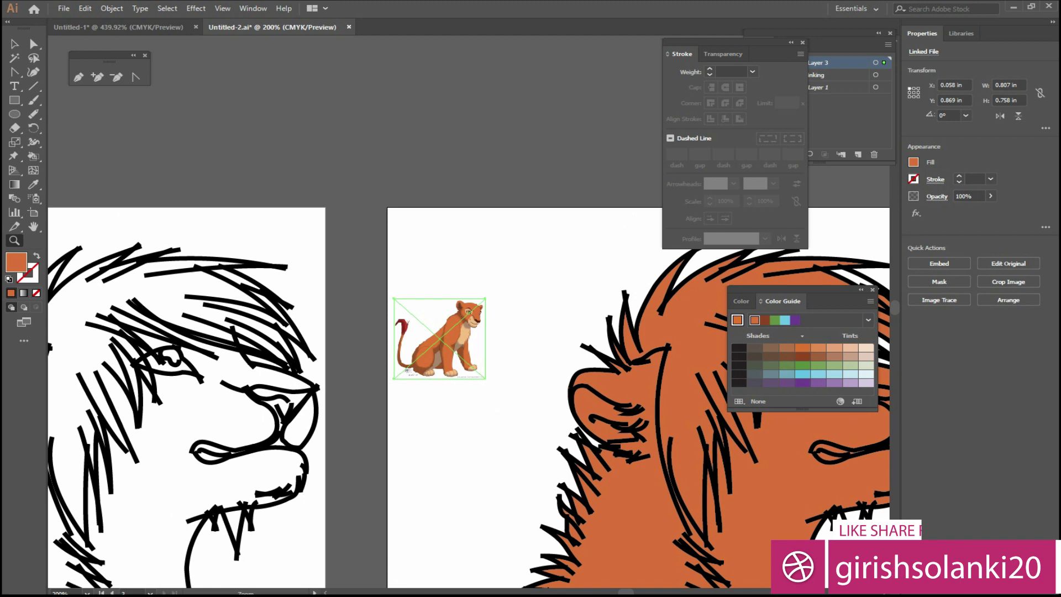
left_click(817, 450)
left_click(249, 277)
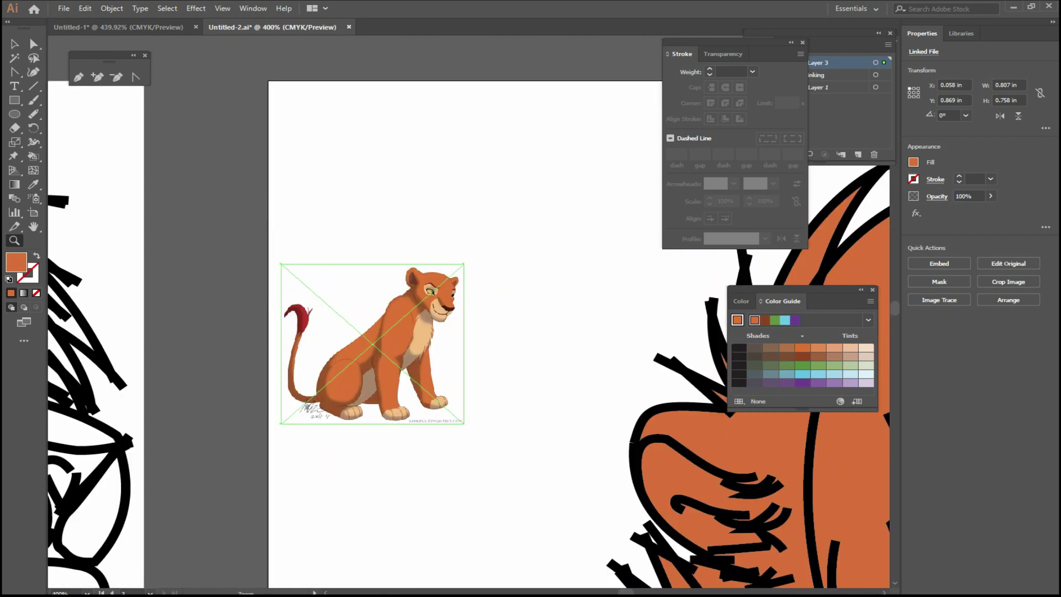
- Sample light tan from the magnified reference lioness and fill the lion's eye with it
left_click_drag(387, 276, 321, 277)
left_click(252, 226)
left_click_drag(387, 331, 253, 273)
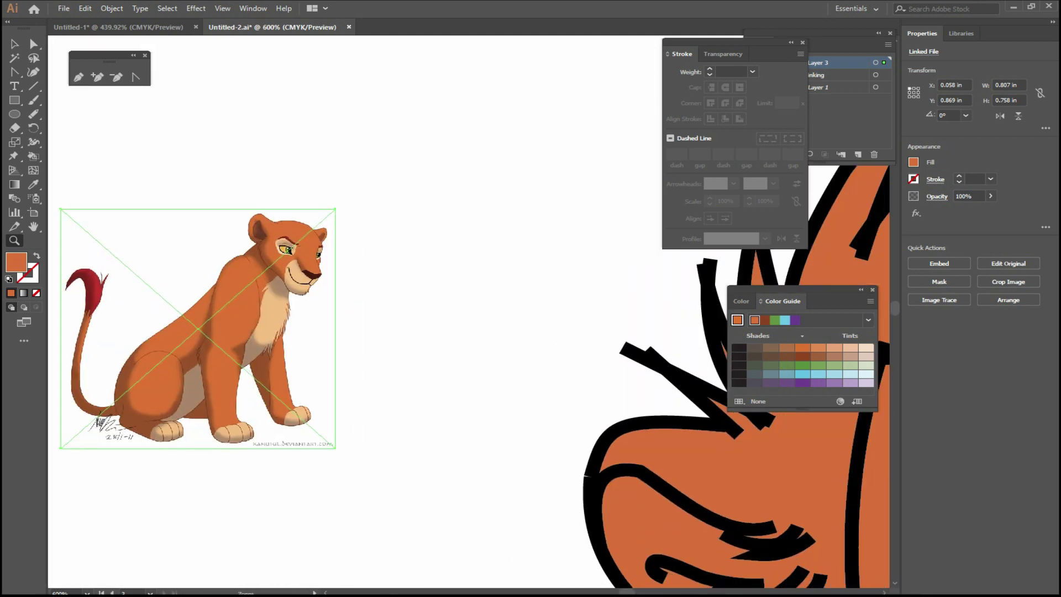
left_click(260, 320)
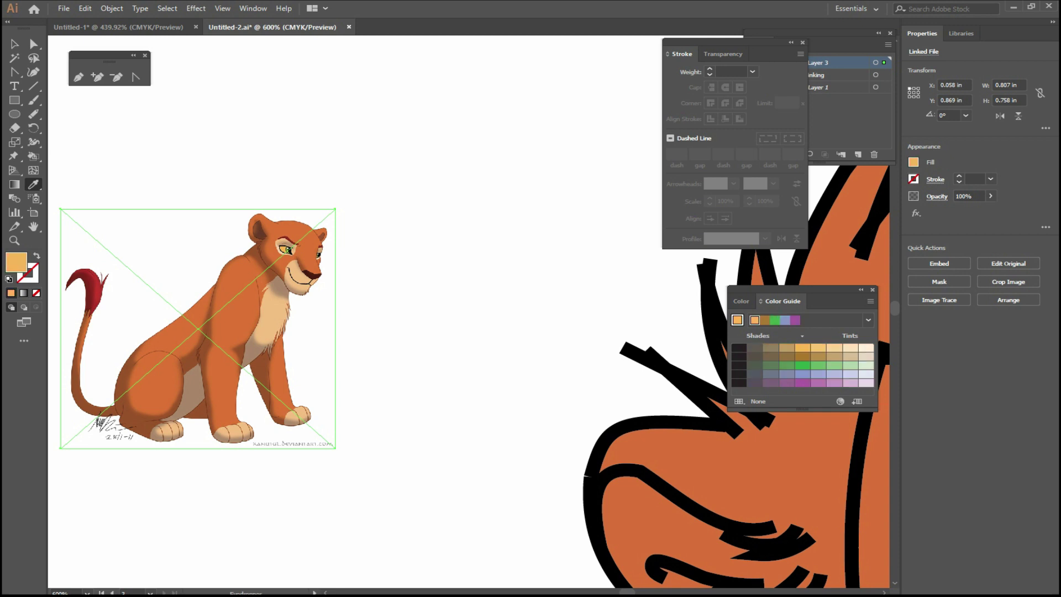
left_click_drag(33, 156, 83, 156)
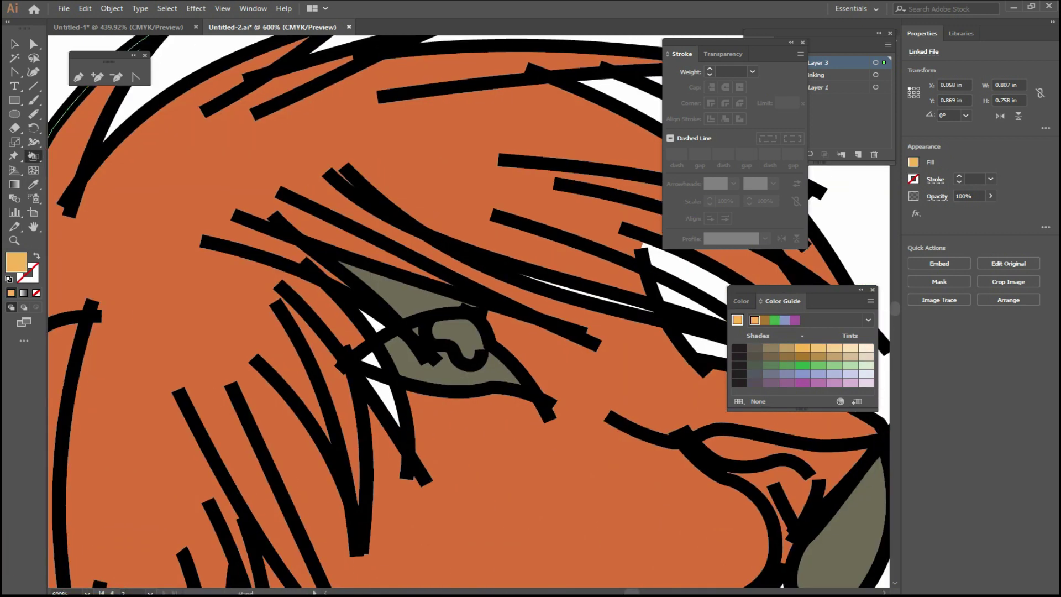
mouse_move(607, 387)
left_mouse_down()
mouse_move(280, 320)
mouse_move(392, 308)
mouse_move(580, 420)
left_mouse_up()
left_click(280, 322)
- Sample the olive-green iris colour from the reference's eye and return to the lion's eye
mouse_move(165, 166)
left_mouse_down()
mouse_move(608, 414)
mouse_move(580, 376)
left_mouse_up()
left_click_drag(412, 431, 411, 265)
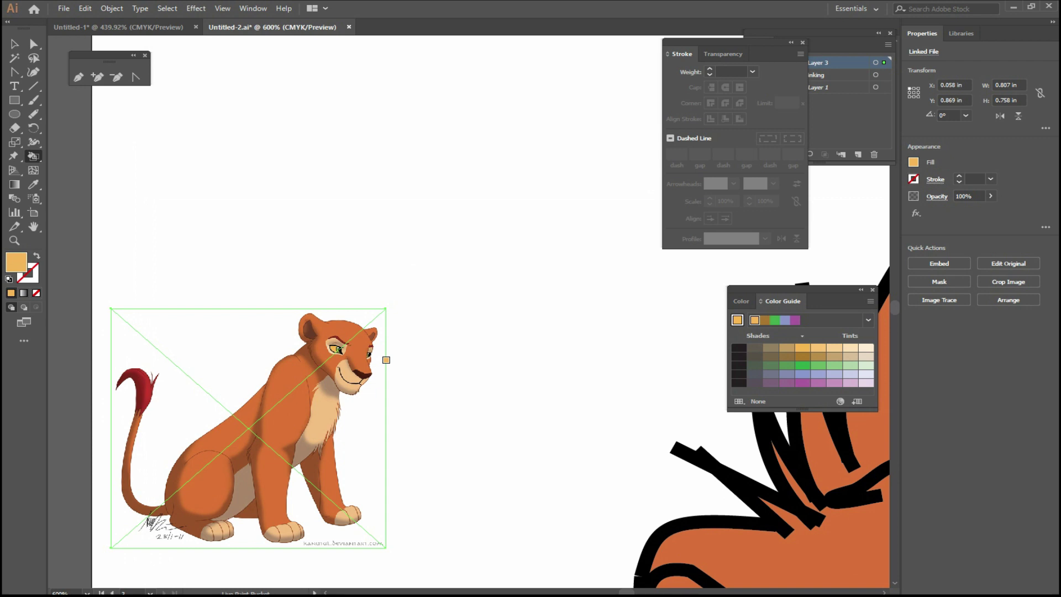
scroll(386, 366, "up", 5)
left_click_drag(386, 221, 249, 431)
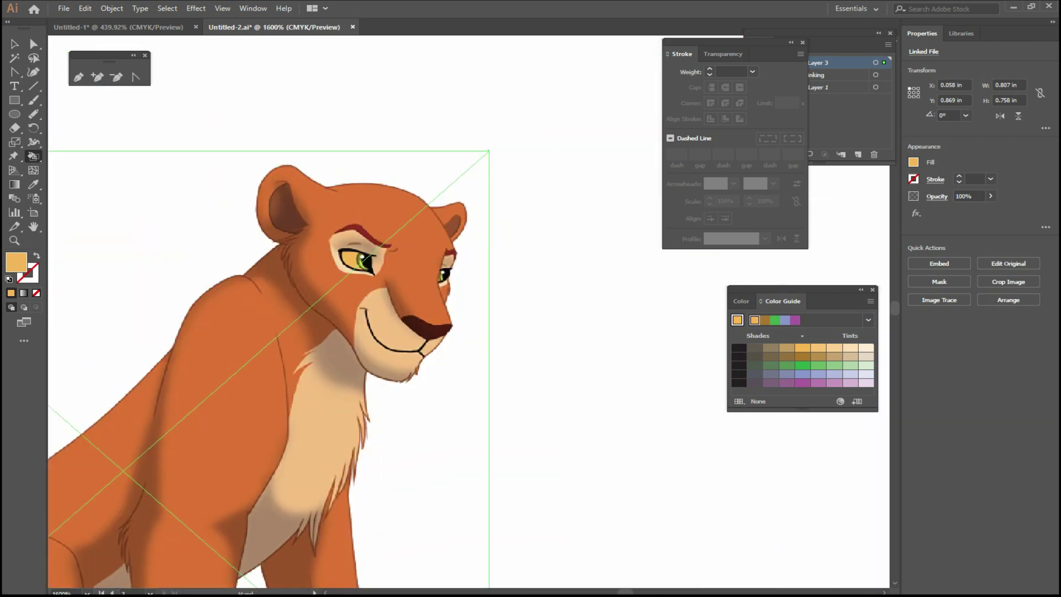
left_click_drag(257, 345, 251, 346)
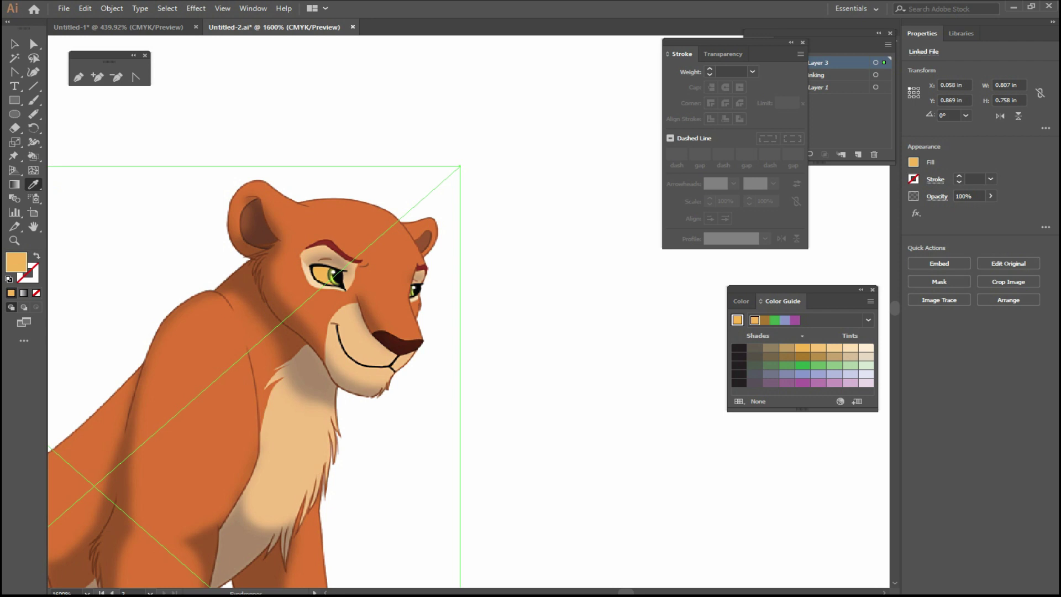
left_click(333, 274)
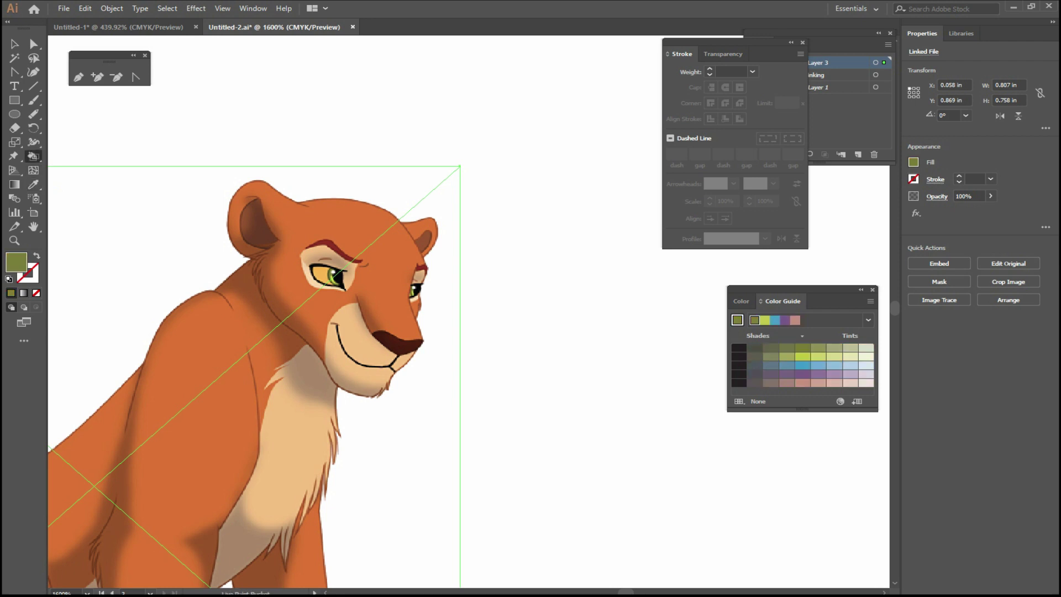
scroll(386, 276, "up", 5)
scroll(387, 276, "up", 5)
scroll(387, 276, "up", 3)
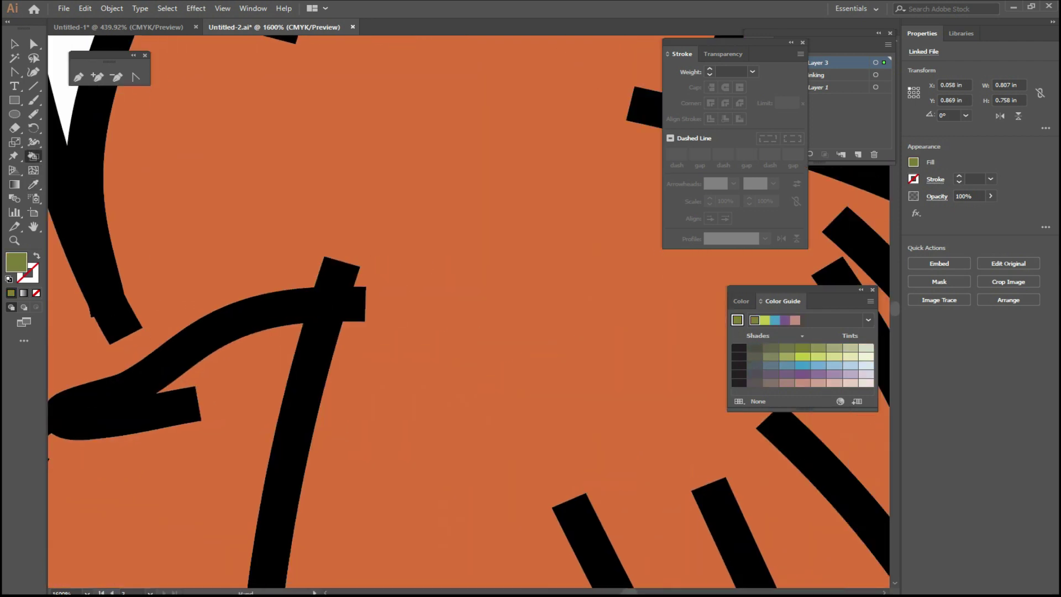
left_click_drag(691, 387, 375, 337)
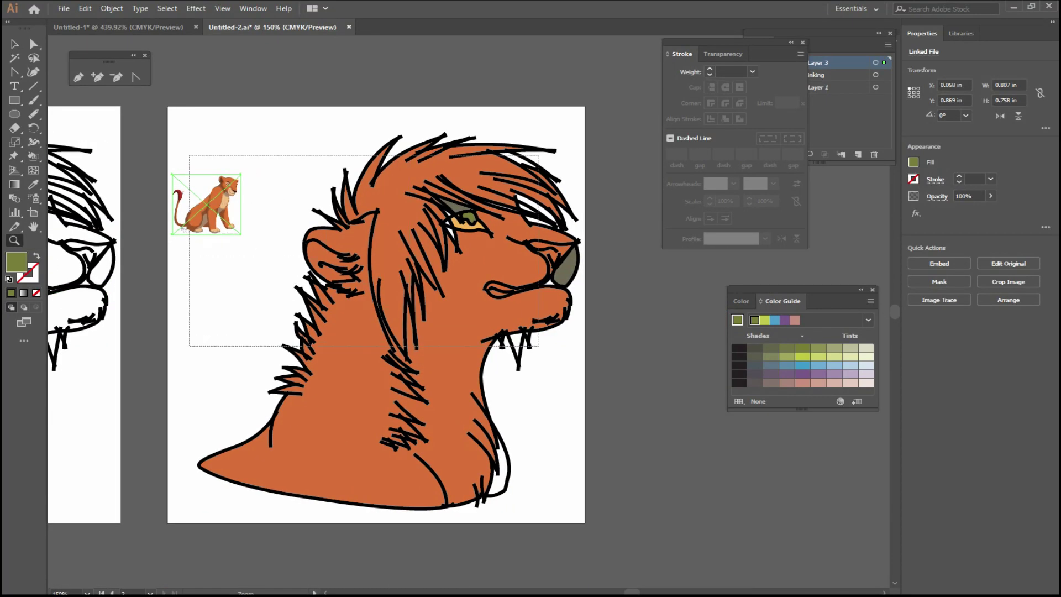
- Sample the dark maroon nose colour and fill the lion's nose and its adjoining strips
left_click_drag(539, 346, 583, 378)
scroll(447, 314, "right", 1)
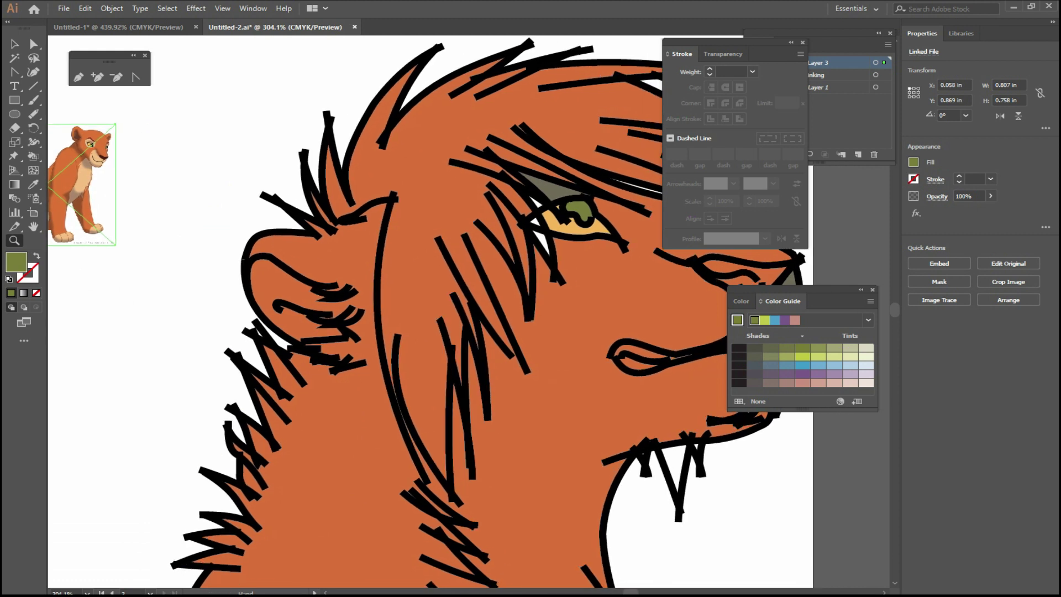
scroll(447, 314, "right", 1)
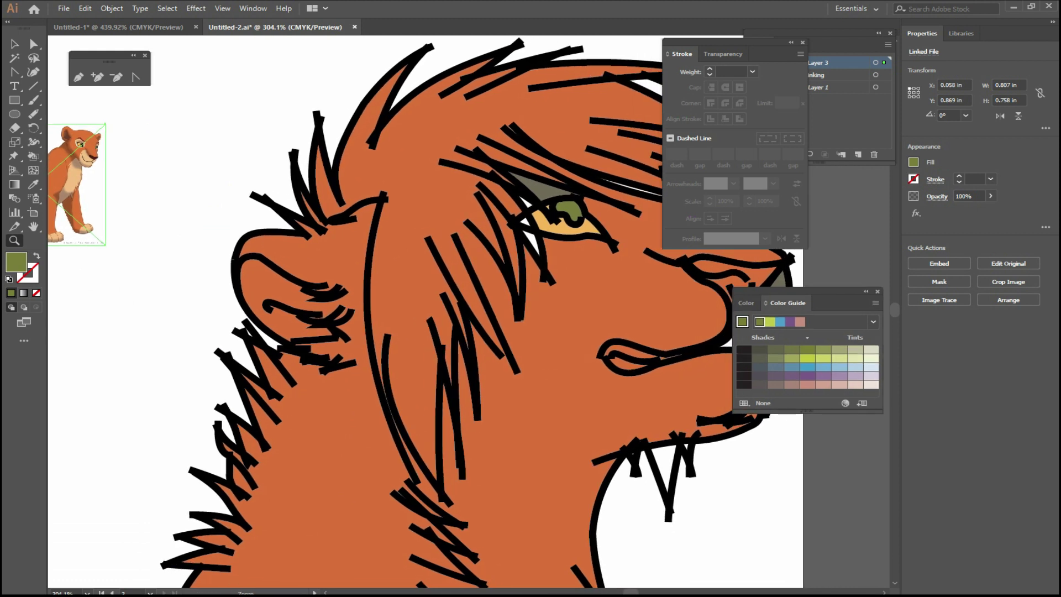
left_click_drag(802, 290, 930, 280)
key("i")
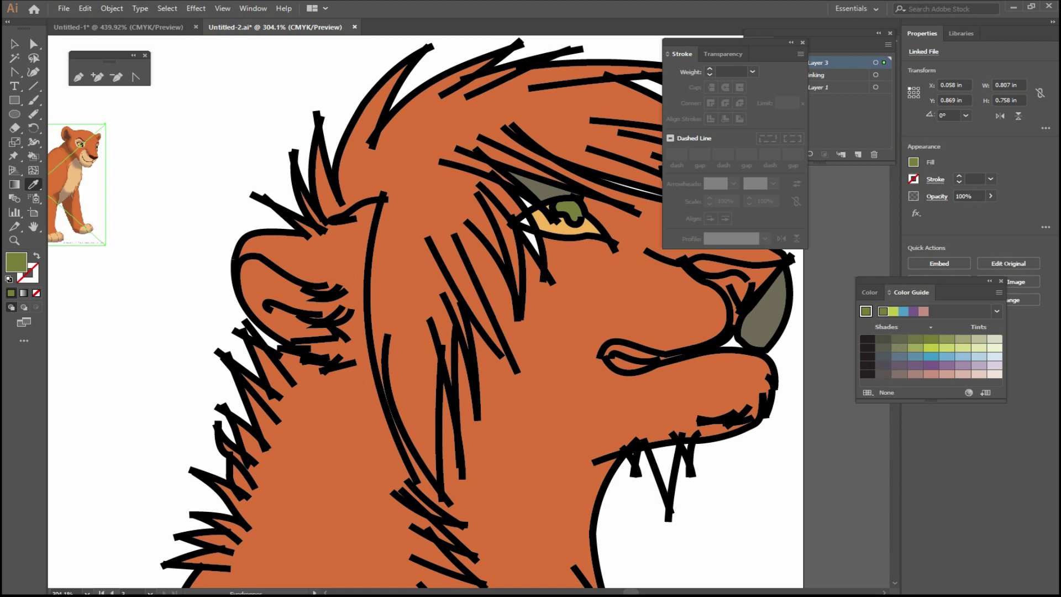
left_click(98, 145)
key("k")
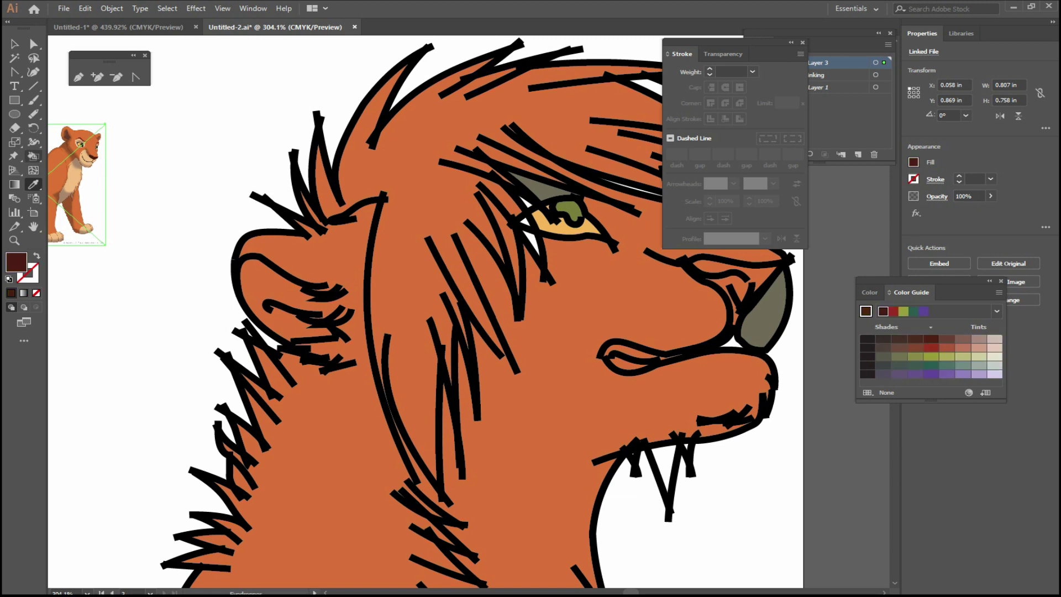
left_click(753, 313)
left_click(754, 277)
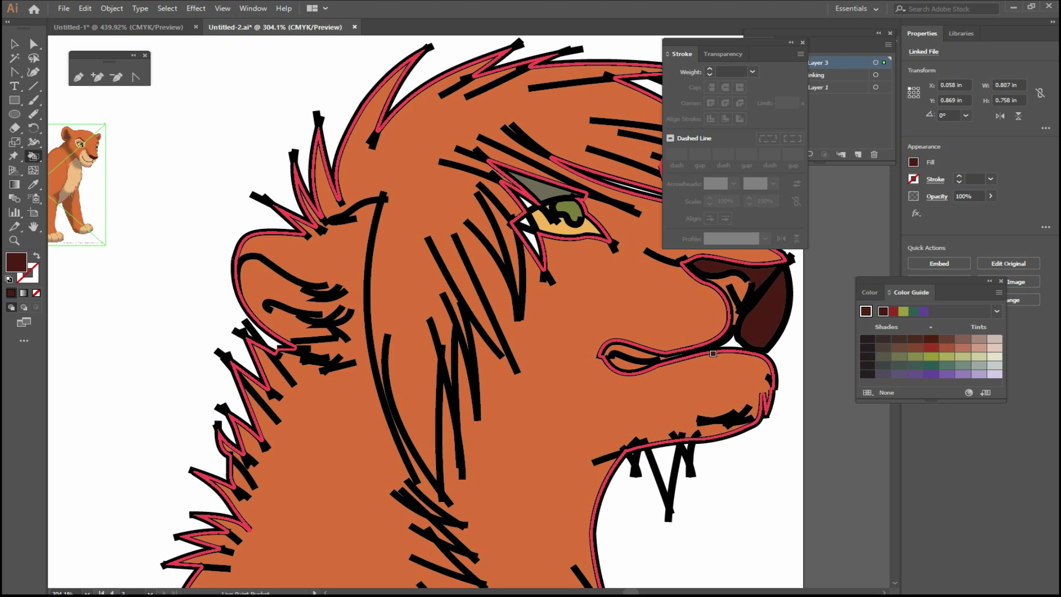
left_click(738, 284)
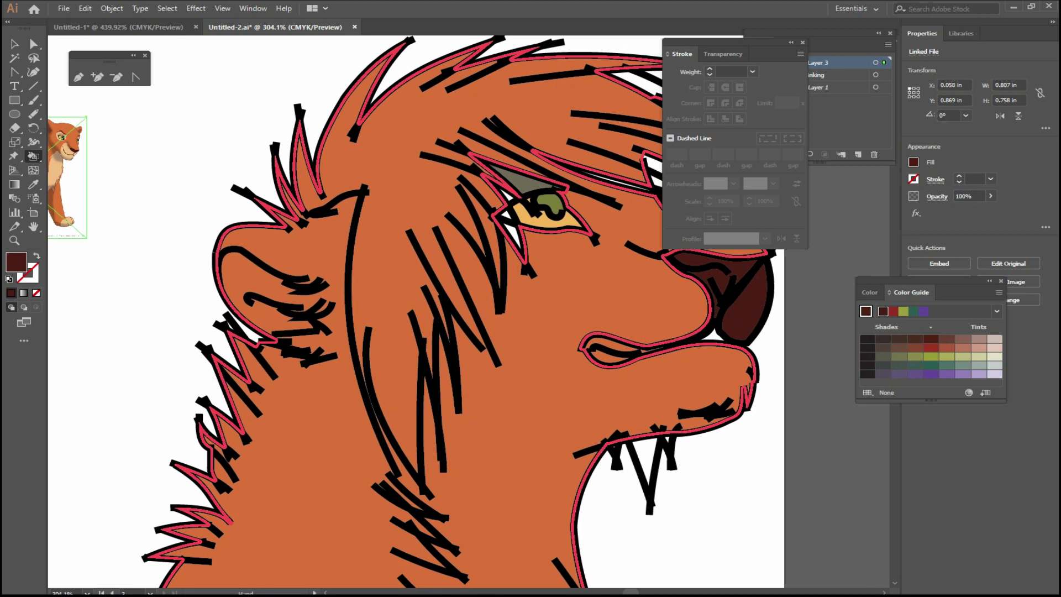
- Resample the orange fur colour and fill the white gaps above and below the eye
scroll(426, 309, "up", 3)
scroll(426, 310, "right", 3)
scroll(425, 309, "up", 2)
scroll(426, 309, "left", 4)
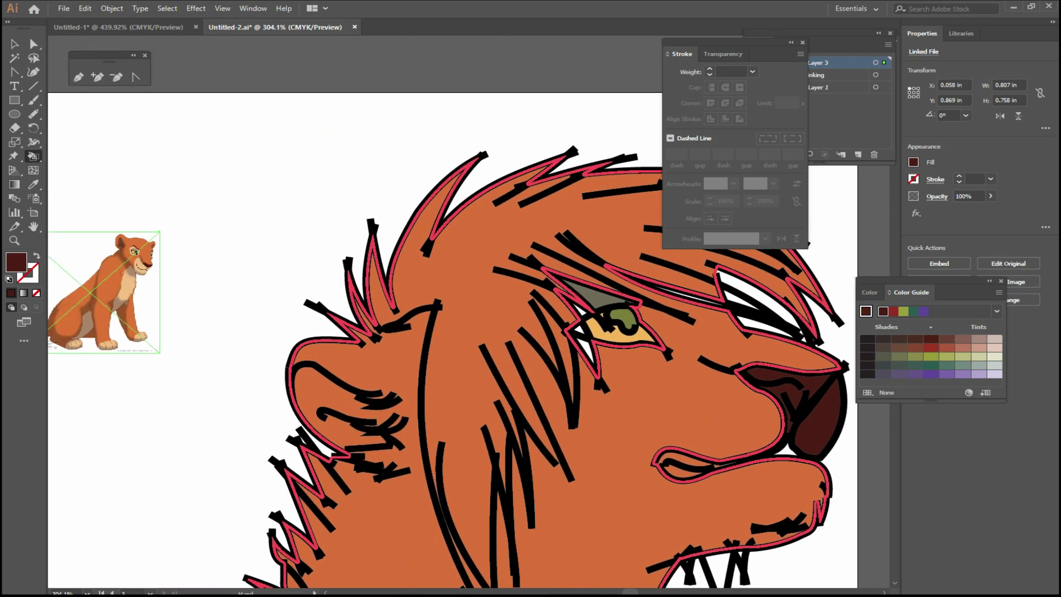
scroll(426, 309, "down", 1)
scroll(425, 309, "right", 1)
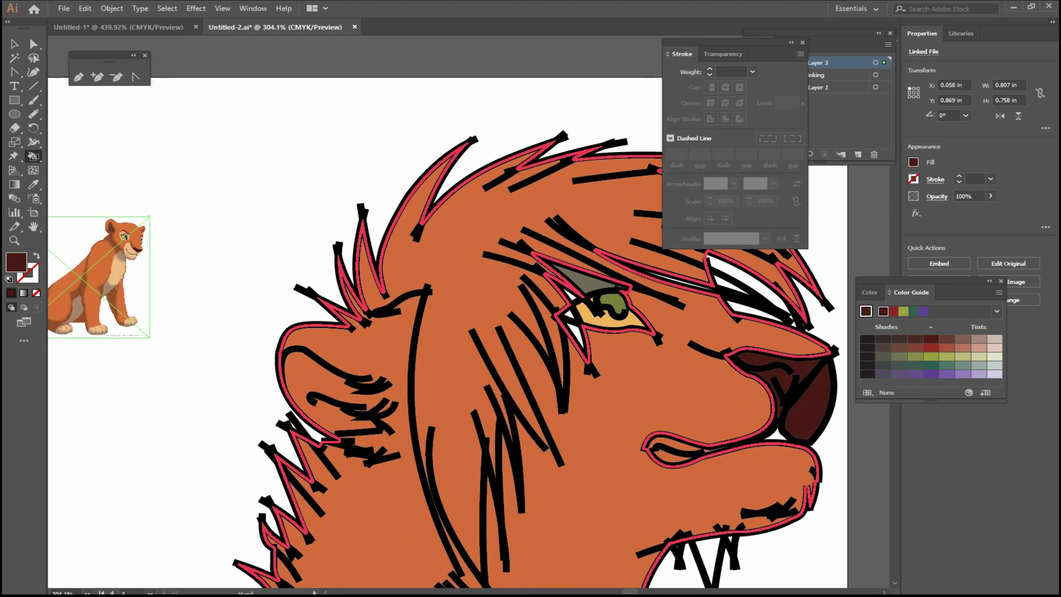
key("i")
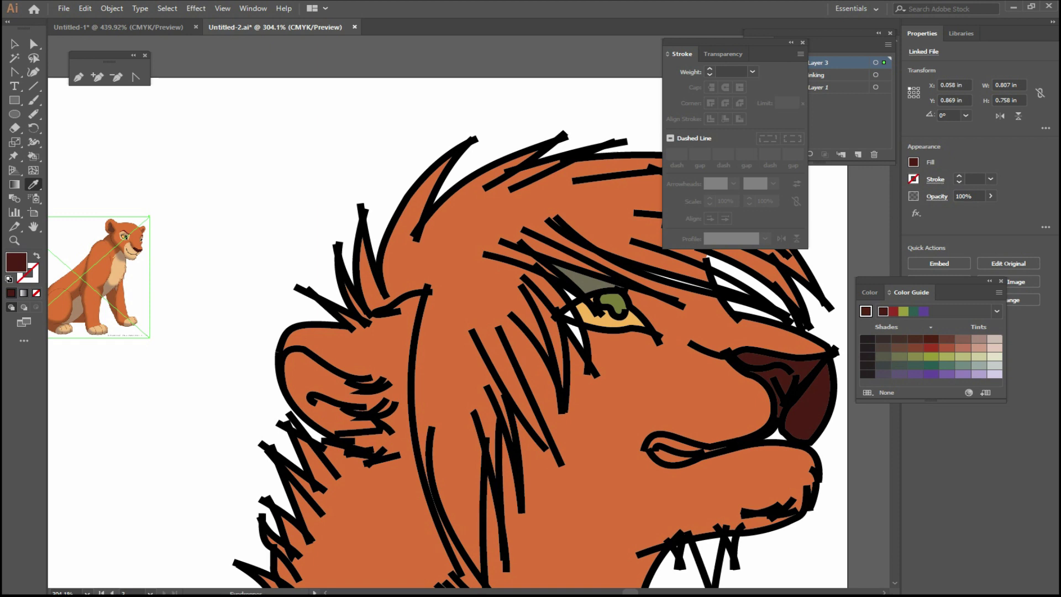
left_click(453, 309)
key("k")
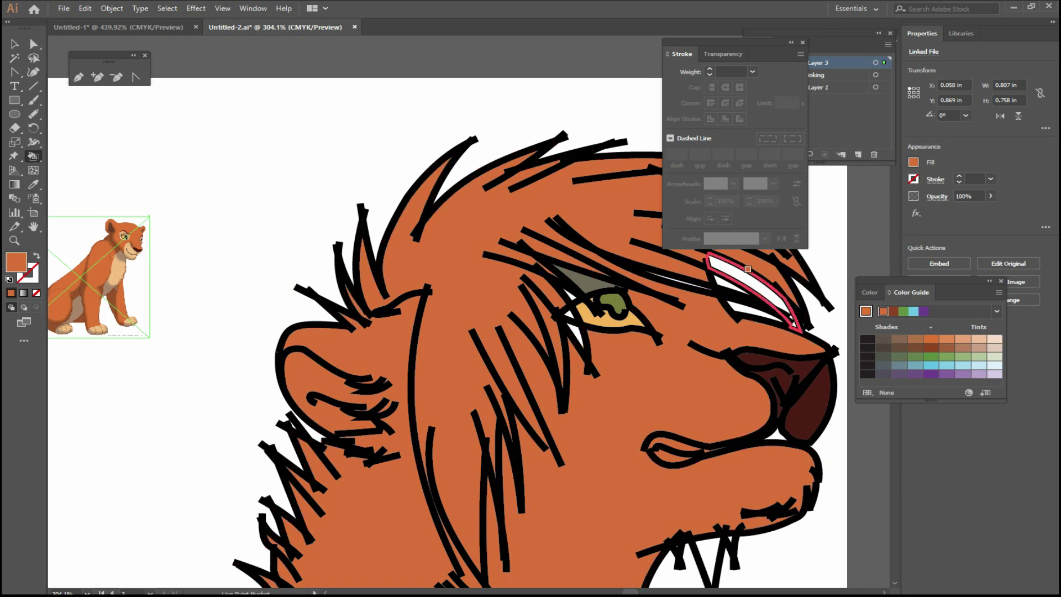
left_click(748, 270)
left_click(741, 300)
- Fill the small white triangle beside the eye orange, then scroll down to the chin and fang
left_click_drag(550, 469, 451, 441)
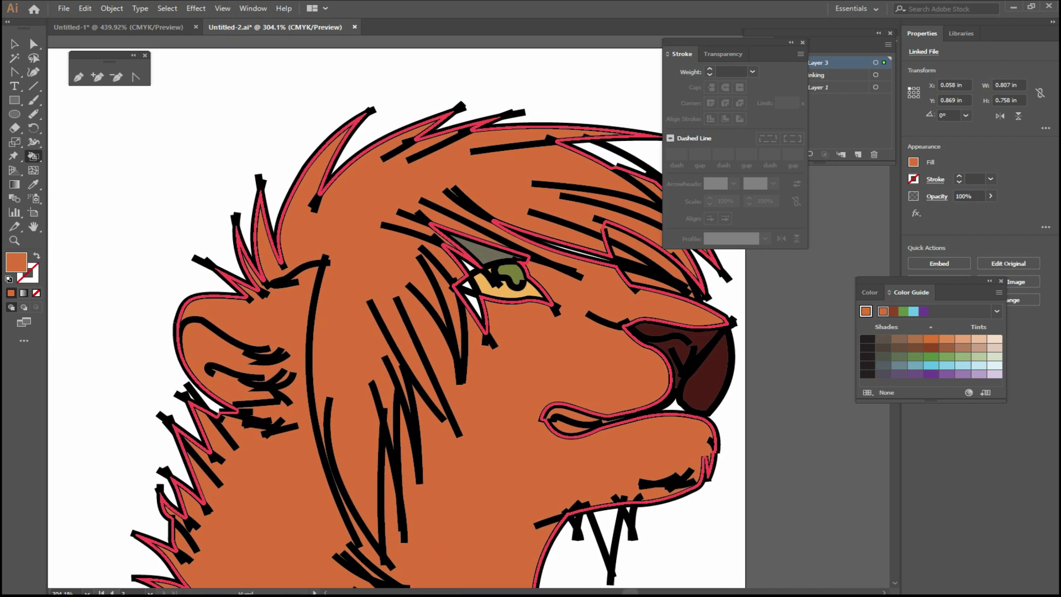
left_click_drag(476, 346, 486, 357)
left_click(475, 293)
left_click_drag(433, 473, 444, 427)
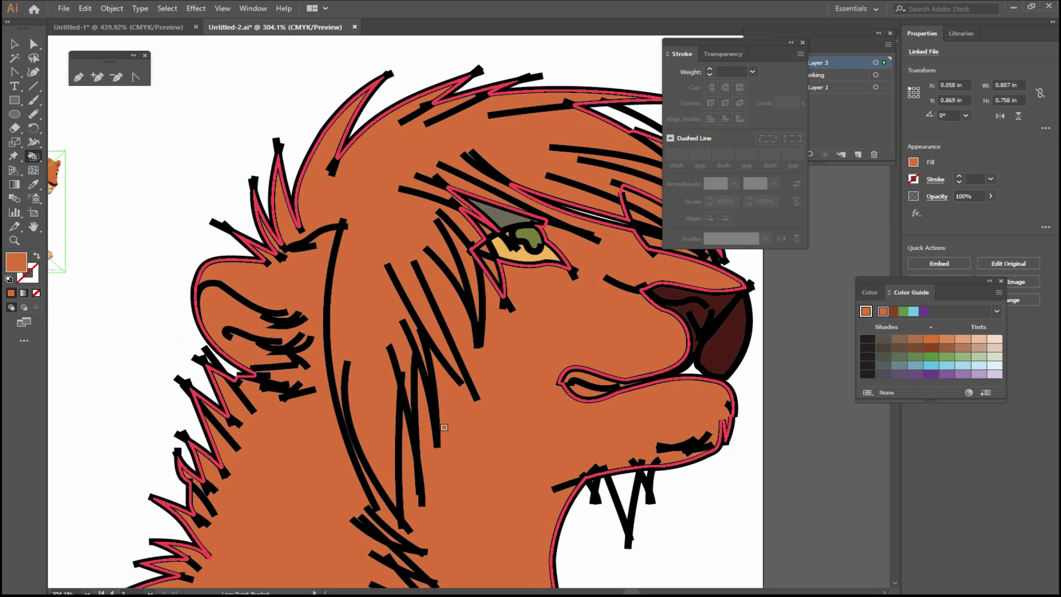
left_click_drag(585, 414, 631, 292)
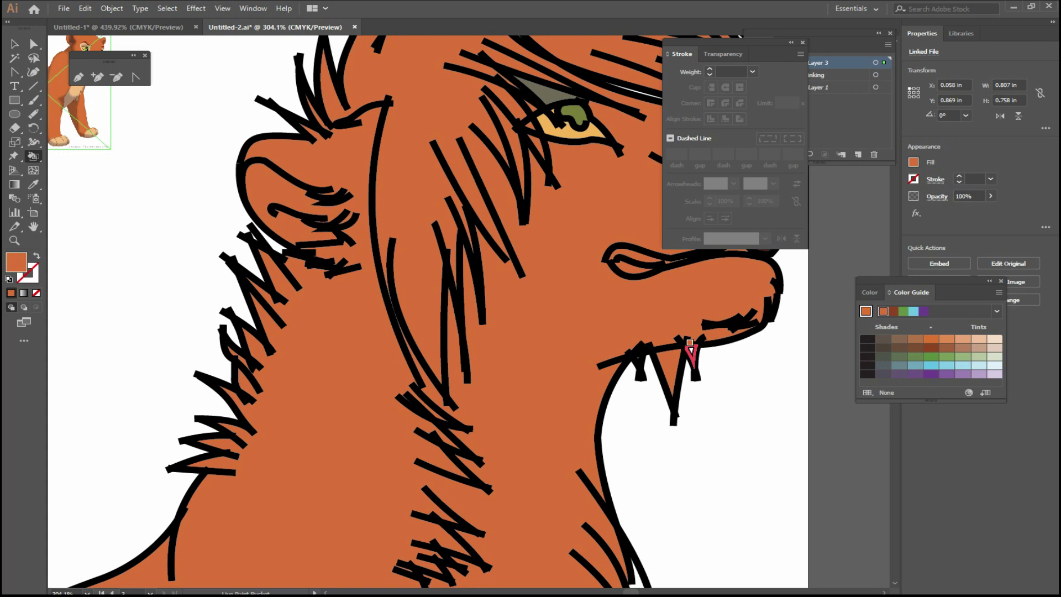
scroll(576, 408, "down", 5)
scroll(636, 442, "down", 1)
scroll(649, 452, "down", 1)
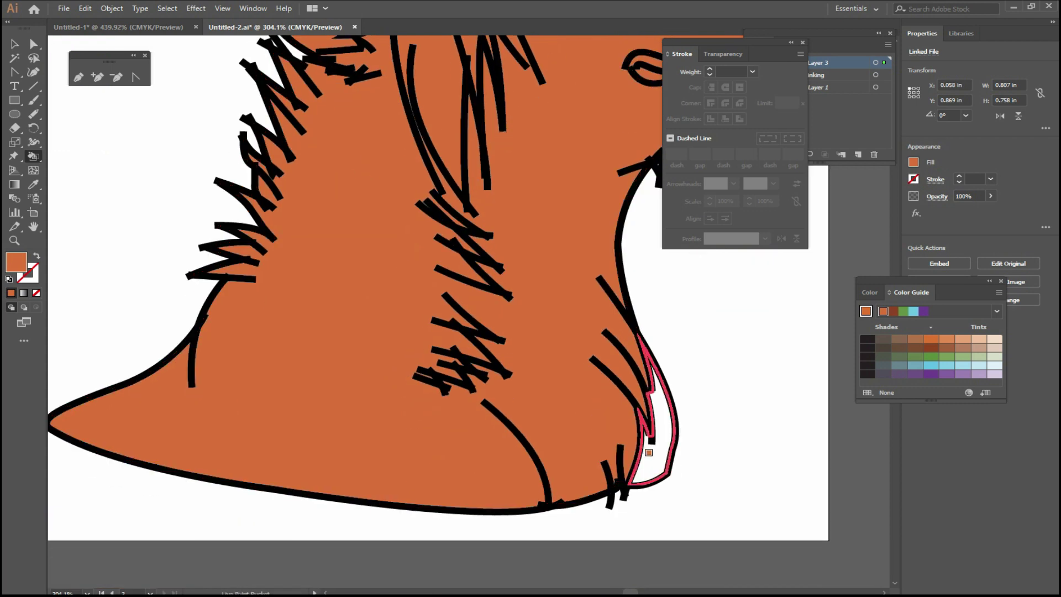
scroll(514, 465, "down", 3)
scroll(517, 466, "down", 1)
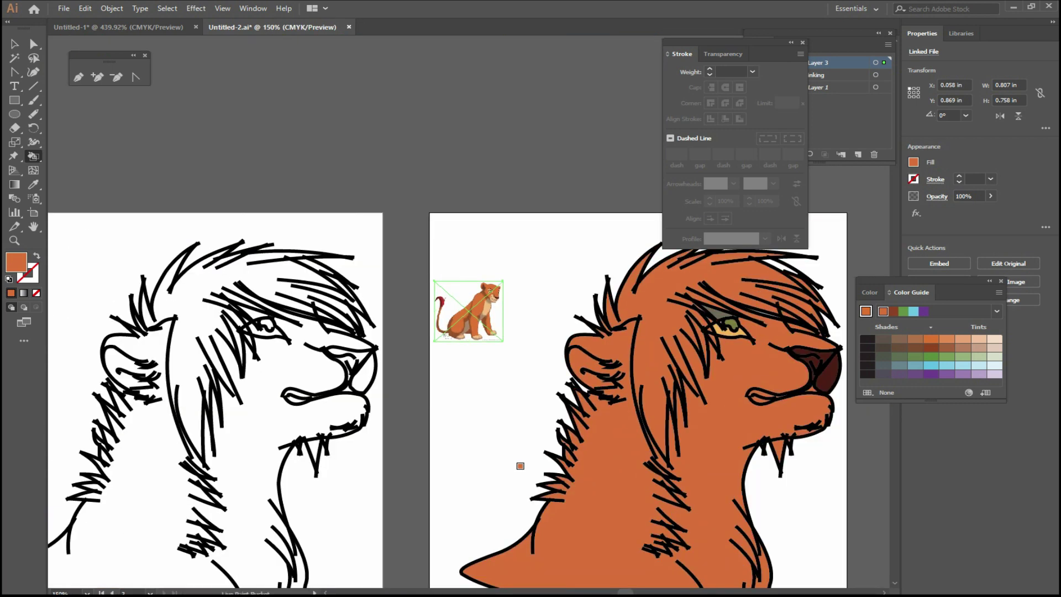
- Eyedrop a darker brown, paint the back of the neck and fang region, and undo the main-fur fill
scroll(443, 331, "right", 5)
scroll(443, 331, "down", 3)
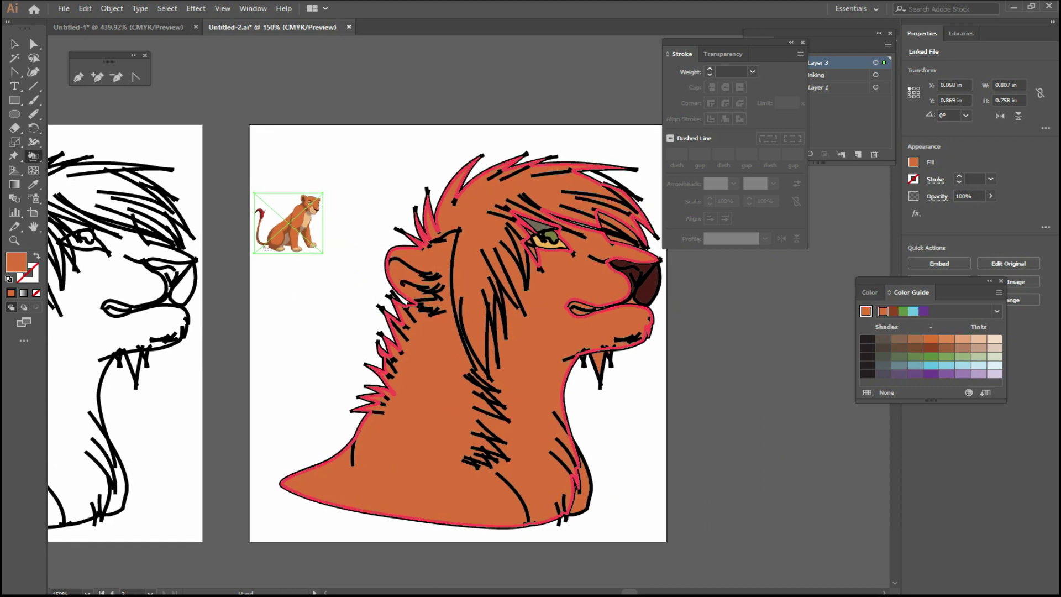
key("ctrl+a")
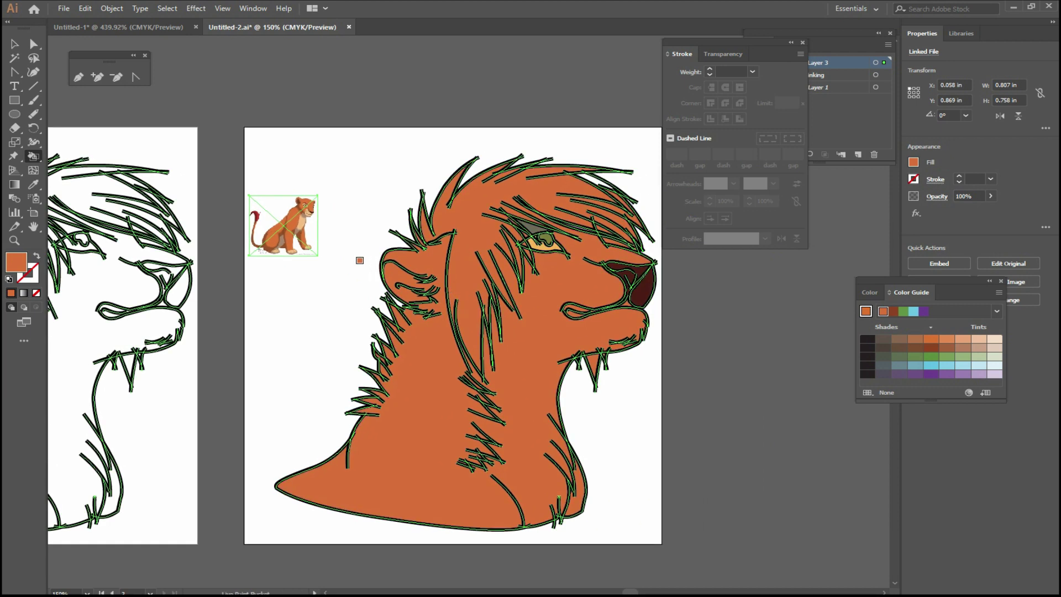
key("i")
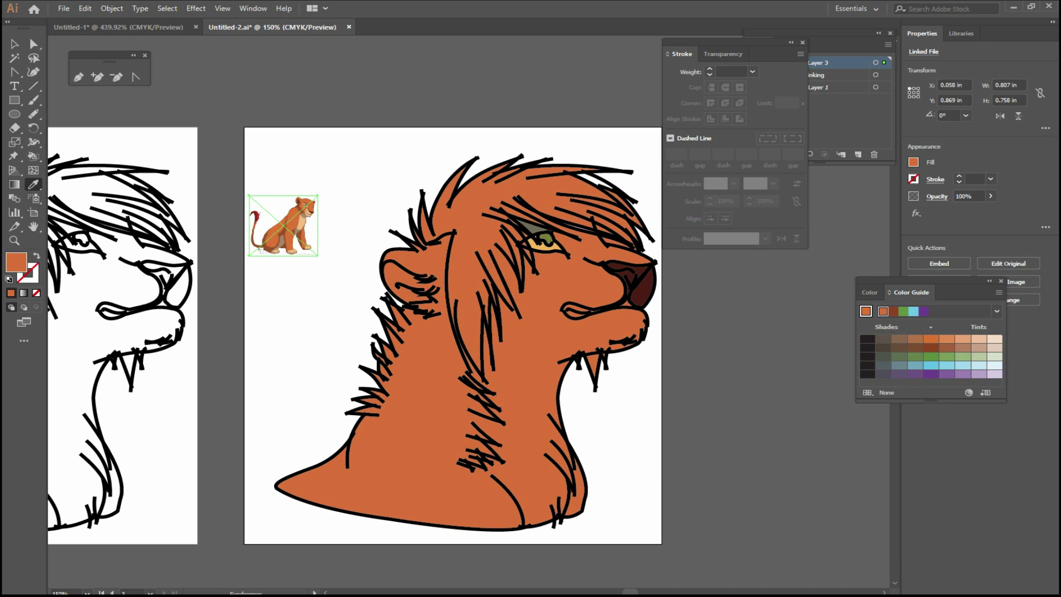
left_click(279, 232)
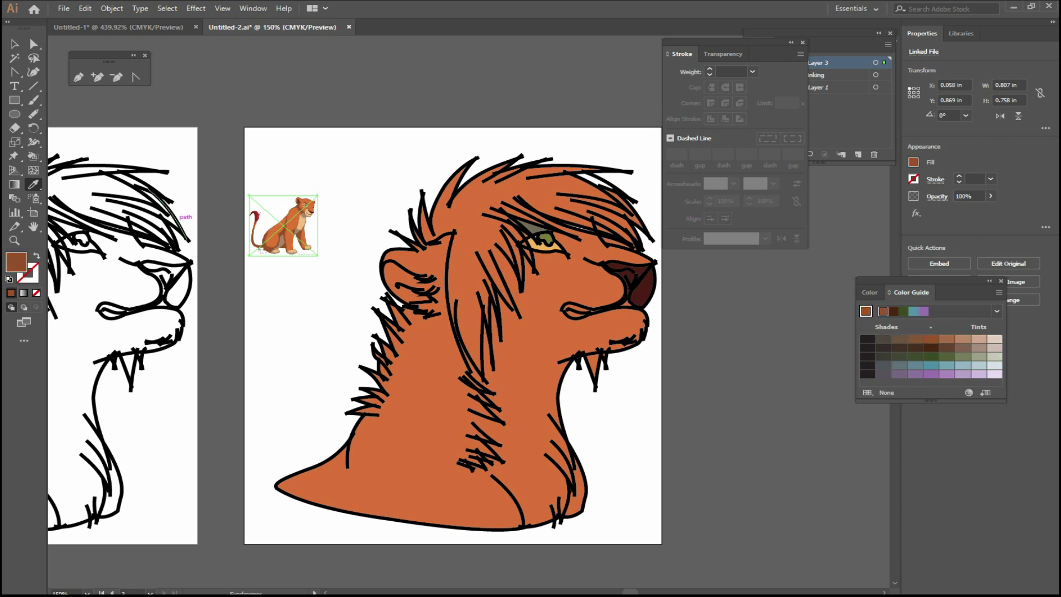
left_click(34, 156)
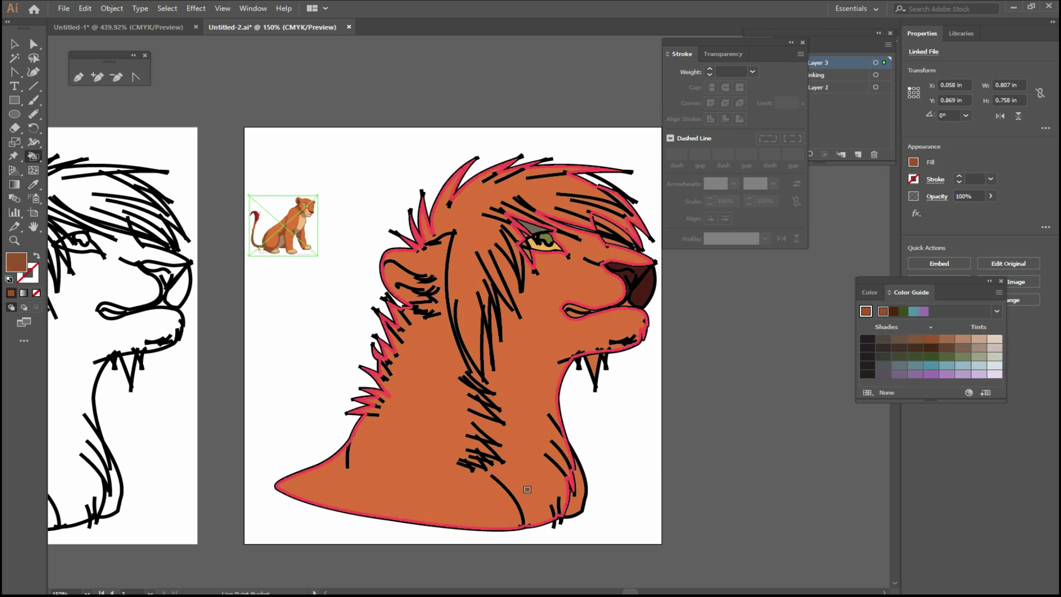
left_click(577, 494)
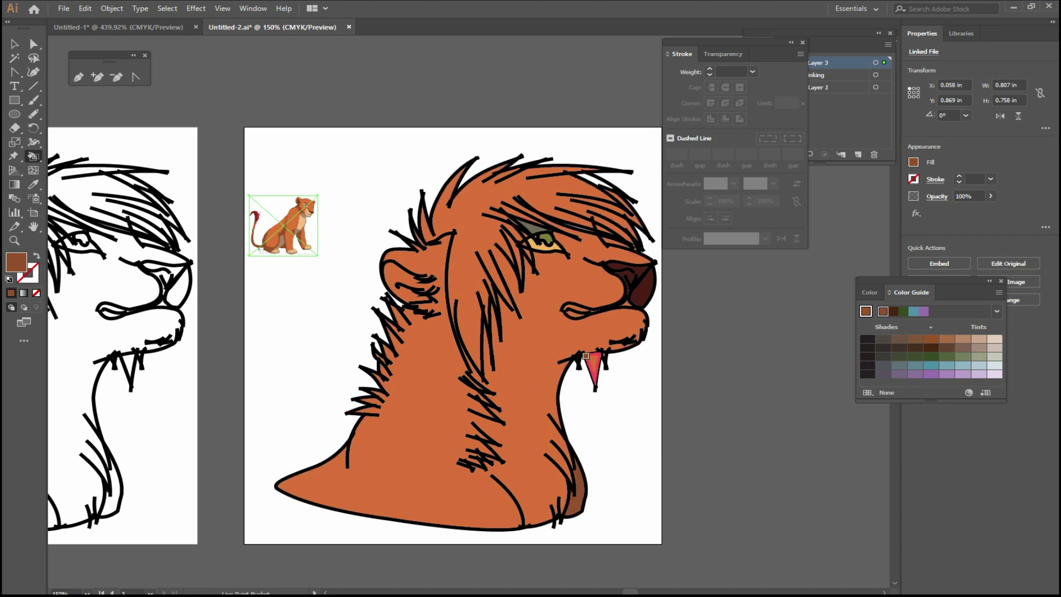
left_click(595, 349)
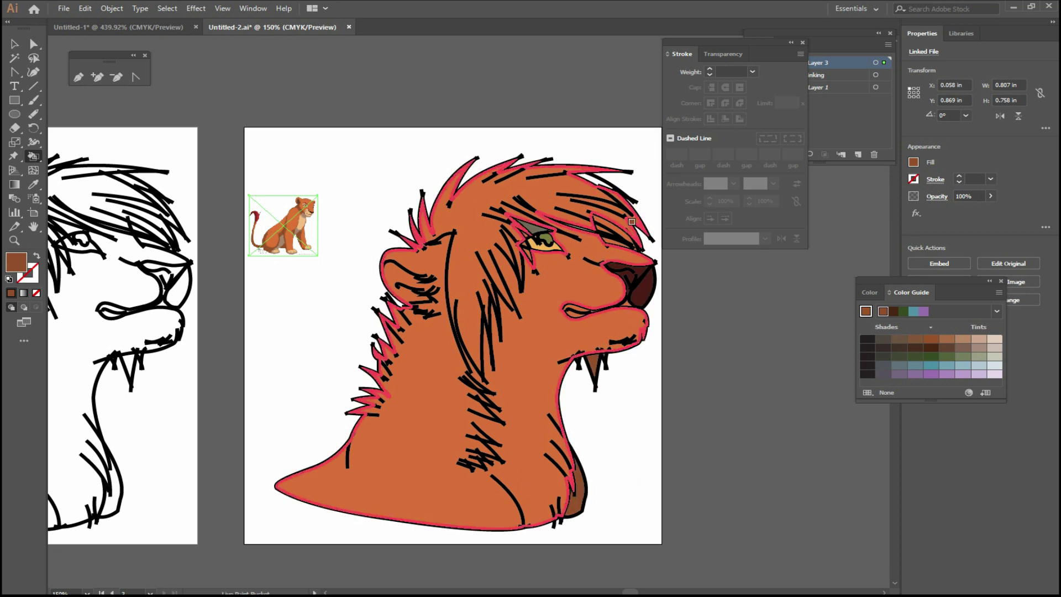
left_click(635, 210)
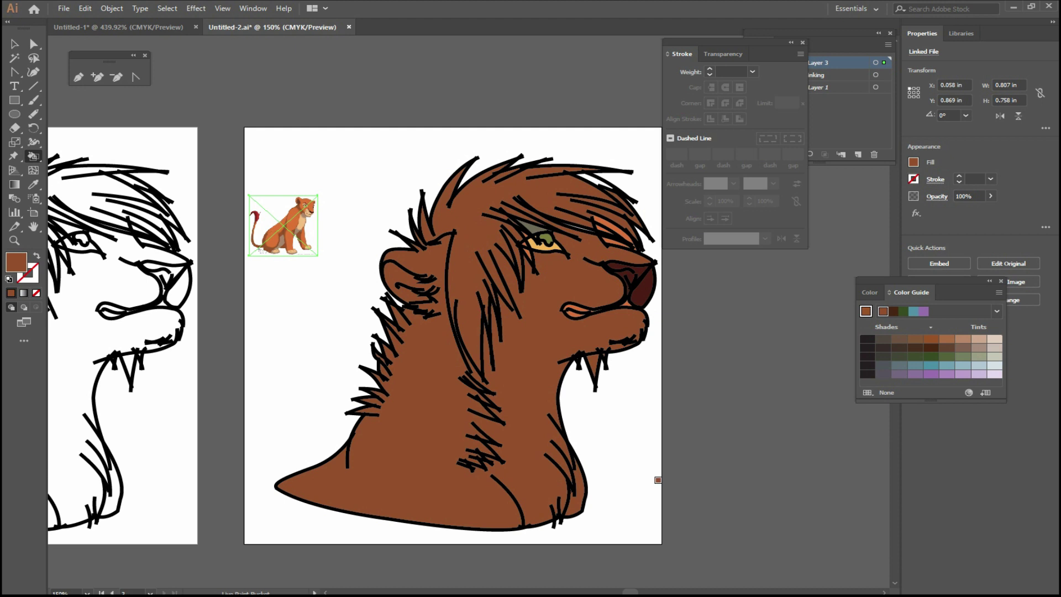
key("ctrl+z")
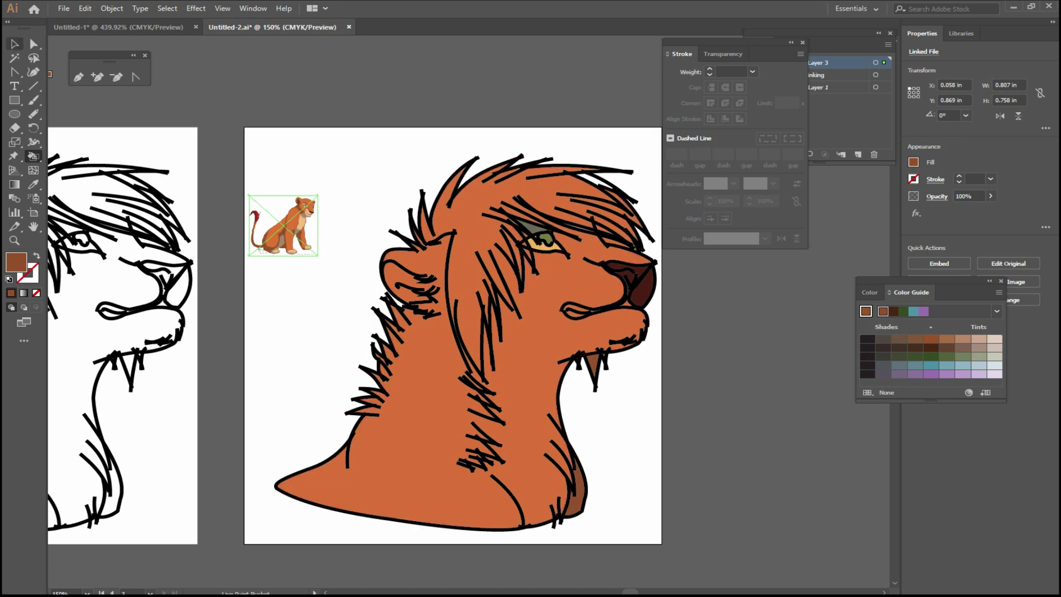
- Deselect everything and move the Stroke panel aside to reveal the layers
left_click(14, 44)
key("ctrl+shift+a")
key("ctrl+a")
left_click_drag(420, 320, 391, 307)
key("ctrl+shift+a")
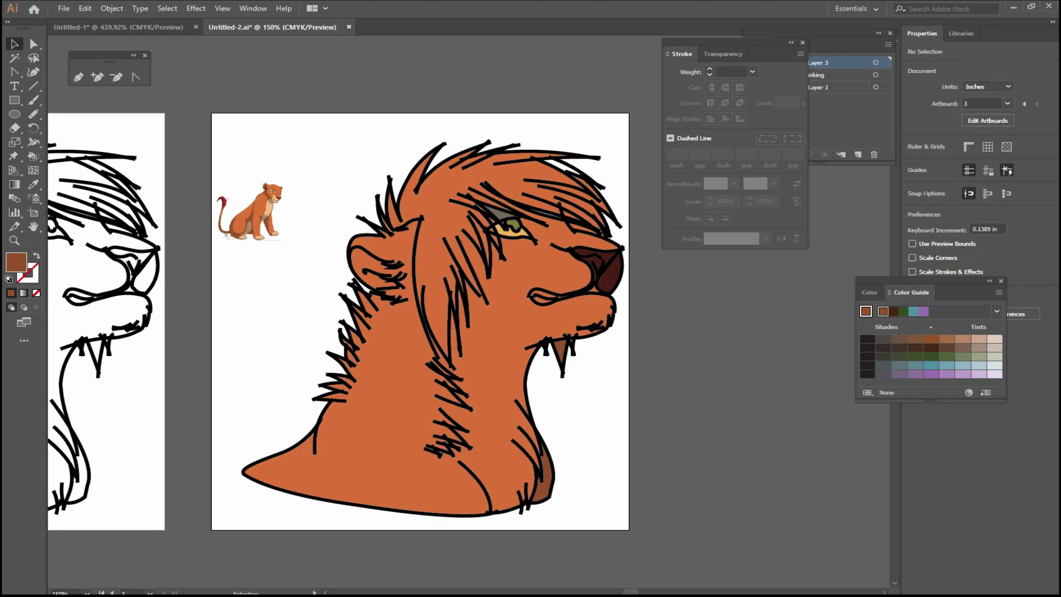
left_click_drag(96, 209, 83, 213)
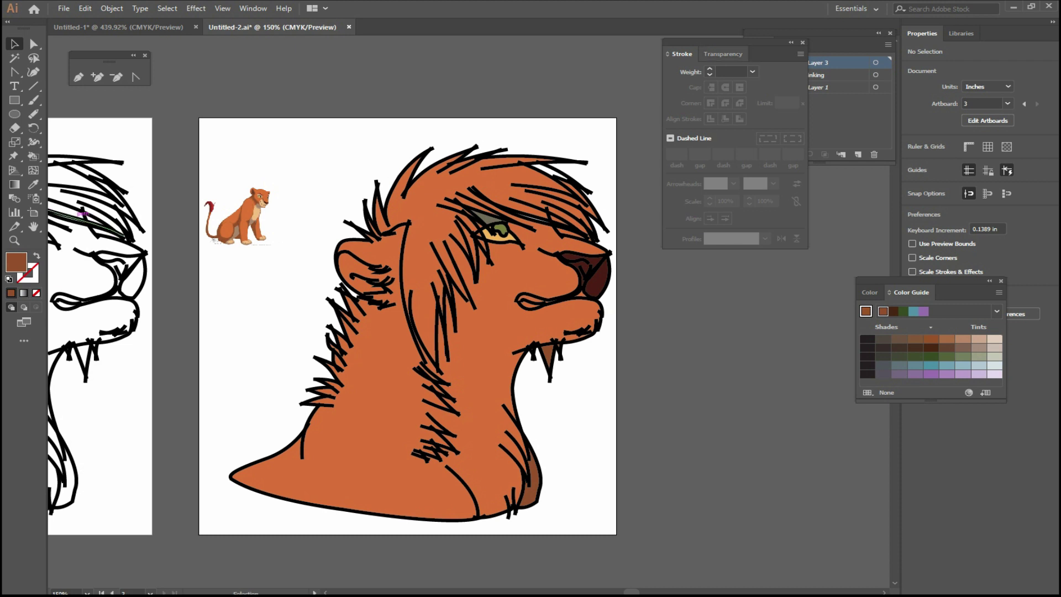
left_click_drag(735, 42, 773, 419)
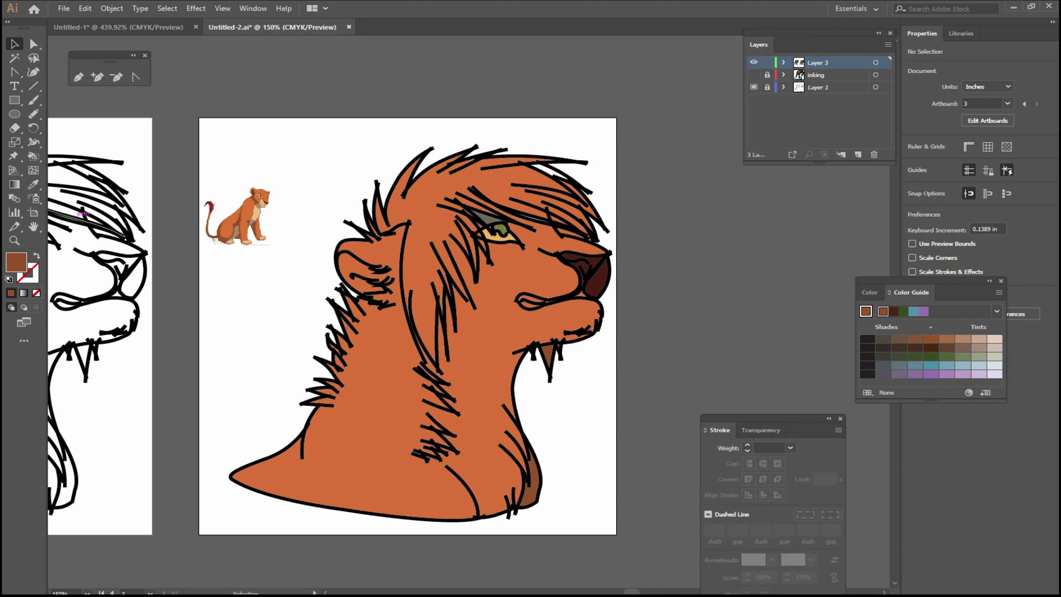
- Select all the lion artwork, reduce its stroke weight from 3 pt to 2 pt, and deselect
key("ctrl+a")
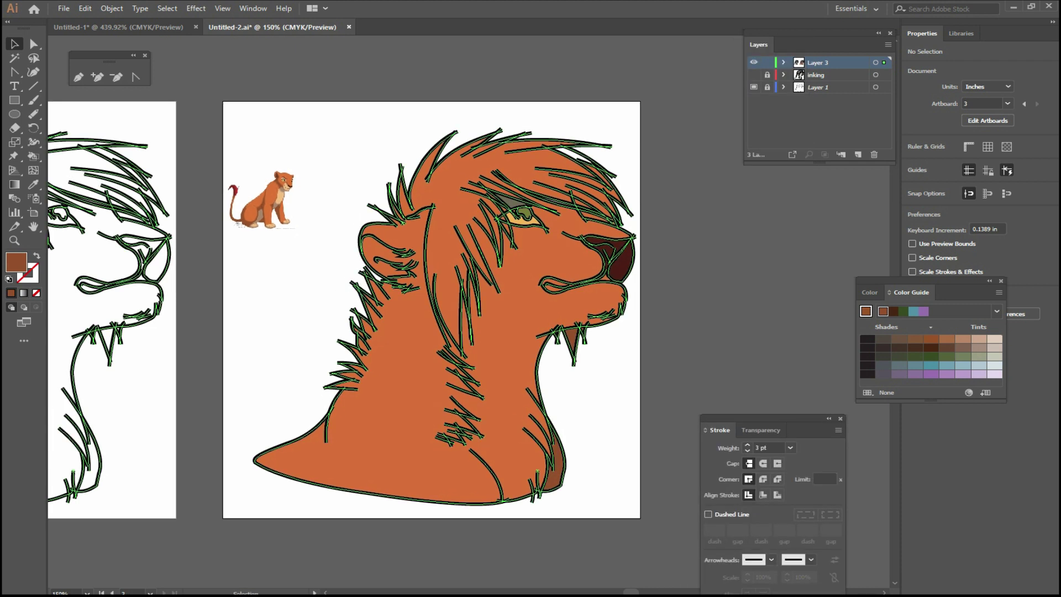
left_click_drag(353, 298, 381, 290)
key("space")
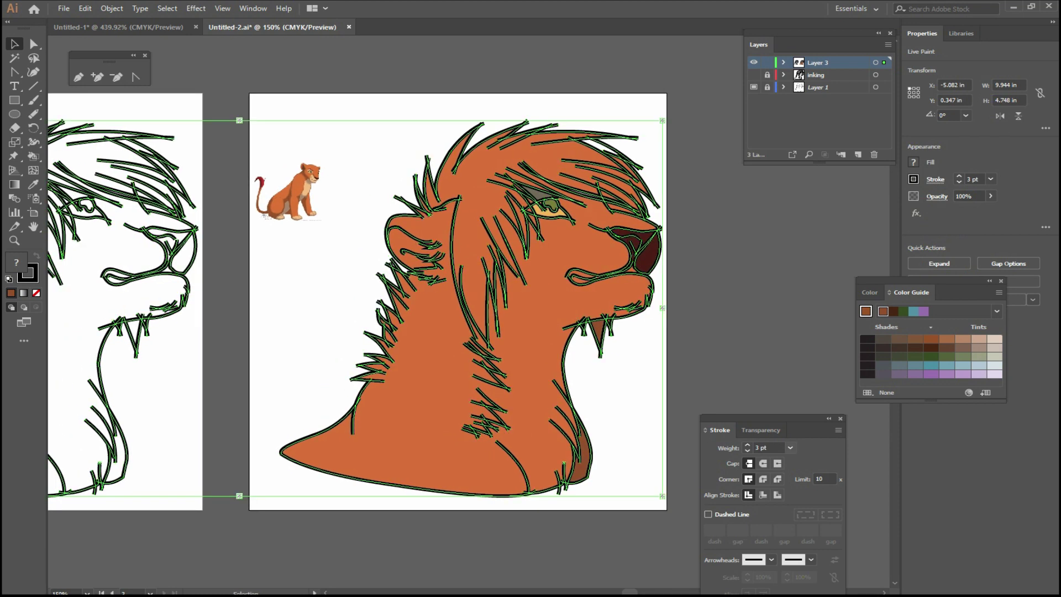
left_click(747, 450)
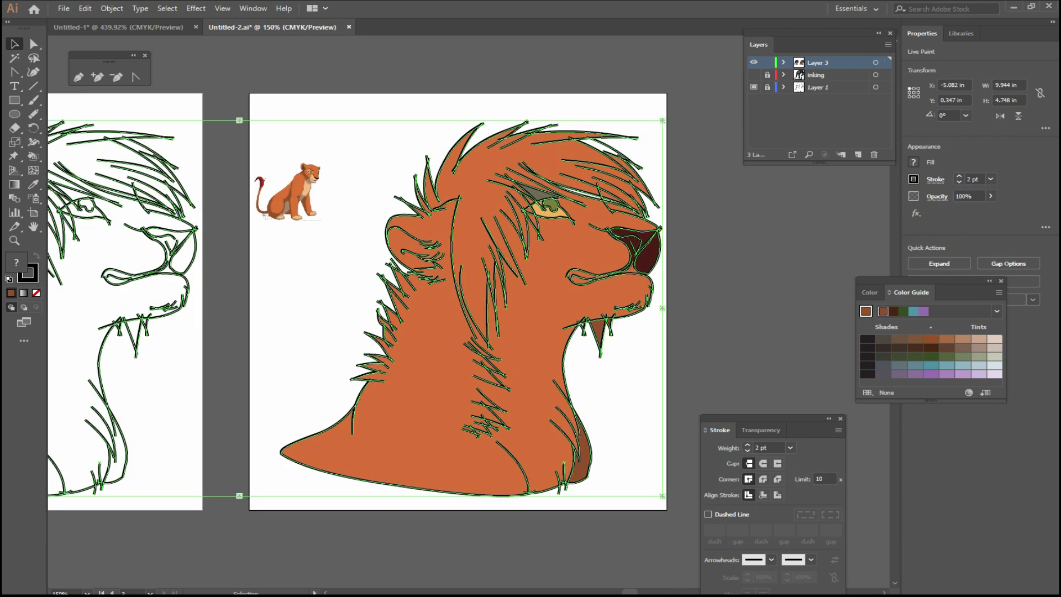
key("ctrl+shift+a")
mouse_move(387, 299)
left_mouse_down()
mouse_move(360, 268)
mouse_move(599, 265)
left_mouse_up()
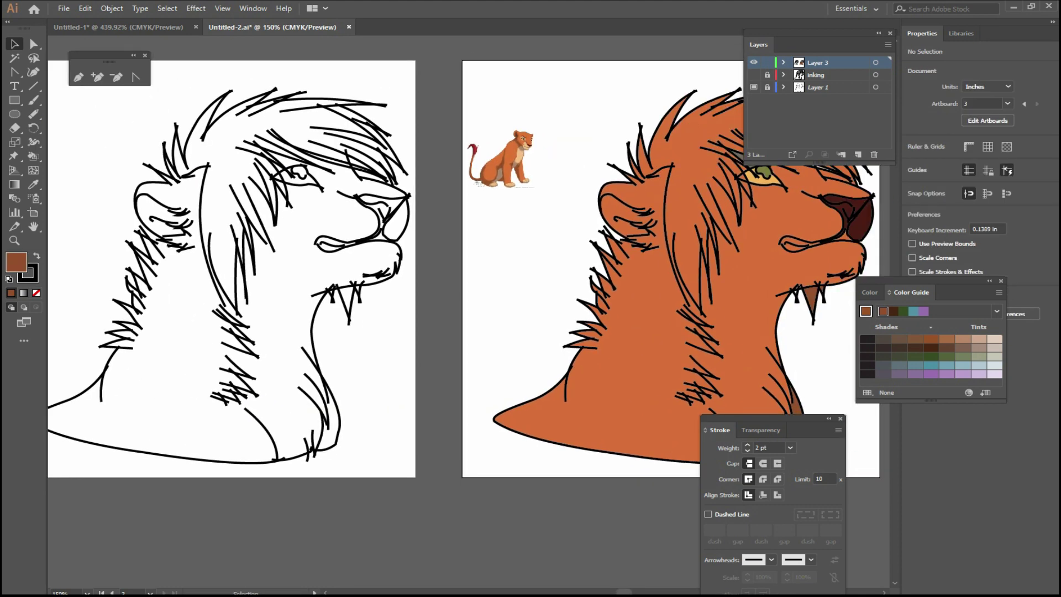
key("ctrl+minus")
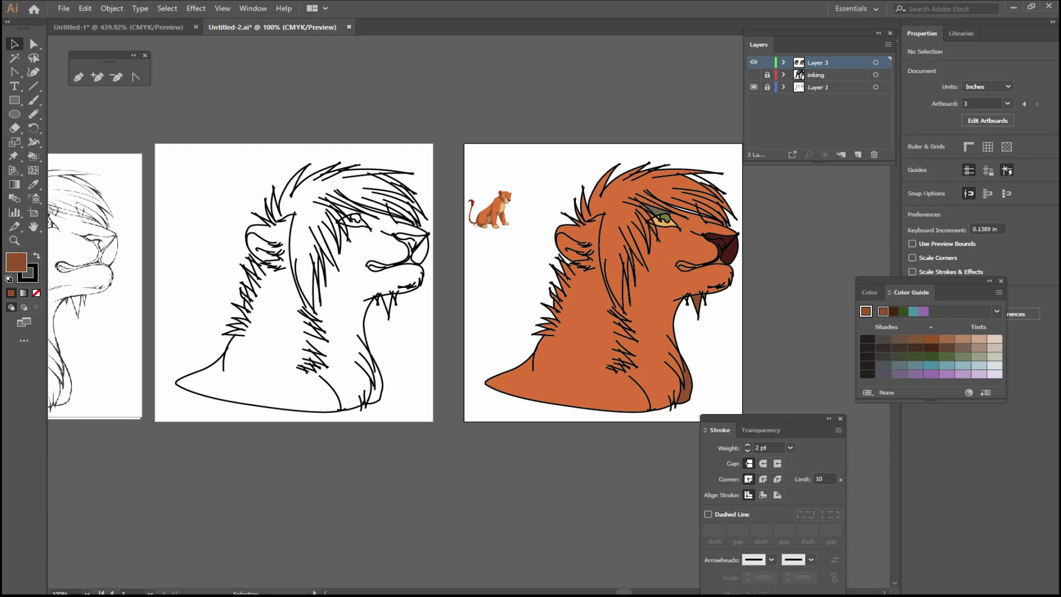
left_click_drag(395, 279, 463, 273)
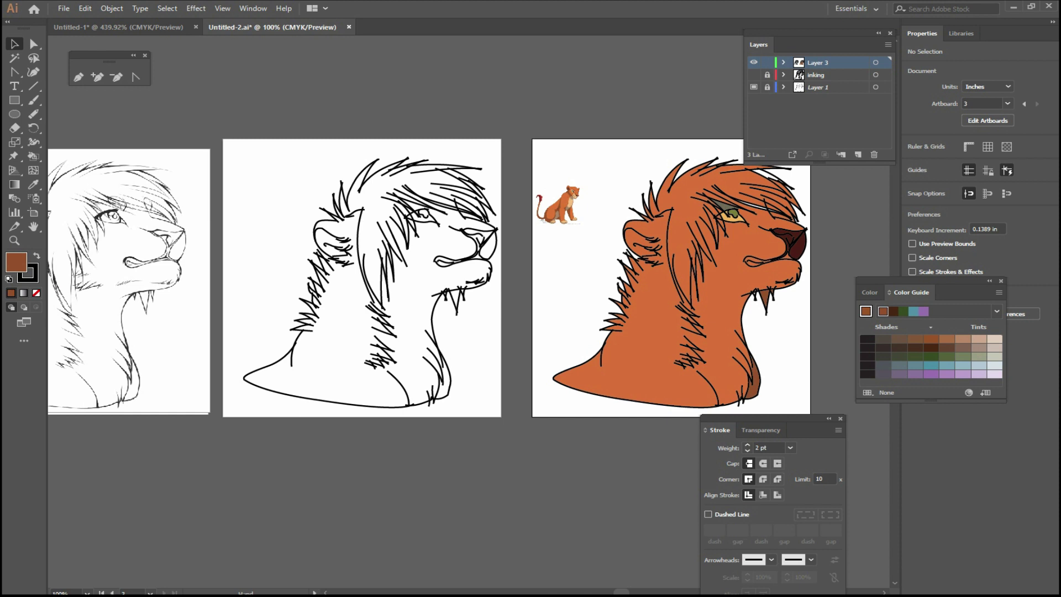
left_click_drag(463, 274, 460, 275)
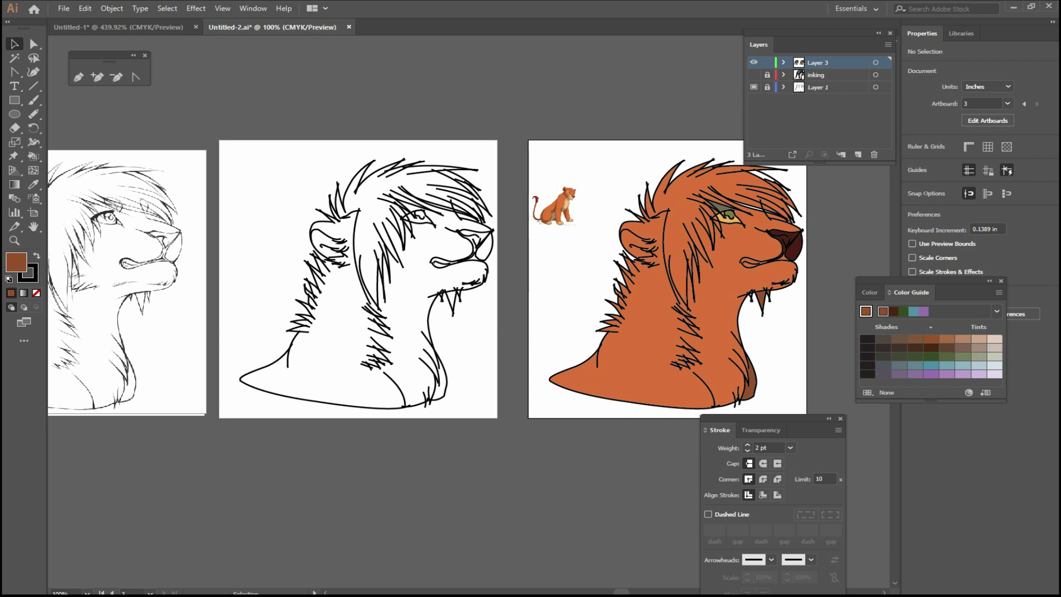
left_click(931, 562)
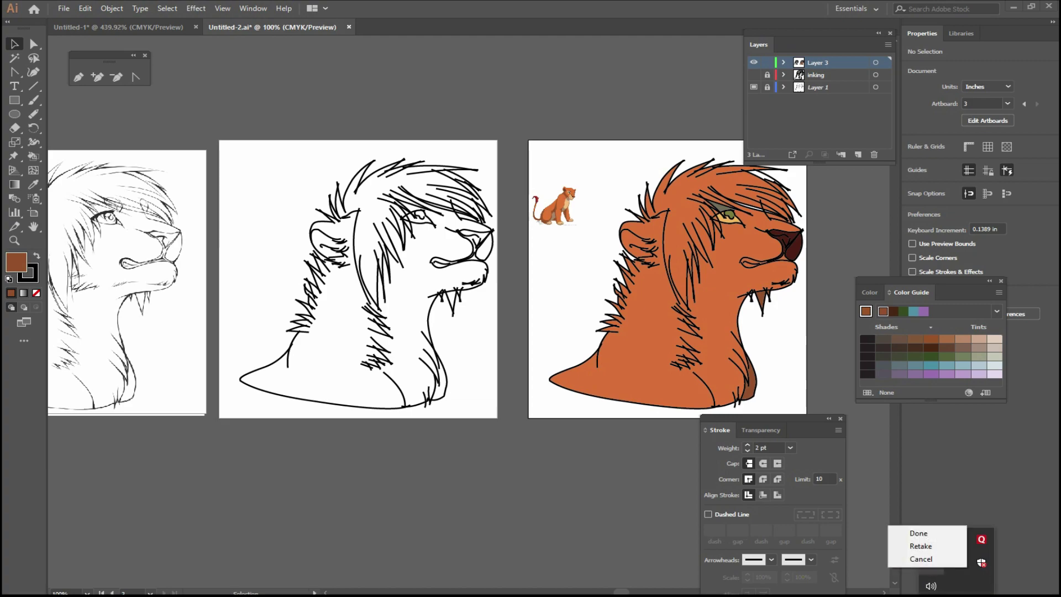